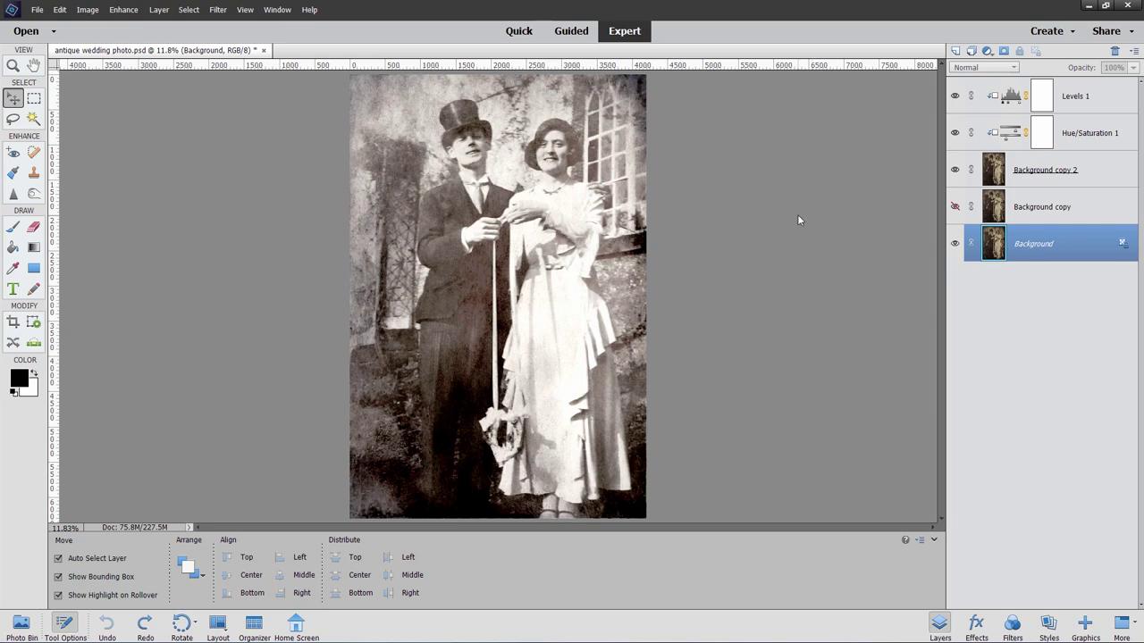
Step: Hide the Background copy 2 layer to show the original damage, then close without saving
left_click(954, 170)
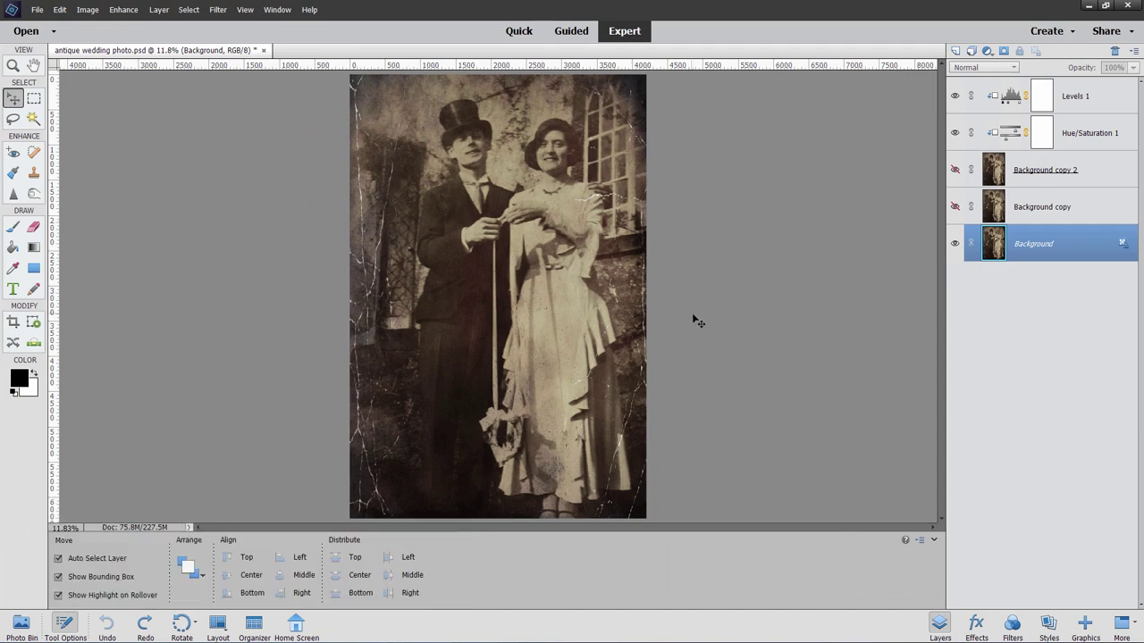
left_click(264, 51)
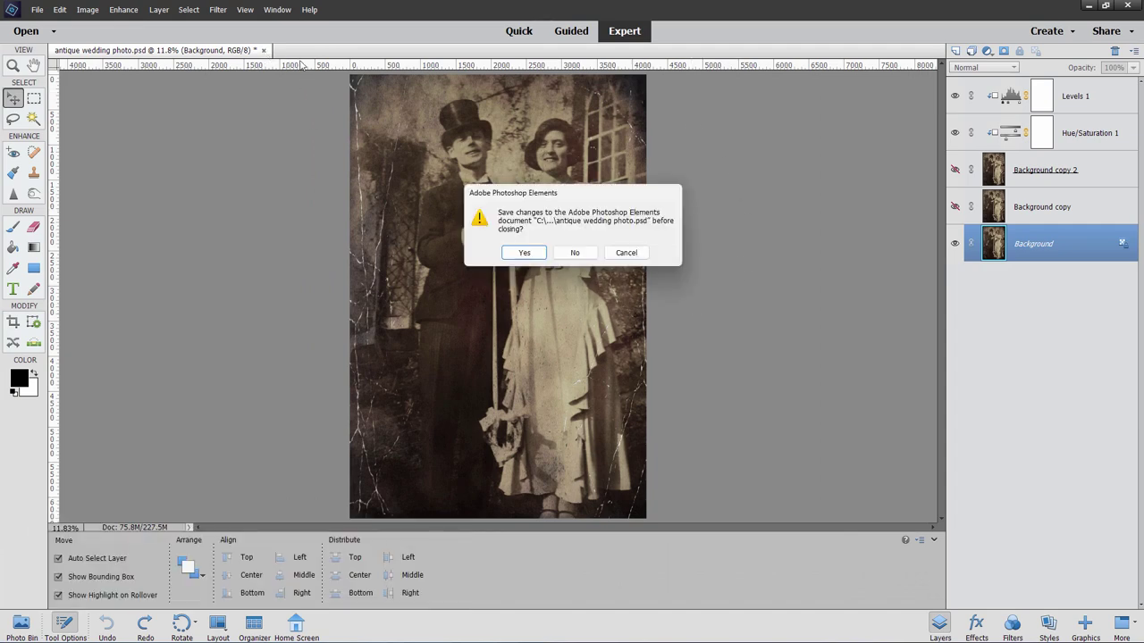
left_click(574, 253)
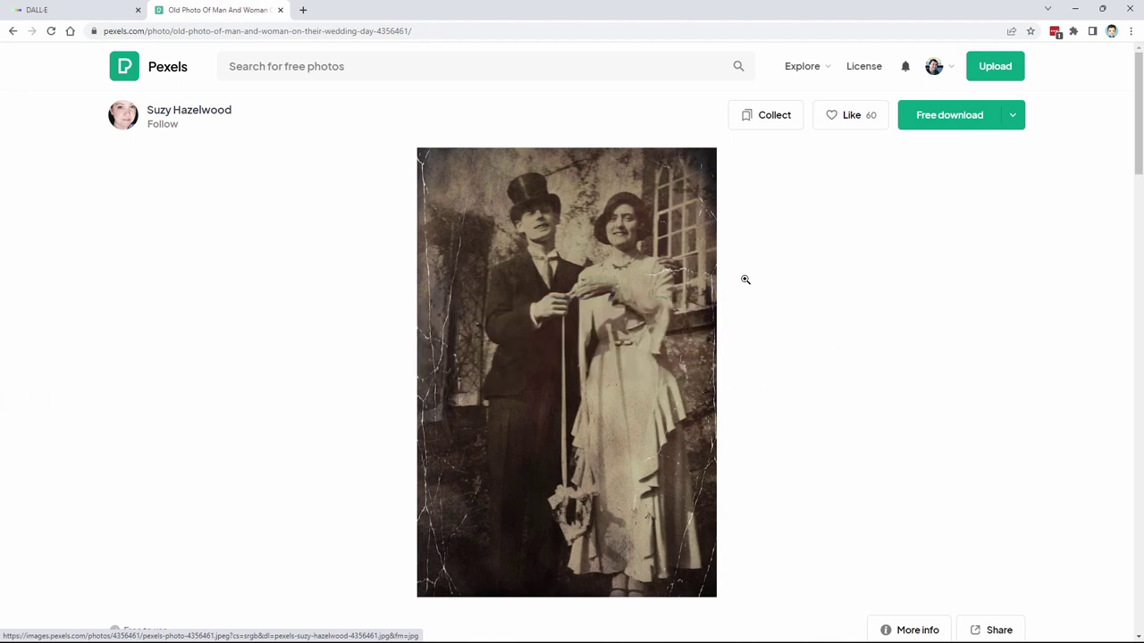
Step: Download the Pexels old wedding photo and save the JPG into the Projects folder
left_click(495, 35)
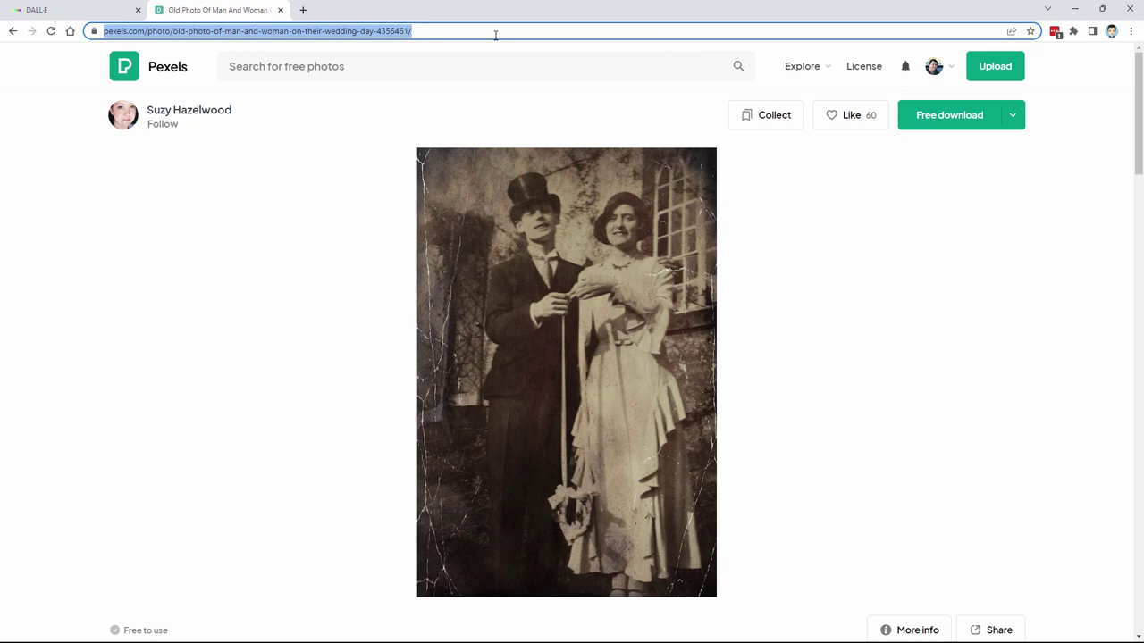
left_click(950, 116)
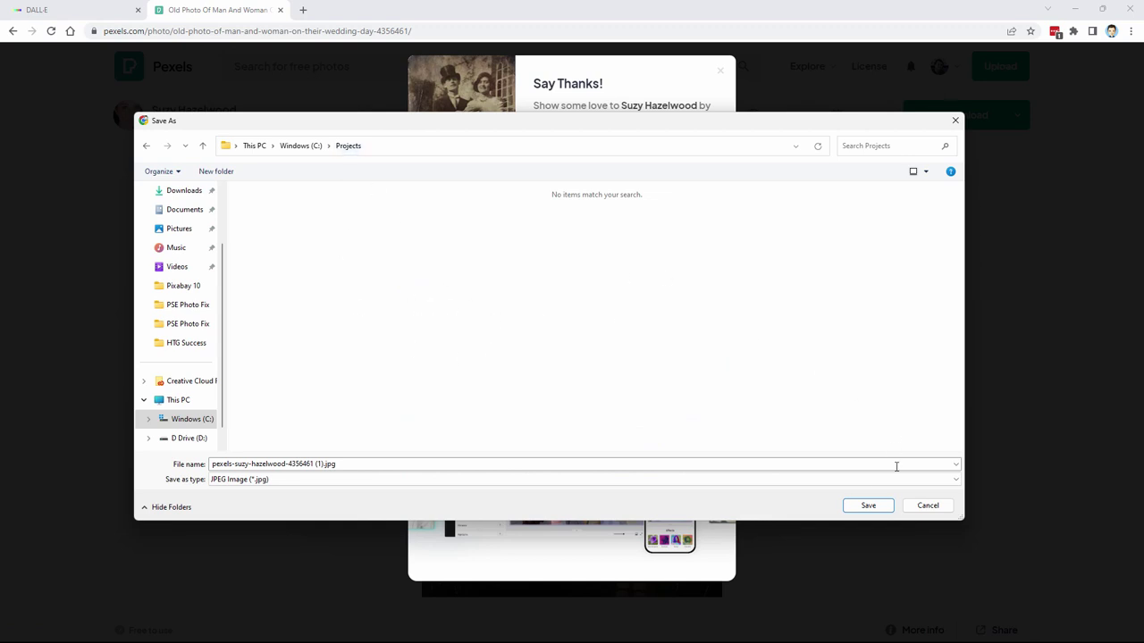
left_click(868, 506)
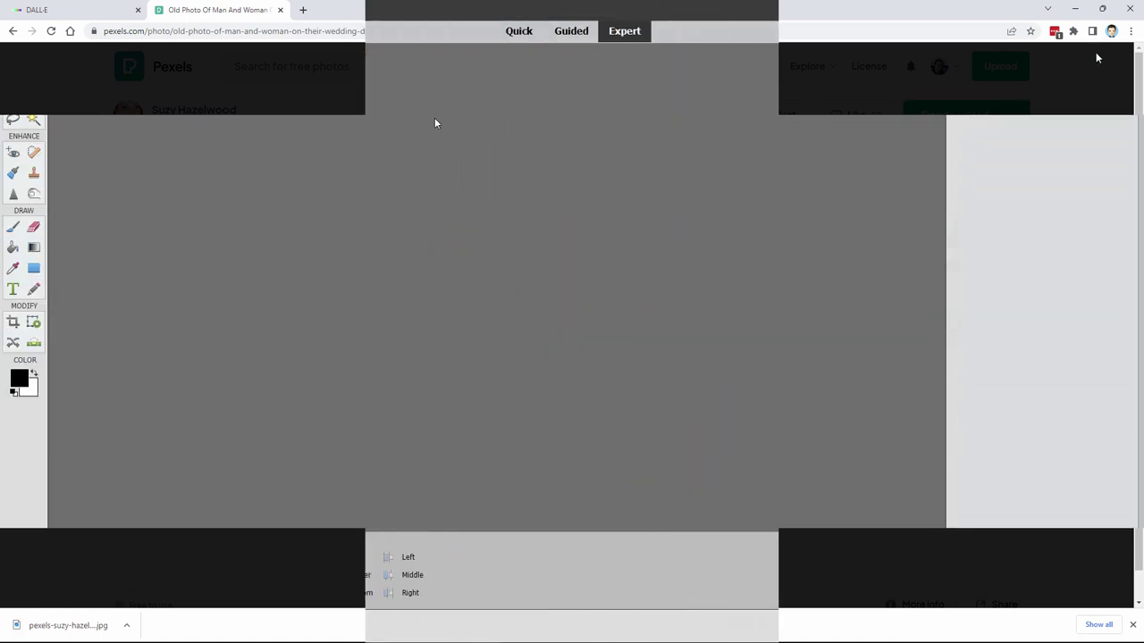
Step: Open the downloaded wedding photo JPG from Projects and dock it as a tabbed document
left_click(36, 9)
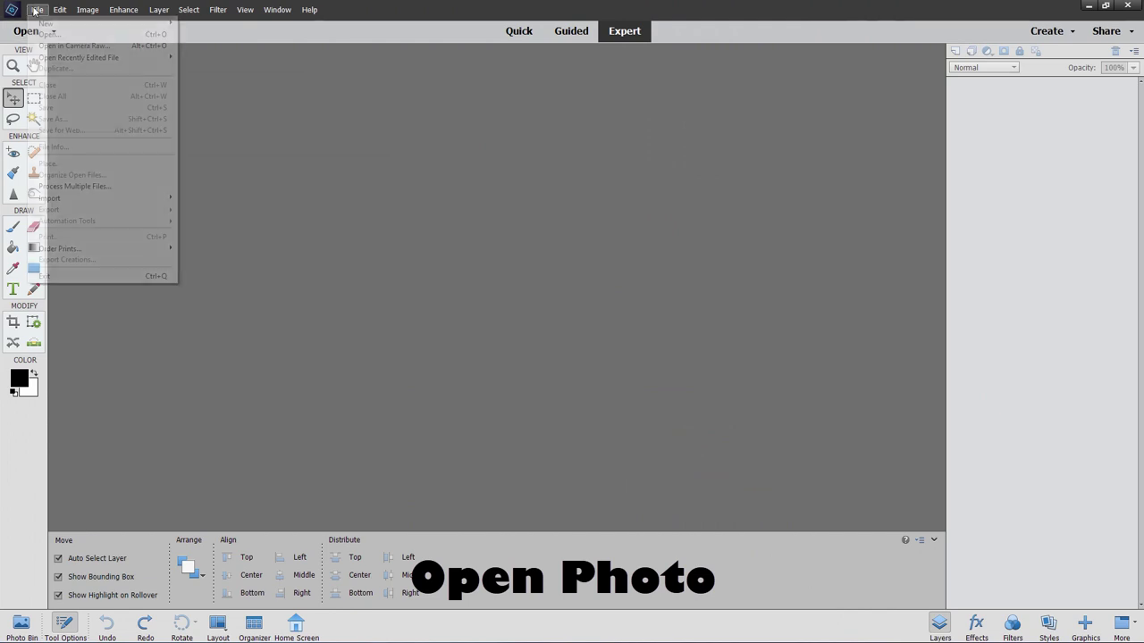
left_click(46, 34)
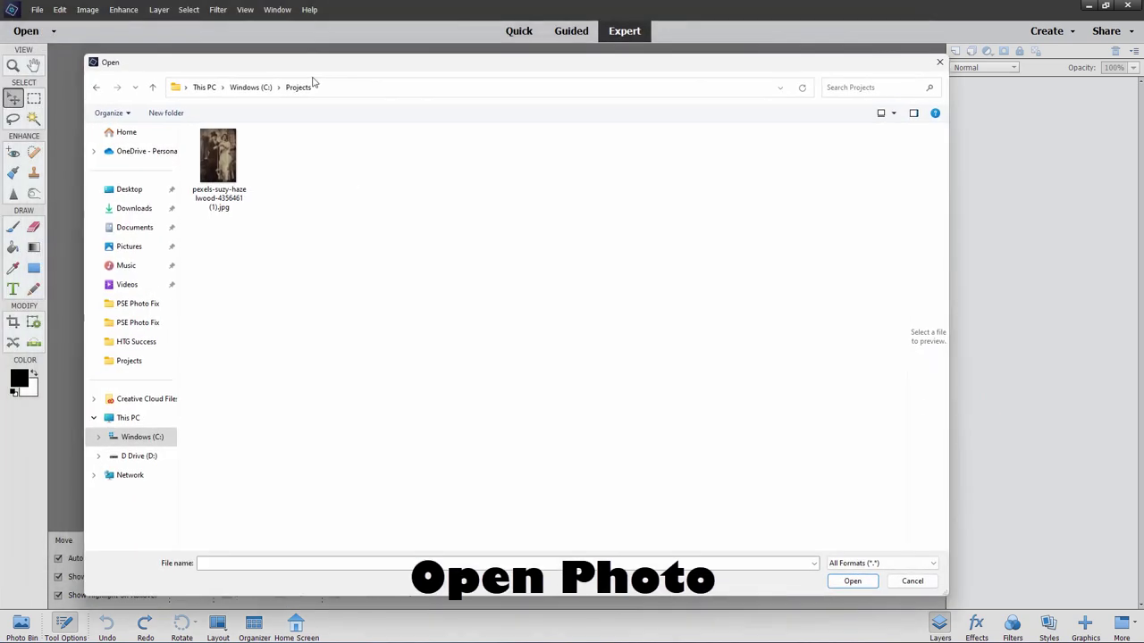
left_click(225, 168)
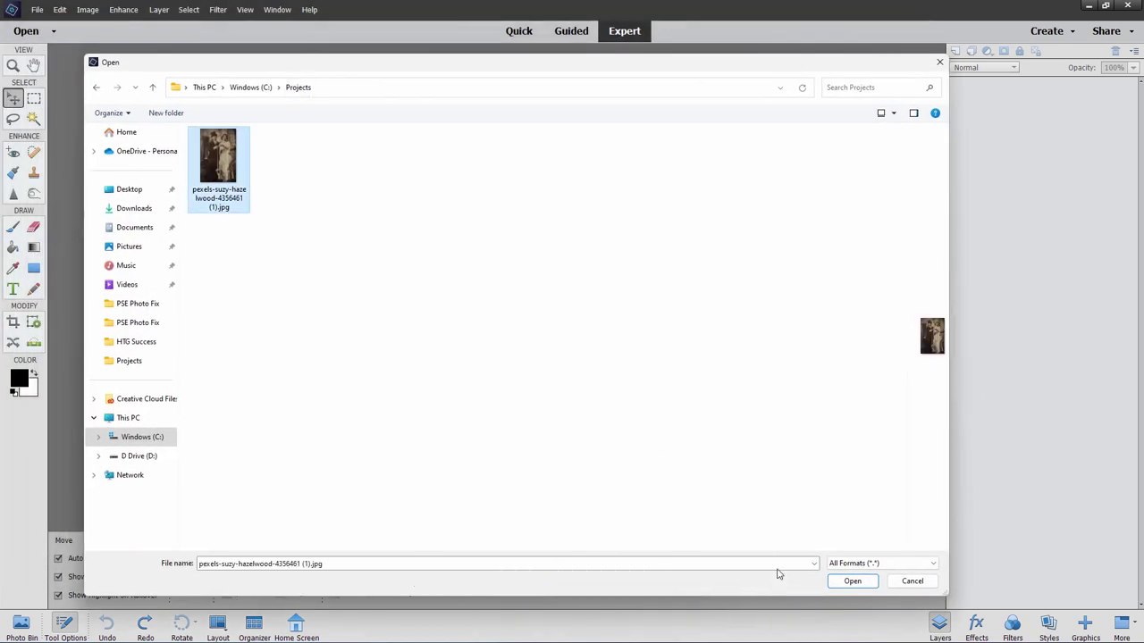
left_click(852, 581)
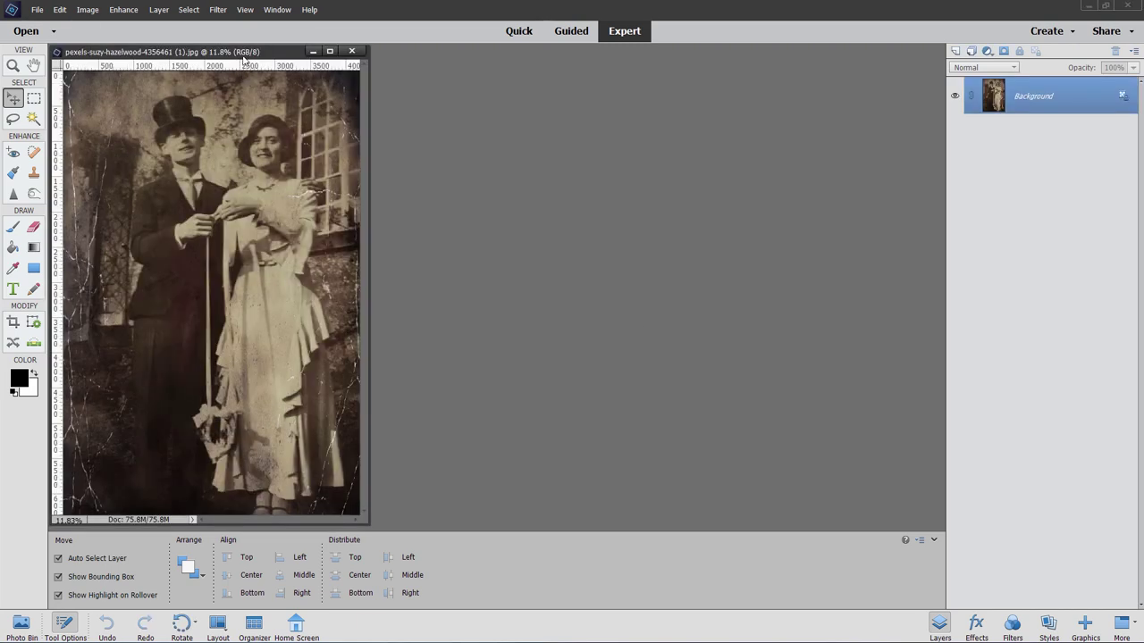
left_click_drag(281, 57, 491, 86)
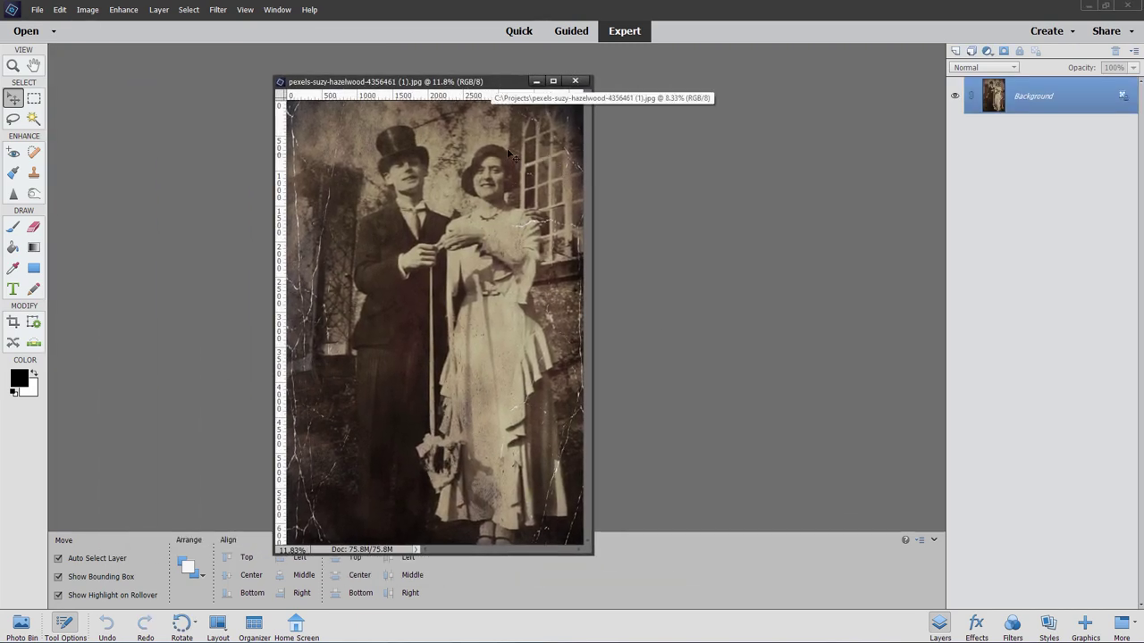
left_click_drag(499, 82, 503, 54)
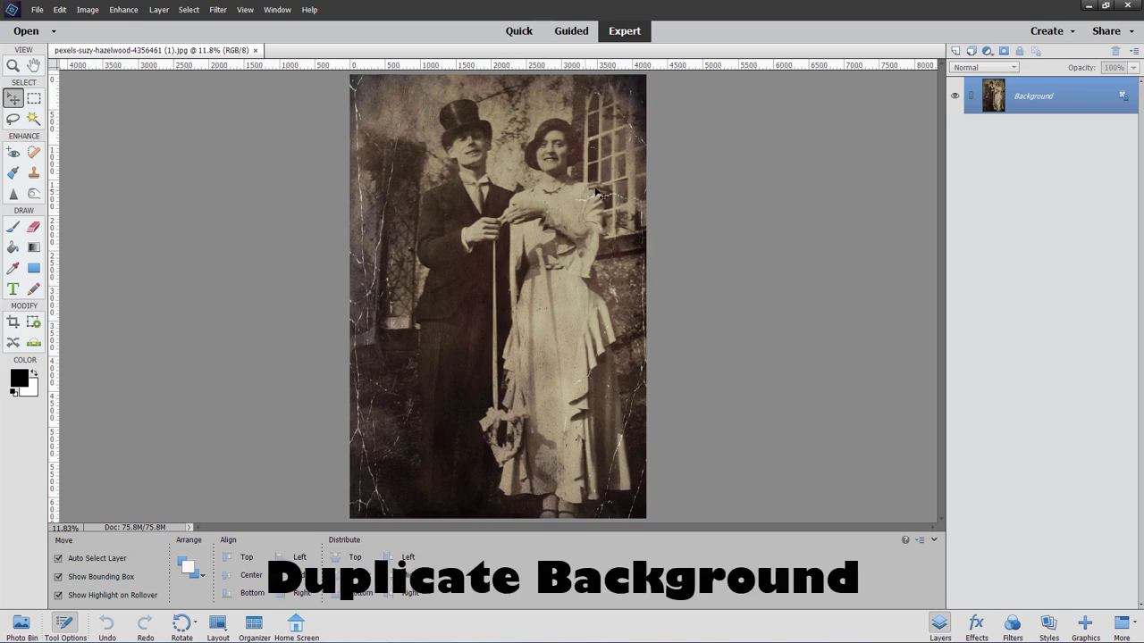
Step: Duplicate the Background layer as Background copy and hide the original Background layer
right_click(1032, 102)
left_click(1063, 129)
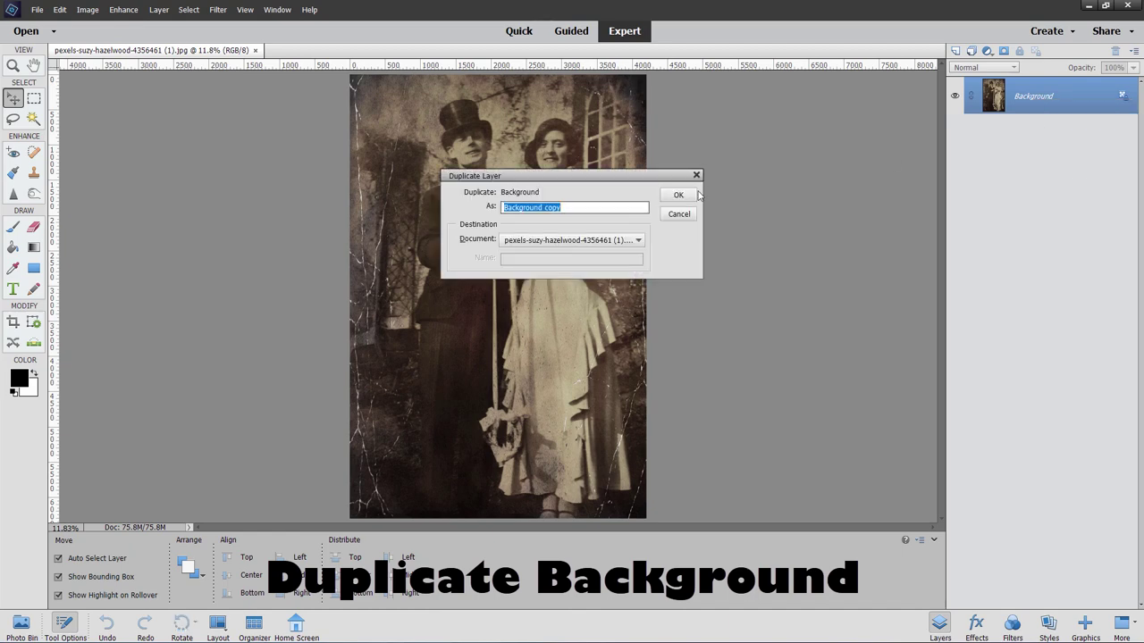
left_click(676, 191)
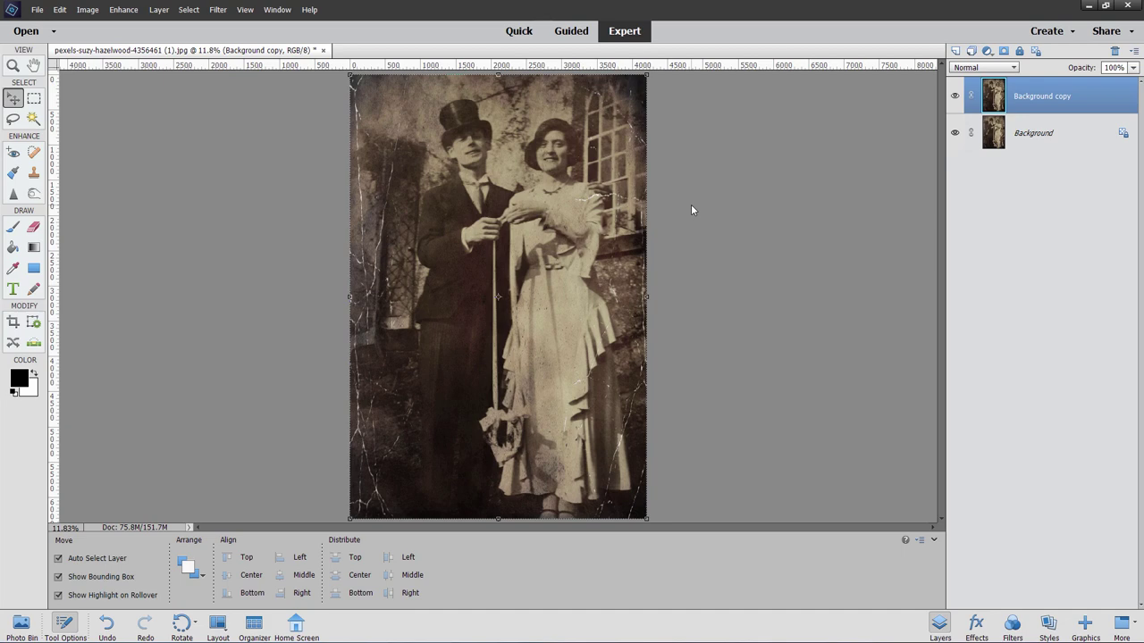
left_click(956, 132)
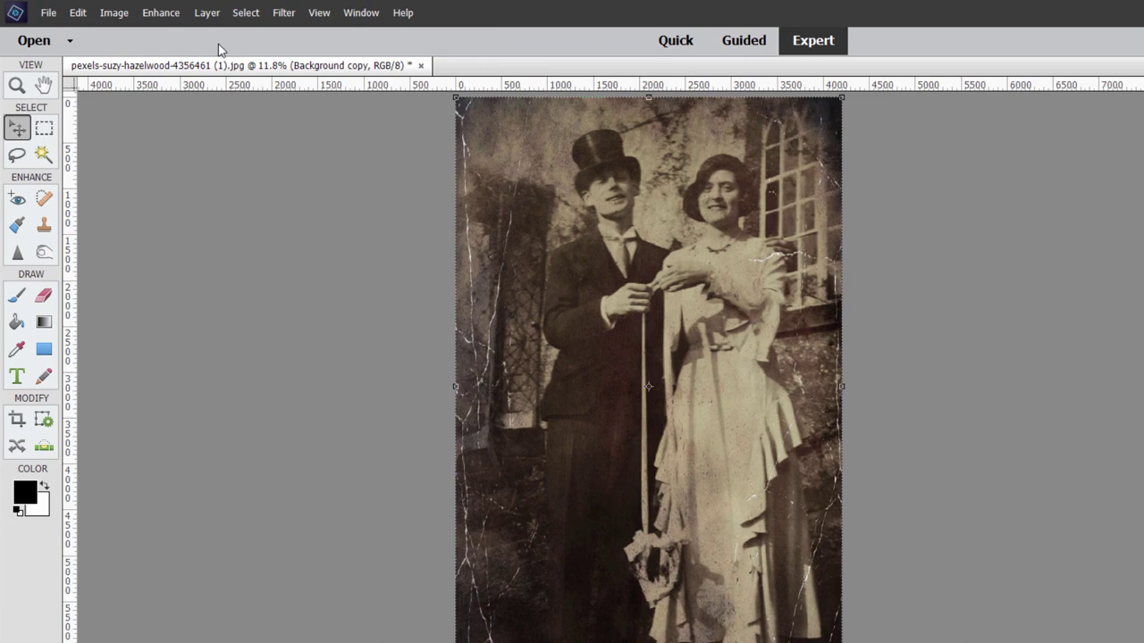
Step: Add a Levels 1 adjustment layer and move its settings panel away from the photo
left_click(159, 10)
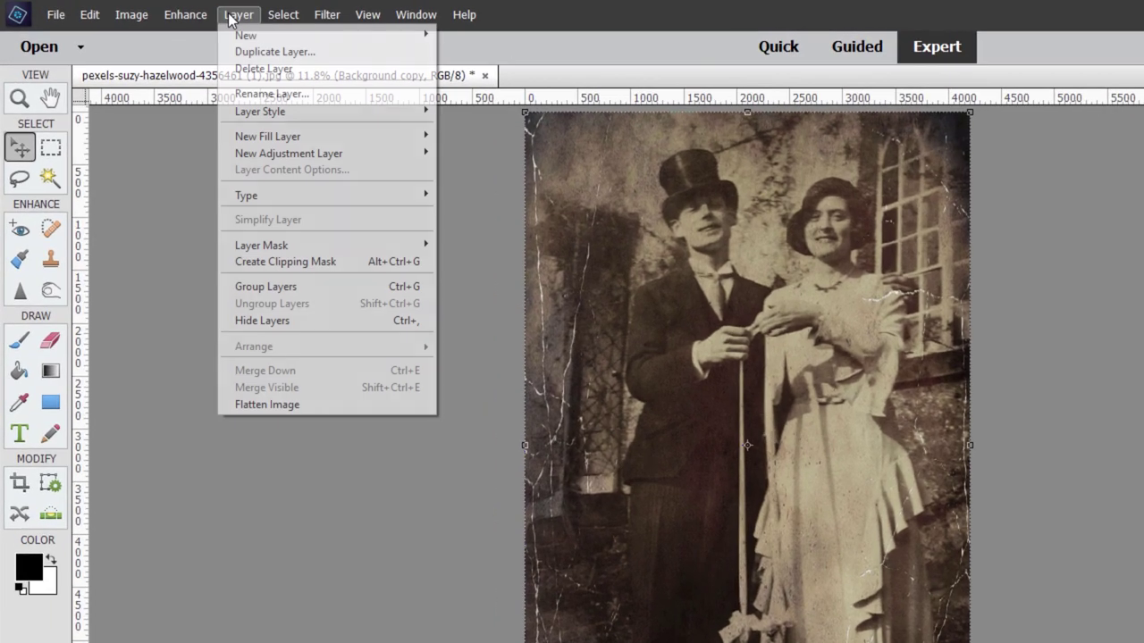
mouse_move(277, 162)
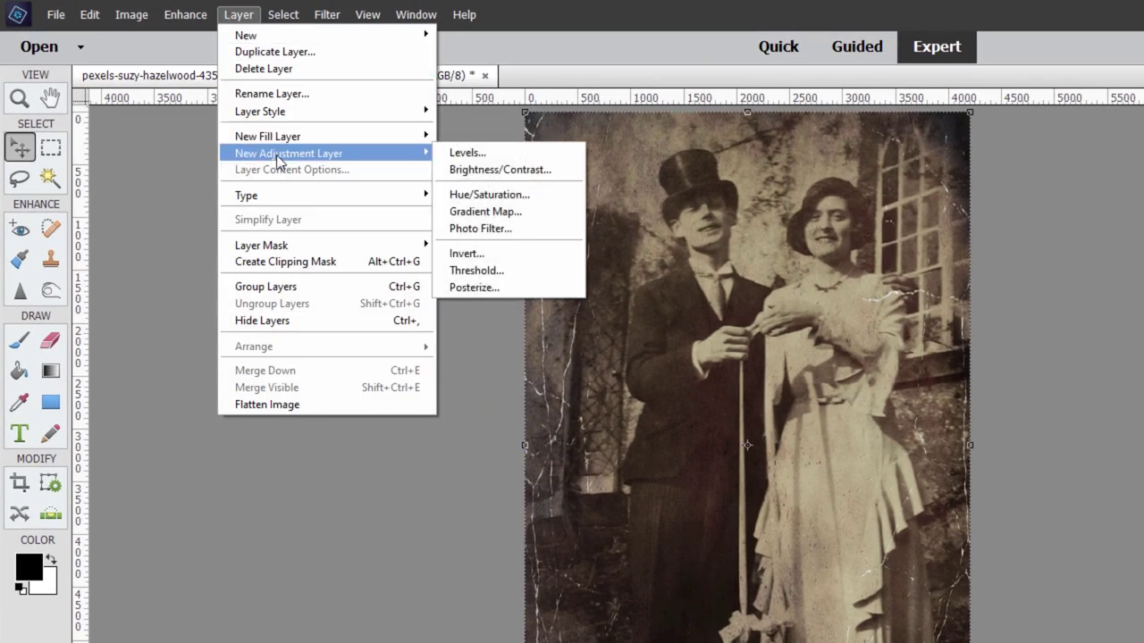
left_click(489, 152)
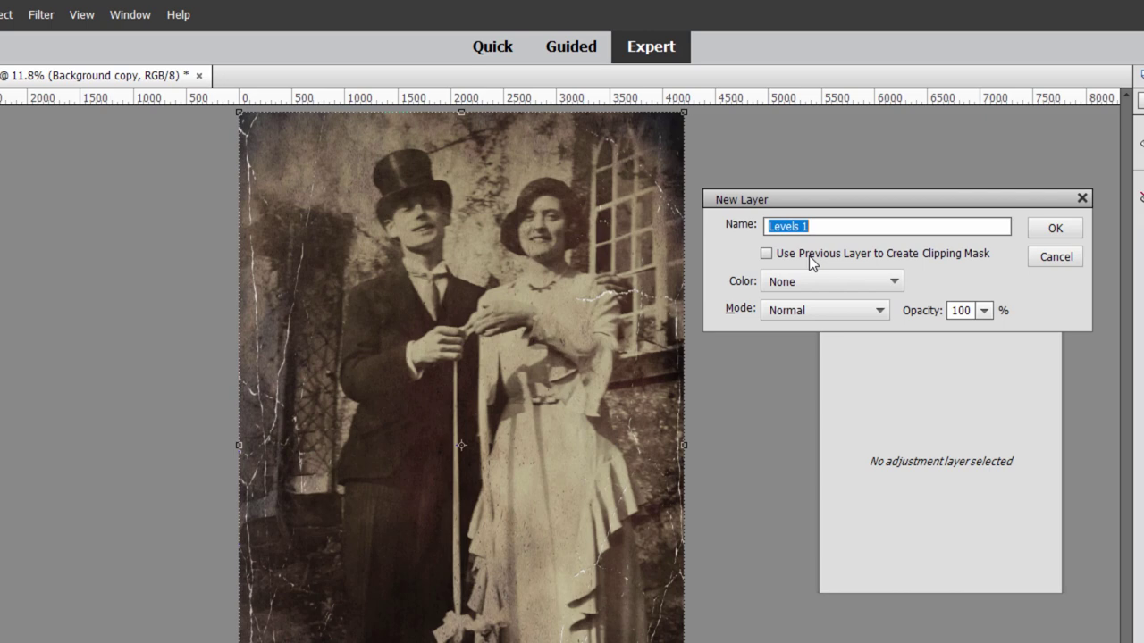
left_click(1050, 231)
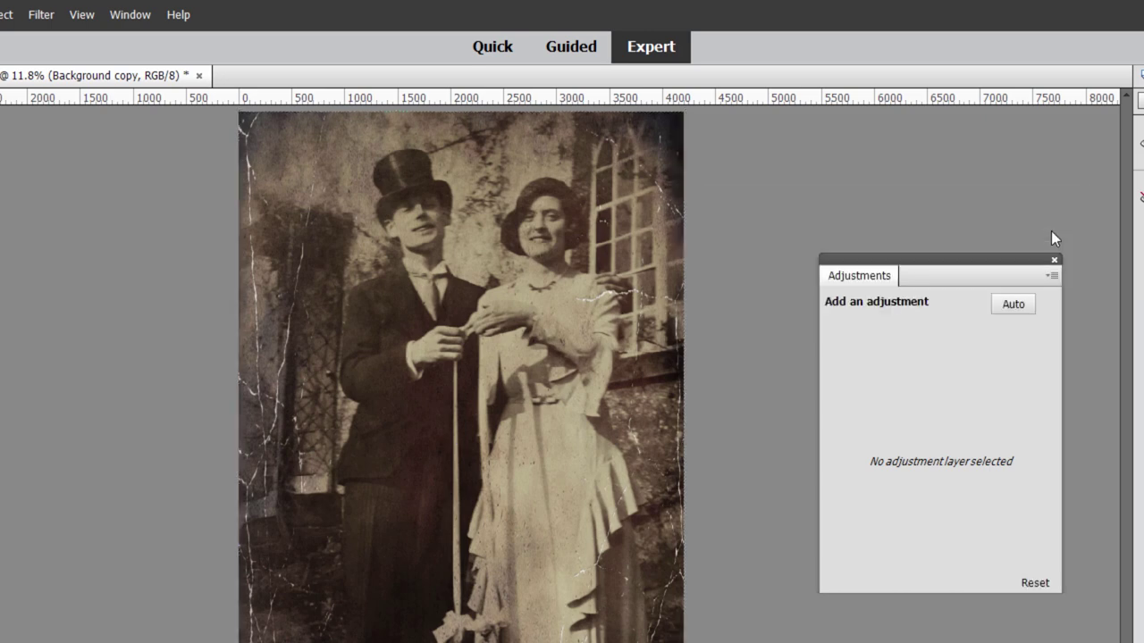
left_click_drag(932, 266, 832, 254)
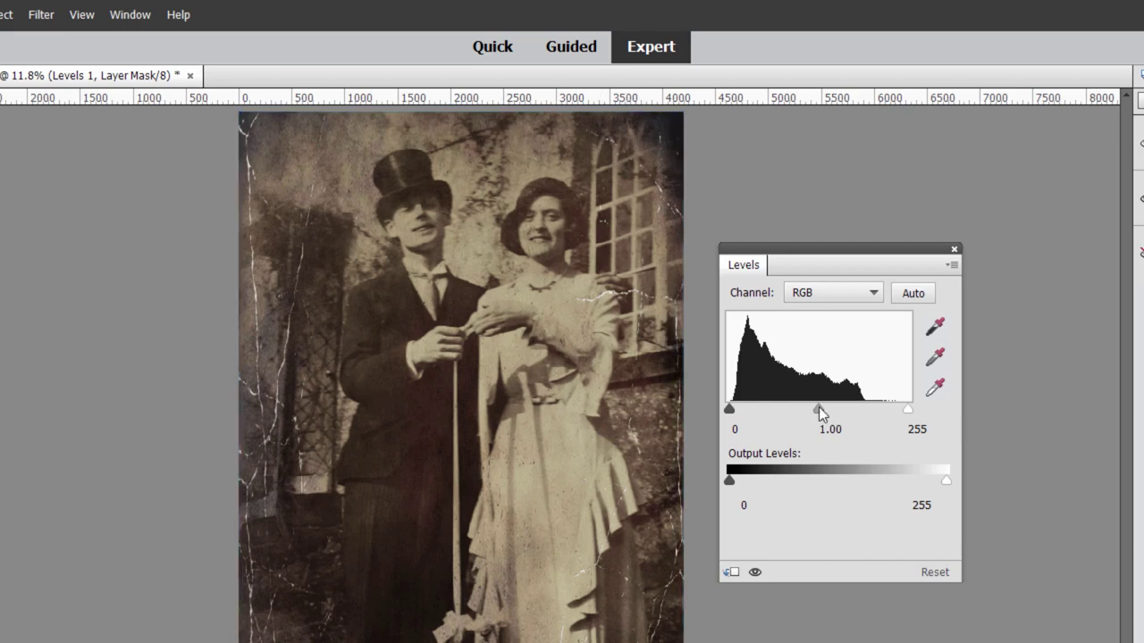
Step: Set the Levels 1 input levels to black 18, midtone 1.96 and white 190
left_click_drag(818, 411, 781, 408)
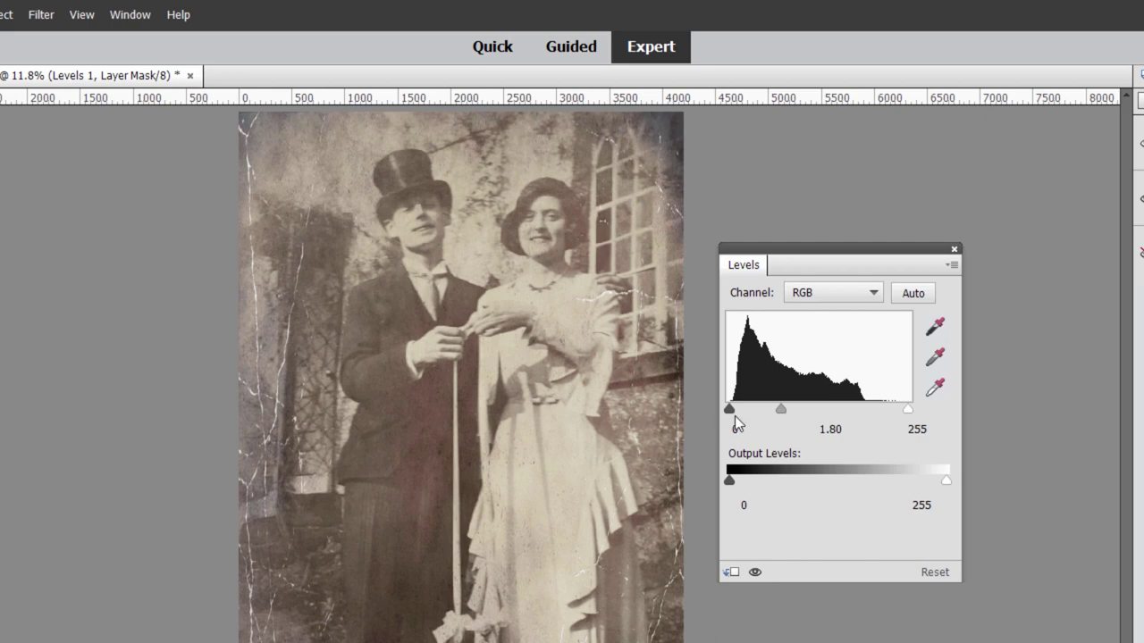
mouse_move(730, 413)
left_mouse_down()
mouse_move(791, 409)
mouse_move(743, 408)
left_mouse_up()
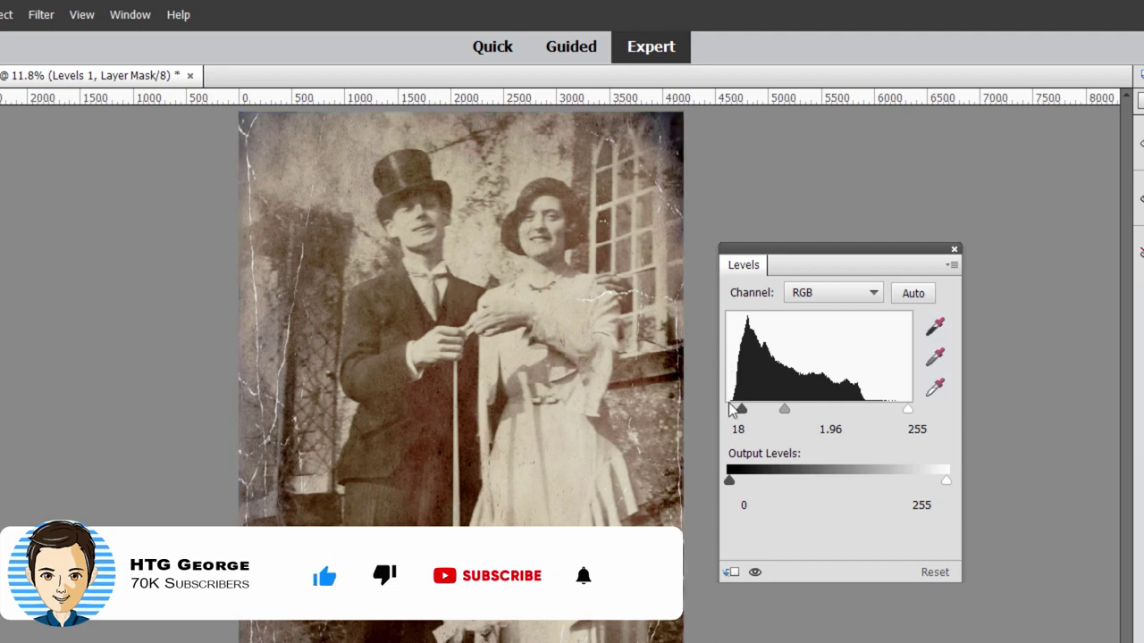
left_click_drag(738, 411, 741, 411)
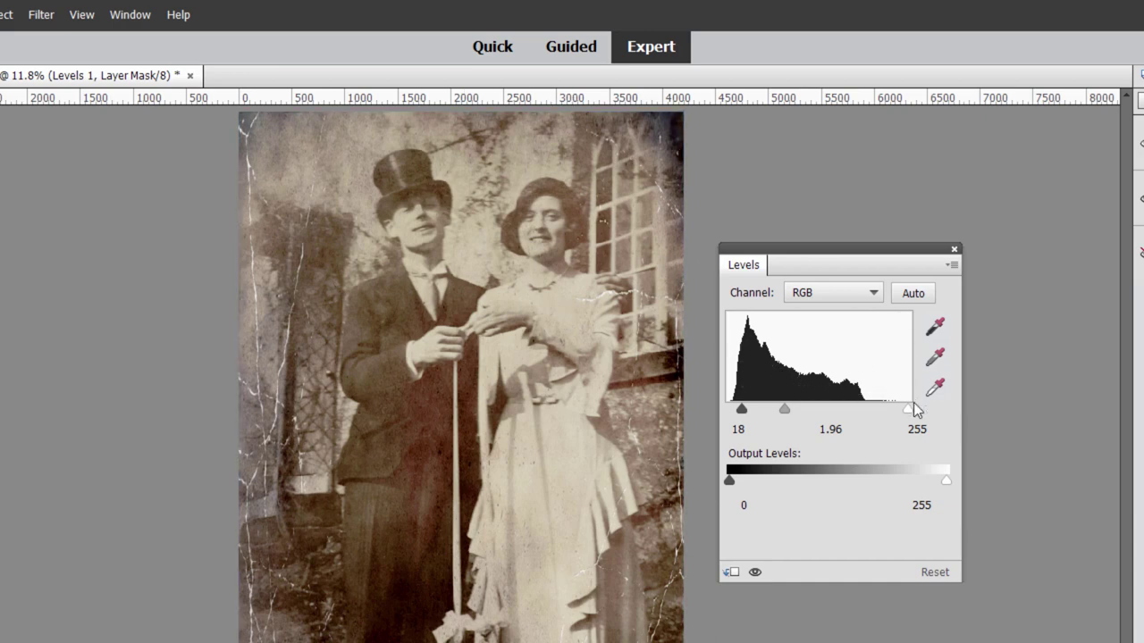
left_click_drag(908, 409, 849, 409)
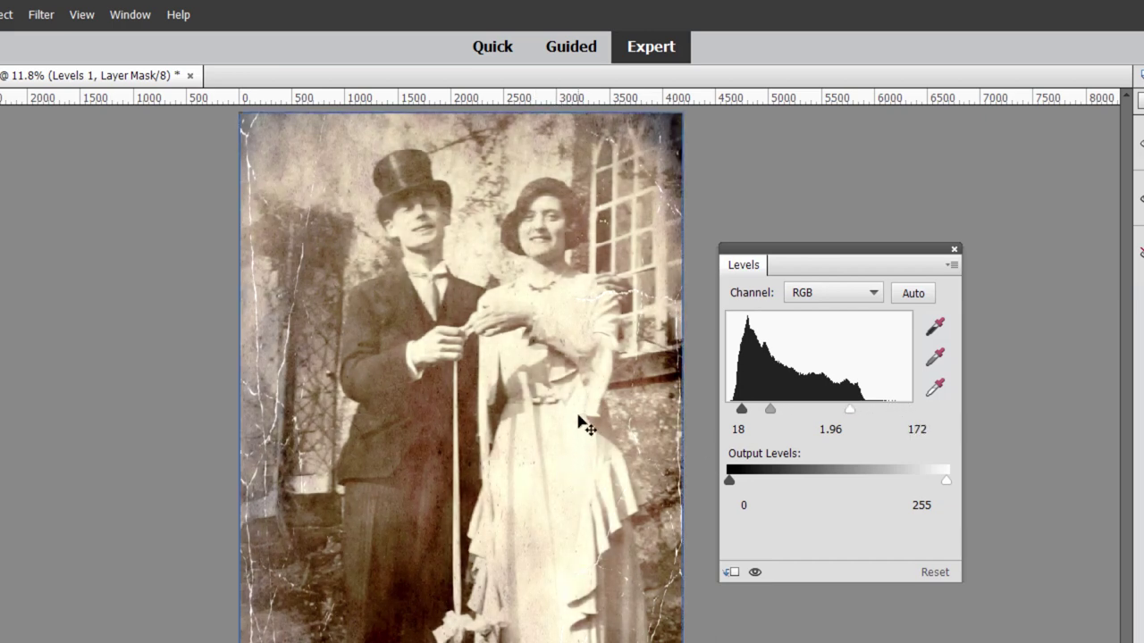
mouse_move(850, 409)
left_mouse_down()
mouse_move(876, 408)
mouse_move(863, 409)
left_mouse_up()
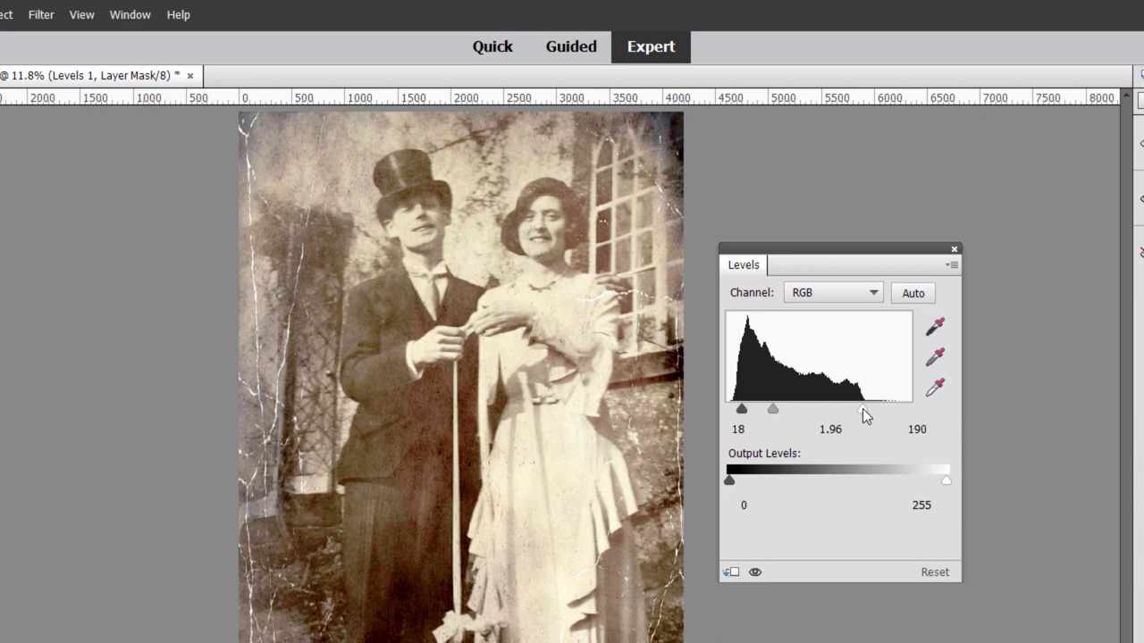
Step: Toggle Levels 1 on and off to compare, leave it on, and close its panel
left_click(755, 573)
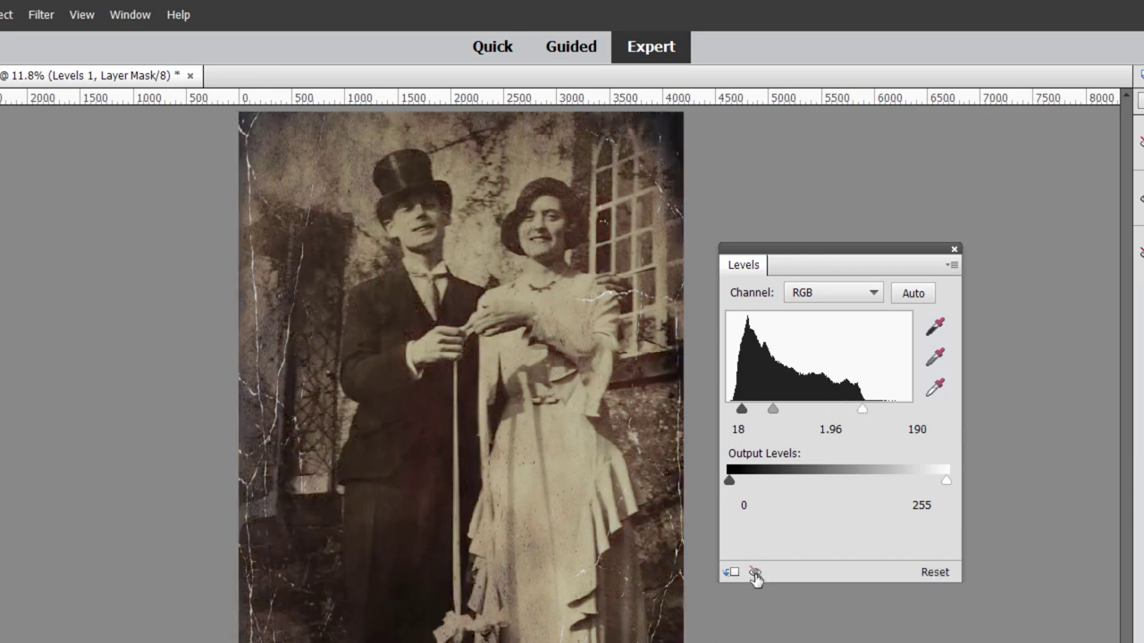
left_click(755, 573)
left_click(755, 573)
left_click(755, 573)
left_click(755, 573)
left_click(755, 573)
left_click(755, 572)
left_click(755, 572)
left_click(755, 573)
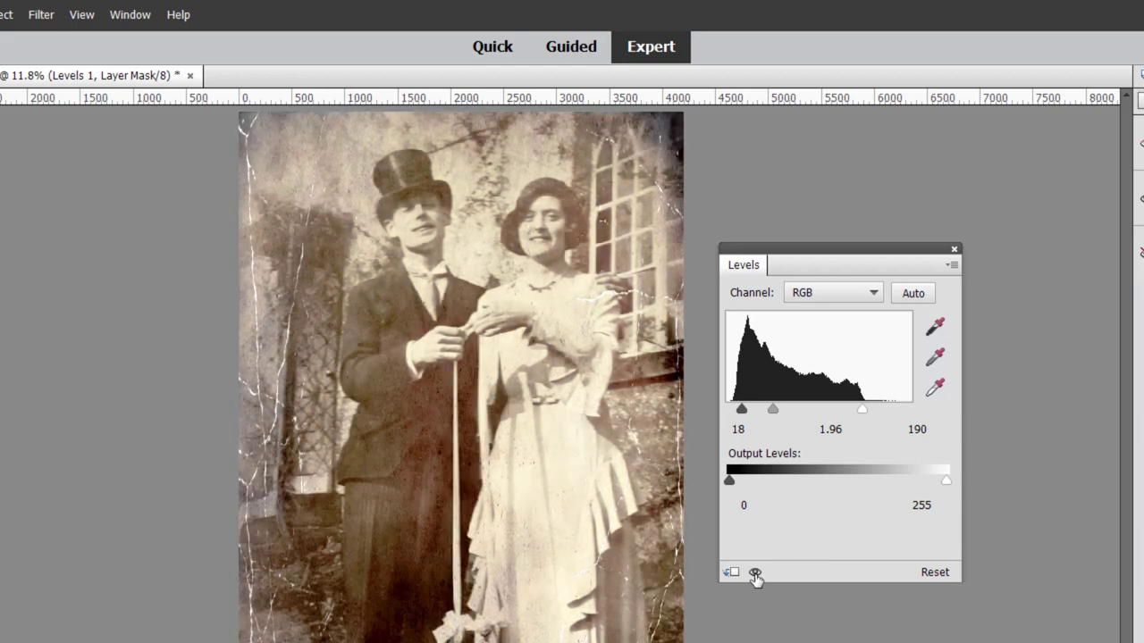
left_click(755, 572)
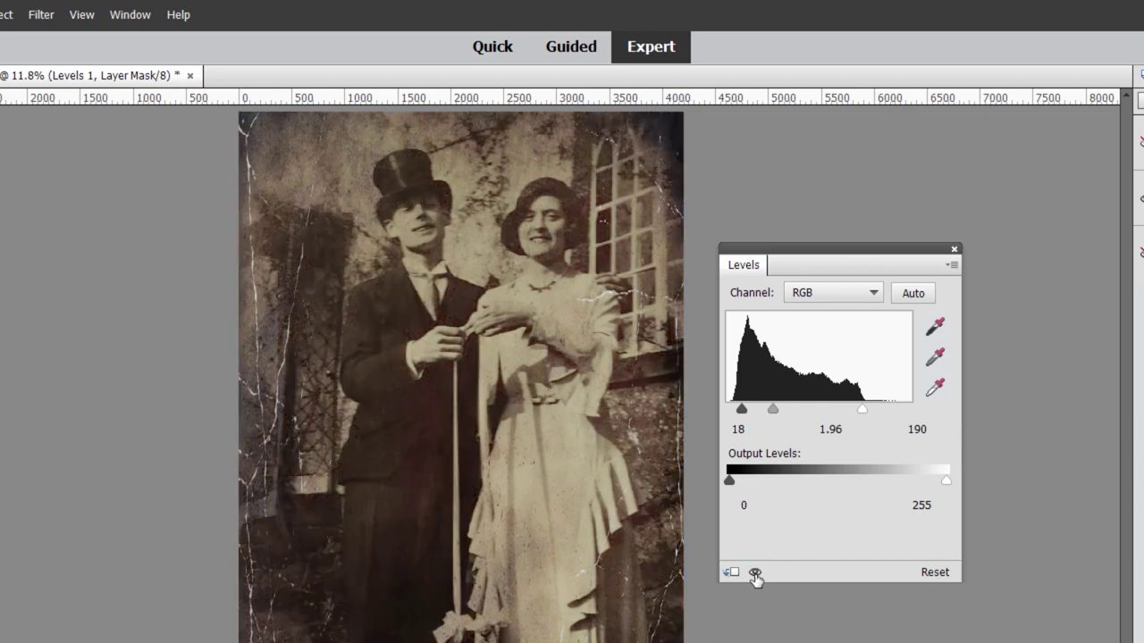
left_click(755, 573)
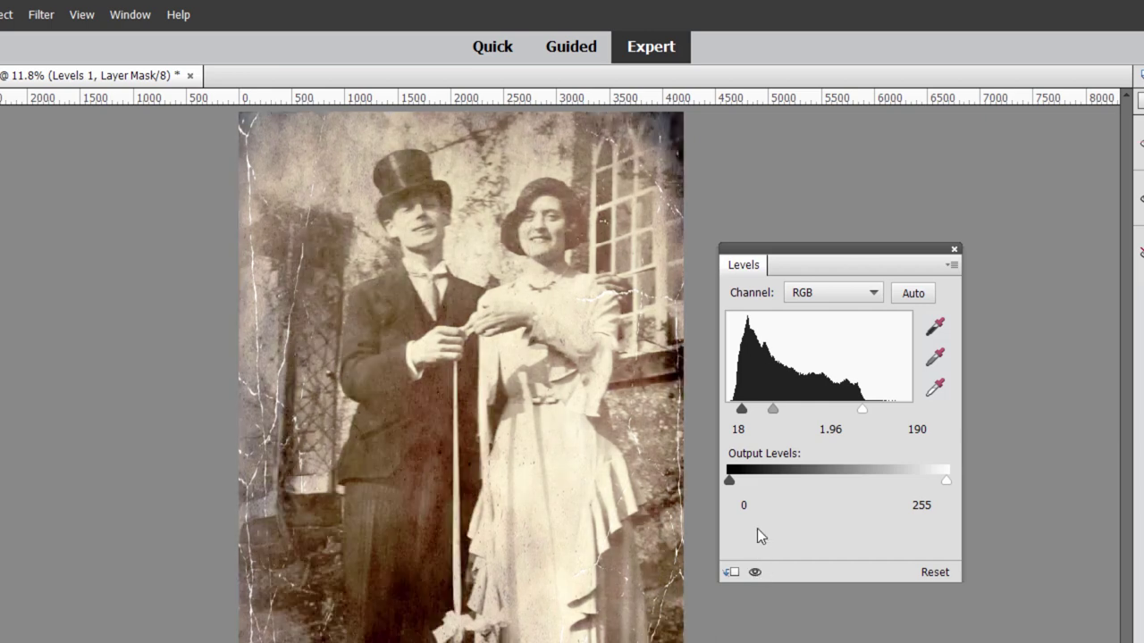
left_click(954, 249)
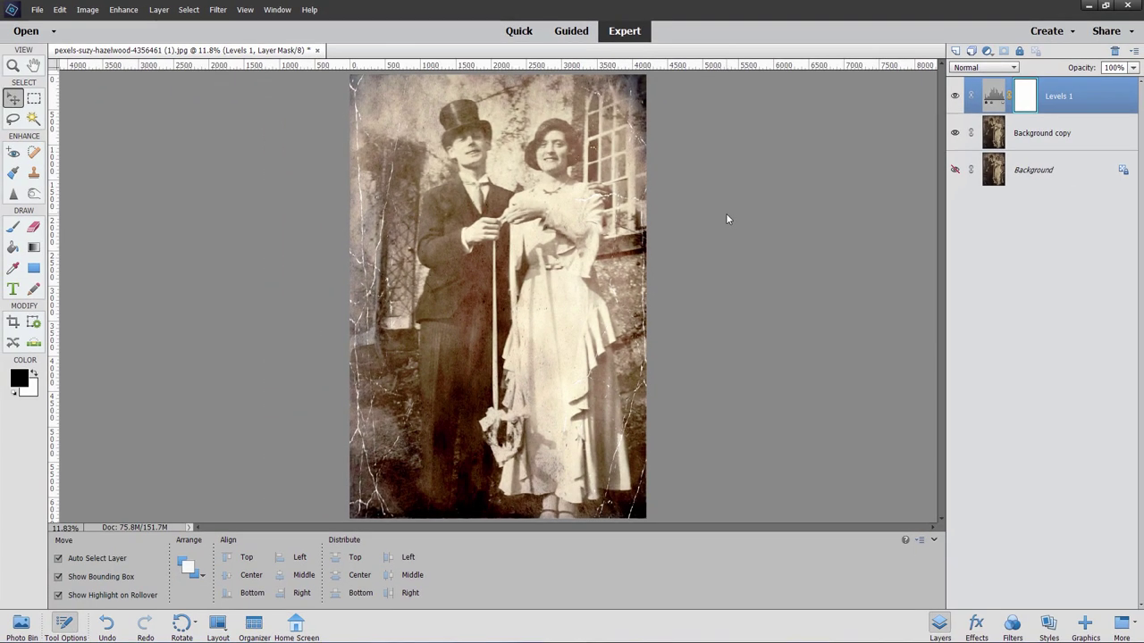
Step: Raise the Levels 1 white input point to 196, then select the Background copy layer
left_click(123, 9)
mouse_move(192, 144)
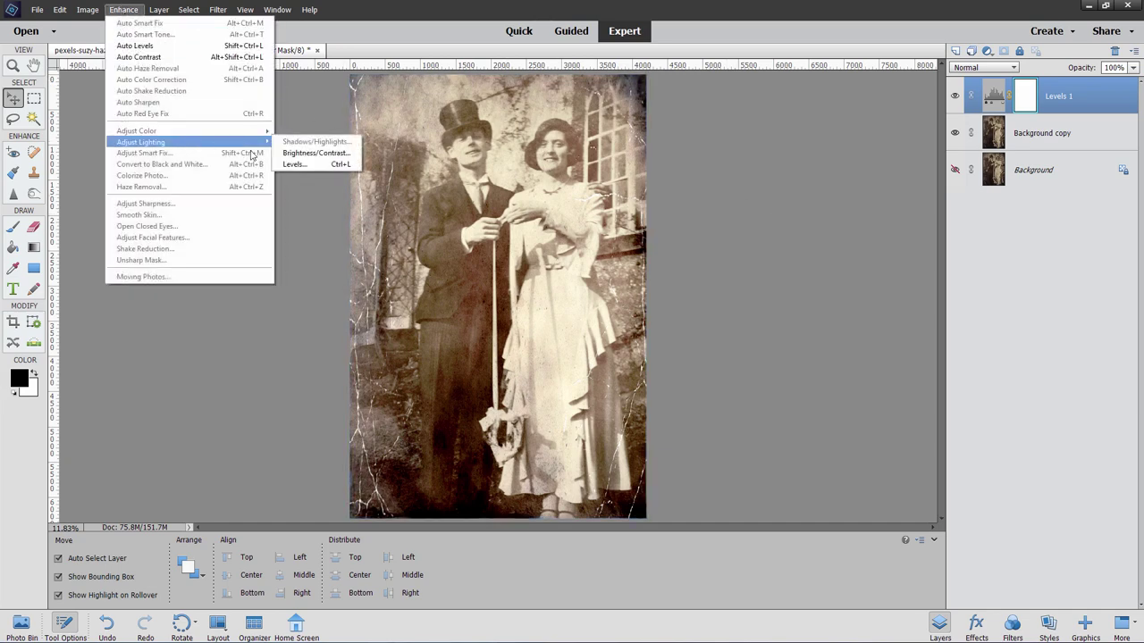
left_click(765, 178)
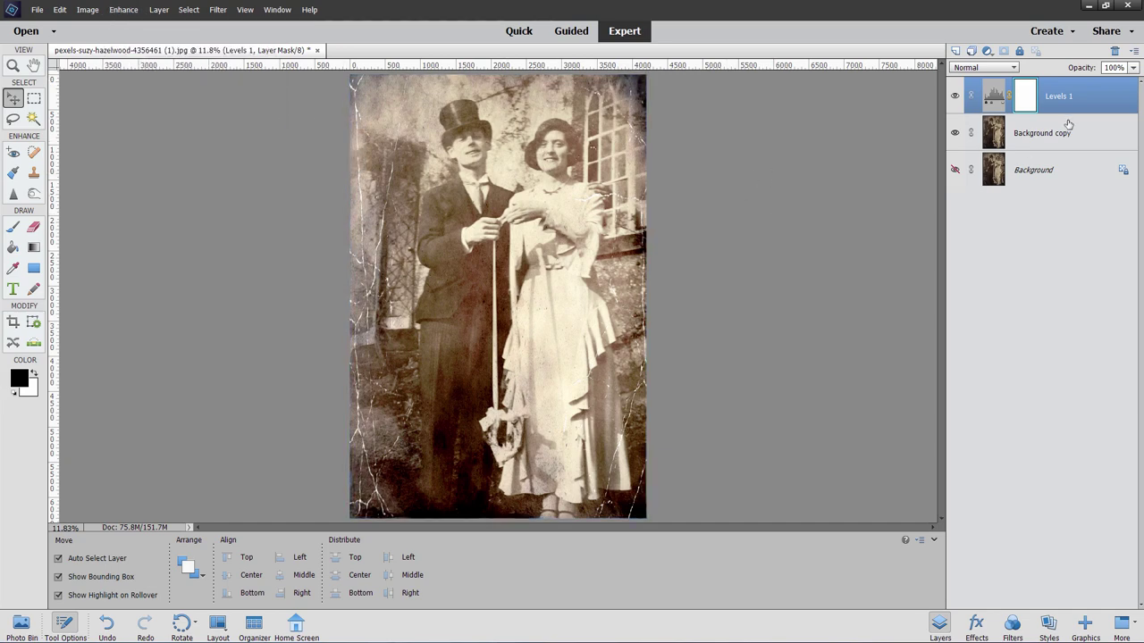
double_click(994, 104)
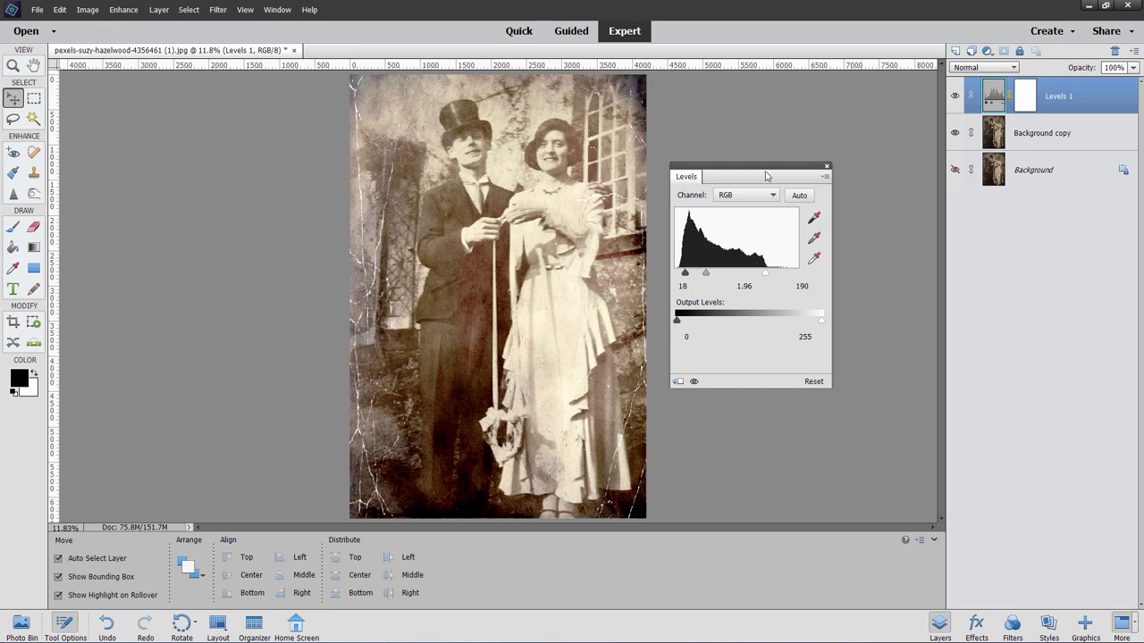
left_click_drag(766, 176, 767, 174)
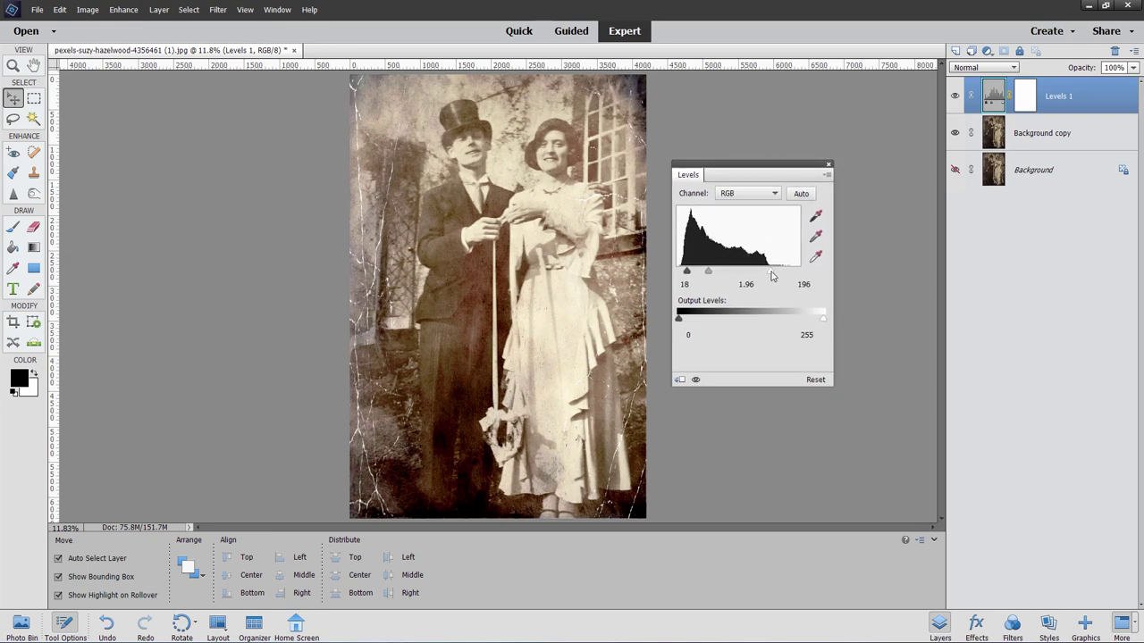
left_click(828, 165)
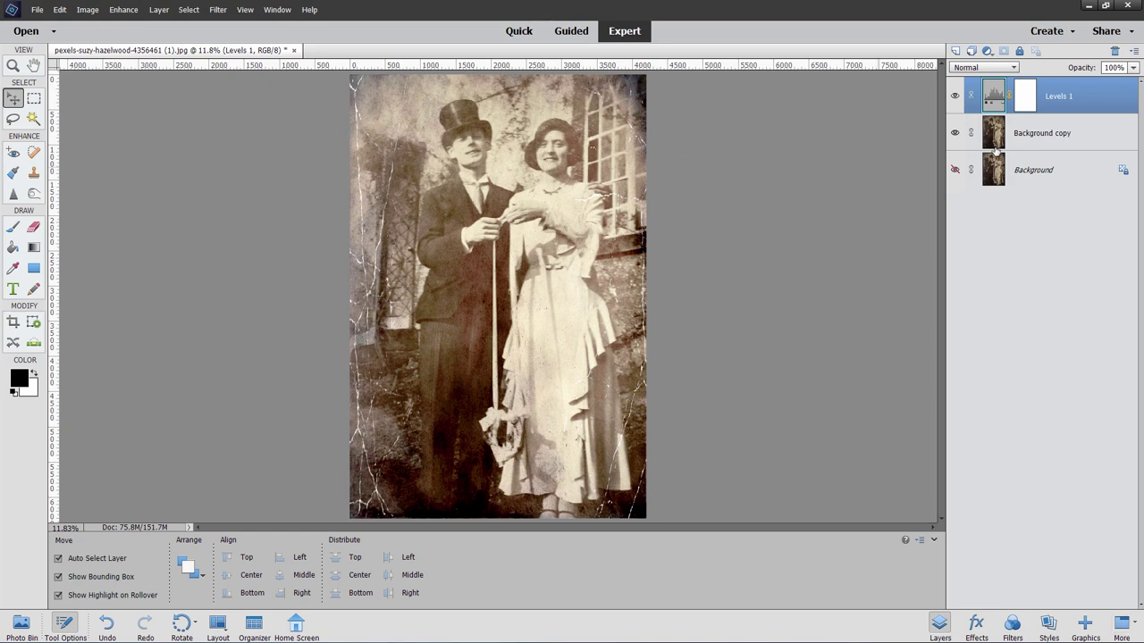
left_click(123, 10)
left_click(1039, 136)
left_click(1039, 136)
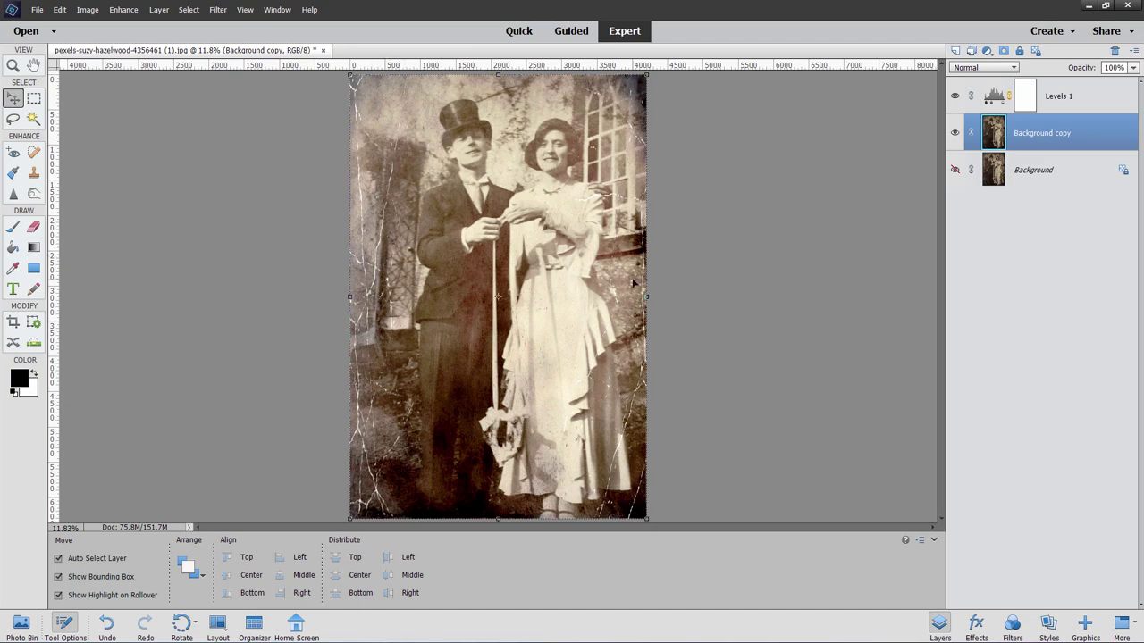
Step: Zoom to 33% on the upper-left of the photo and pan to its top-left corner
left_click(13, 65)
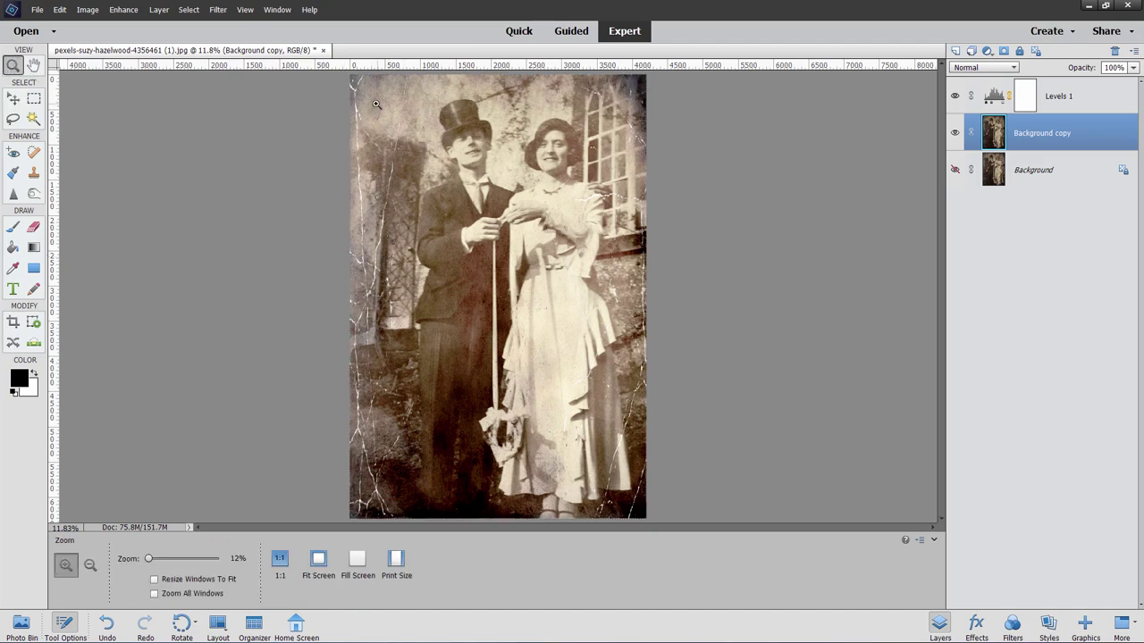
left_click(361, 131)
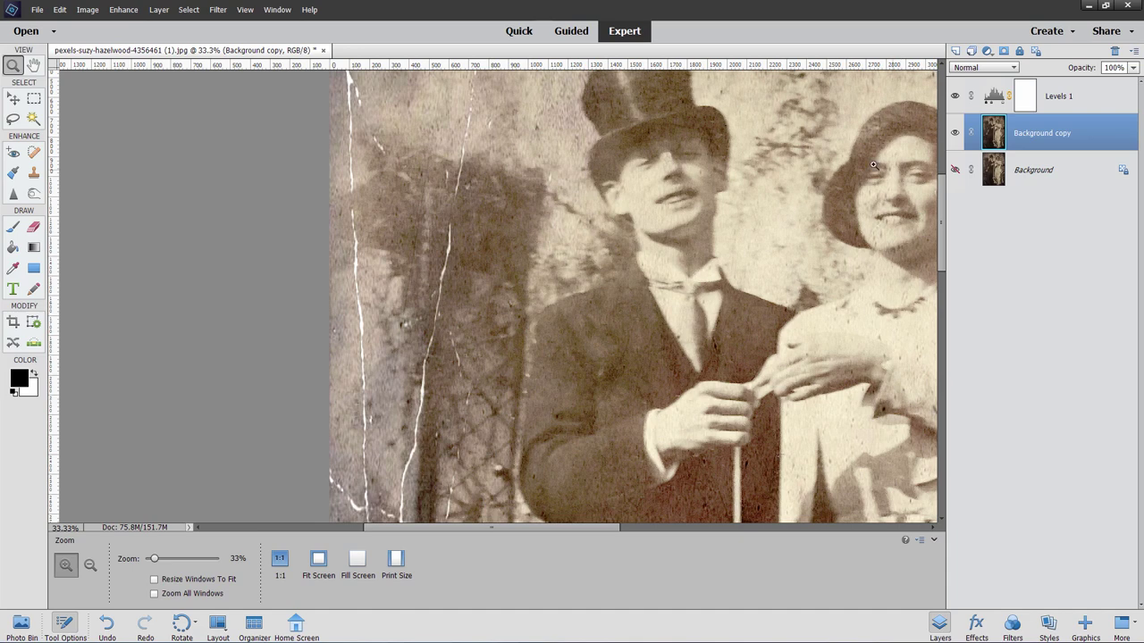
key("space")
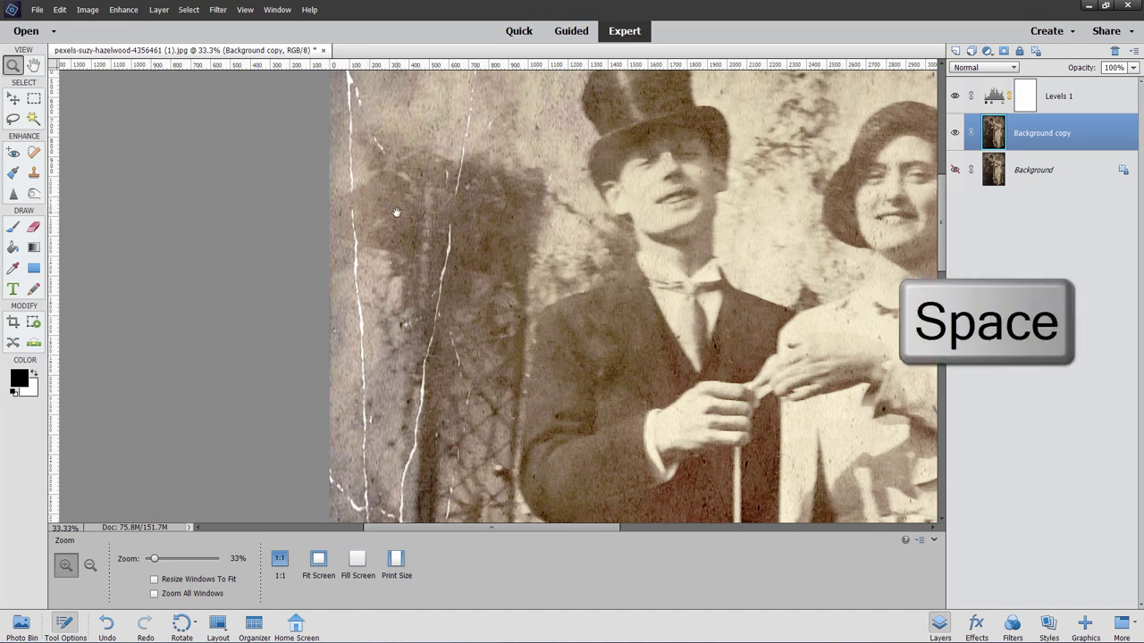
left_click_drag(406, 185, 363, 290)
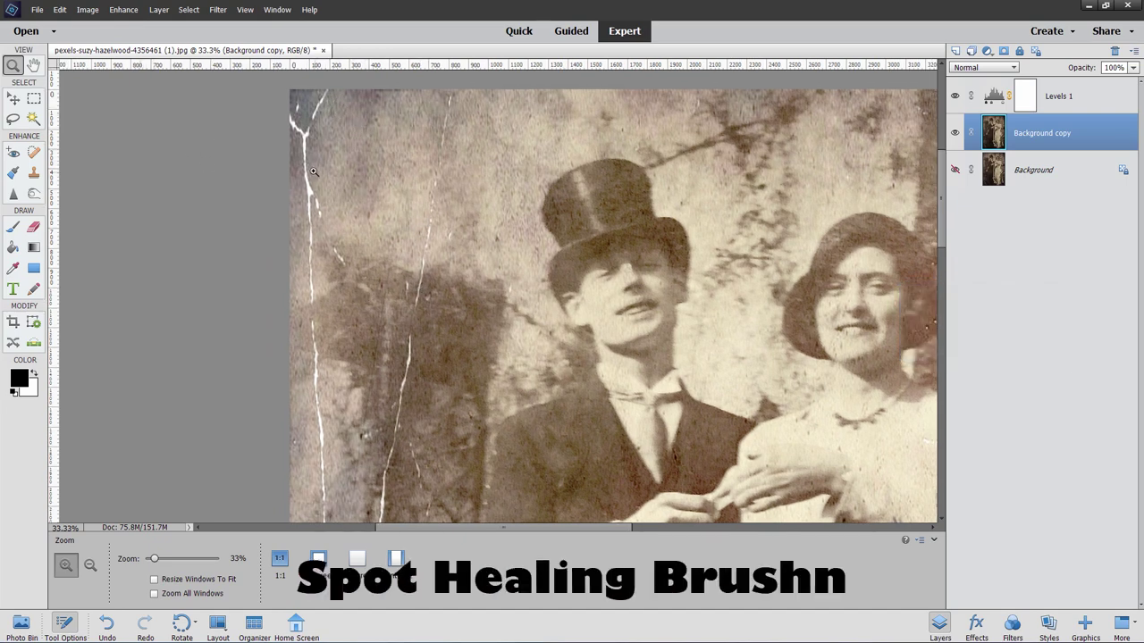
Step: Select the Spot Healing Brush and set its size to 100 px
left_click(33, 154)
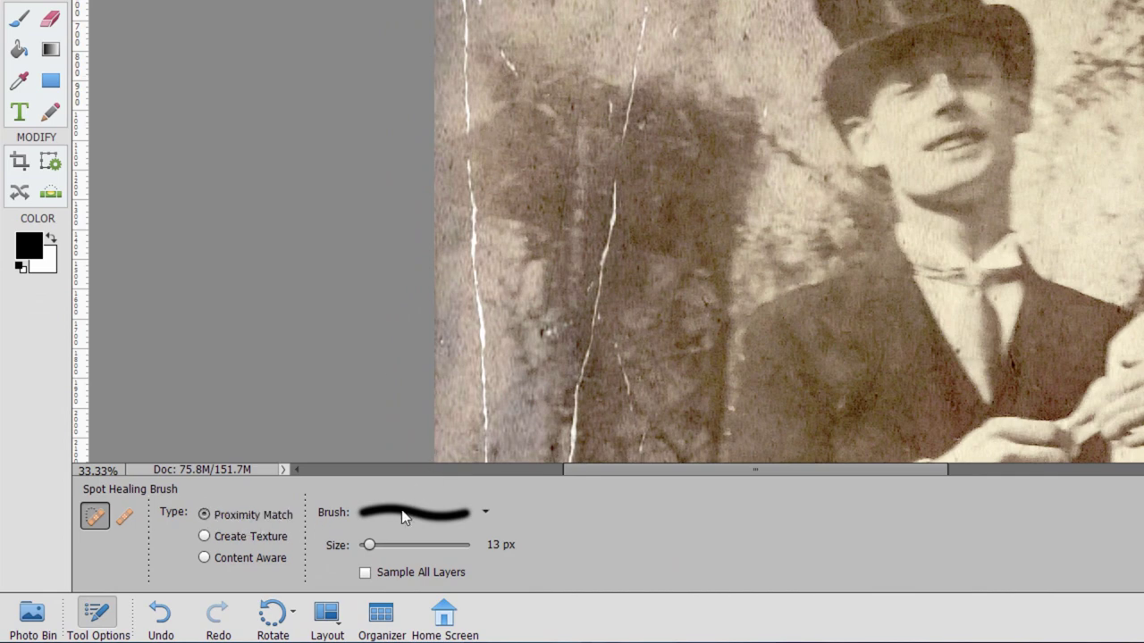
left_click_drag(370, 544, 411, 544)
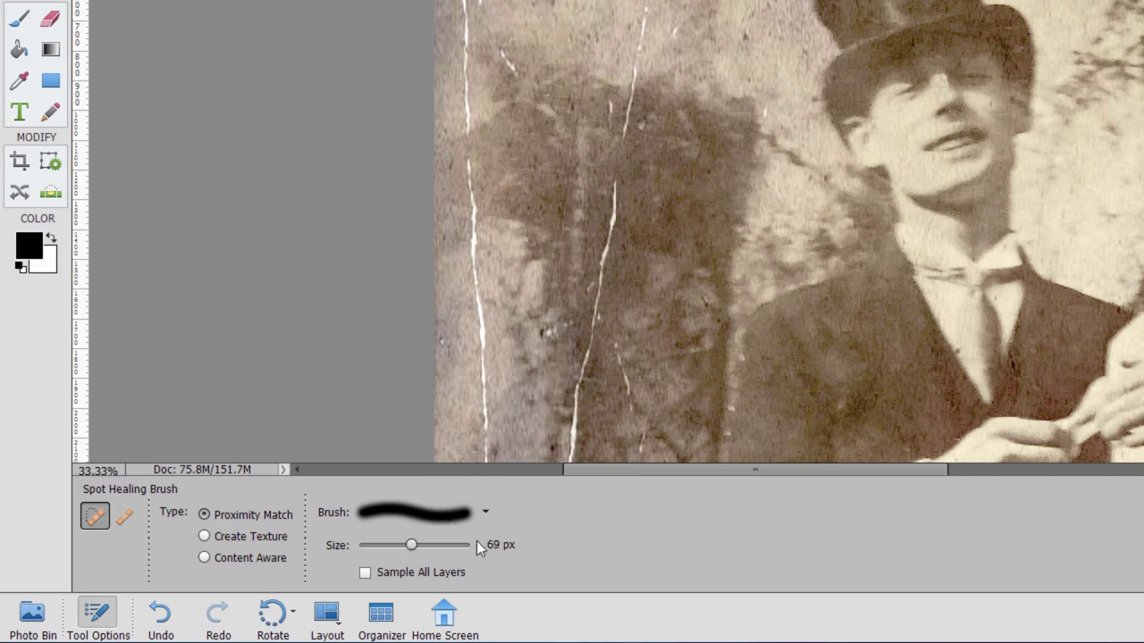
left_click(482, 545)
type("100")
key("Return")
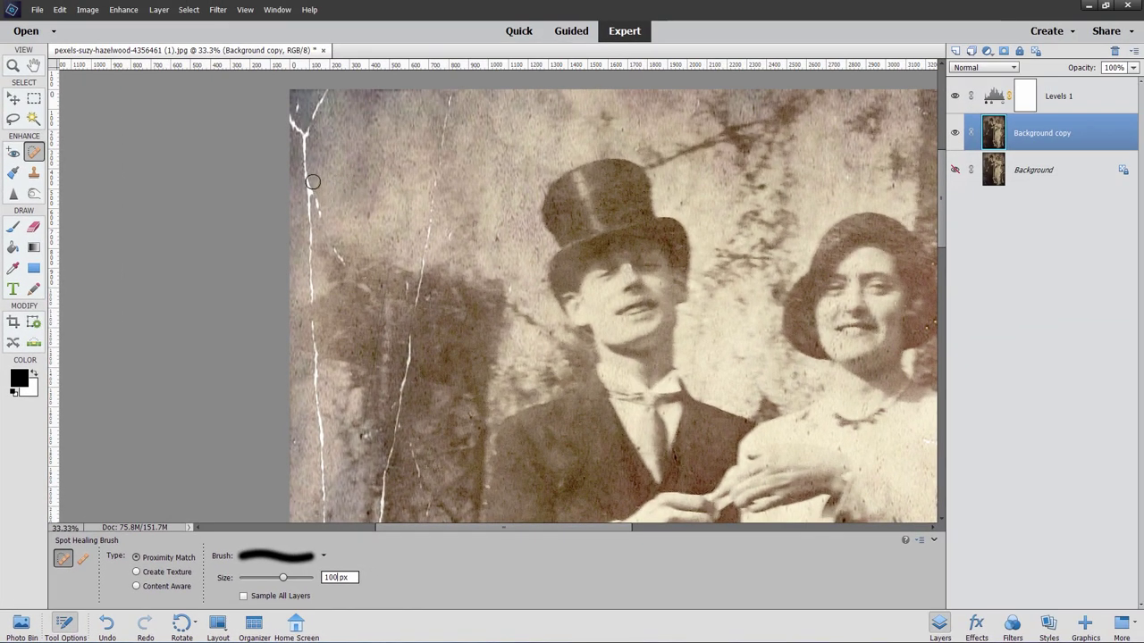
Step: Heal the white crack in the upper-left background, dabbing away its tip
left_click_drag(309, 172, 311, 248)
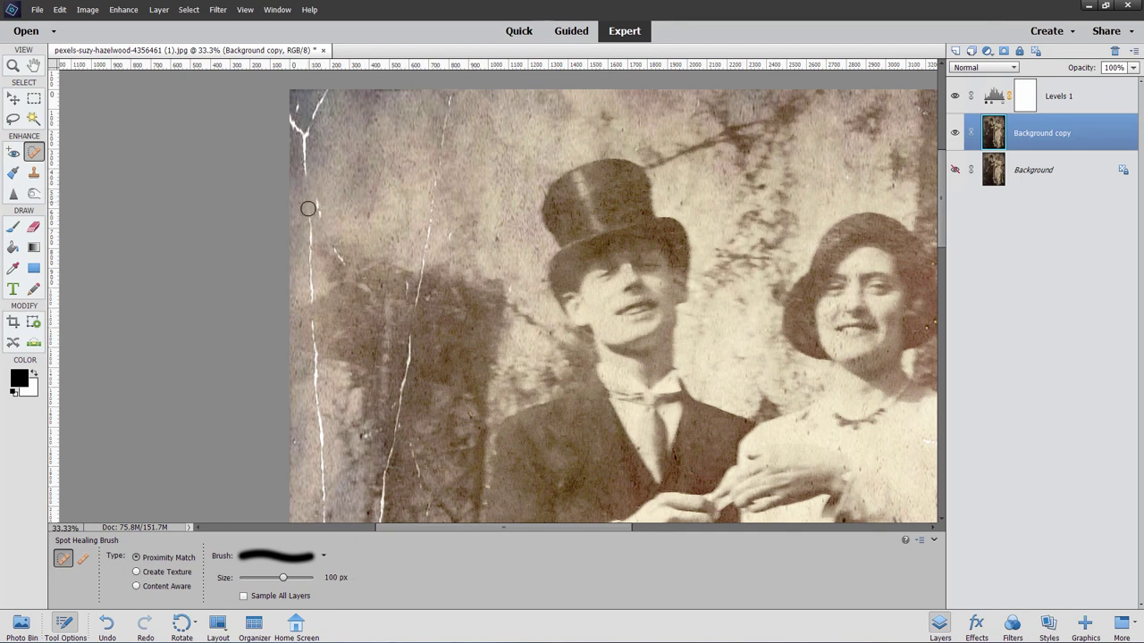
left_click_drag(309, 196, 310, 247)
left_click_drag(316, 196, 311, 293)
left_click_drag(302, 157, 304, 182)
left_click_drag(309, 141, 305, 184)
left_click(303, 146)
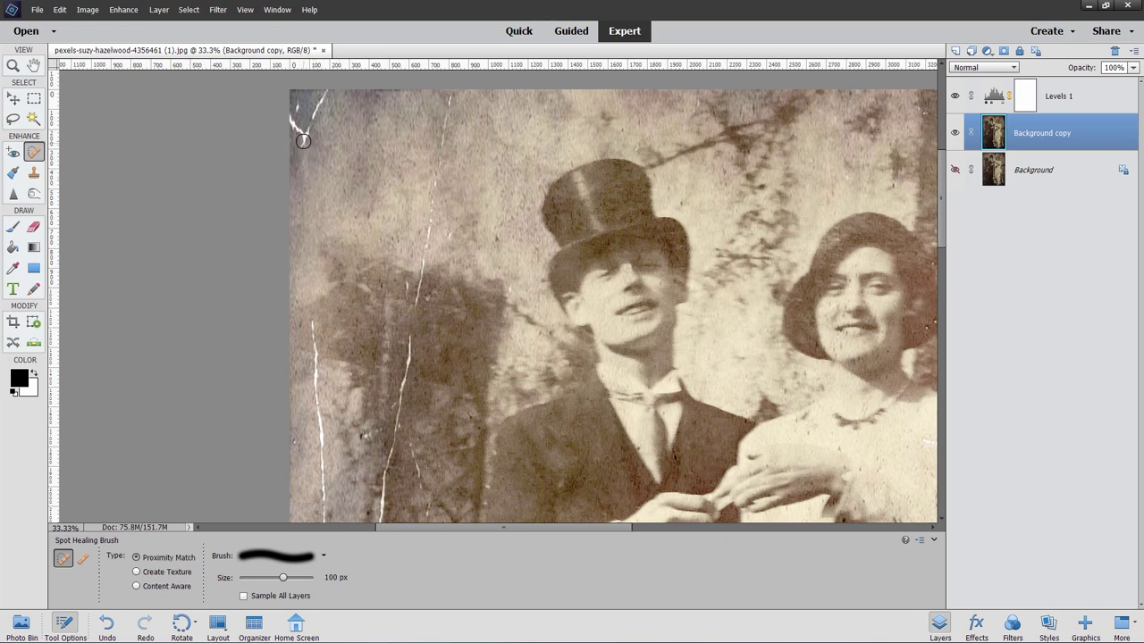
left_click(303, 144)
left_click(303, 143)
left_click(304, 145)
left_click(305, 149)
left_click(310, 132)
Step: Heal the remaining background scratches, the light speck, and the top-left edge scratch
left_click_drag(436, 192, 427, 257)
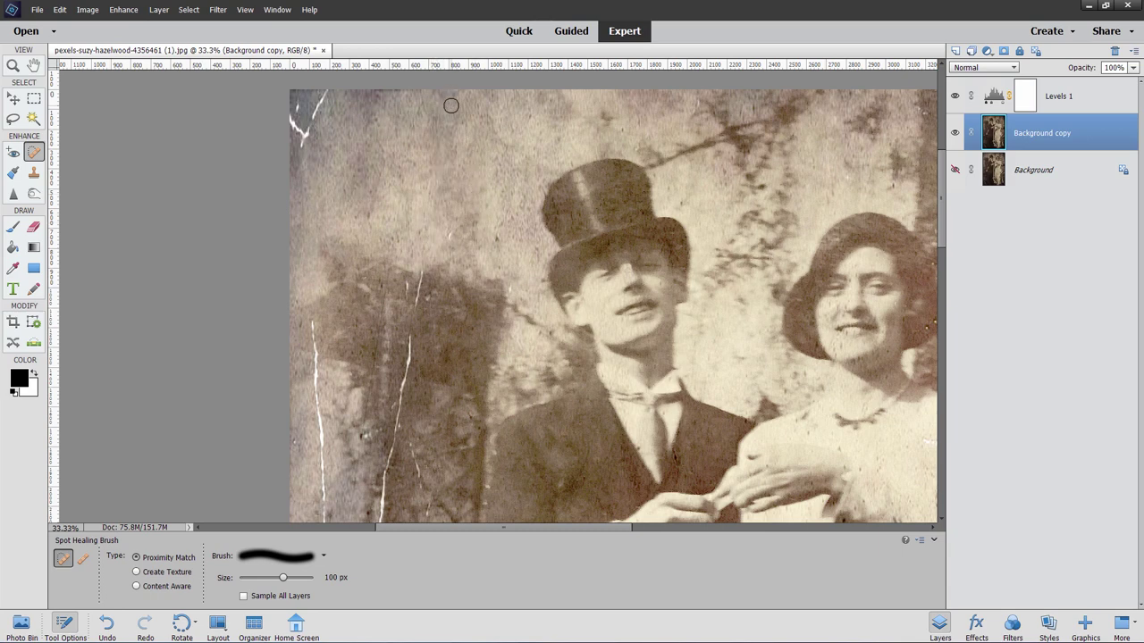
mouse_move(449, 230)
left_mouse_down()
mouse_move(418, 323)
mouse_move(410, 302)
mouse_move(398, 441)
left_mouse_up()
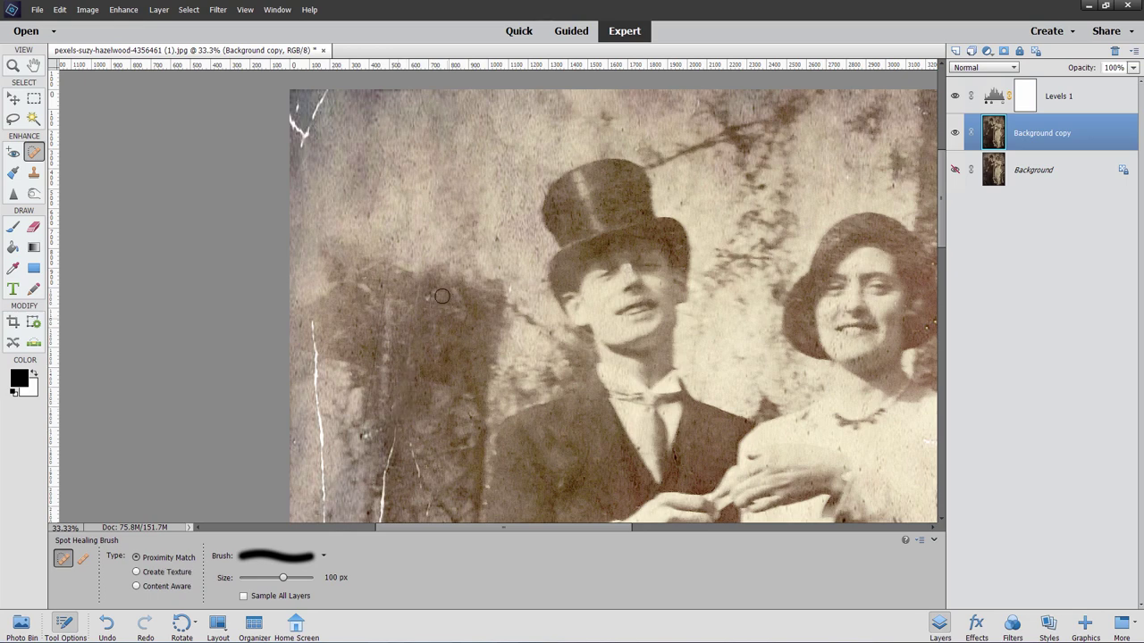
mouse_move(310, 312)
left_mouse_down()
mouse_move(312, 344)
mouse_move(329, 365)
mouse_move(318, 414)
mouse_move(314, 393)
mouse_move(323, 481)
left_mouse_up()
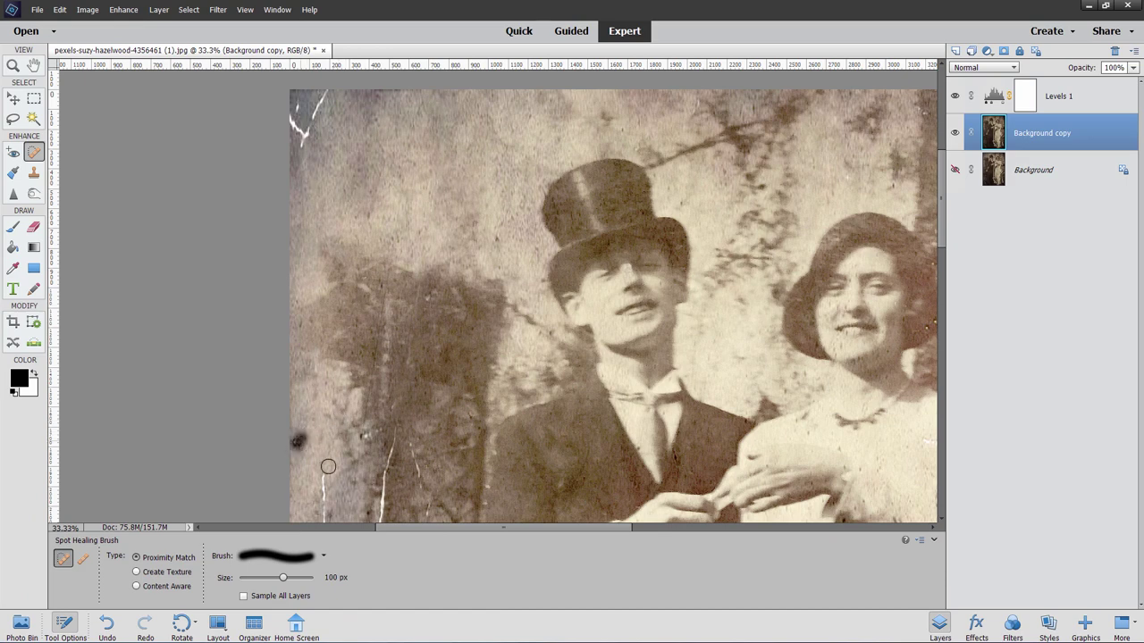
mouse_move(318, 107)
left_mouse_down()
mouse_move(303, 140)
mouse_move(323, 144)
mouse_move(300, 145)
mouse_move(314, 154)
mouse_move(284, 110)
mouse_move(305, 123)
mouse_move(301, 101)
mouse_move(305, 118)
mouse_move(316, 105)
mouse_move(311, 120)
mouse_move(333, 84)
mouse_move(299, 131)
left_mouse_up()
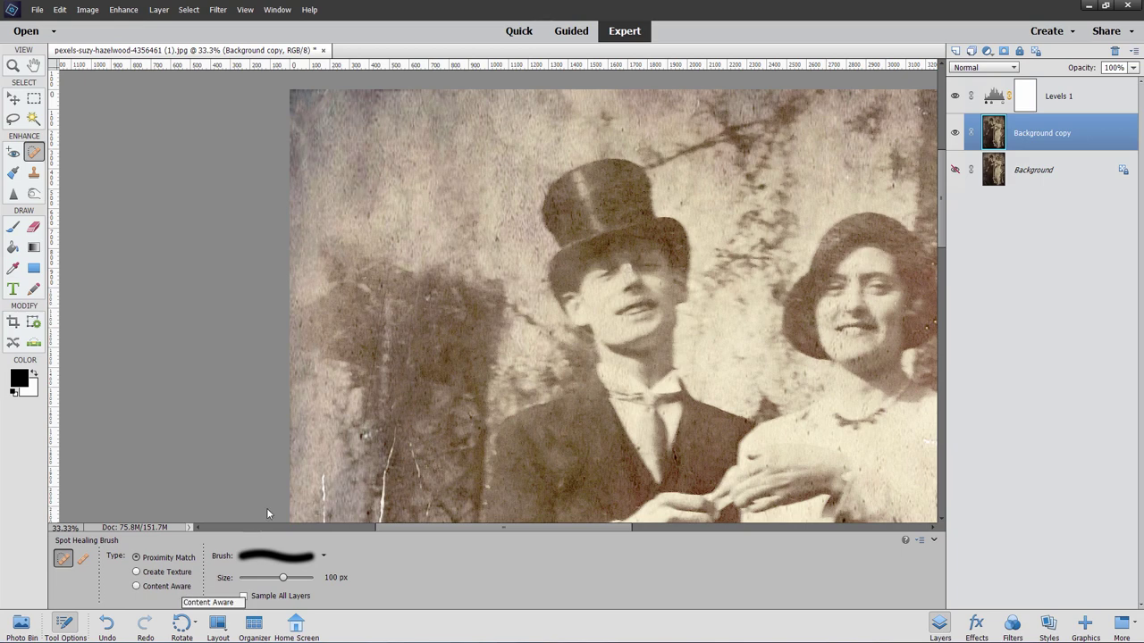
Step: Below the man's hands, heal the long white crack down the lattice fence with Spot Healing strokes
scroll(219, 473, "down", 5)
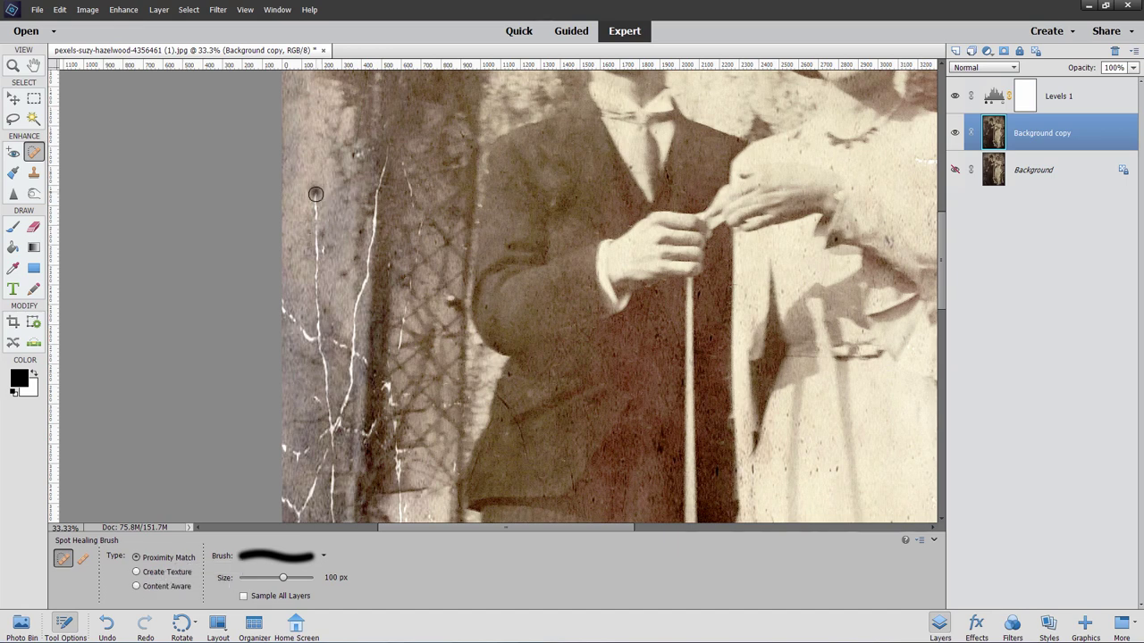
left_click_drag(315, 194, 317, 309)
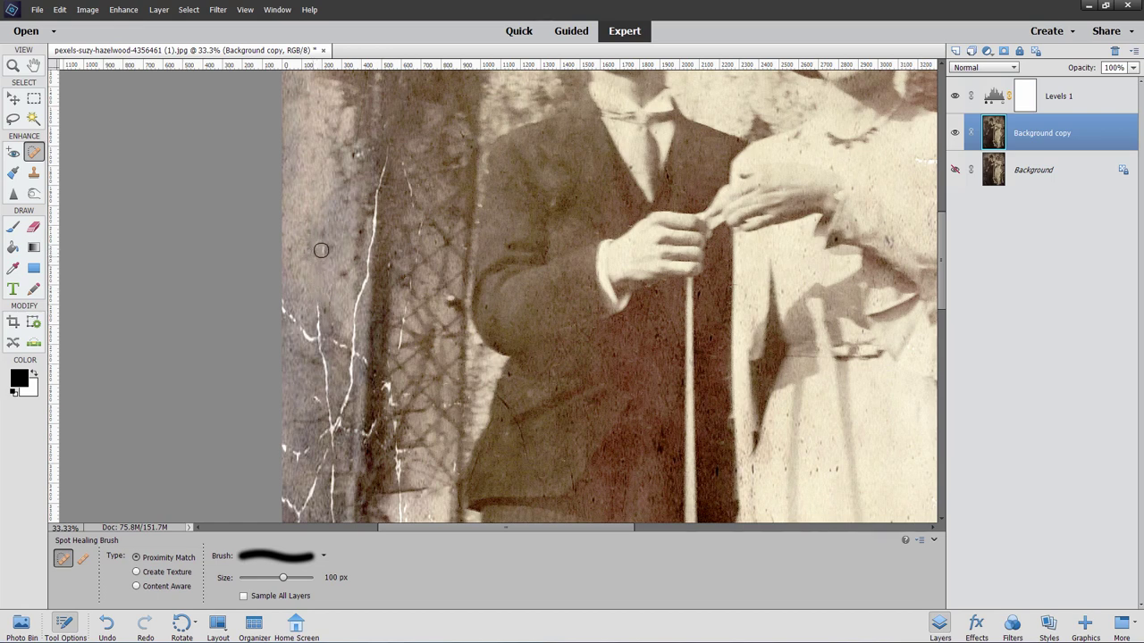
mouse_move(320, 249)
left_mouse_down()
mouse_move(317, 321)
mouse_move(323, 310)
left_mouse_up()
mouse_move(313, 322)
left_mouse_down()
mouse_move(299, 333)
mouse_move(308, 349)
mouse_move(282, 318)
mouse_move(298, 335)
mouse_move(321, 420)
left_mouse_up()
mouse_move(327, 409)
left_mouse_down()
mouse_move(327, 436)
mouse_move(358, 351)
left_mouse_up()
left_click_drag(354, 327, 357, 375)
mouse_move(359, 355)
left_mouse_down()
mouse_move(352, 395)
mouse_move(361, 365)
left_mouse_up()
left_click_drag(361, 300, 355, 331)
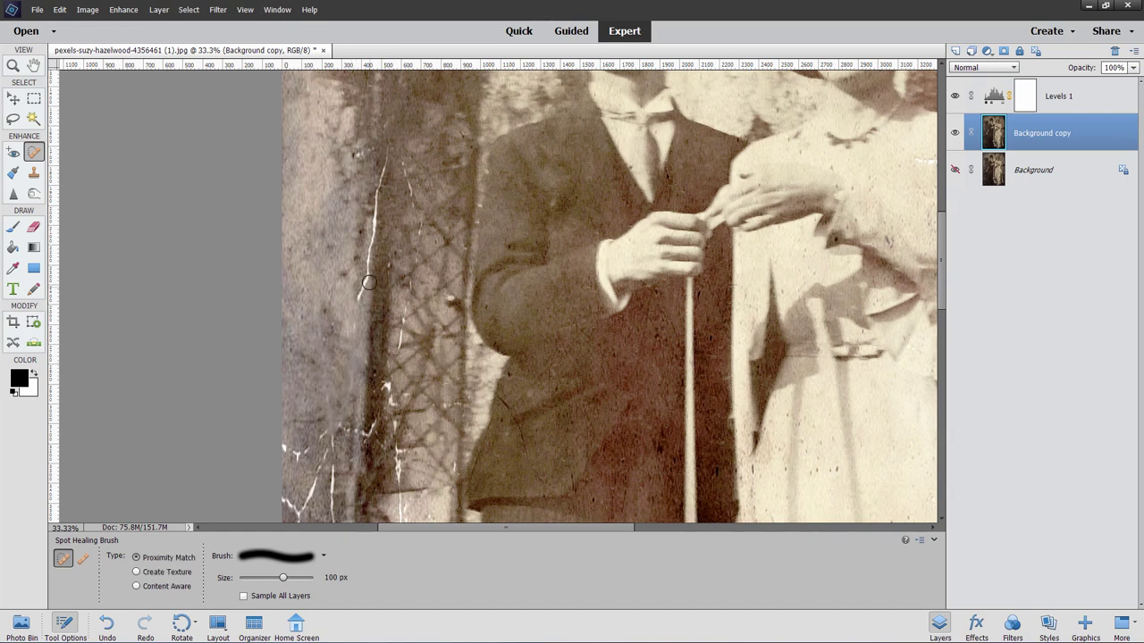
left_click_drag(369, 282, 353, 308)
mouse_move(372, 263)
left_mouse_down()
mouse_move(357, 302)
mouse_move(368, 248)
left_mouse_up()
mouse_move(403, 328)
left_mouse_down()
mouse_move(410, 287)
mouse_move(418, 308)
mouse_move(430, 297)
mouse_move(390, 265)
mouse_move(416, 262)
mouse_move(390, 265)
mouse_move(417, 232)
left_mouse_up()
Step: Dab away leftover crack spots on the fence and heal the thin white crack near its top
left_click(401, 346)
left_click(390, 264)
left_click(420, 222)
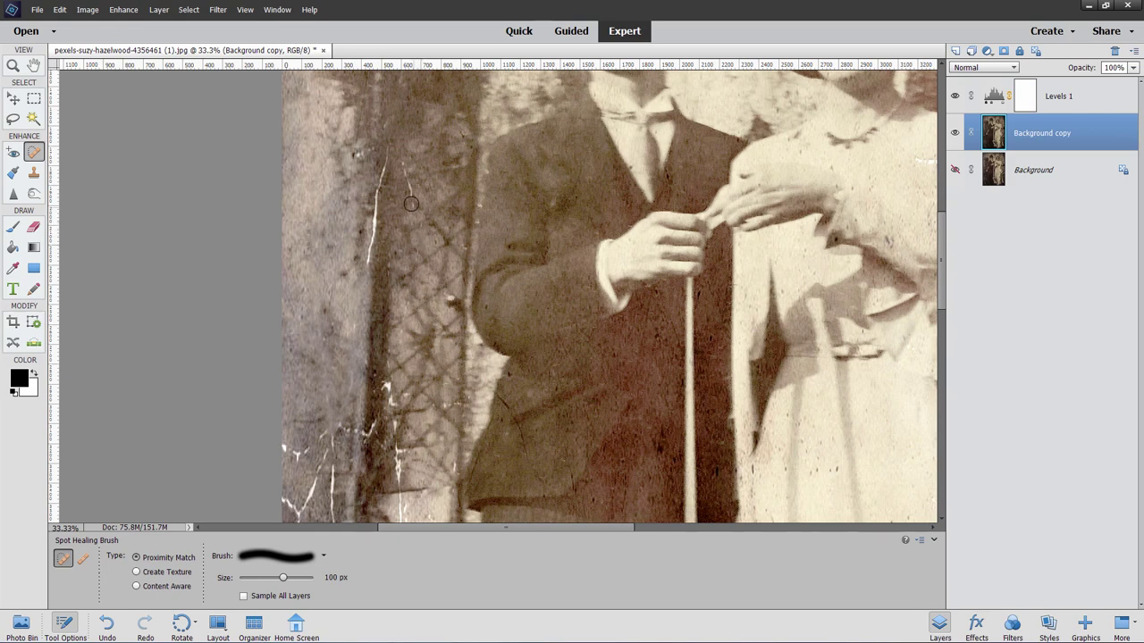
left_click(410, 201)
left_click_drag(407, 190, 404, 176)
Step: Fit the photo on screen, then magnify it with the Zoom tool to 33%
key("ctrl+0")
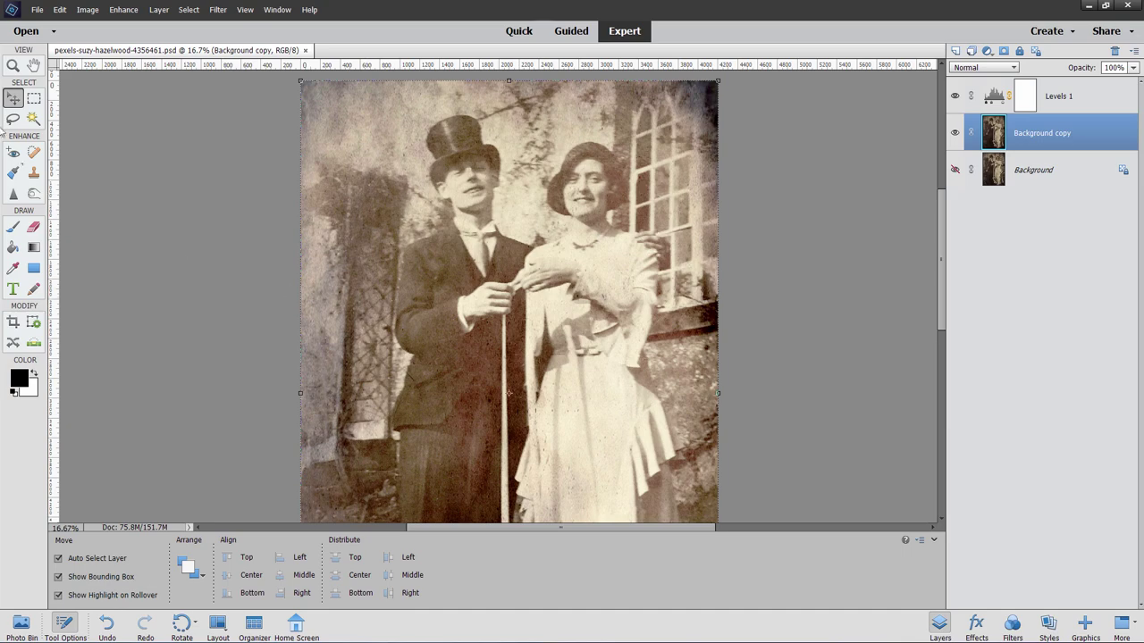
left_click(12, 65)
left_click(338, 165)
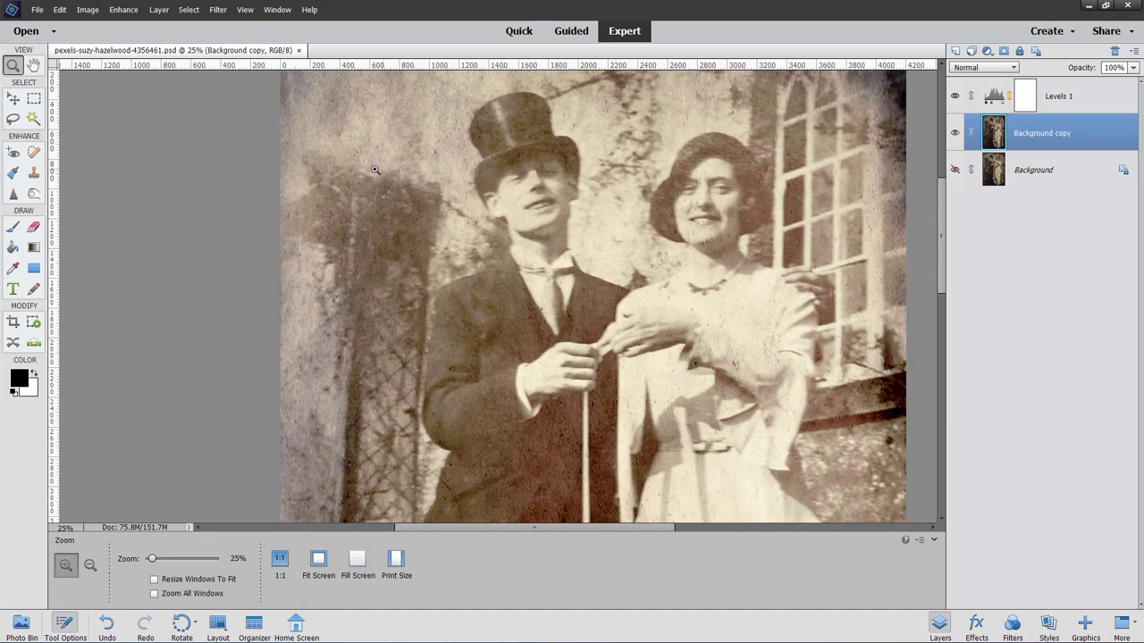
left_click(372, 170)
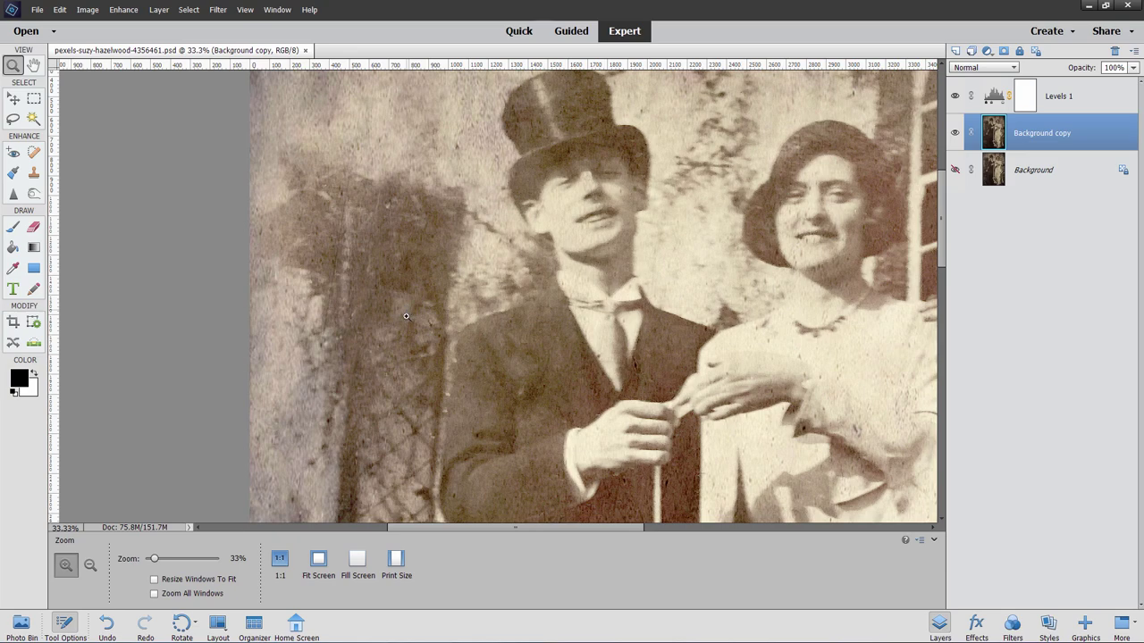
Step: Inspect the dress hem, bouquet, faces and hat, then fit the whole photo on screen
left_click_drag(378, 382, 363, 159)
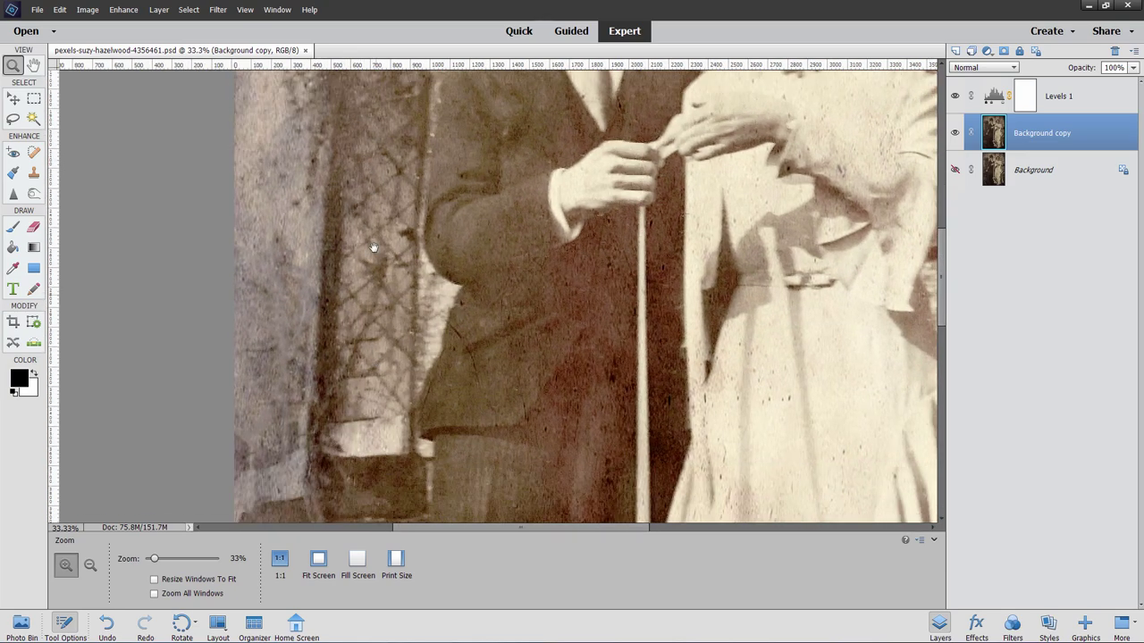
left_click_drag(381, 449, 365, 234)
left_click_drag(371, 402, 318, 203)
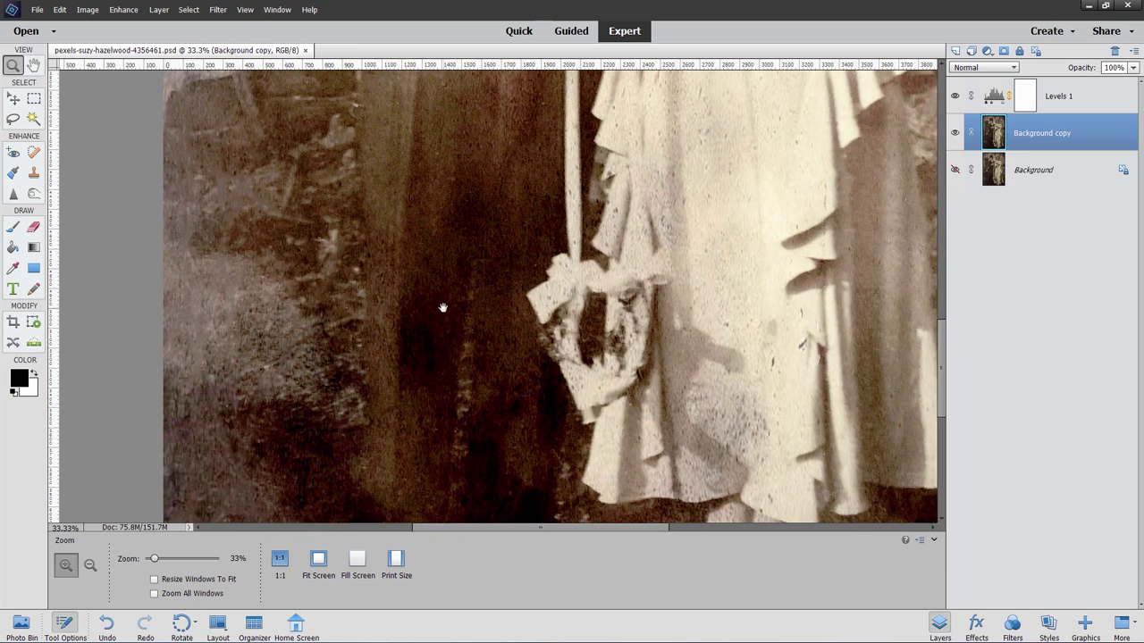
left_click_drag(442, 308, 247, 322)
left_click_drag(624, 317, 458, 362)
left_click_drag(665, 278, 608, 438)
left_click_drag(545, 182, 637, 390)
left_click_drag(612, 182, 695, 237)
key("ctrl+0")
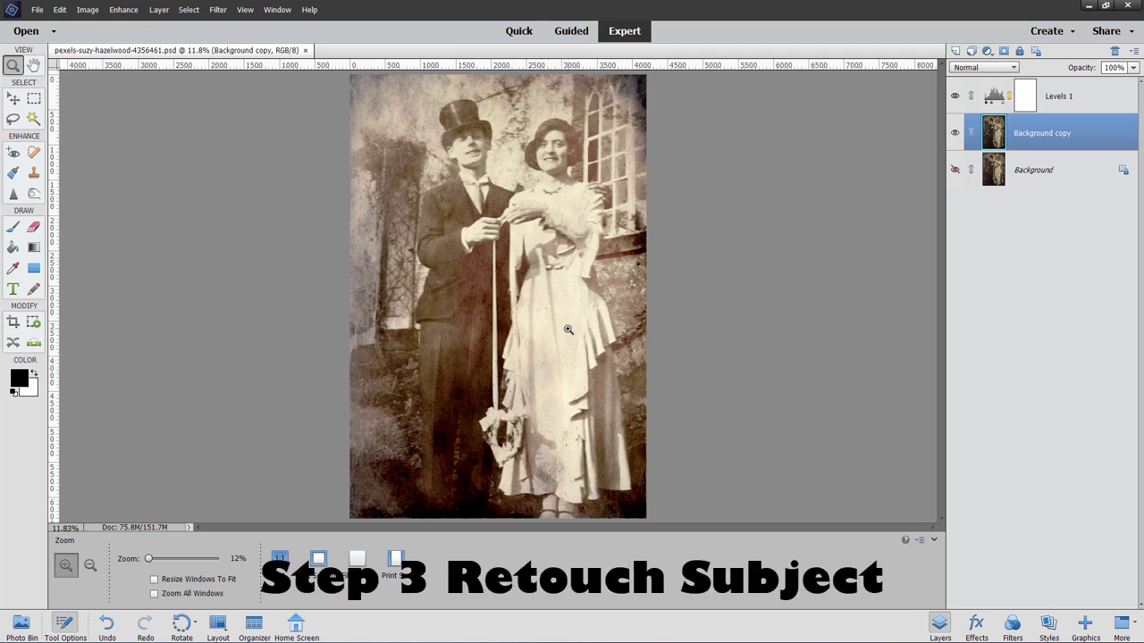
Step: Zoom the dress area to 25% and pick the Spot Healing Brush, enlarged to 90 px
left_click(566, 389)
left_click(566, 390)
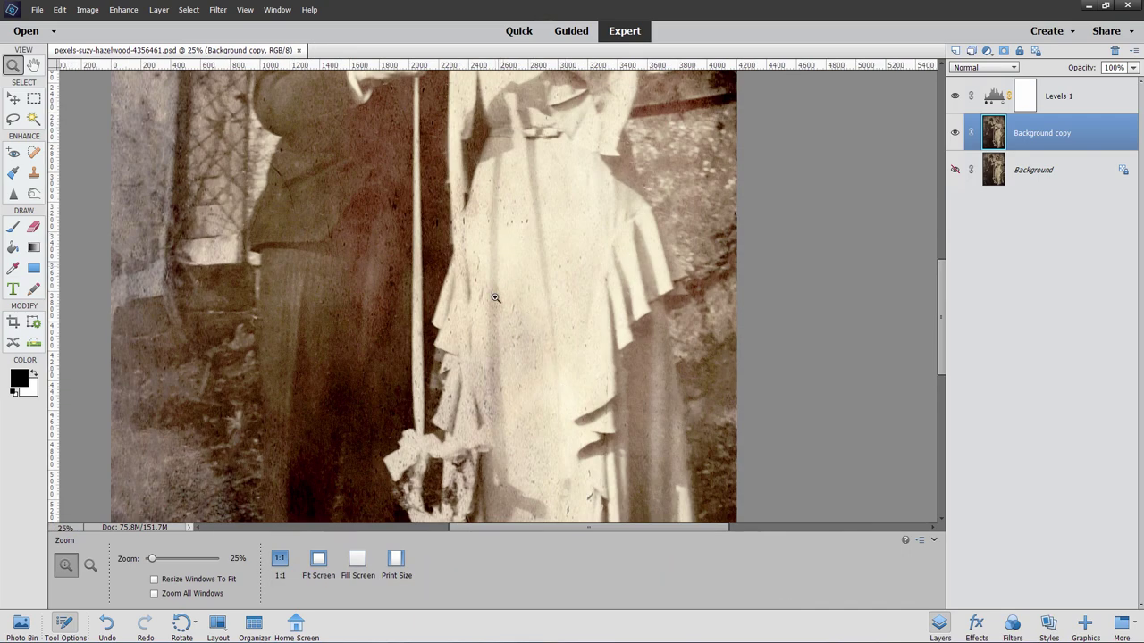
scroll(515, 309, "up", 1)
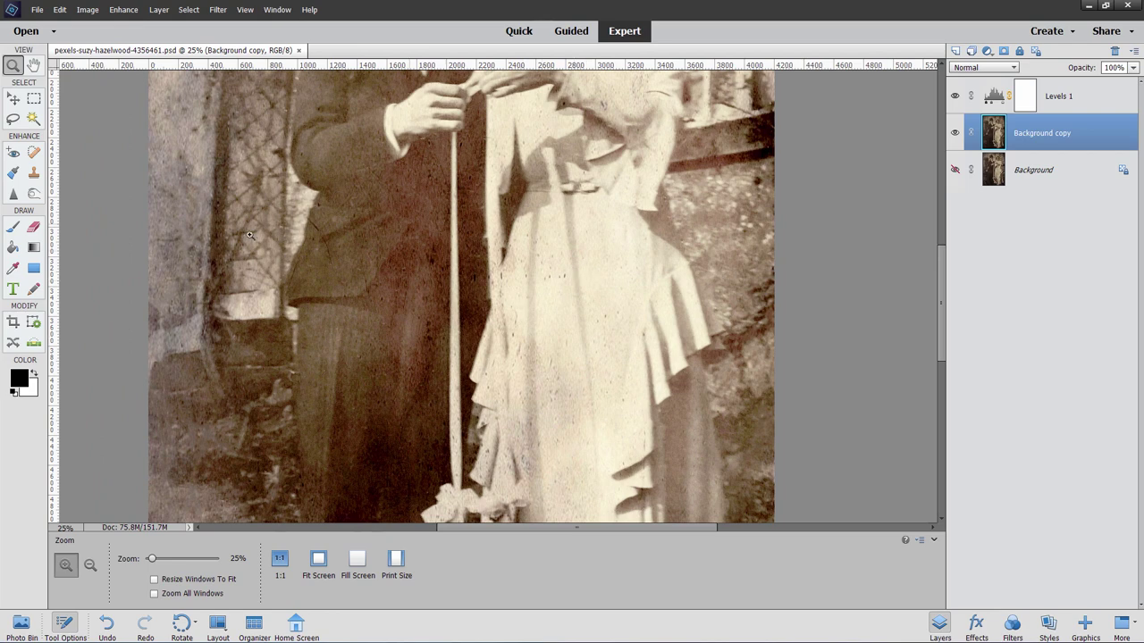
left_click(33, 151)
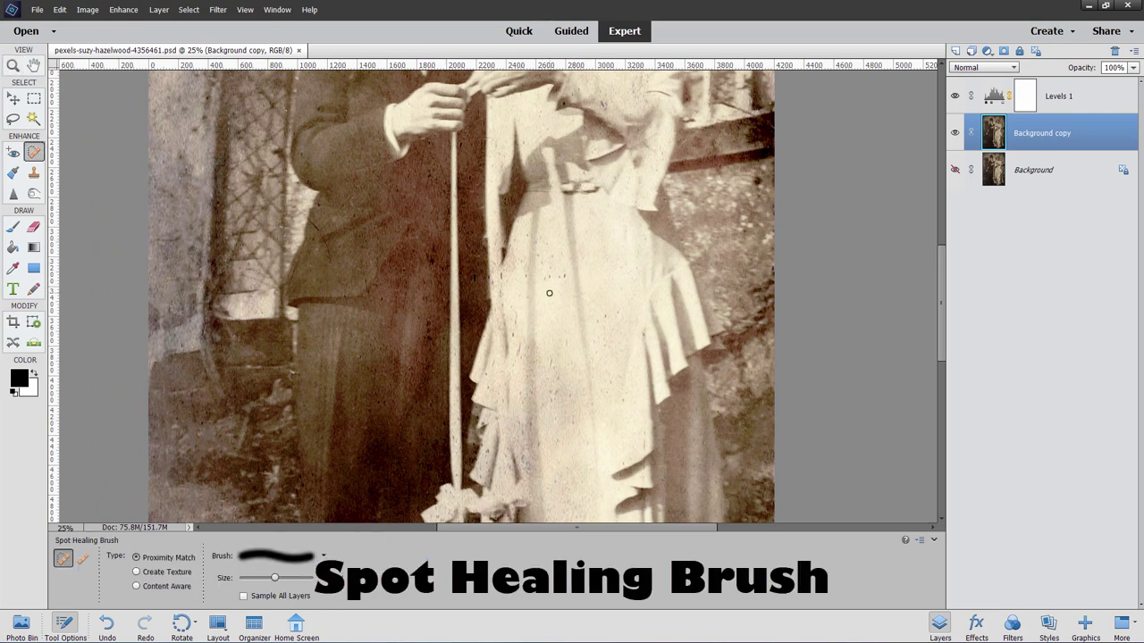
key("bracketright")
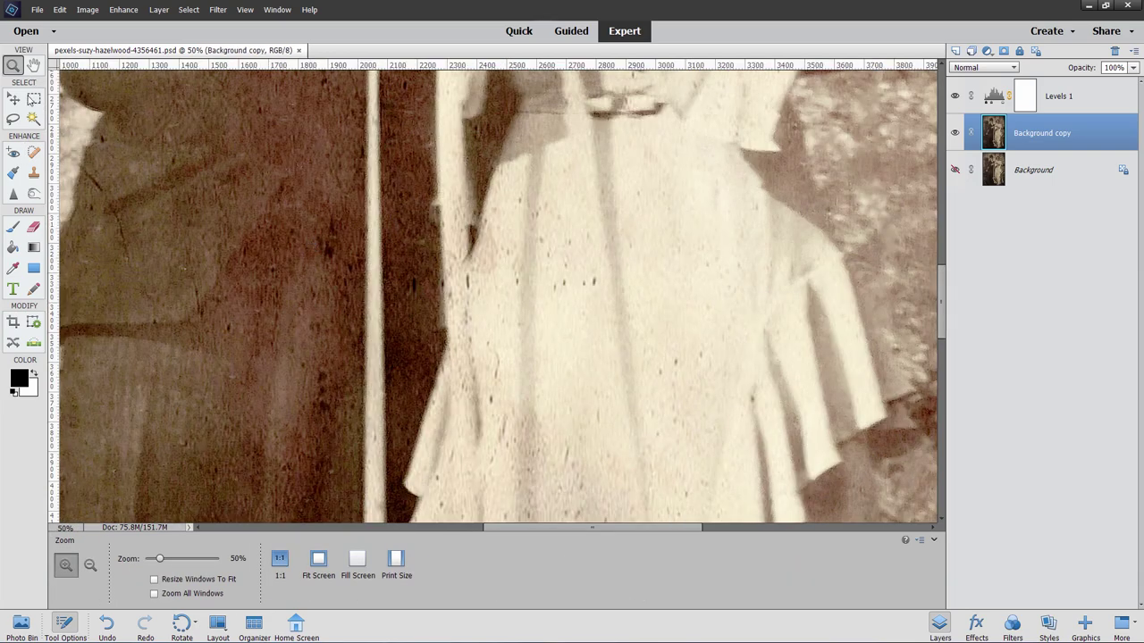
left_click(34, 154)
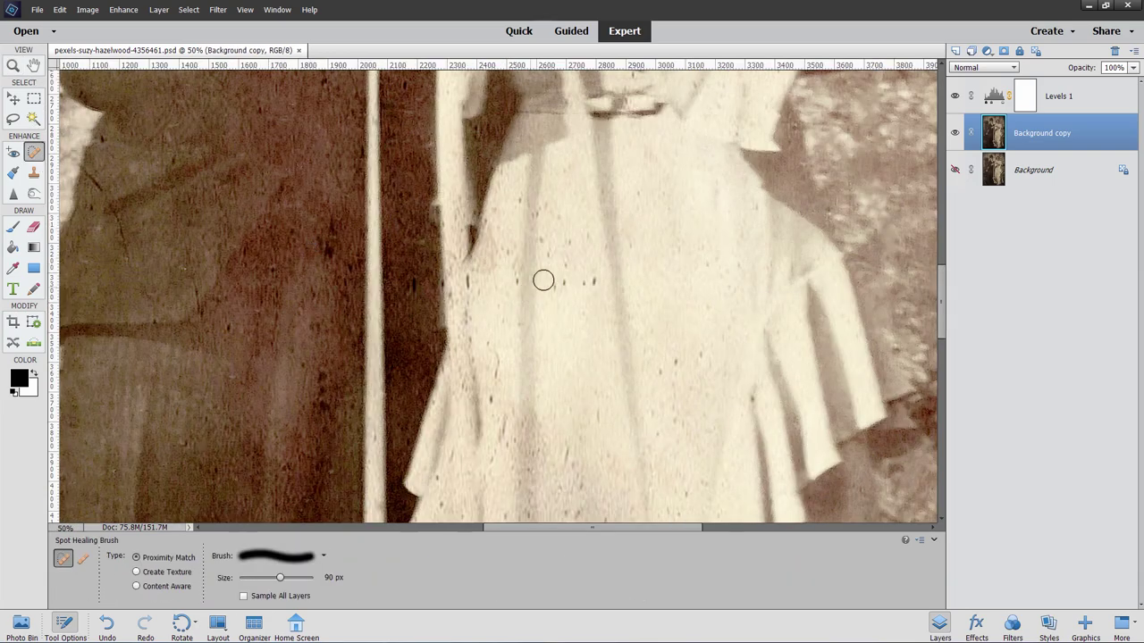
Step: Click away the dark specks scattered across the upper part of the white dress
left_click(555, 279)
left_click(557, 293)
left_click(563, 269)
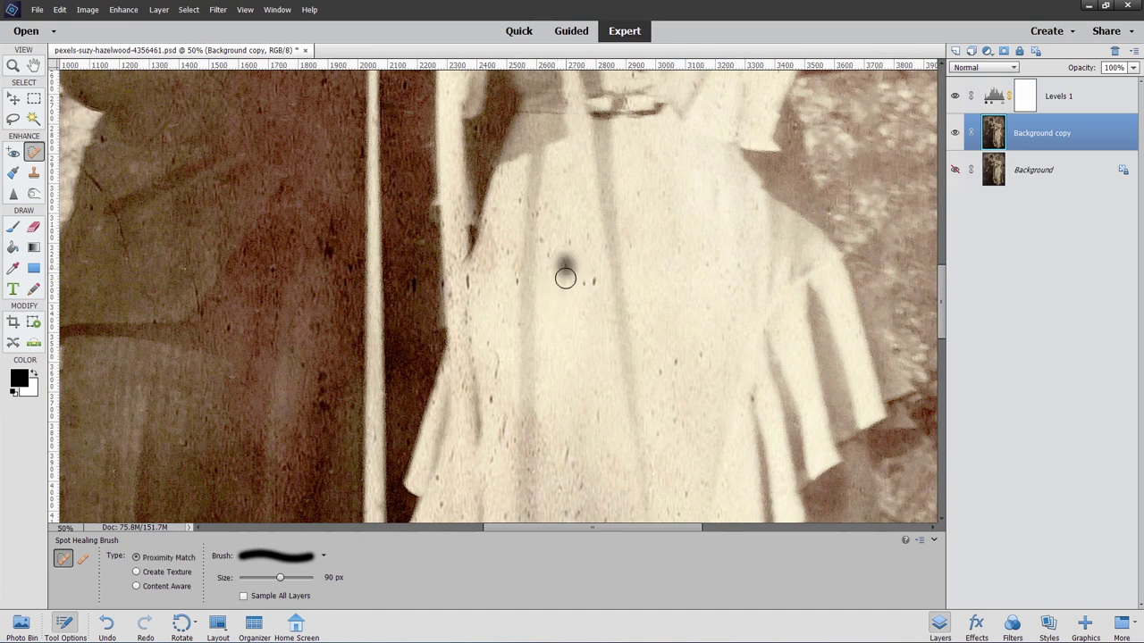
left_click(582, 283)
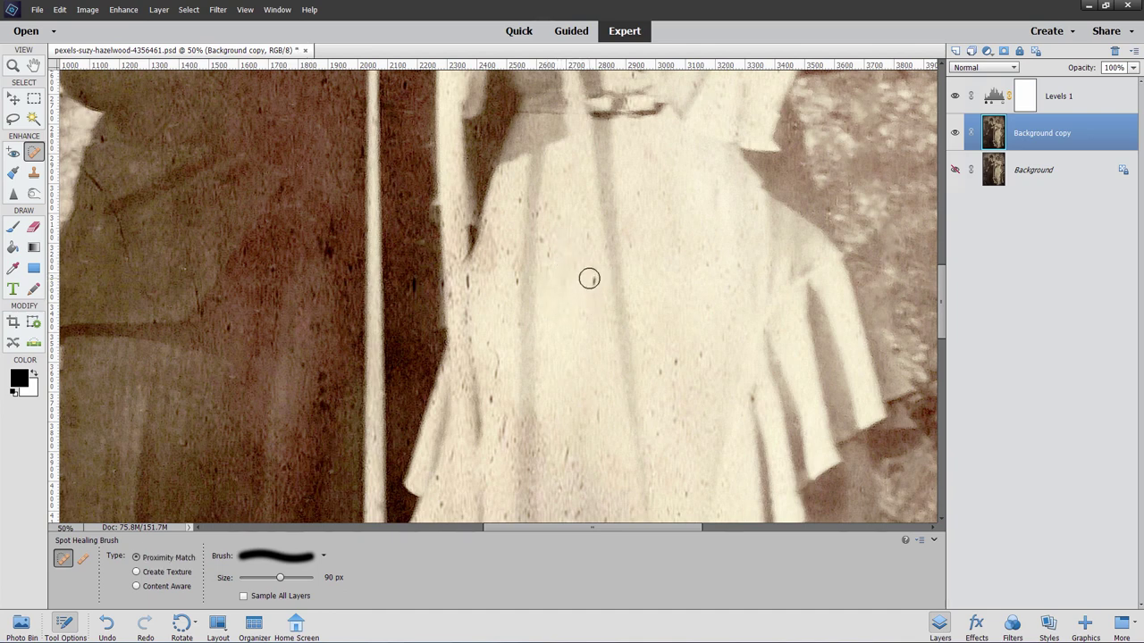
left_click(594, 280)
left_click(549, 261)
left_click(545, 223)
left_click(560, 216)
left_click(586, 246)
left_click(507, 252)
Step: Paint out the longer dark marks on the dress's left, right and edge areas
mouse_move(499, 213)
left_mouse_down()
mouse_move(468, 312)
mouse_move(495, 452)
left_mouse_up()
left_click_drag(504, 406, 498, 450)
mouse_move(662, 368)
left_mouse_down()
mouse_move(660, 394)
mouse_move(681, 371)
mouse_move(758, 404)
mouse_move(671, 435)
left_mouse_up()
left_click(676, 362)
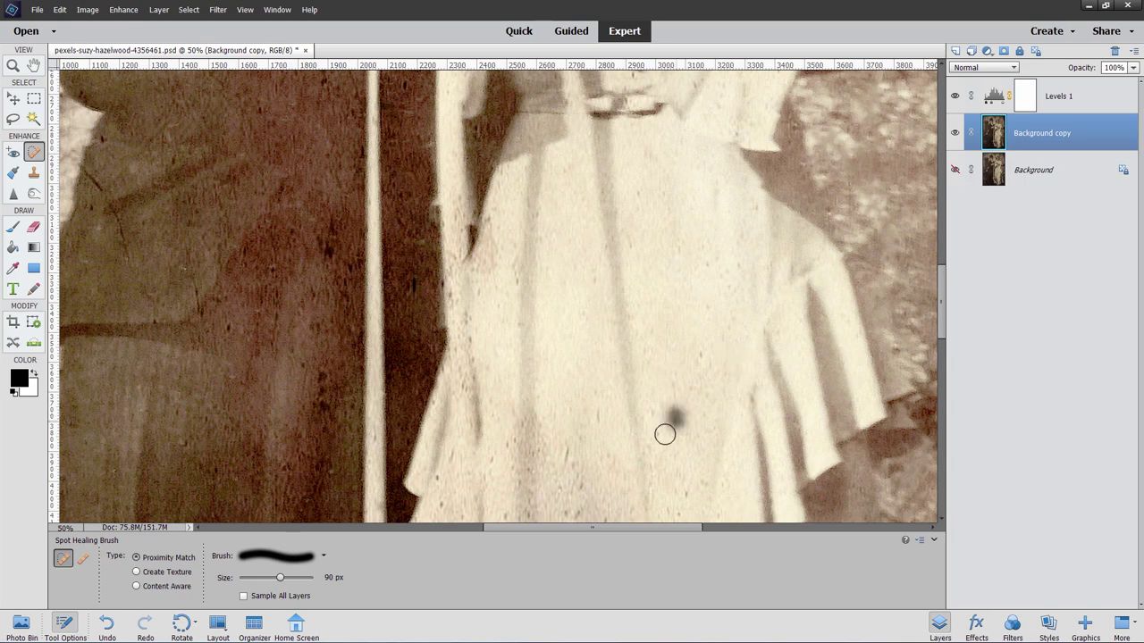
left_click_drag(634, 241, 634, 256)
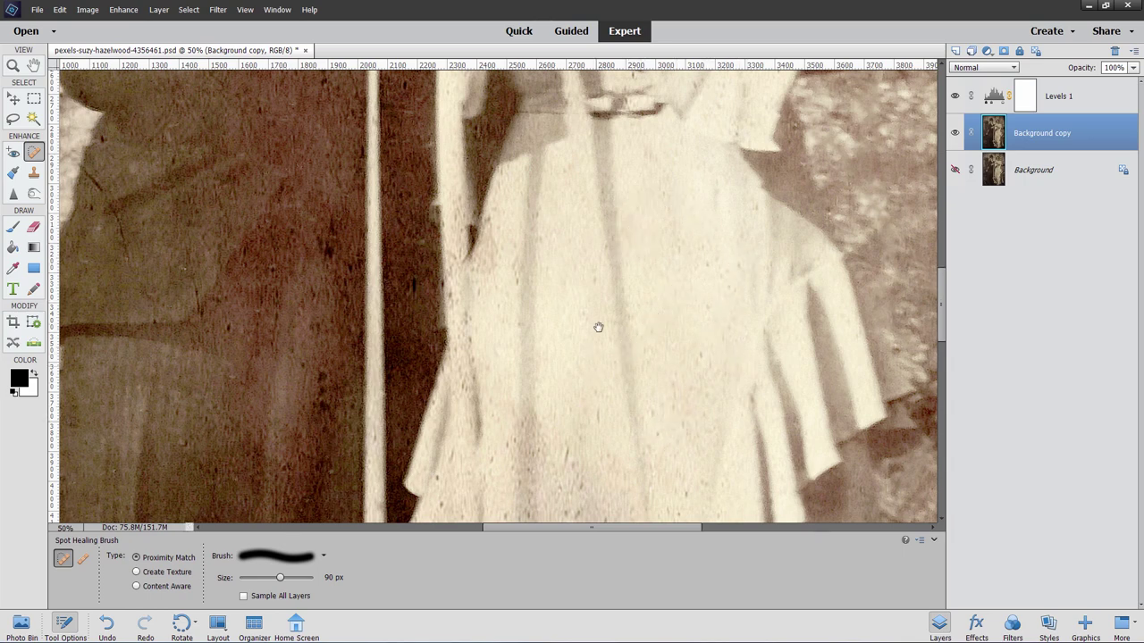
left_click_drag(598, 327, 603, 249)
left_click_drag(478, 248, 473, 277)
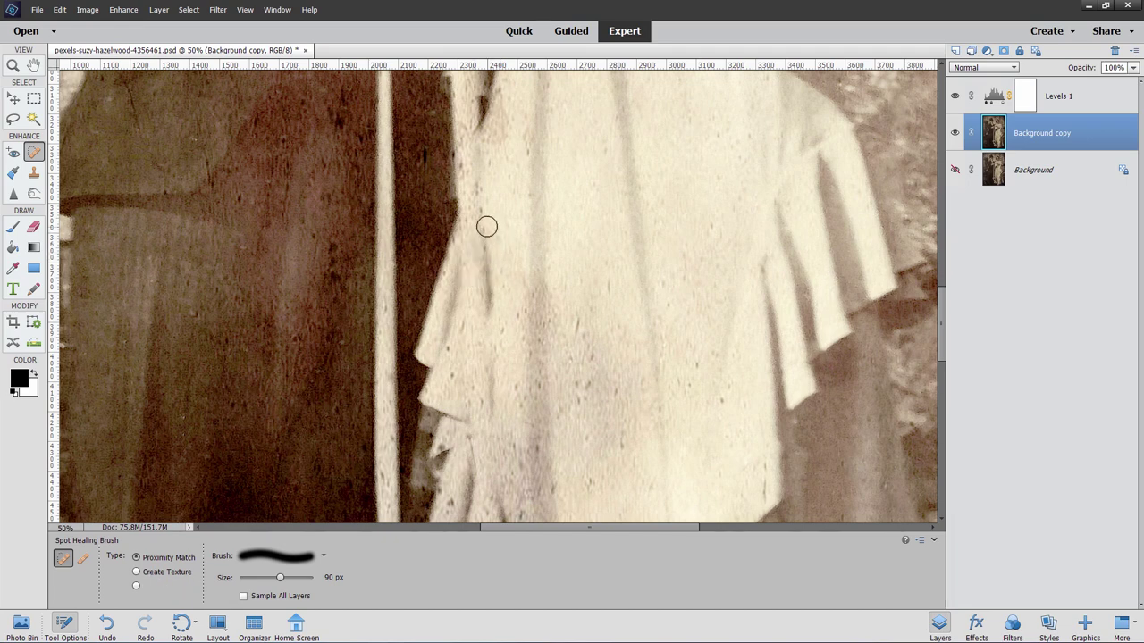
Step: Heal the marks down the left edge of the dress and a few specks beside it
left_click_drag(466, 167, 471, 227)
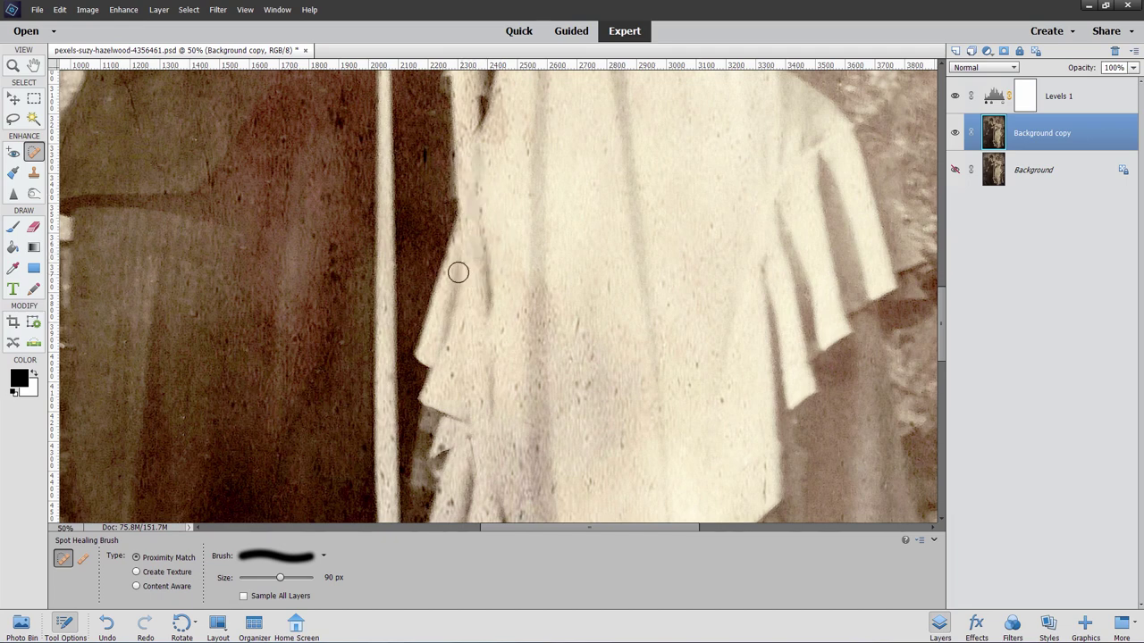
left_click(451, 271)
left_click_drag(461, 314, 450, 350)
left_click(453, 369)
left_click(517, 313)
left_click(575, 331)
left_click(605, 295)
Step: Heal the specks on the lower middle of the dress and near the right ruffles
left_click(589, 390)
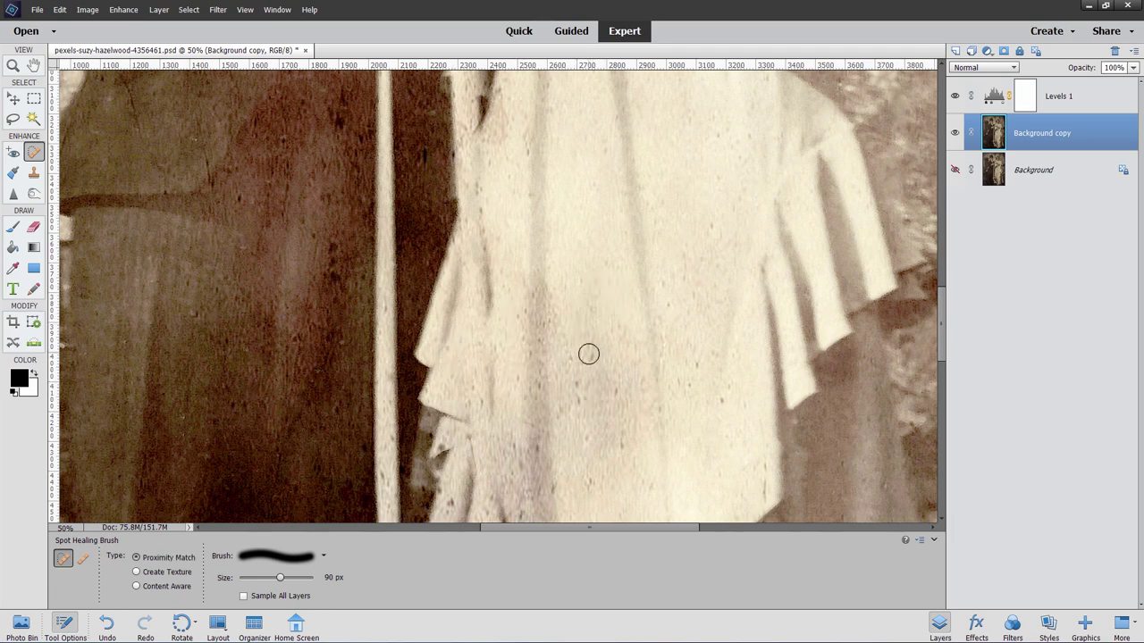
left_click(587, 354)
left_click(579, 386)
left_click(585, 401)
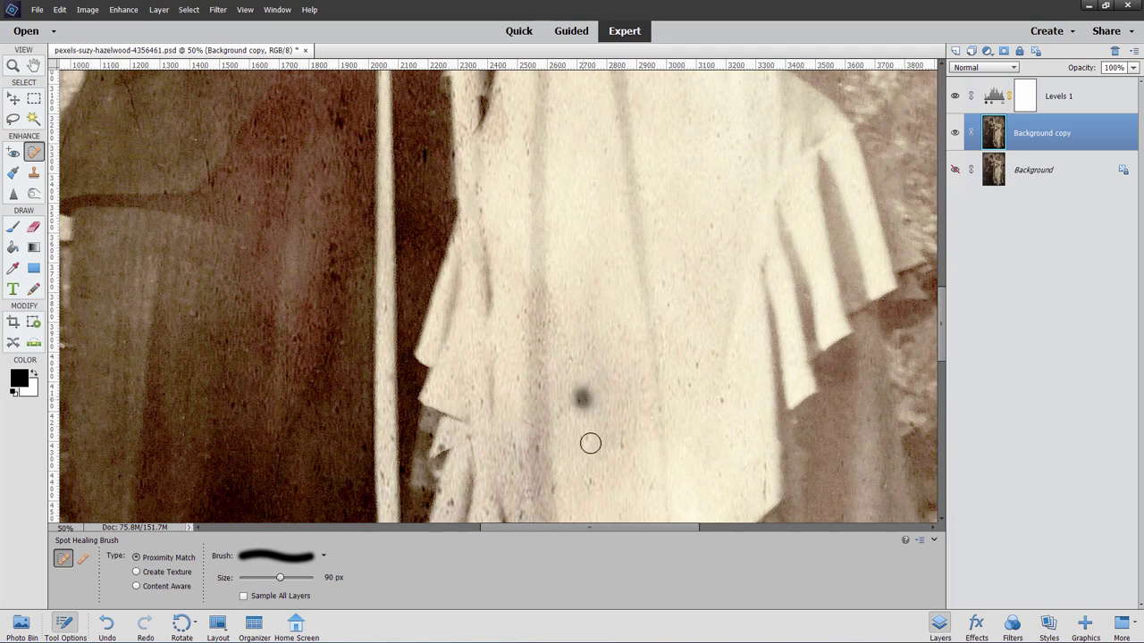
left_click(588, 440)
left_click(696, 371)
left_click(686, 383)
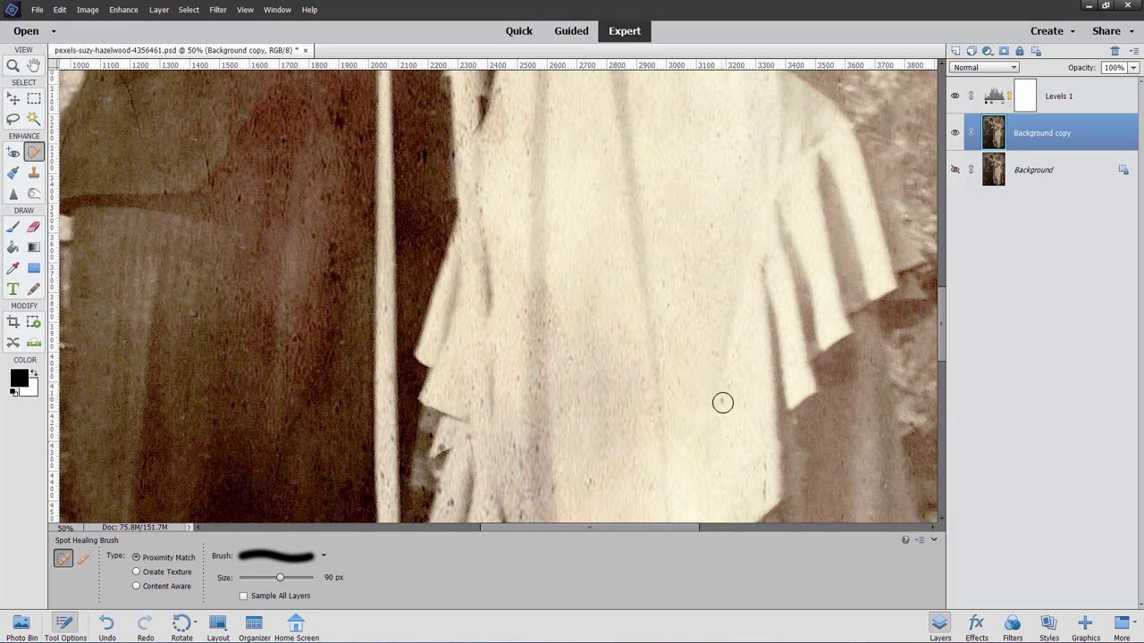
left_click(663, 409)
Step: Remove the dark vertical line near the hem plus the marks across the lower dress
left_click_drag(766, 461, 764, 493)
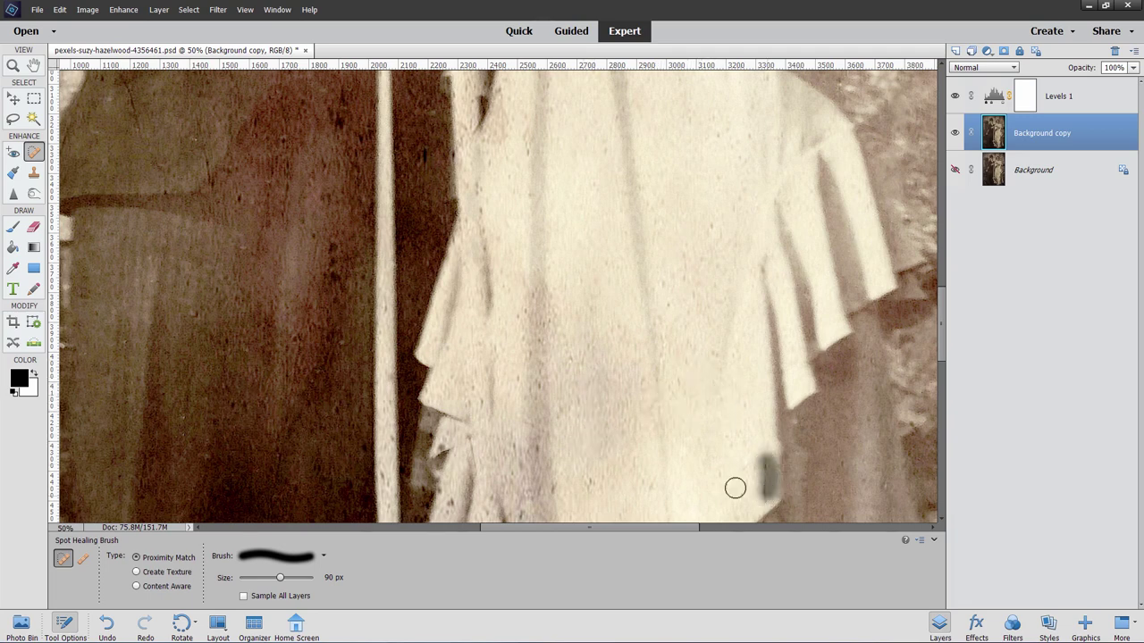
left_click(759, 476)
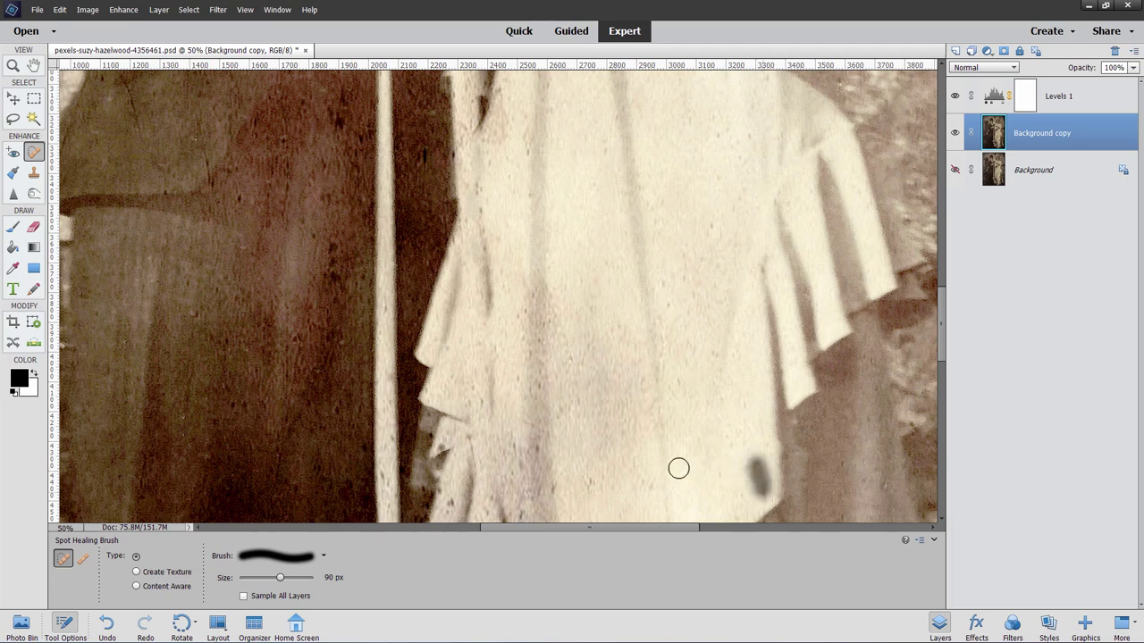
left_click_drag(676, 468, 689, 339)
left_click_drag(574, 352, 574, 381)
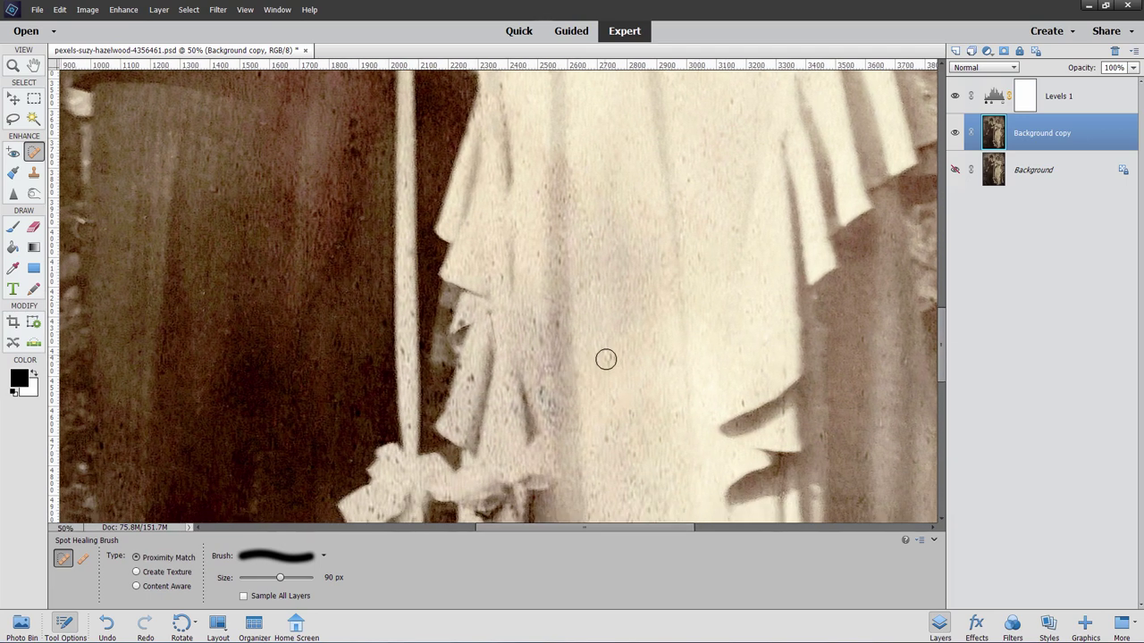
left_click(605, 359)
mouse_move(608, 421)
left_mouse_down()
mouse_move(605, 447)
mouse_move(621, 411)
left_mouse_up()
left_click(617, 393)
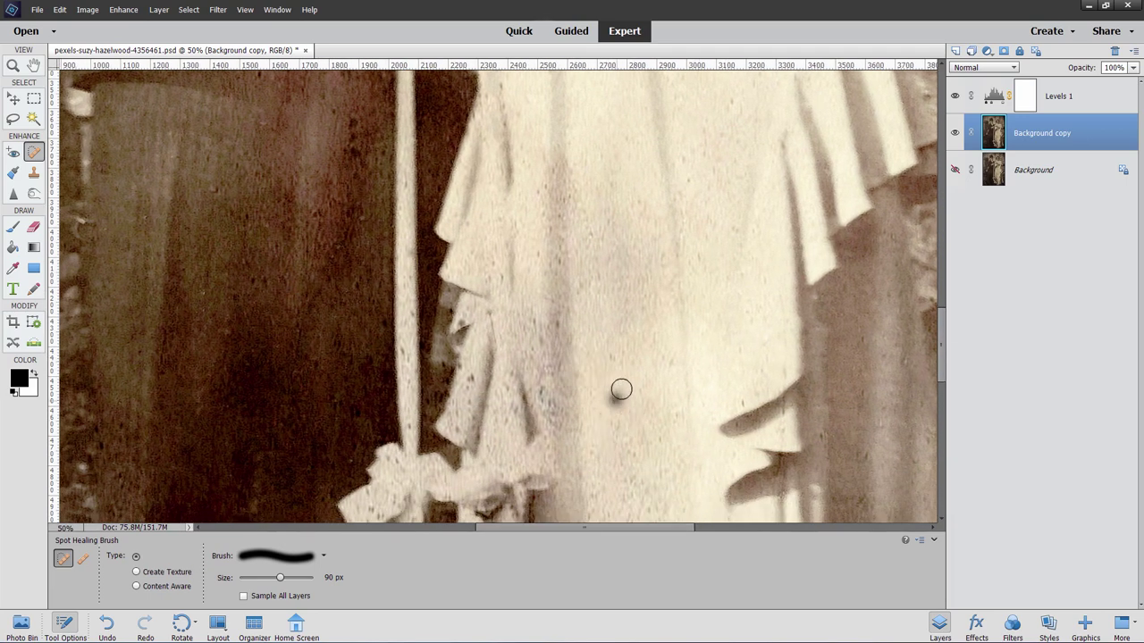
mouse_move(614, 355)
left_mouse_down()
mouse_move(623, 365)
mouse_move(672, 356)
left_mouse_up()
left_click(679, 420)
left_click(677, 416)
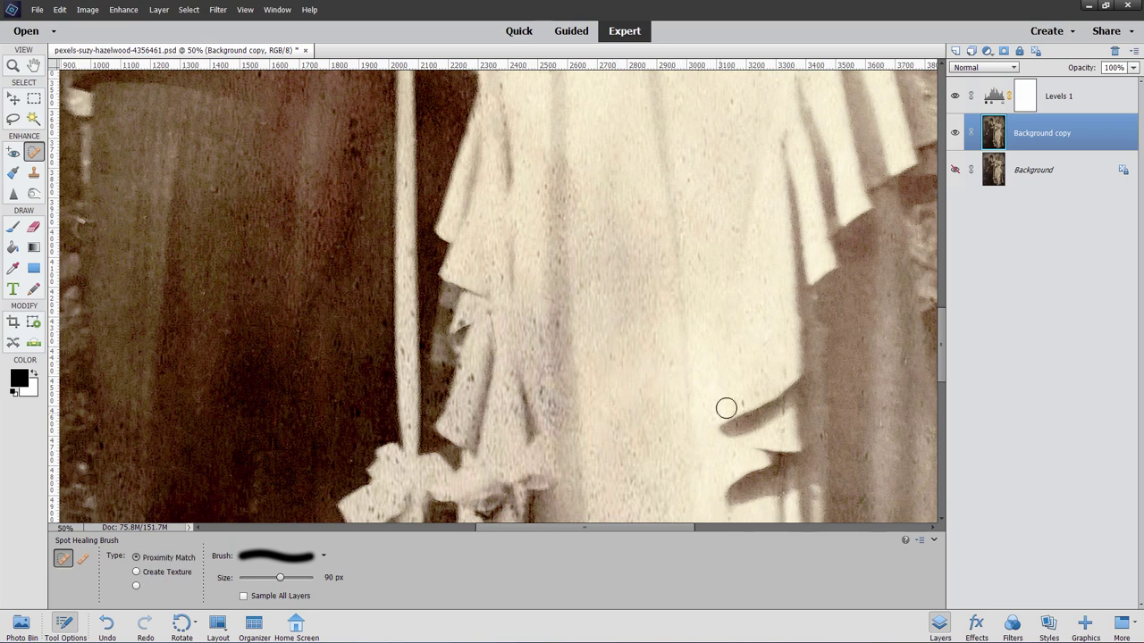
left_click(744, 407)
Step: Heal the specks on the left-centre dress down to the left ruffles
left_click(547, 394)
left_click(554, 407)
left_click(542, 395)
left_click(537, 328)
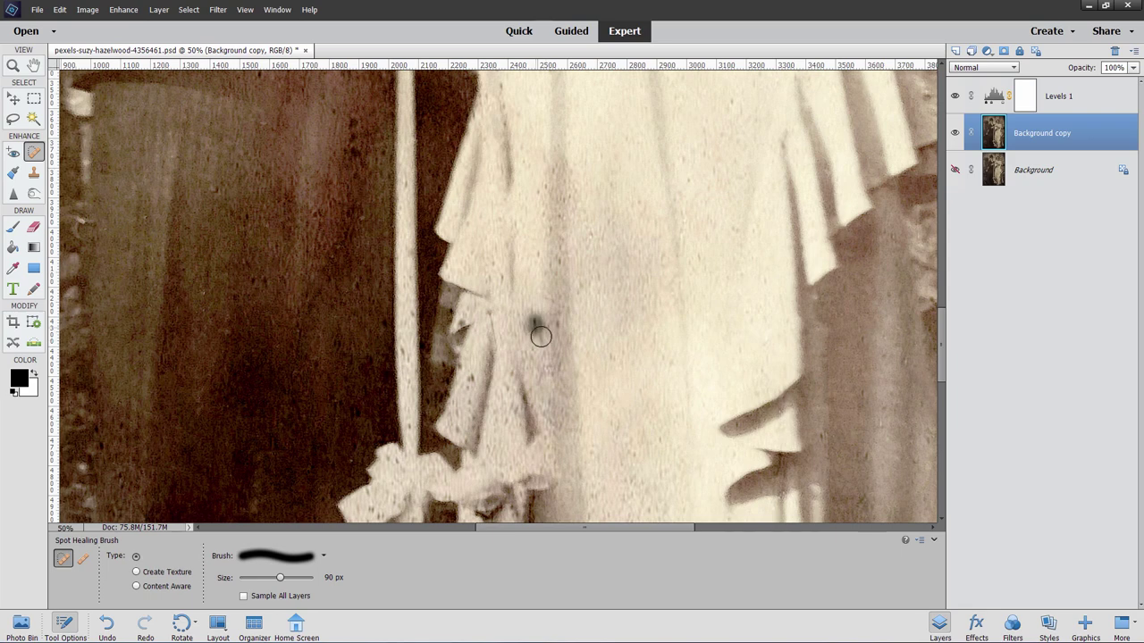
left_click(551, 332)
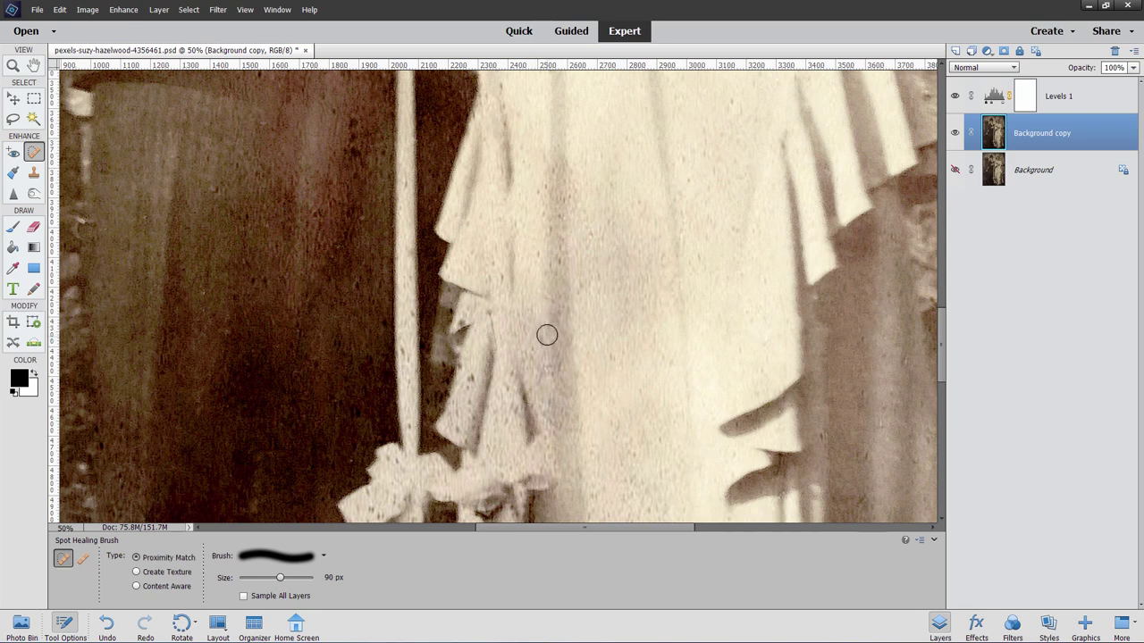
left_click(508, 402)
left_click(505, 426)
left_click(456, 428)
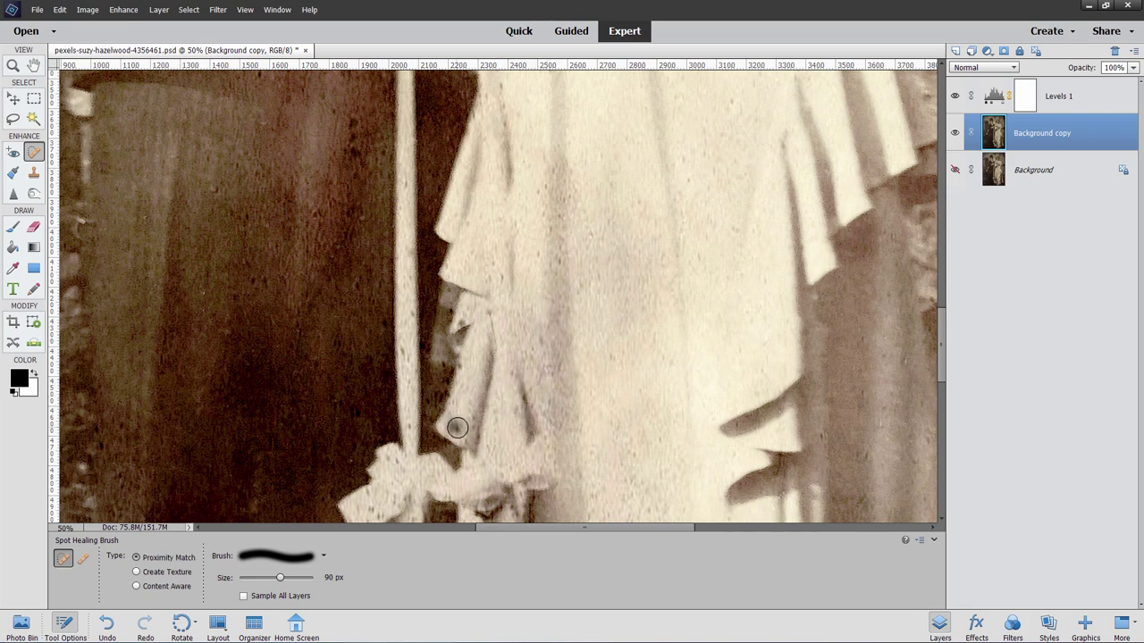
Step: Lighten the dark marks along a dress fold and clean specks off the white pole
left_click(468, 324)
left_click(465, 361)
left_click(461, 324)
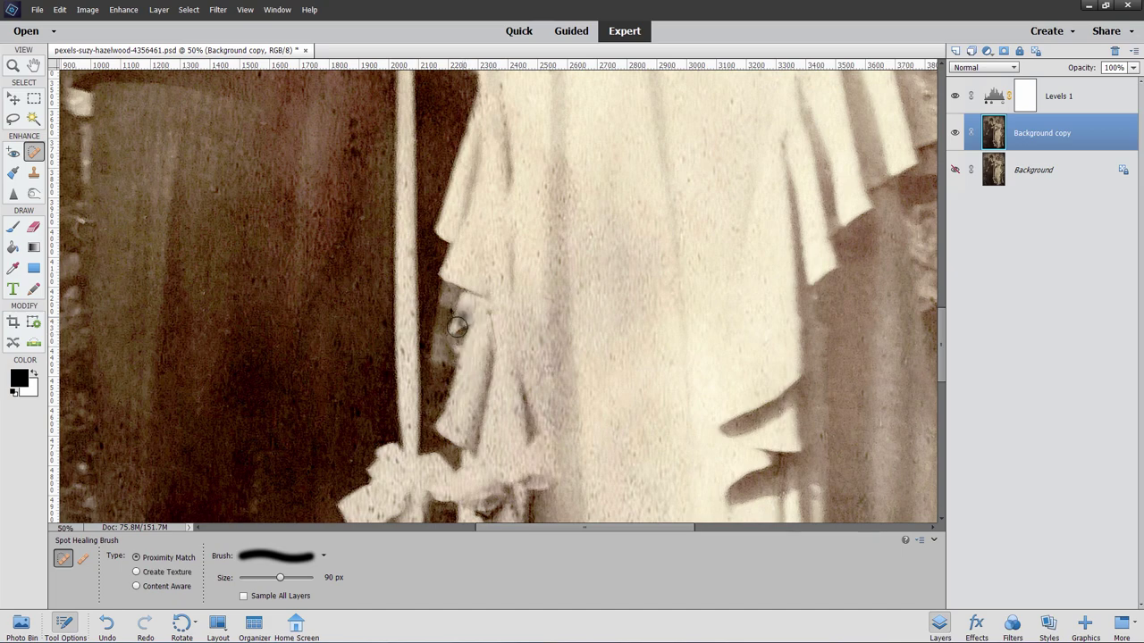
left_click(403, 284)
left_click(406, 310)
left_click(406, 356)
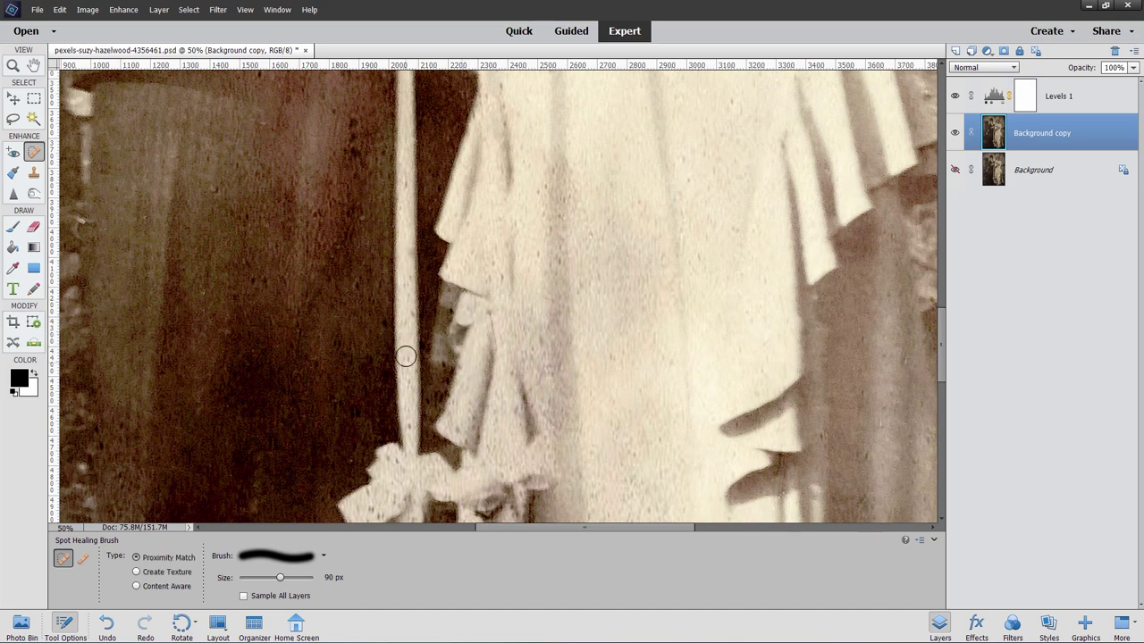
left_click(408, 368)
Step: Further down, clean the specks and marks along the bow's left and lower edges
scroll(473, 340, "down", 2)
scroll(545, 308, "down", 3)
left_click(407, 263)
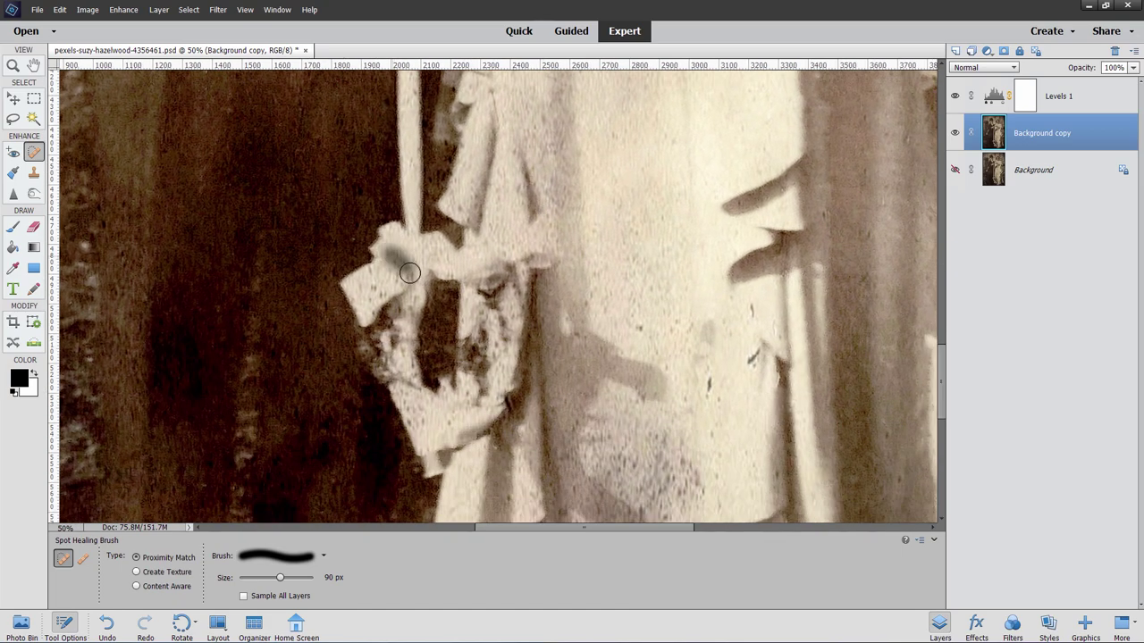
left_click(382, 275)
left_click(379, 279)
left_click(380, 291)
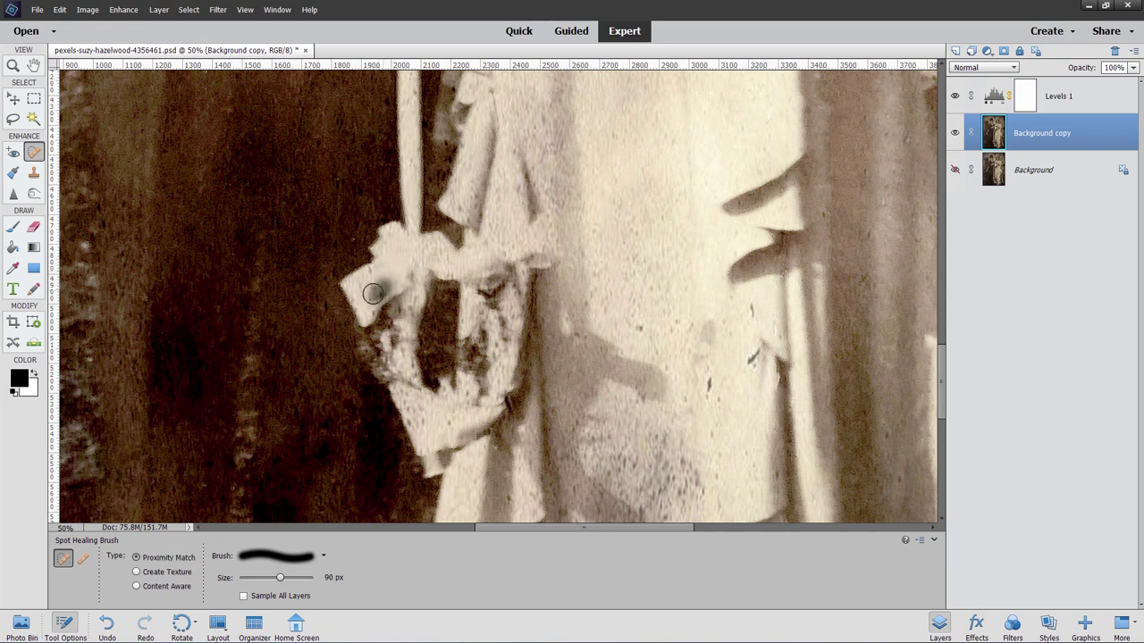
left_click_drag(366, 283, 367, 306)
left_click(403, 316)
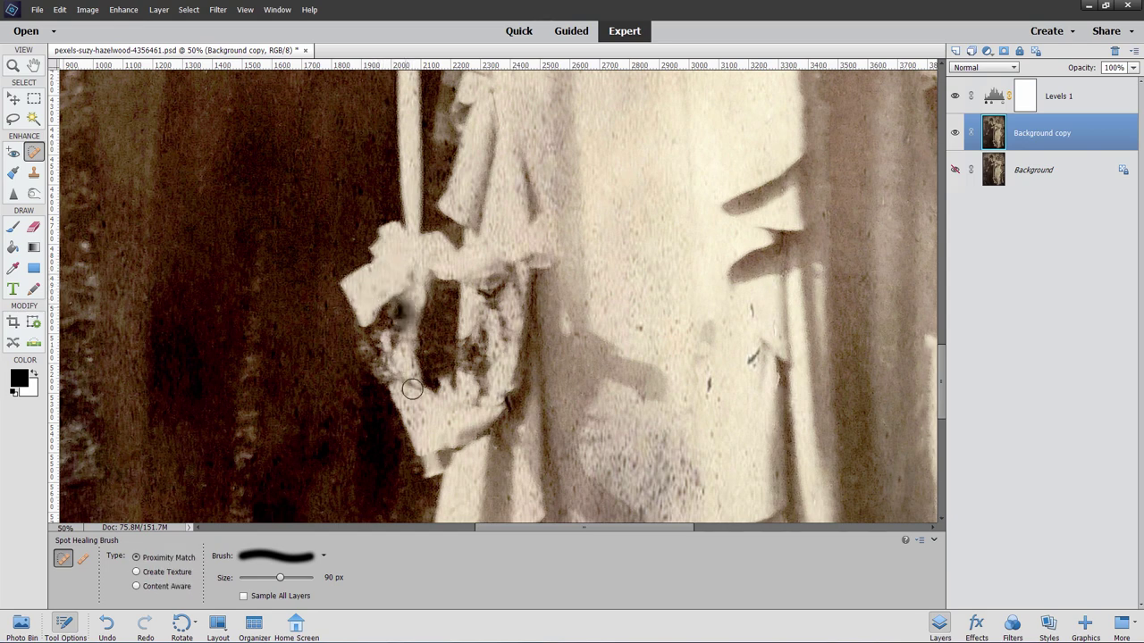
left_click_drag(419, 415, 452, 429)
left_click(415, 418)
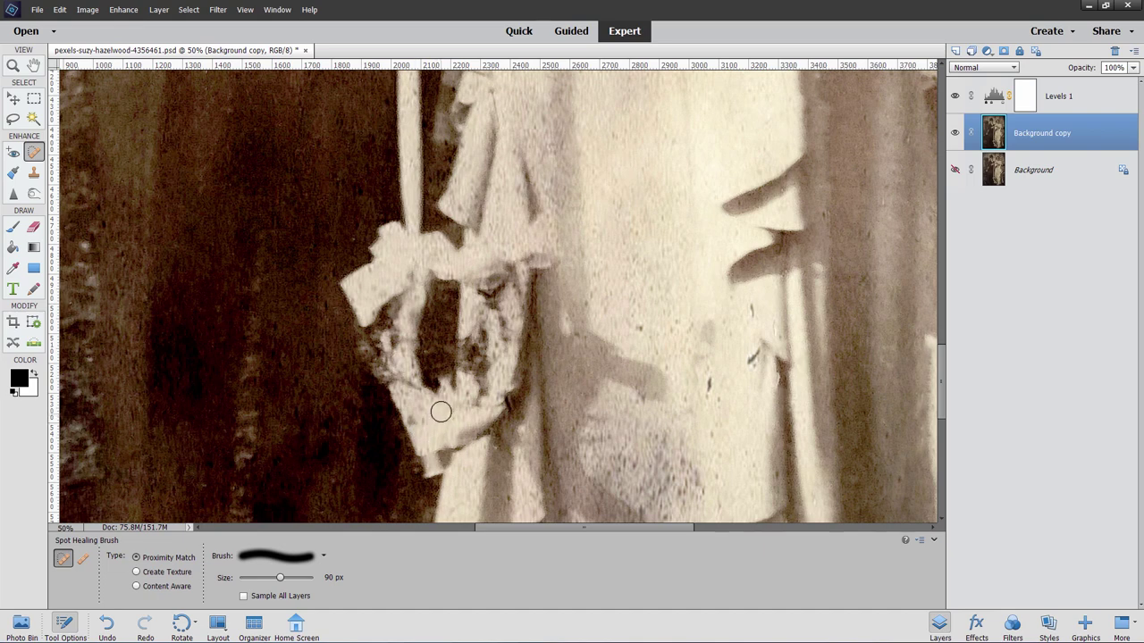
Step: Remove the dark specks scattered over the right side of the dress
left_click(581, 428)
left_click(600, 434)
left_click(644, 332)
left_click_drag(708, 382, 728, 367)
left_click(749, 357)
left_click(753, 349)
left_click(751, 312)
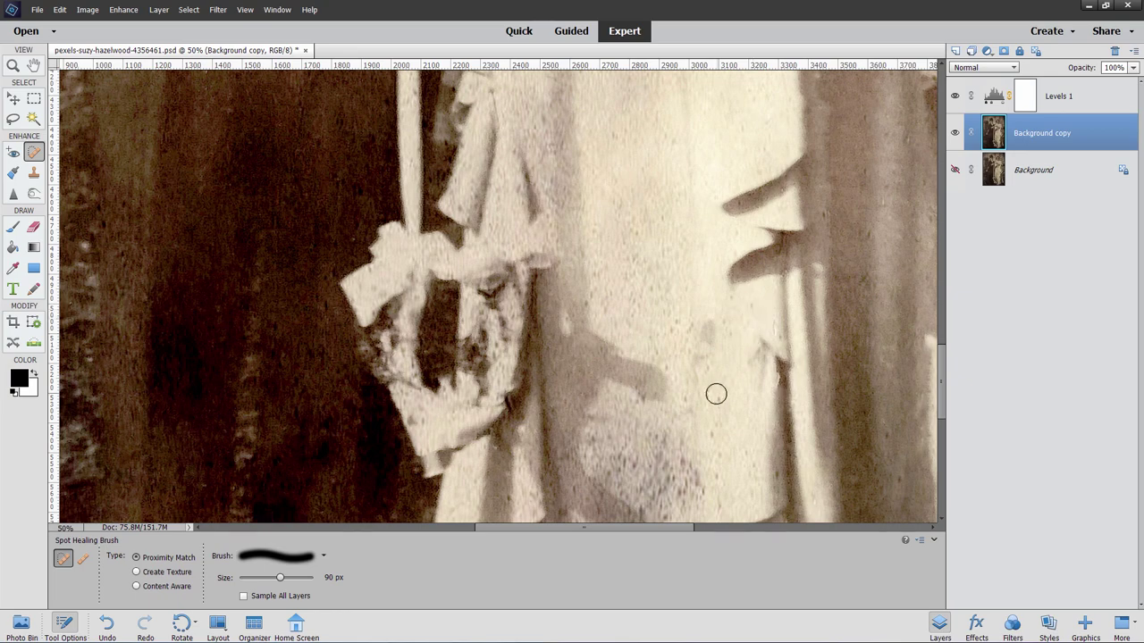
left_click(714, 393)
left_click(712, 442)
Step: Heal the dark specks in the lower skirt's shadow
mouse_move(734, 464)
left_mouse_down()
mouse_move(712, 375)
mouse_move(671, 340)
left_mouse_up()
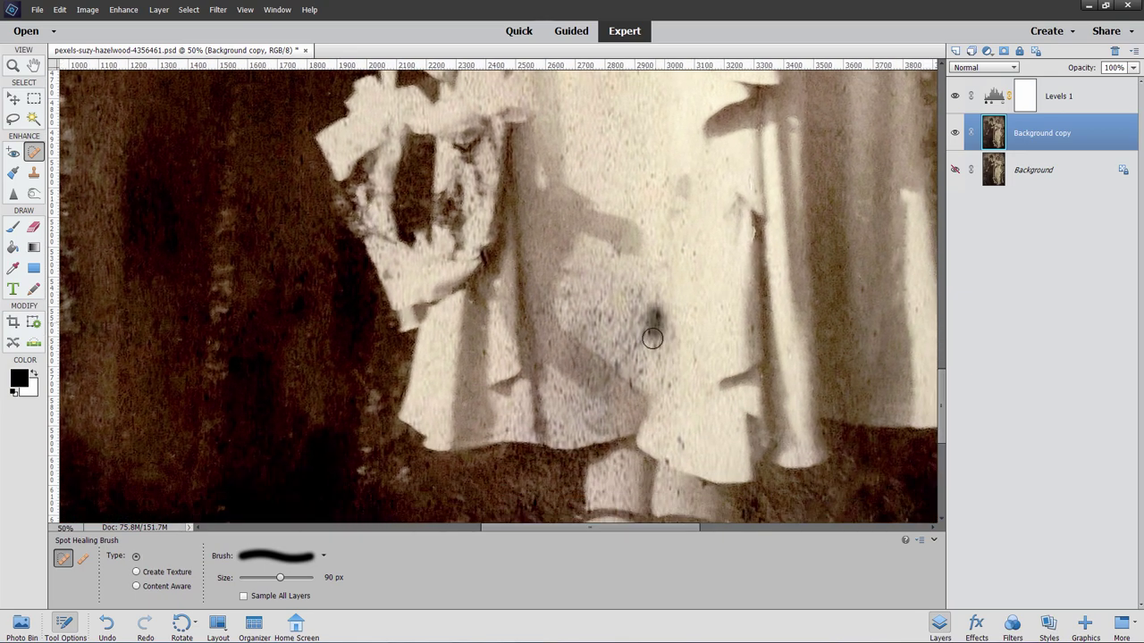
left_click(653, 324)
left_click(636, 340)
left_click(655, 353)
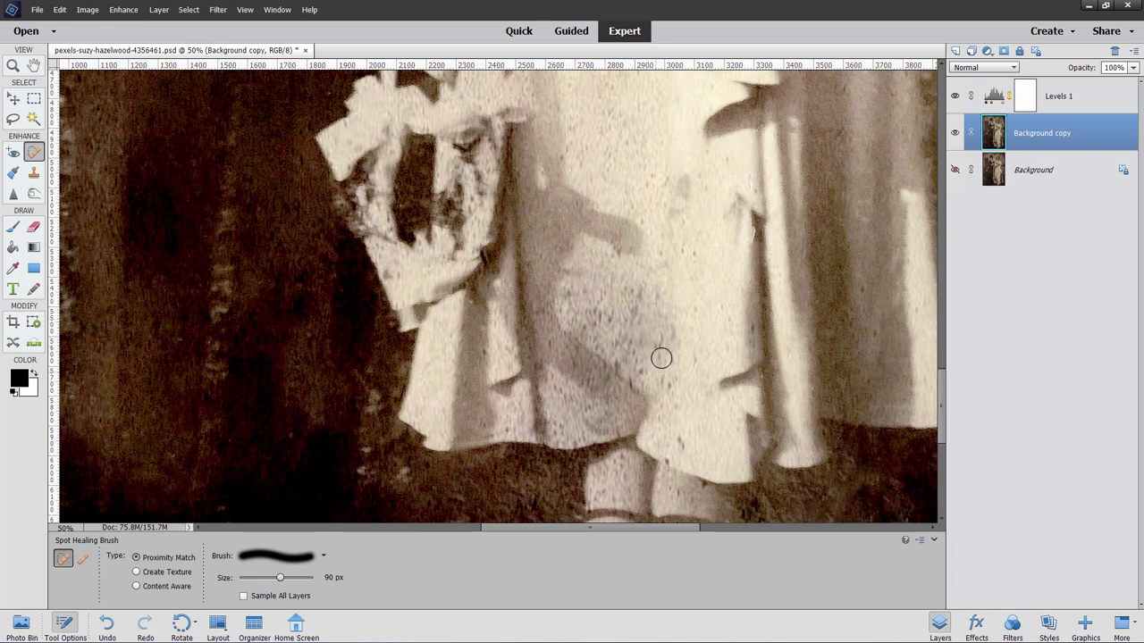
left_click(660, 344)
left_click(629, 318)
left_click(615, 333)
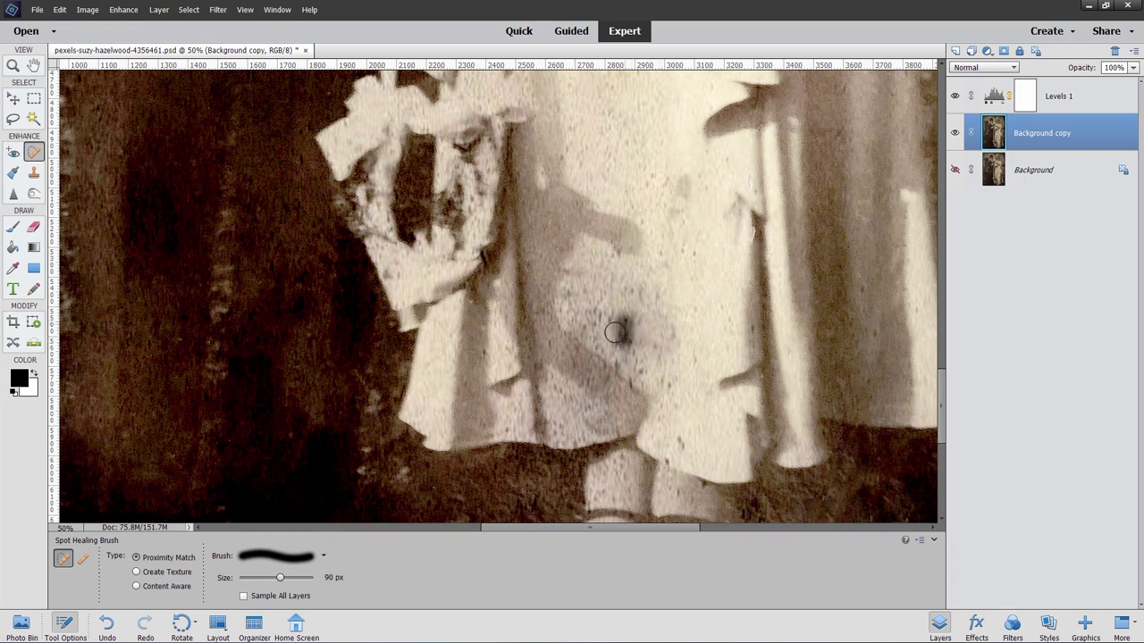
left_click(600, 326)
left_click(590, 329)
left_click(587, 334)
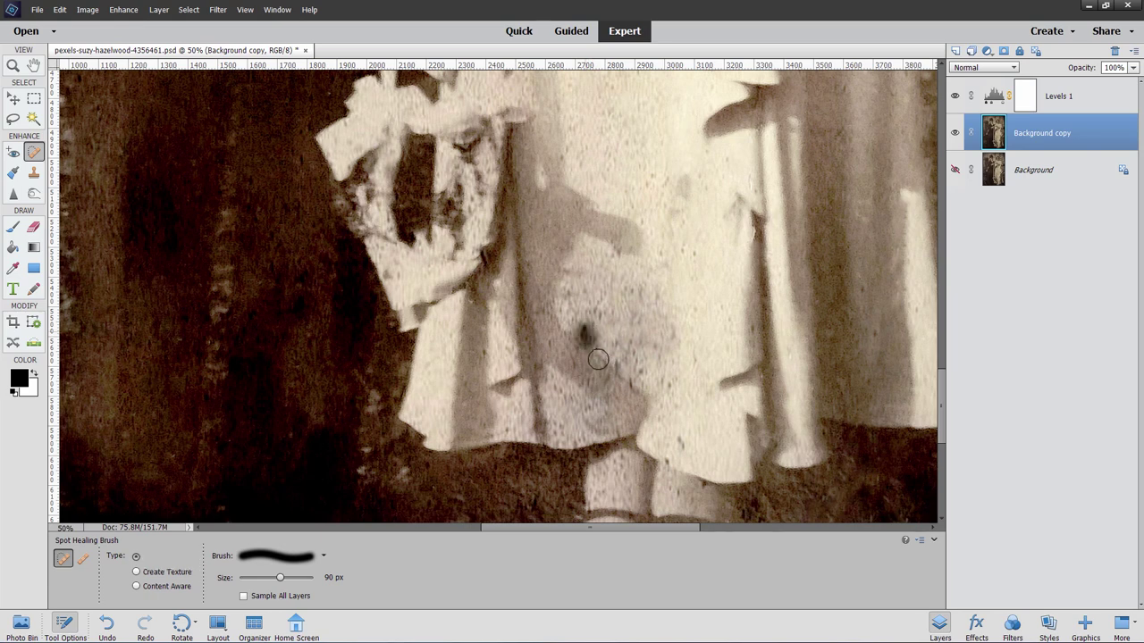
Step: Heal the remaining specks across the lower skirt and dress folds
left_click(635, 347)
left_click(630, 366)
left_click(625, 394)
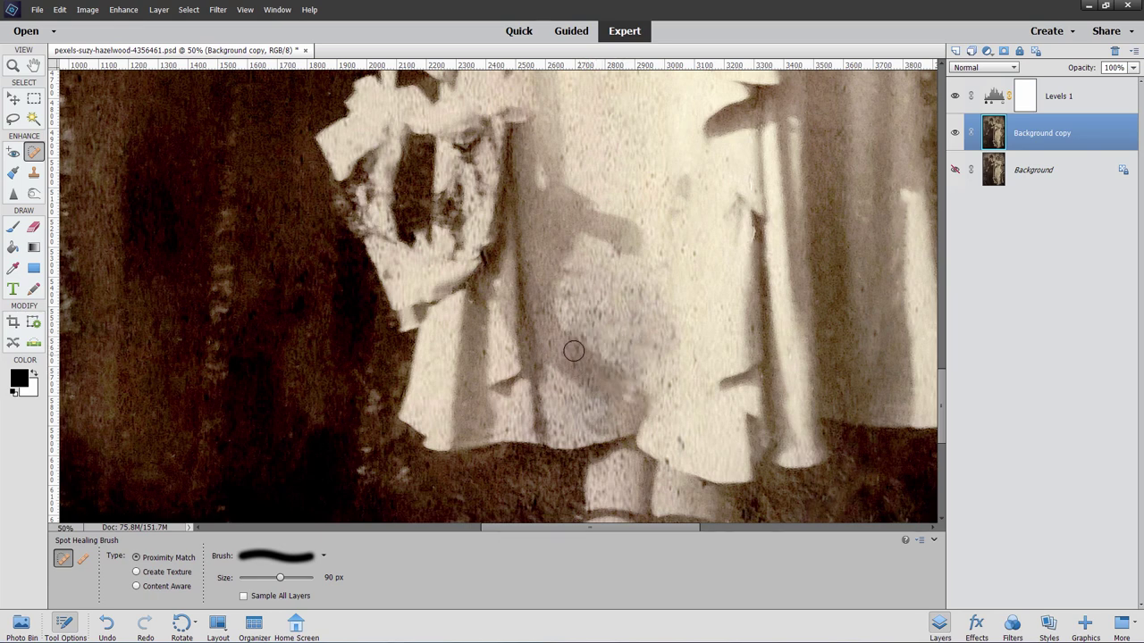
left_click(582, 362)
left_click(597, 379)
left_click(593, 366)
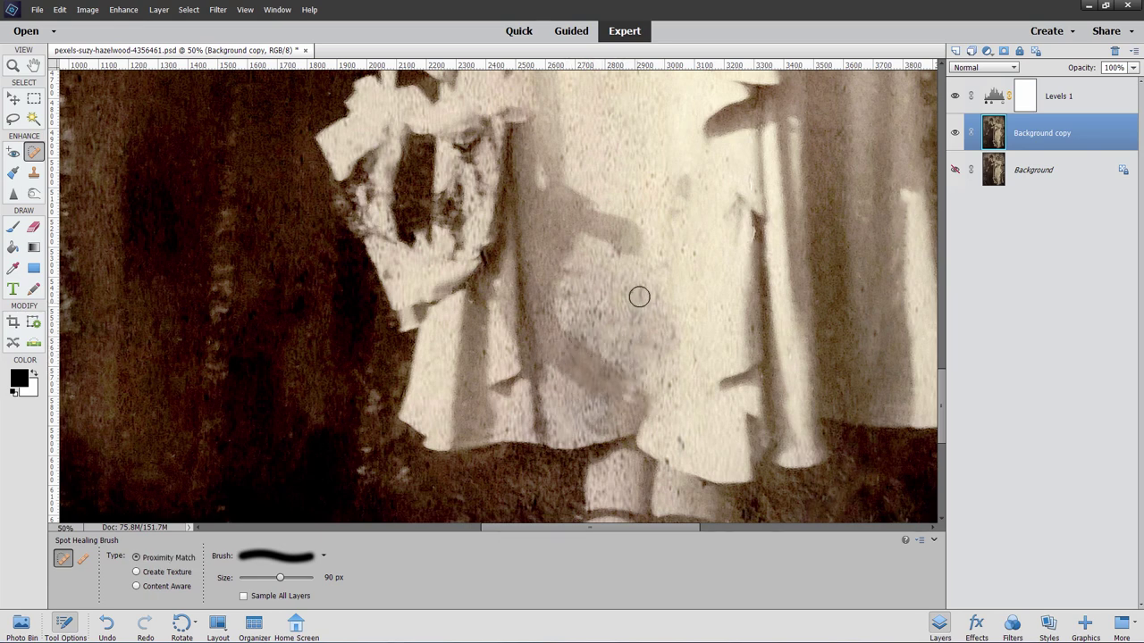
left_click(639, 299)
left_click(603, 317)
left_click(597, 320)
left_click(569, 297)
left_click(589, 344)
Step: Heal the last specks near the dress hem and on the right fold
left_click(656, 343)
left_click(670, 384)
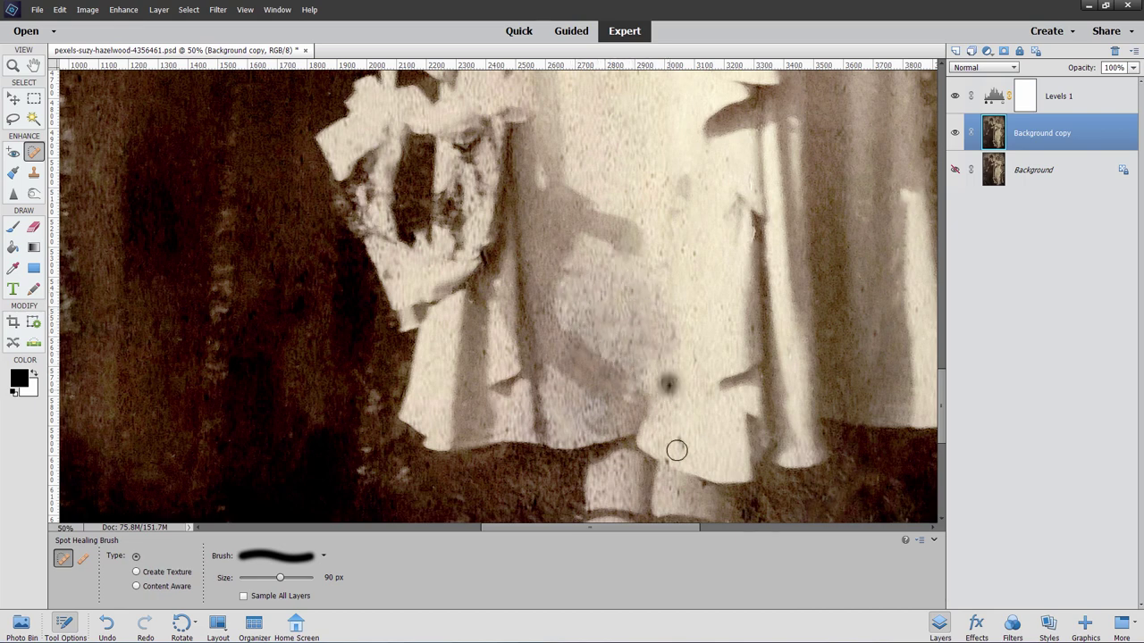
left_click(677, 441)
left_click(750, 328)
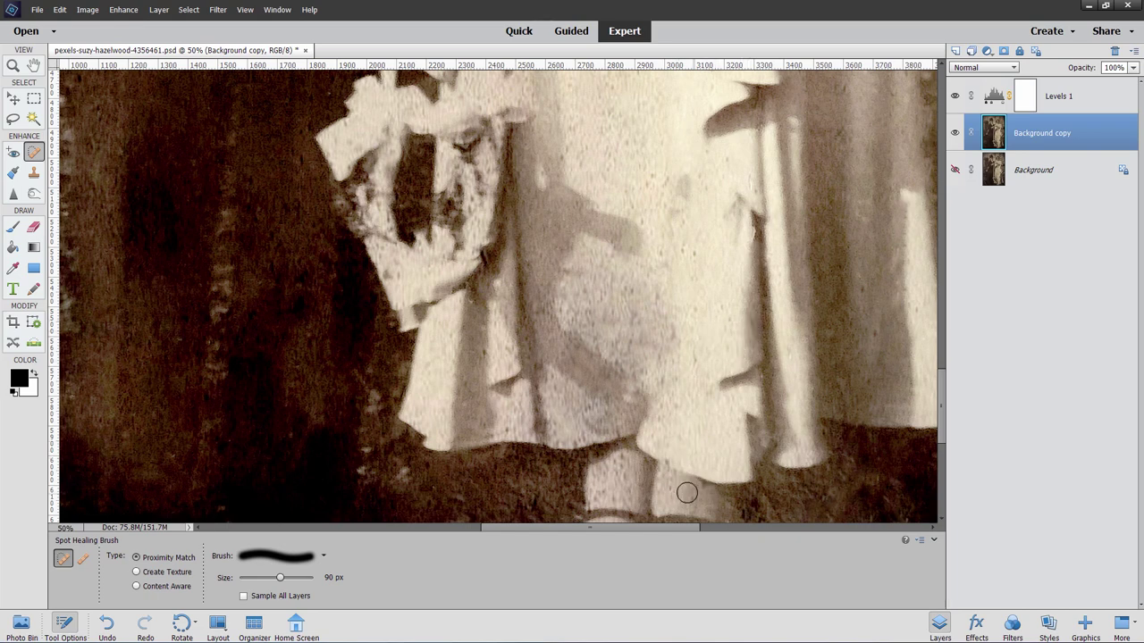
left_click(487, 347)
Step: Heal the dark specks and a streak on the lower dress and bodice
mouse_move(625, 335)
left_mouse_down()
mouse_move(613, 223)
mouse_move(539, 355)
mouse_move(420, 411)
mouse_move(429, 501)
mouse_move(620, 215)
left_mouse_up()
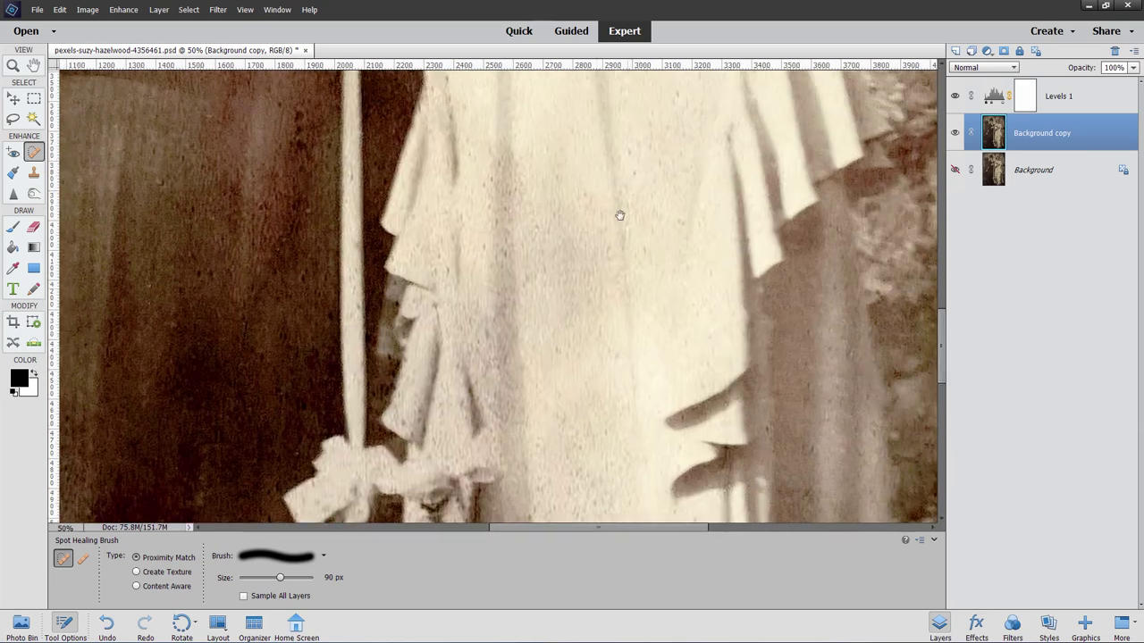
left_click_drag(621, 268, 582, 459)
left_click_drag(577, 322, 595, 502)
left_click_drag(423, 345, 420, 395)
left_click_drag(467, 314, 475, 370)
left_click_drag(508, 278, 510, 304)
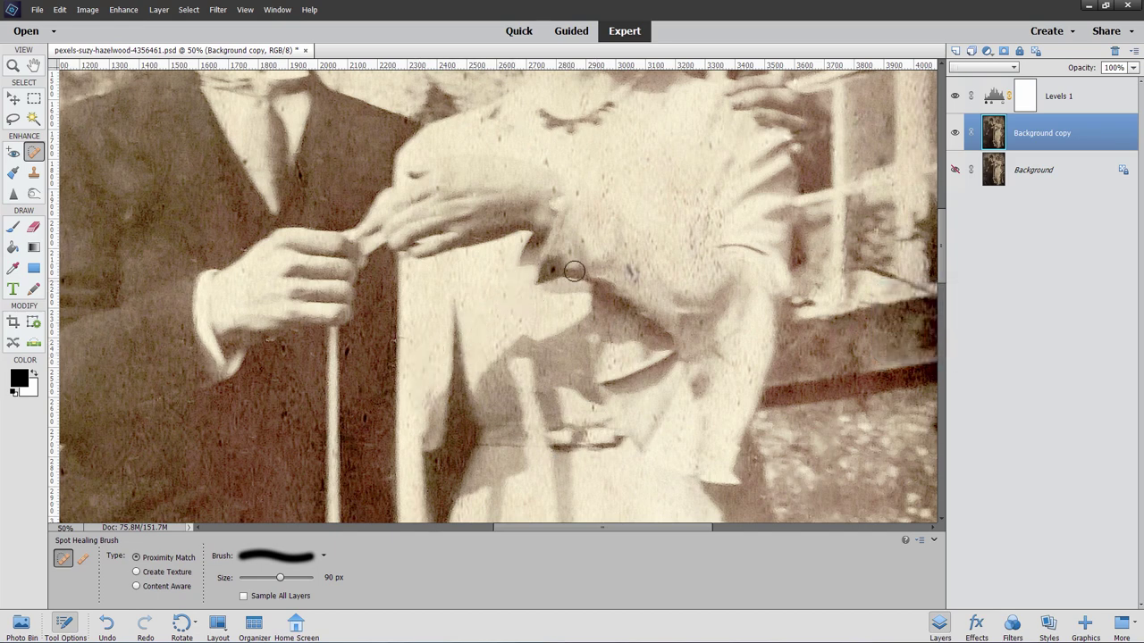
left_click_drag(574, 271, 586, 234)
left_click(631, 278)
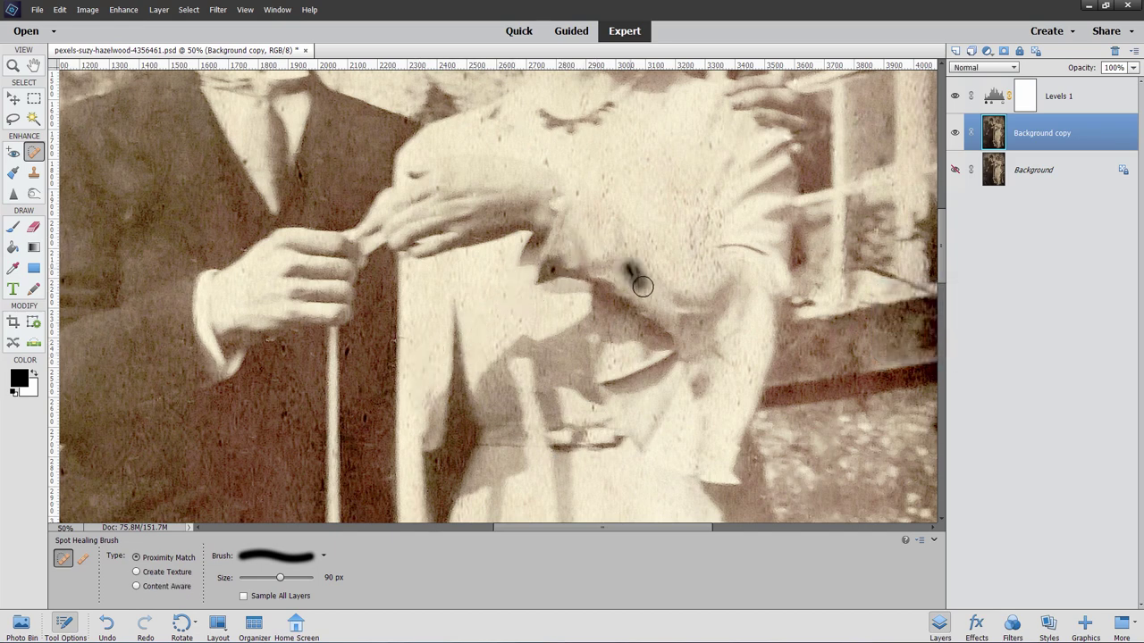
left_click_drag(547, 272, 568, 263)
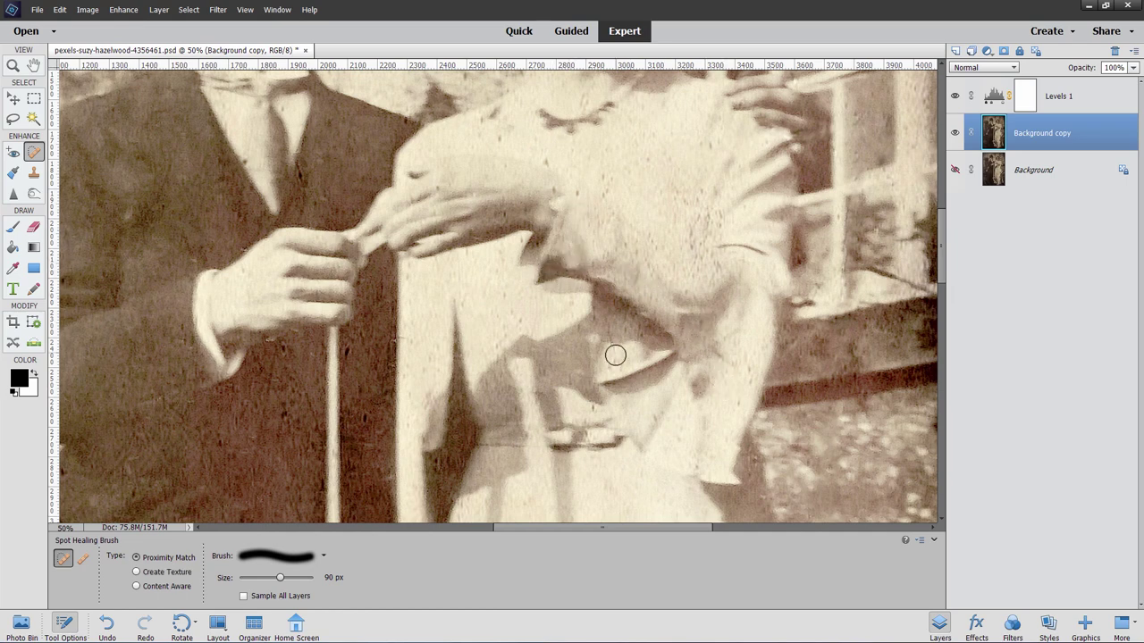
Step: Heal the blemishes in the dress shadow and the specks on the sleeve
left_click_drag(615, 356, 613, 369)
left_click(630, 322)
left_click(638, 333)
left_click_drag(695, 277, 710, 252)
left_click(717, 258)
left_click(610, 189)
Step: Heal specks and streaks on the upper bodice, shoulder and neckline
left_click(573, 193)
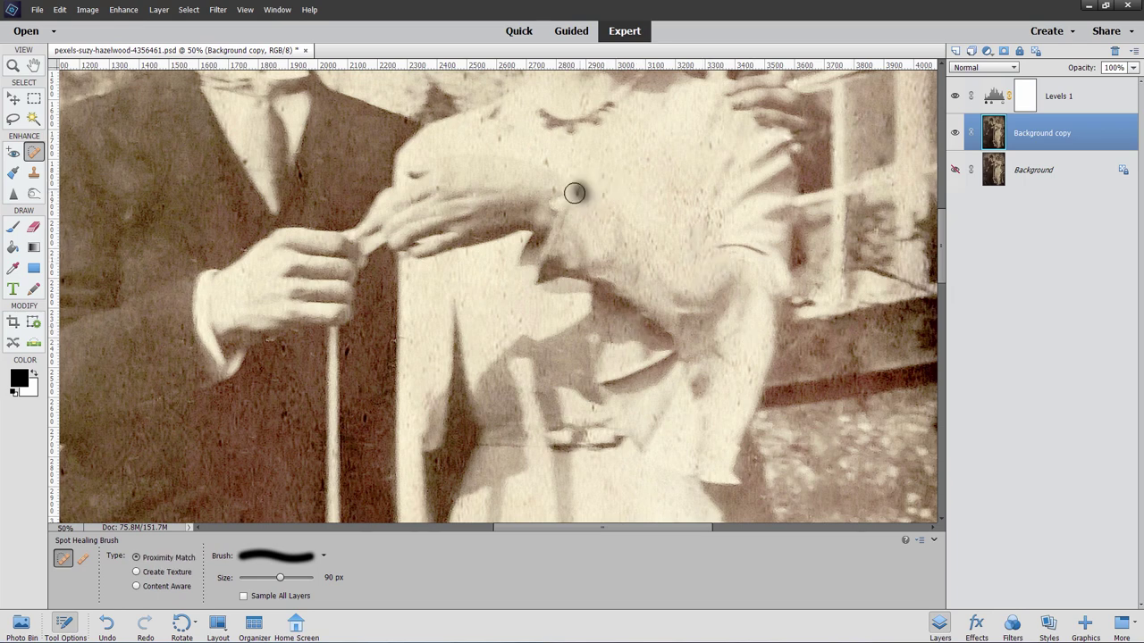
left_click(551, 165)
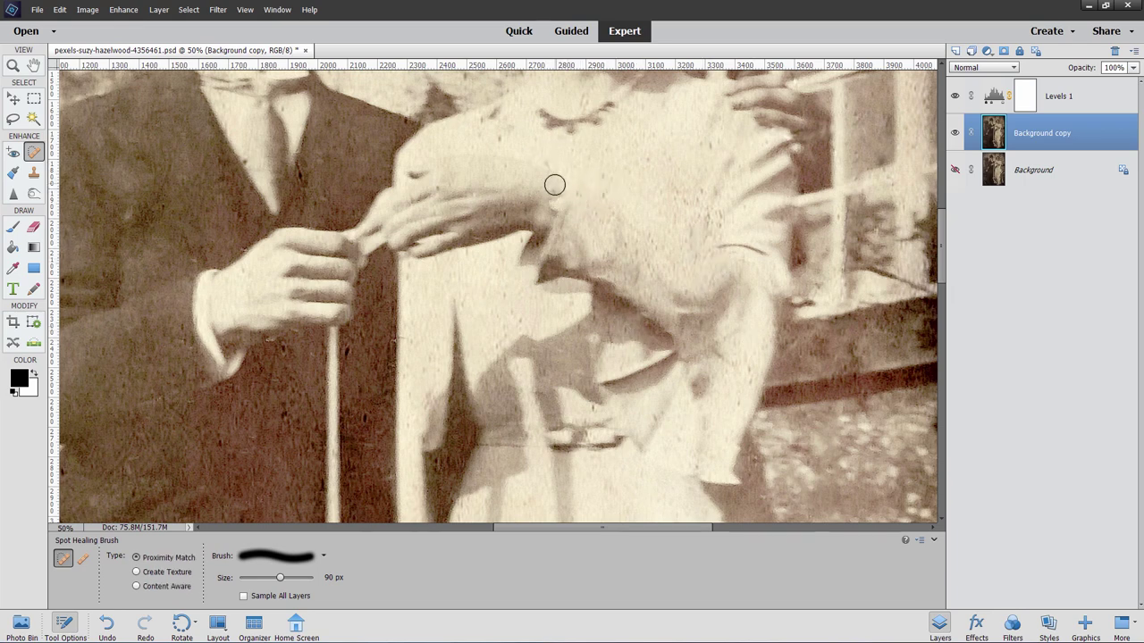
left_click_drag(554, 184, 579, 182)
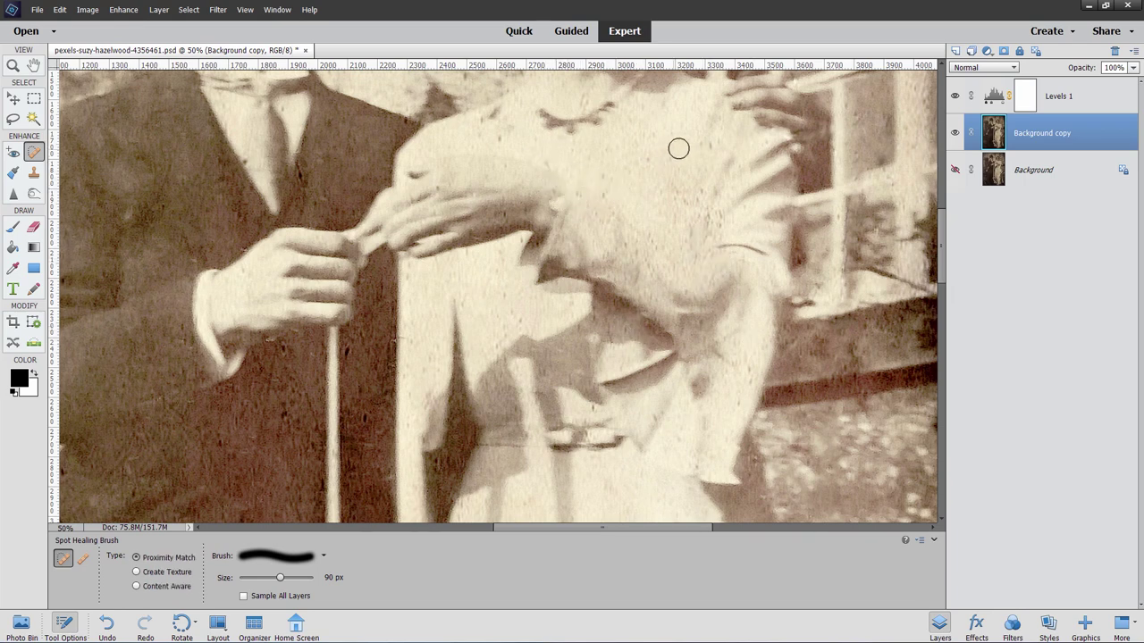
left_click(500, 132)
left_click_drag(493, 111, 471, 118)
left_click(503, 118)
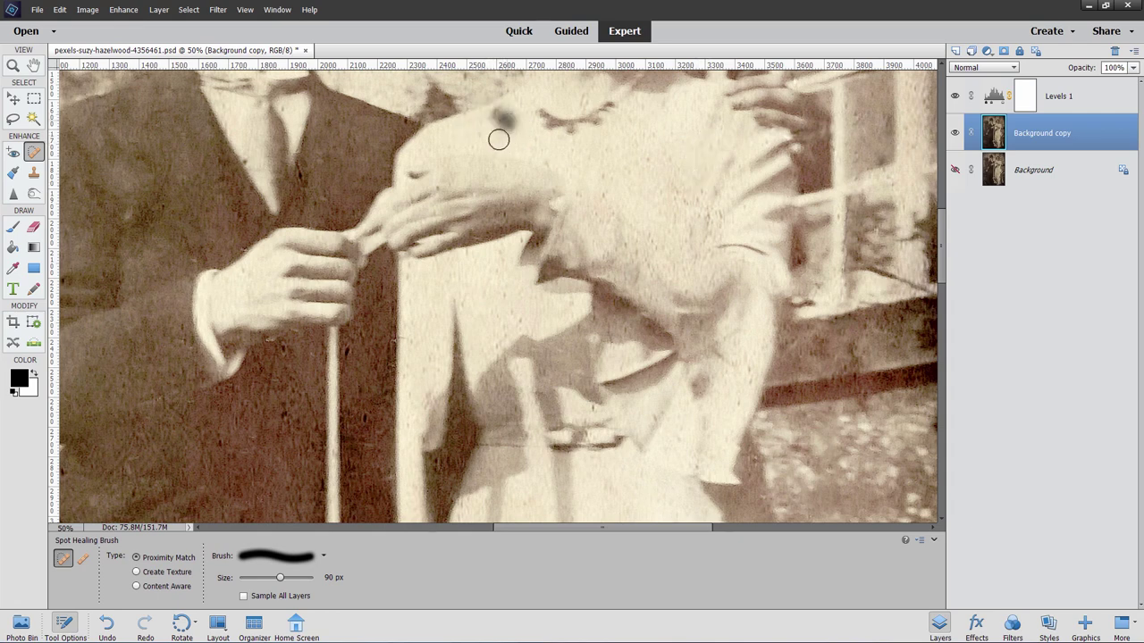
Step: Heal the blemish on the bride's hand, the forearm shadow and a spot on the man's vest
left_click(433, 188)
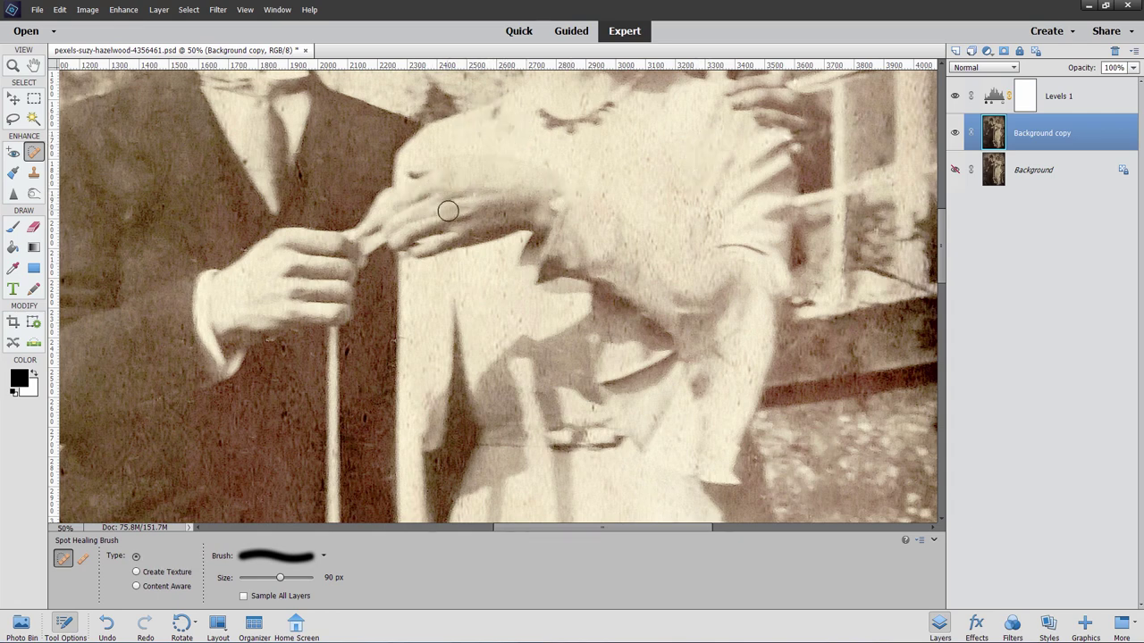
mouse_move(521, 211)
left_mouse_down()
mouse_move(489, 228)
mouse_move(462, 438)
mouse_move(452, 420)
left_mouse_up()
left_click(285, 359)
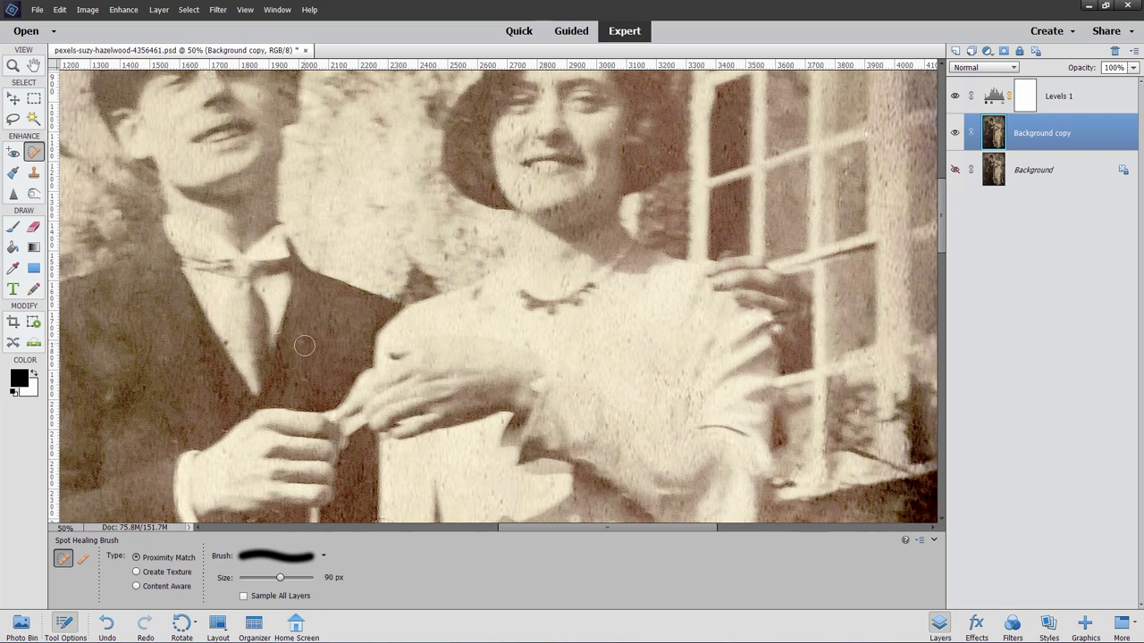
Step: Bring the man's hands and cane into view and heal the specks on his vest
mouse_move(304, 345)
left_mouse_down()
mouse_move(352, 263)
mouse_move(396, 128)
left_mouse_up()
left_click(396, 128)
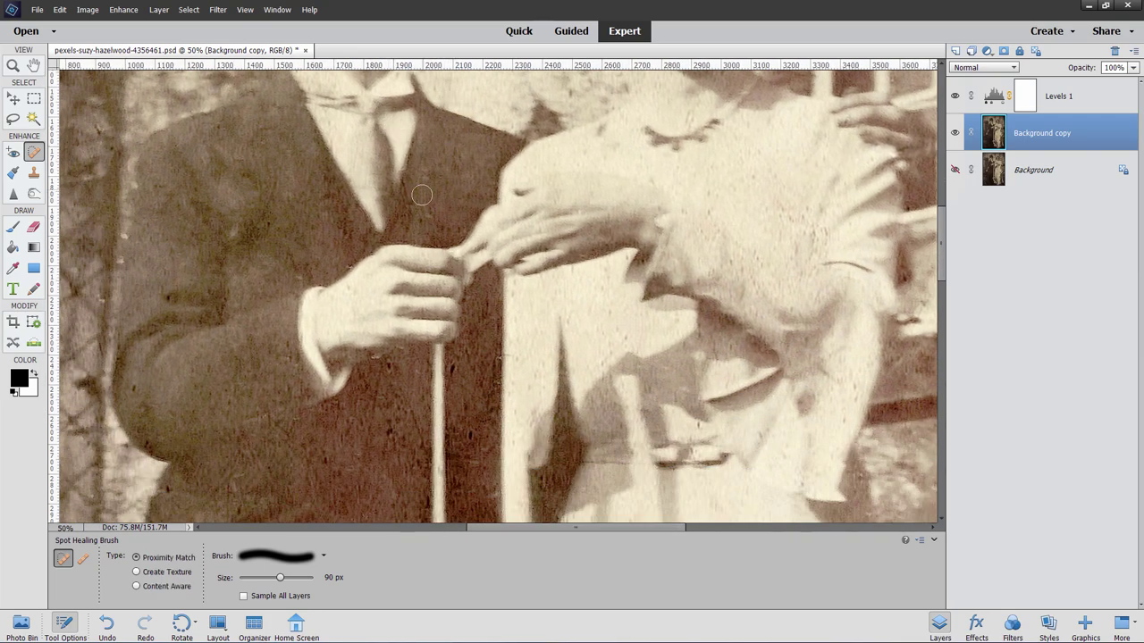
left_click(456, 231)
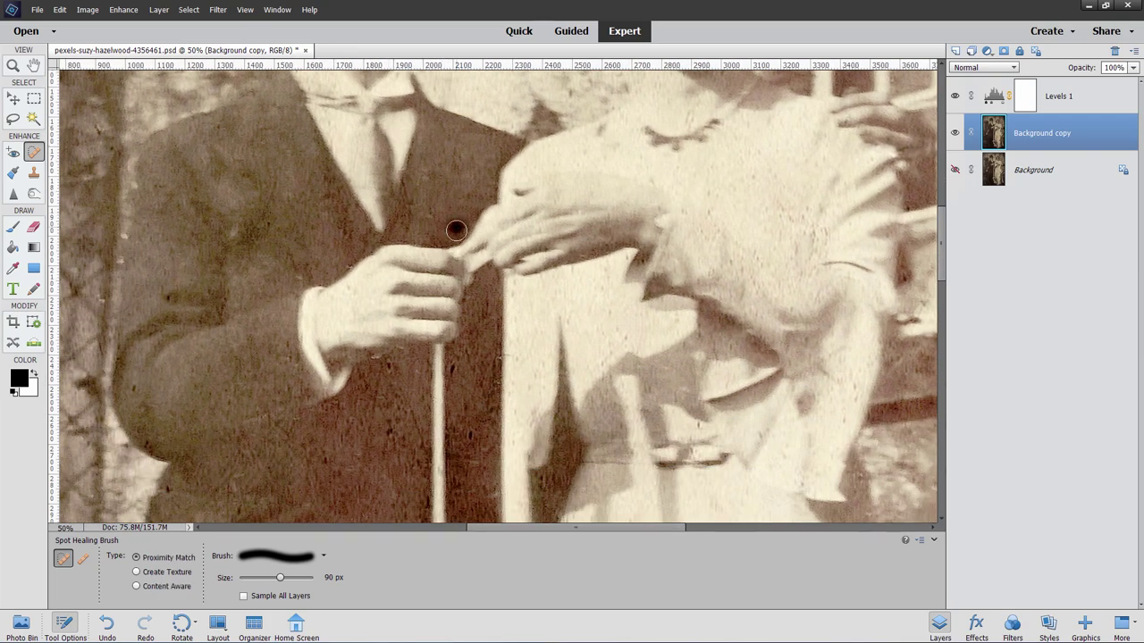
left_click(457, 368)
left_click(467, 404)
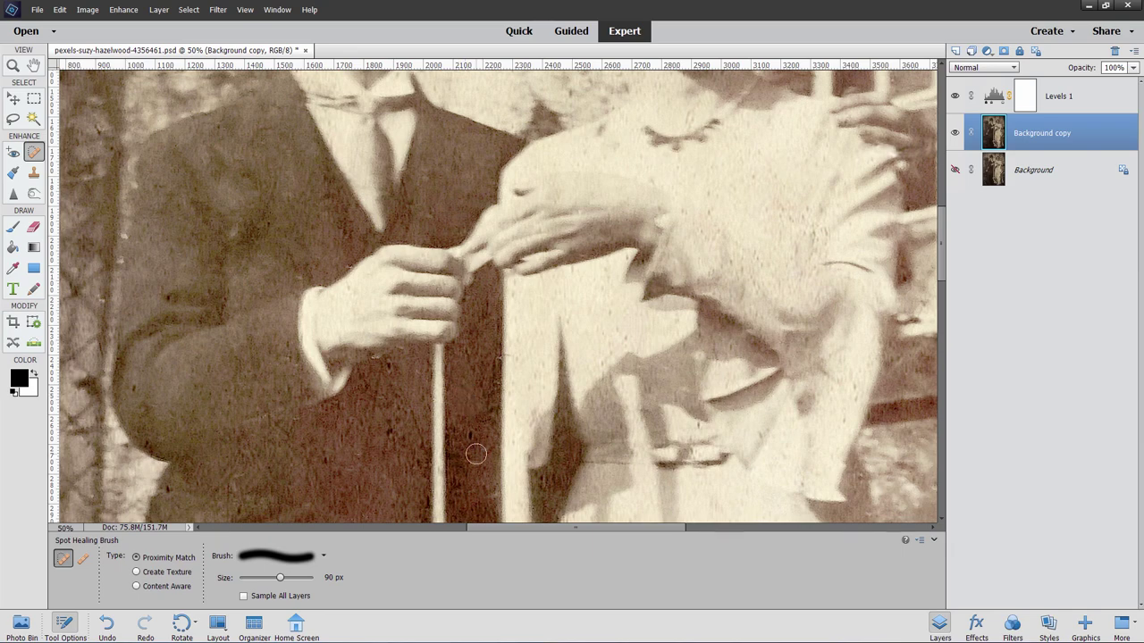
left_click(384, 387)
left_click(414, 413)
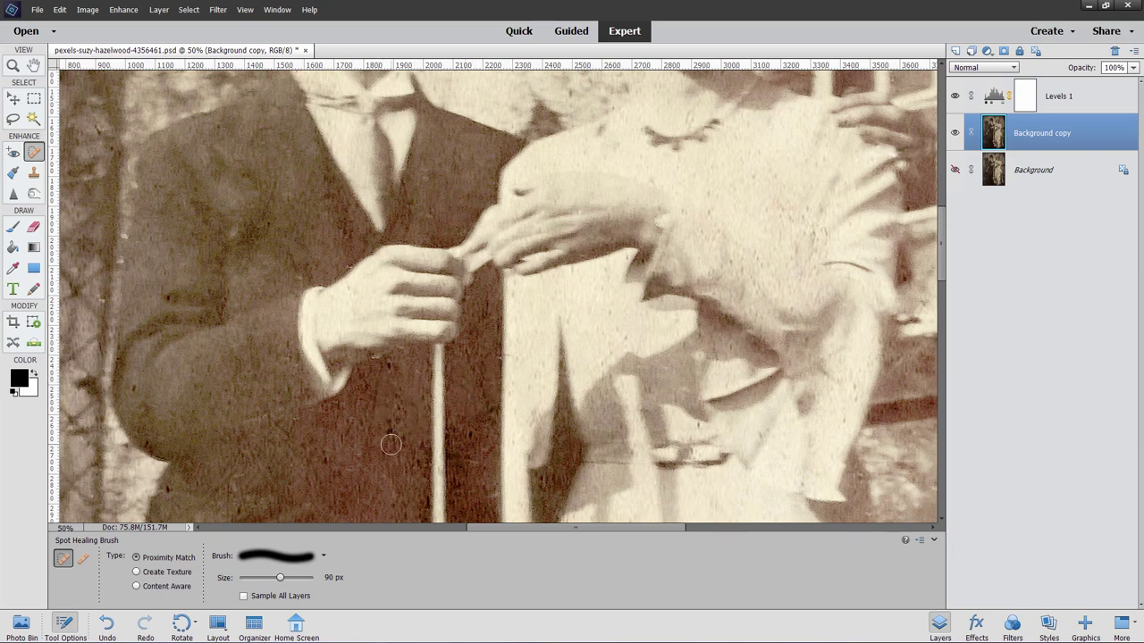
scroll(390, 444, "down", 3)
Step: Heal the specks on the coat, beside the cane and on the lower vest
left_click(367, 325)
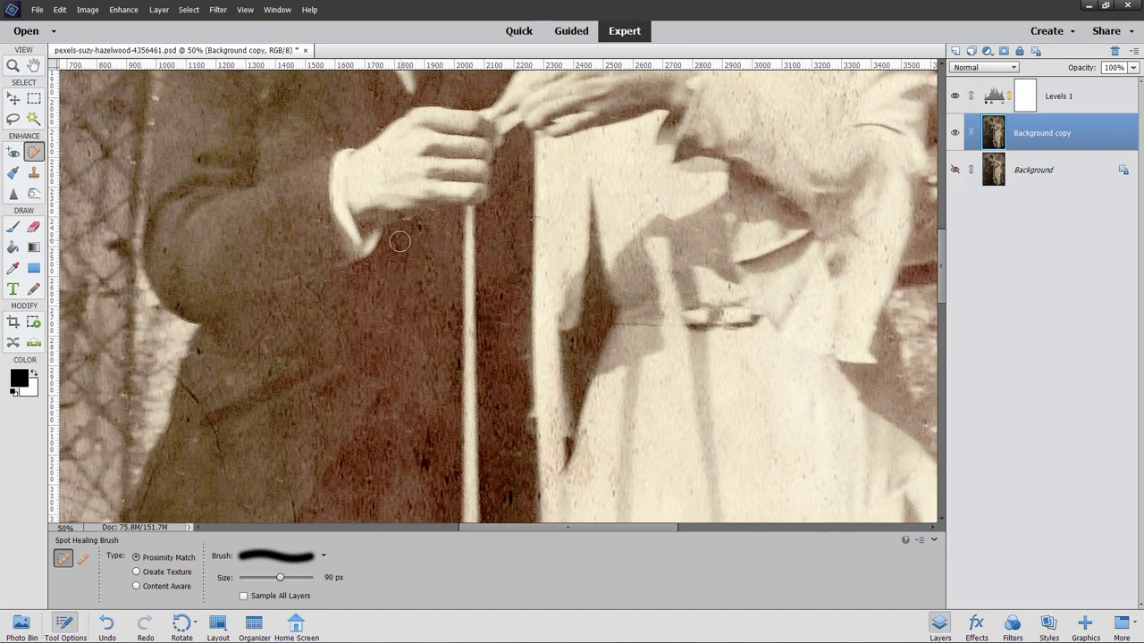
left_click(452, 323)
left_click(492, 323)
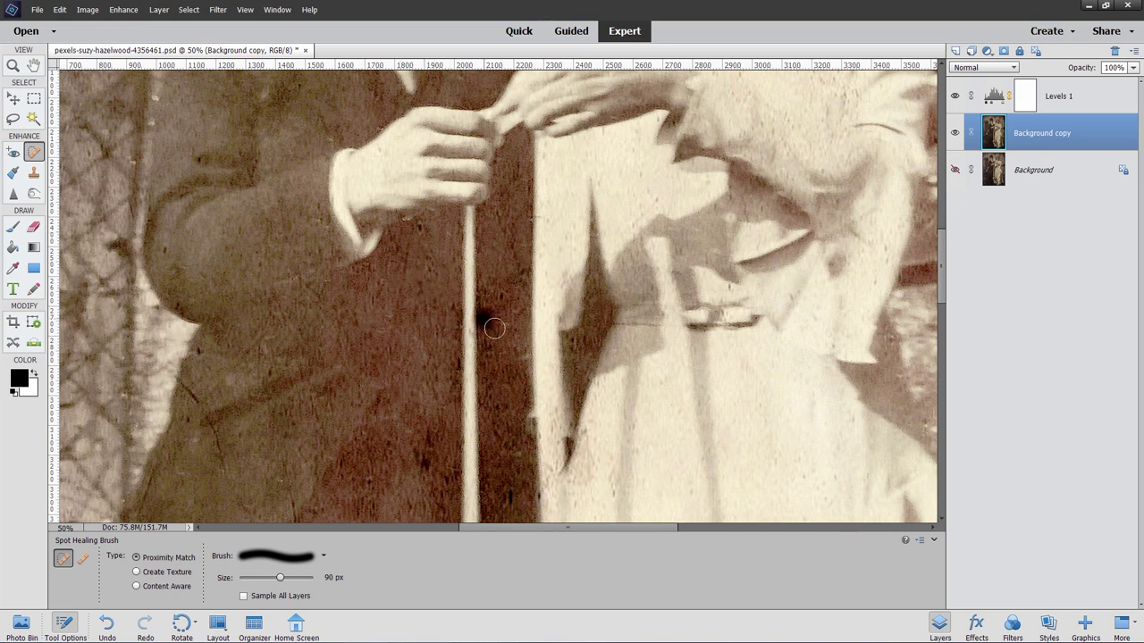
left_click(429, 403)
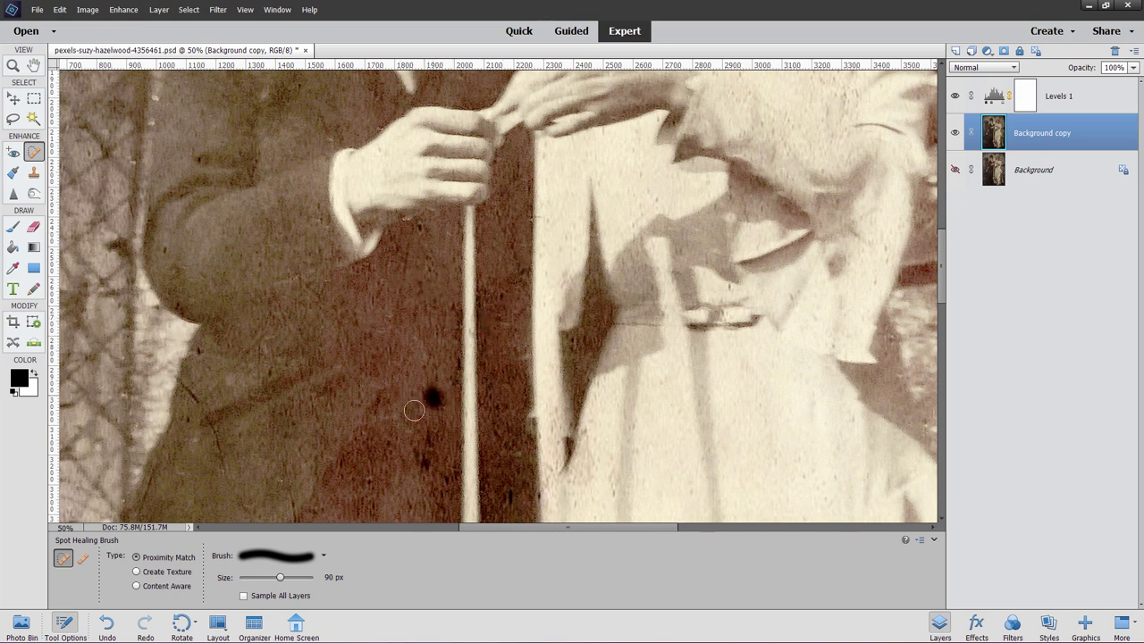
left_click(392, 440)
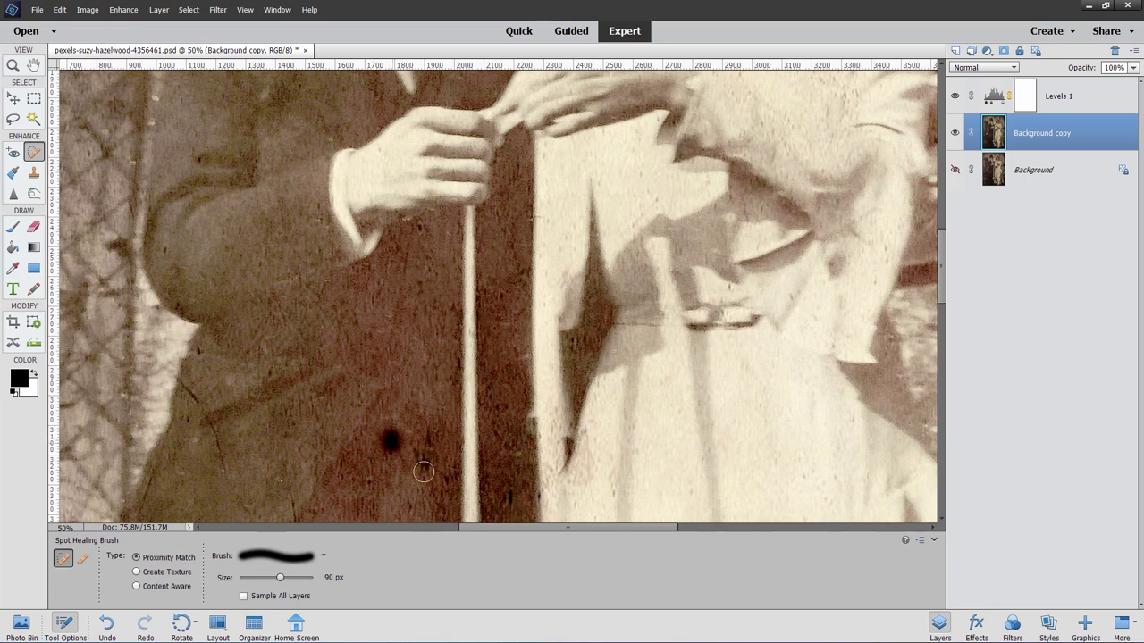
left_click(428, 448)
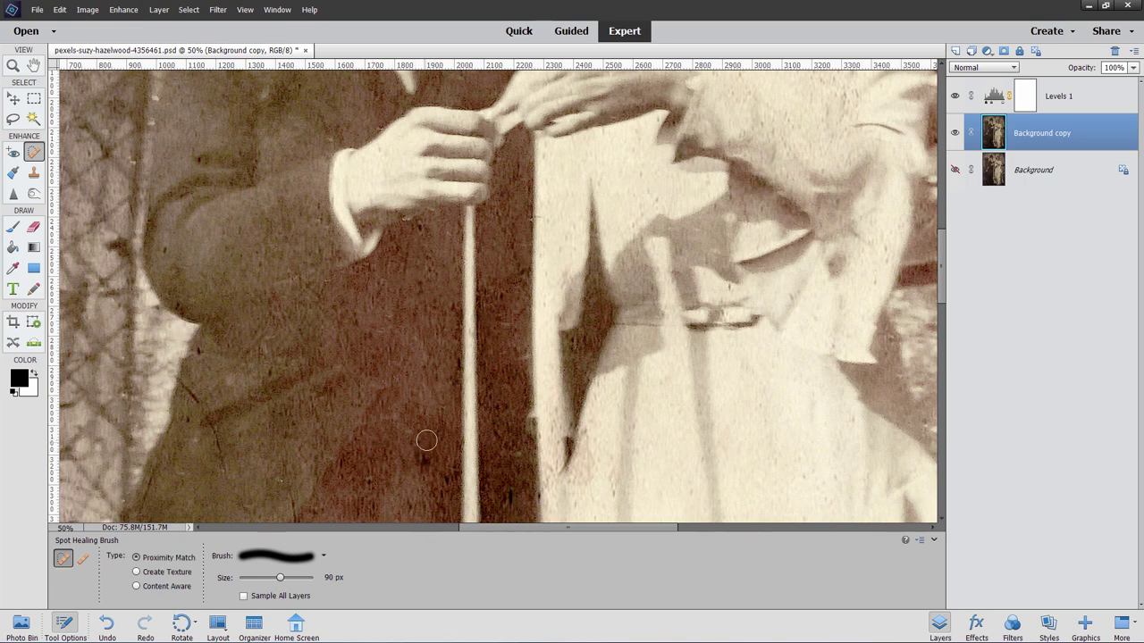
Step: Heal the specks on the dark strip by the cane and a short streak on the vest
left_click_drag(426, 440, 453, 351)
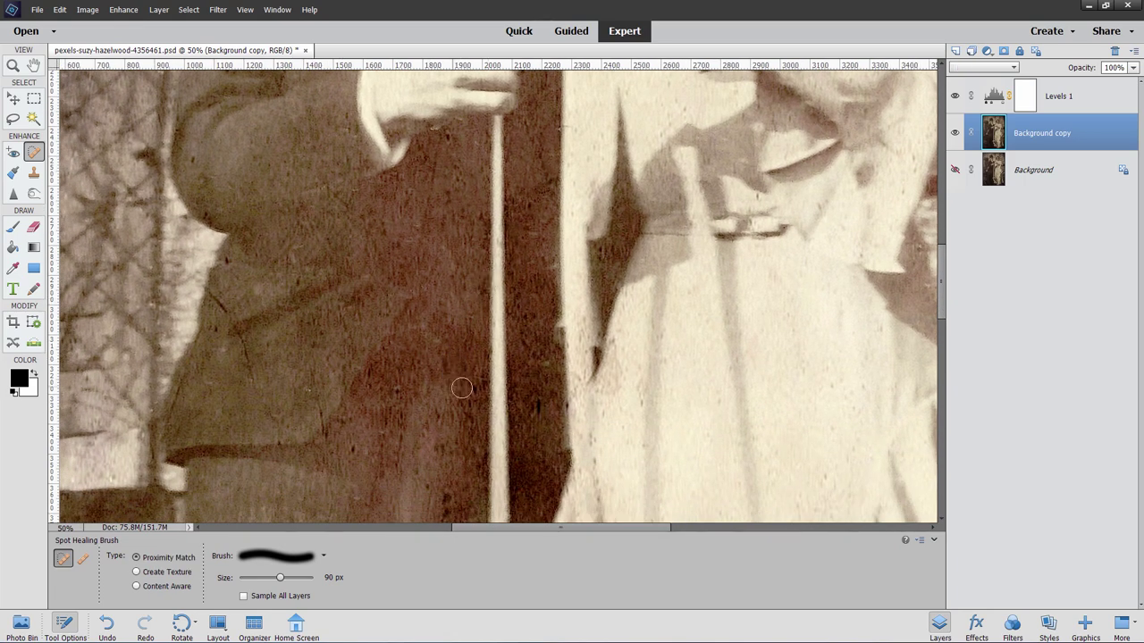
left_click(537, 409)
left_click(530, 351)
left_click(529, 324)
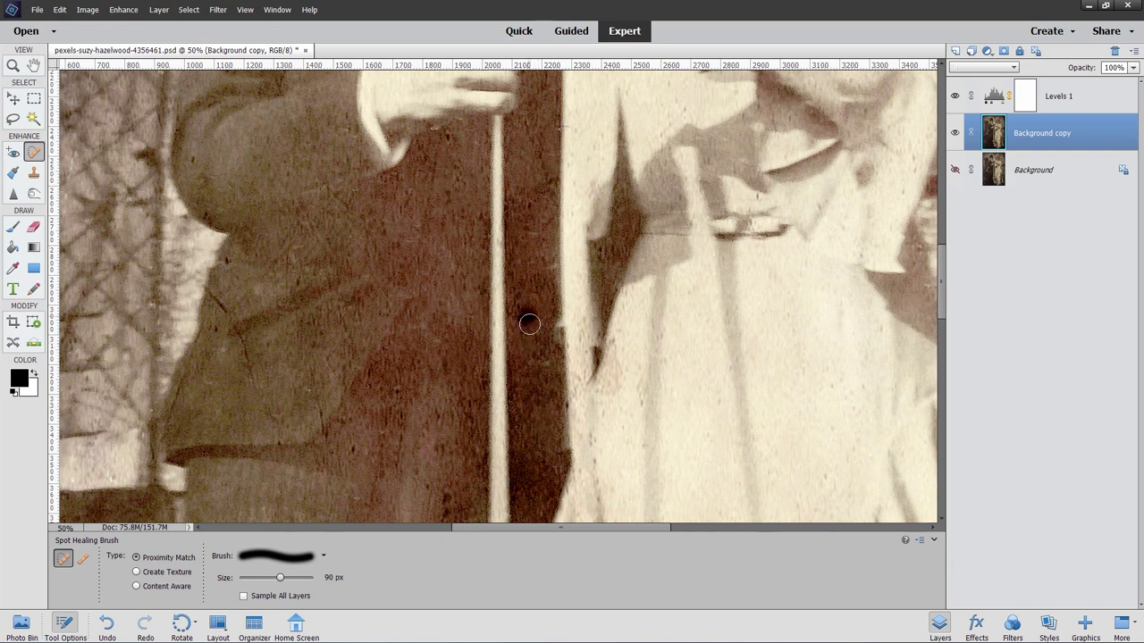
left_click(443, 454)
left_click(446, 366)
left_click_drag(435, 402, 431, 443)
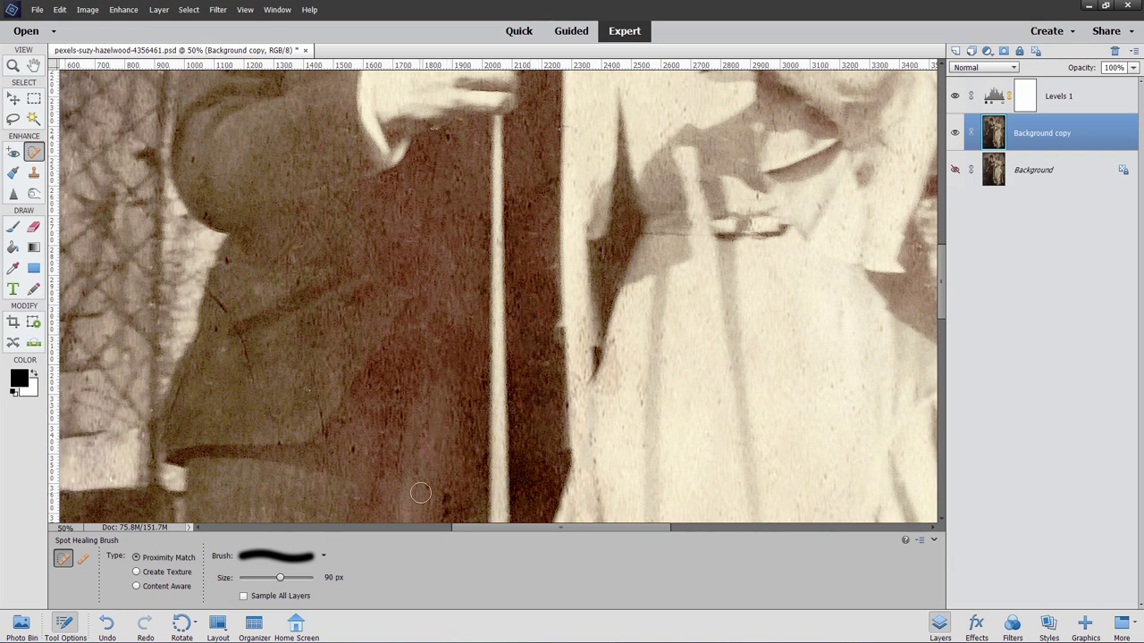
left_click(468, 418)
Step: Heal the specks, streak and edge blemishes along the man's dark coat
left_click(398, 389)
left_click(359, 379)
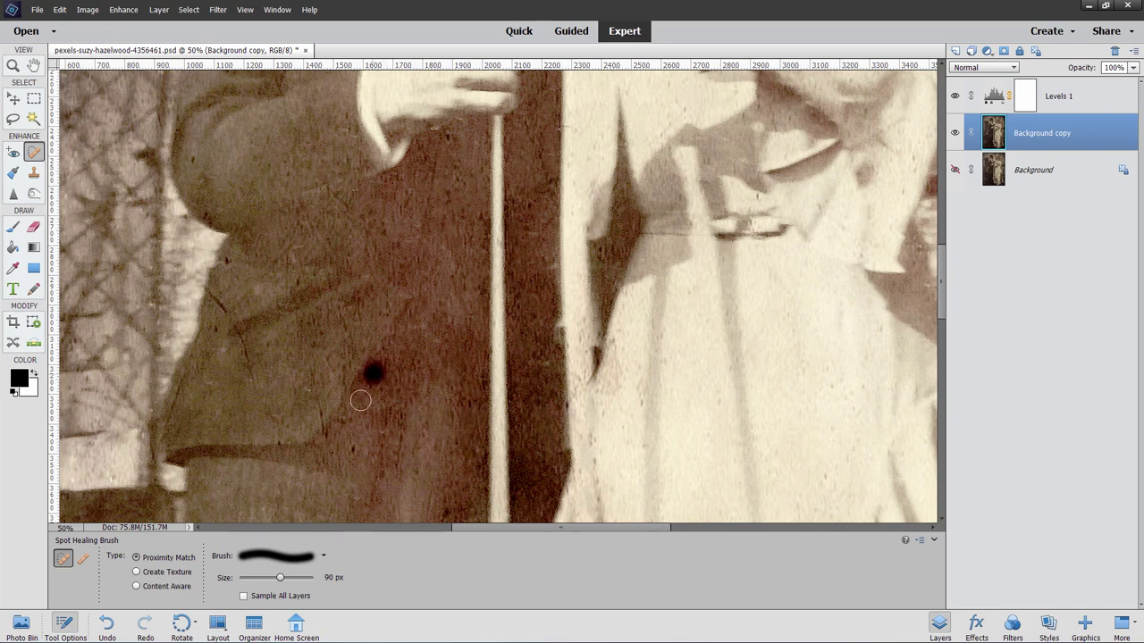
left_click(341, 418)
left_click(324, 440)
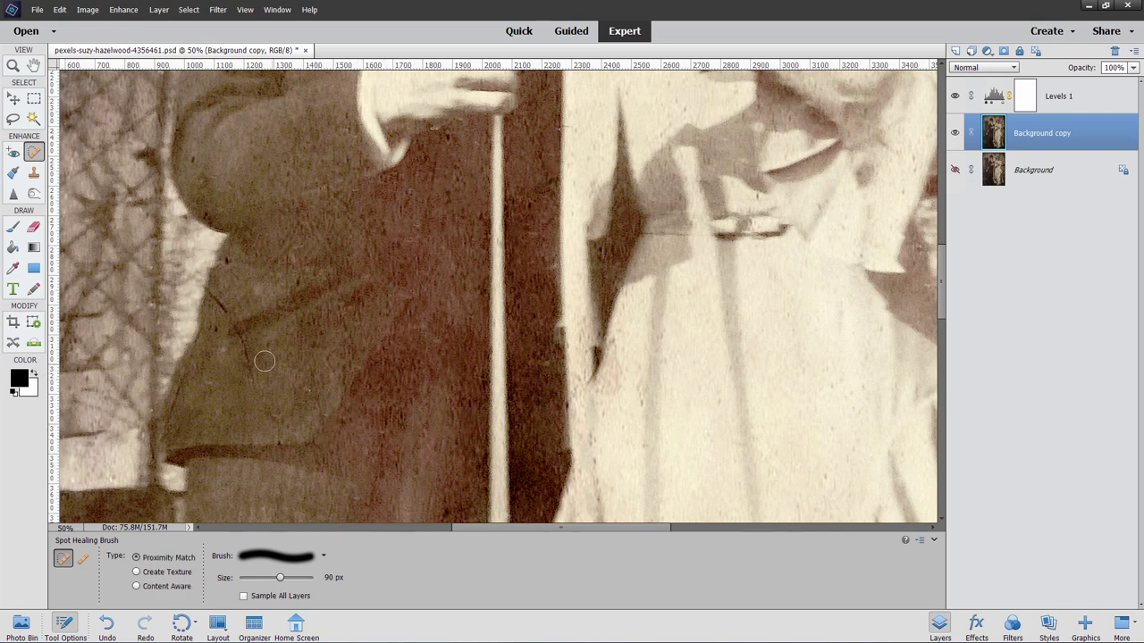
left_click_drag(239, 335, 254, 379)
left_click(219, 304)
left_click_drag(189, 369, 176, 407)
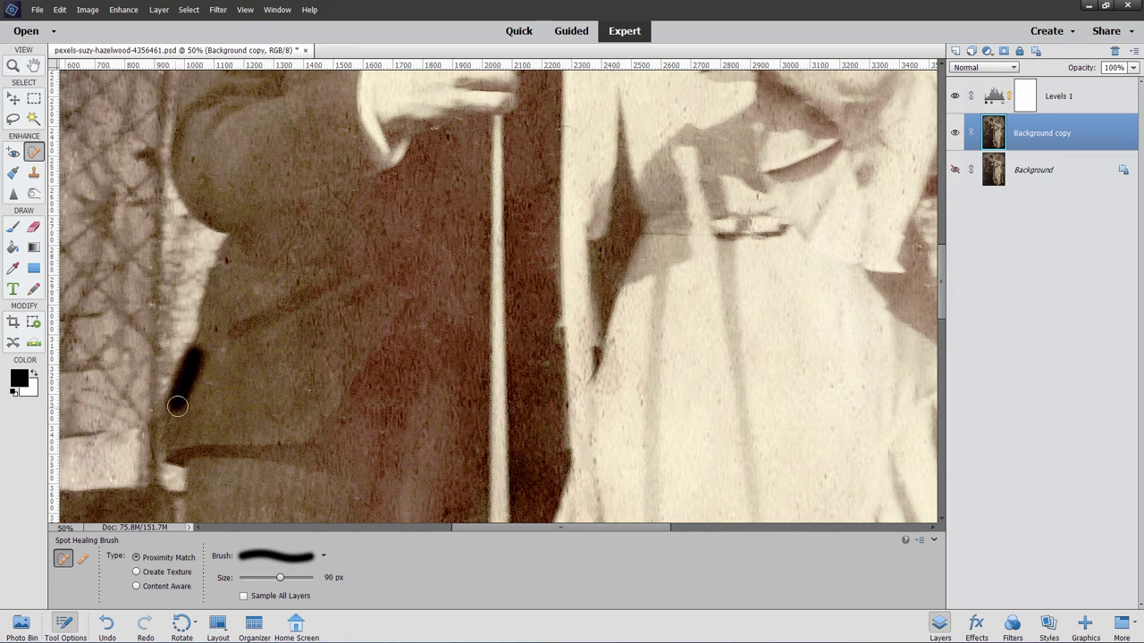
left_click(261, 279)
left_click(219, 333)
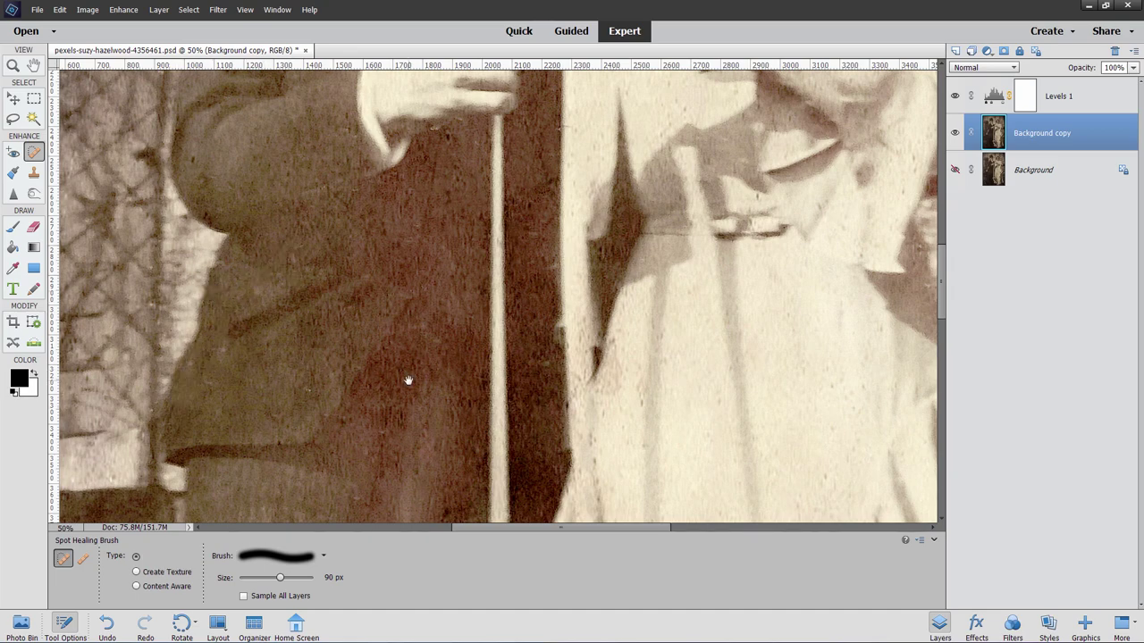
scroll(409, 378, "down", 5)
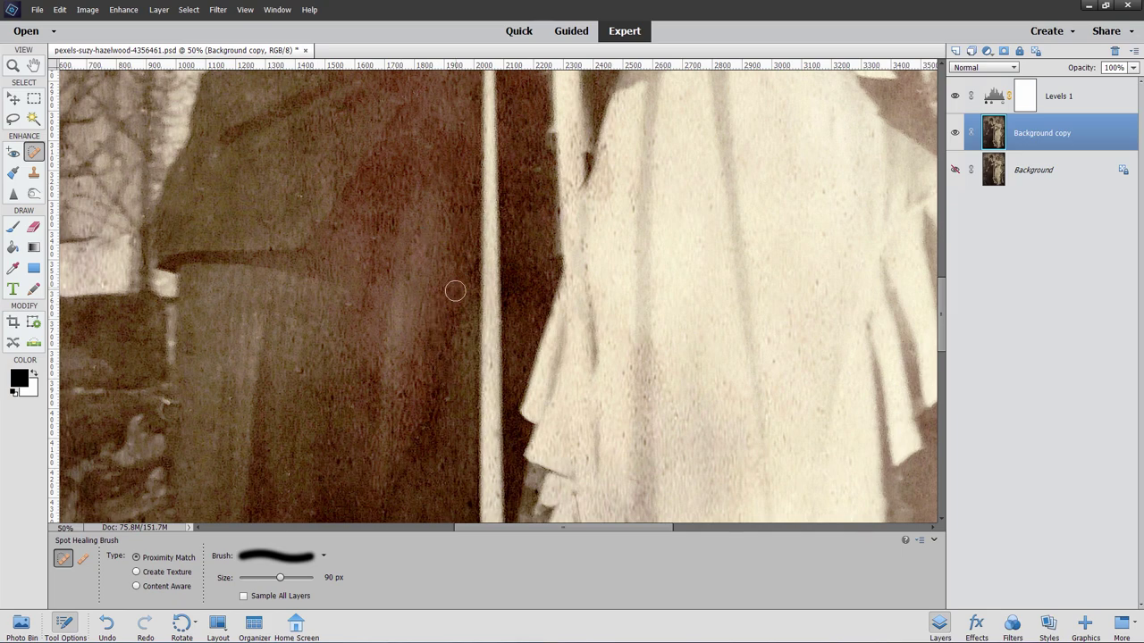
Step: Heal the specks and streaks on the dark door edge beside the cane
left_click(447, 344)
left_click(463, 356)
left_click(462, 260)
left_click(334, 227)
left_click(373, 273)
scroll(373, 273, "down", 5)
left_click(462, 228)
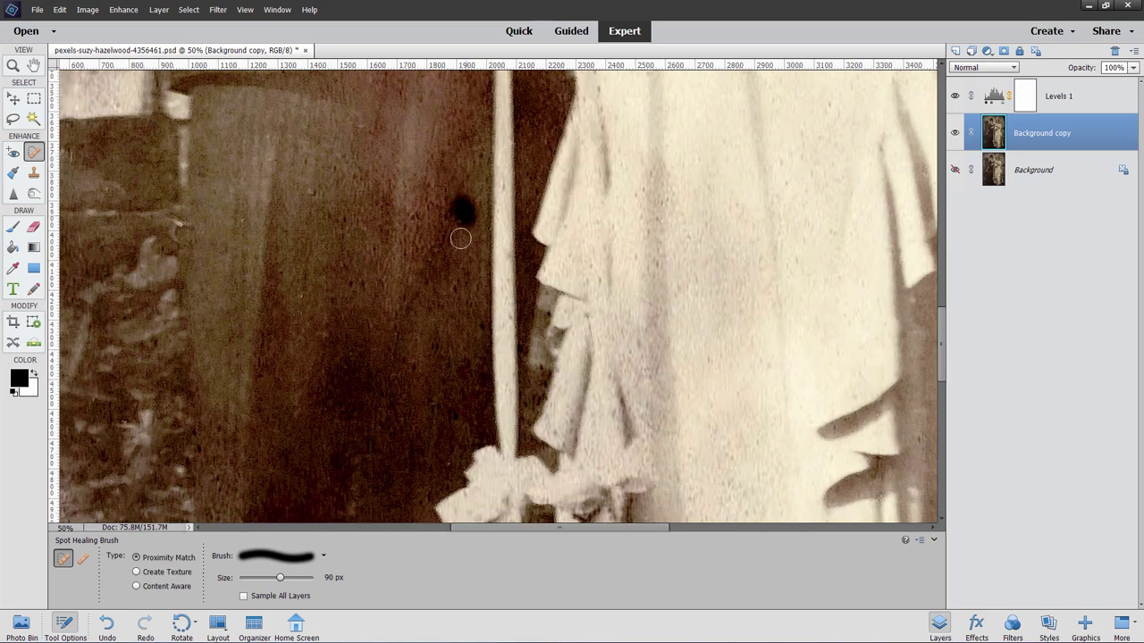
left_click(336, 291)
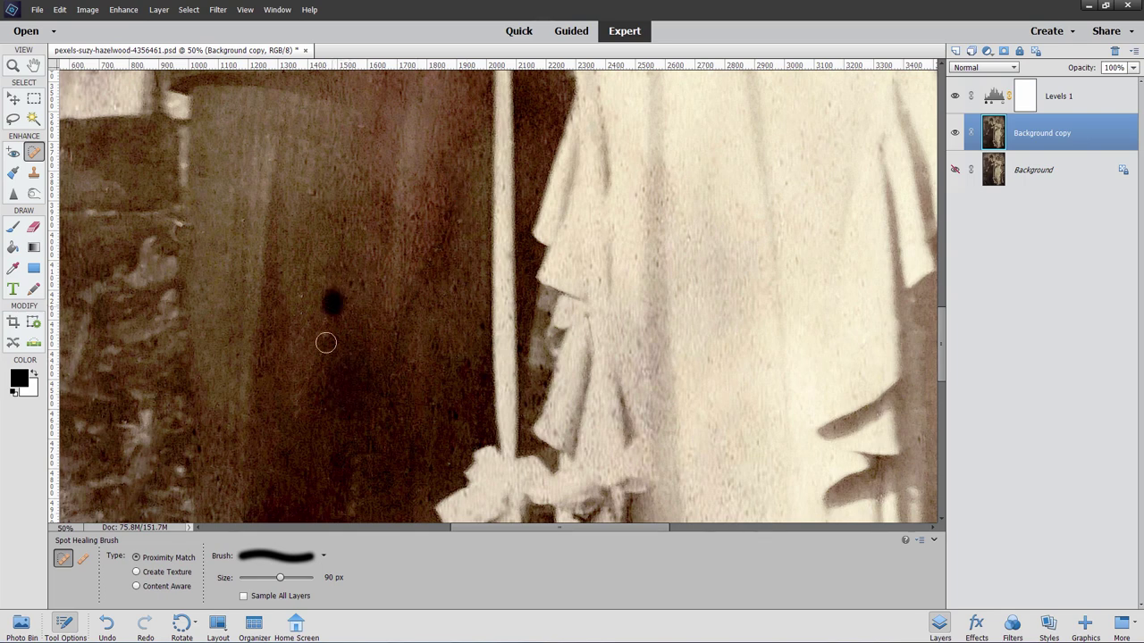
left_click(361, 283)
left_click_drag(446, 285, 463, 329)
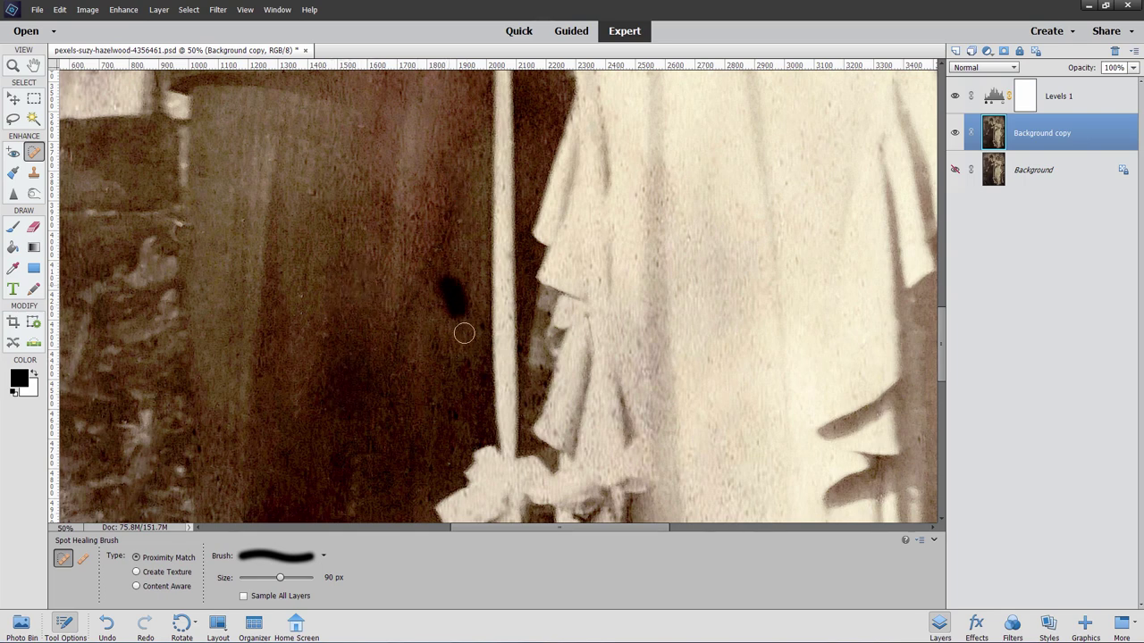
left_click_drag(202, 432, 206, 466)
Step: Pan up the photo past the hands until both the man's and woman's faces show
left_click_drag(356, 264, 345, 459)
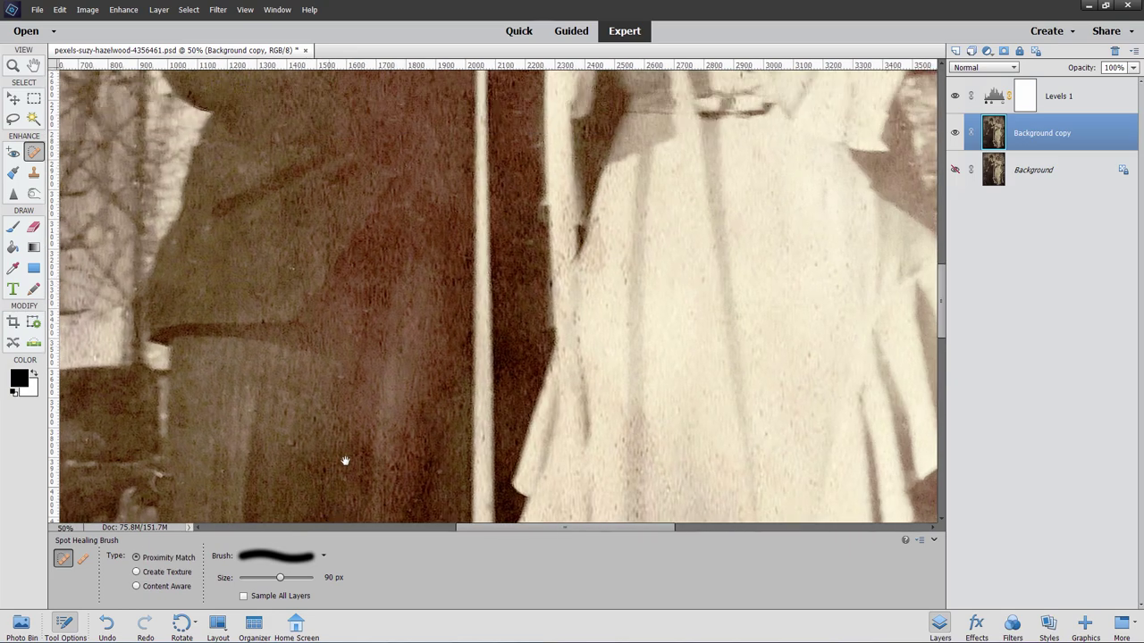
left_click_drag(378, 337, 352, 485)
left_click_drag(402, 162, 390, 296)
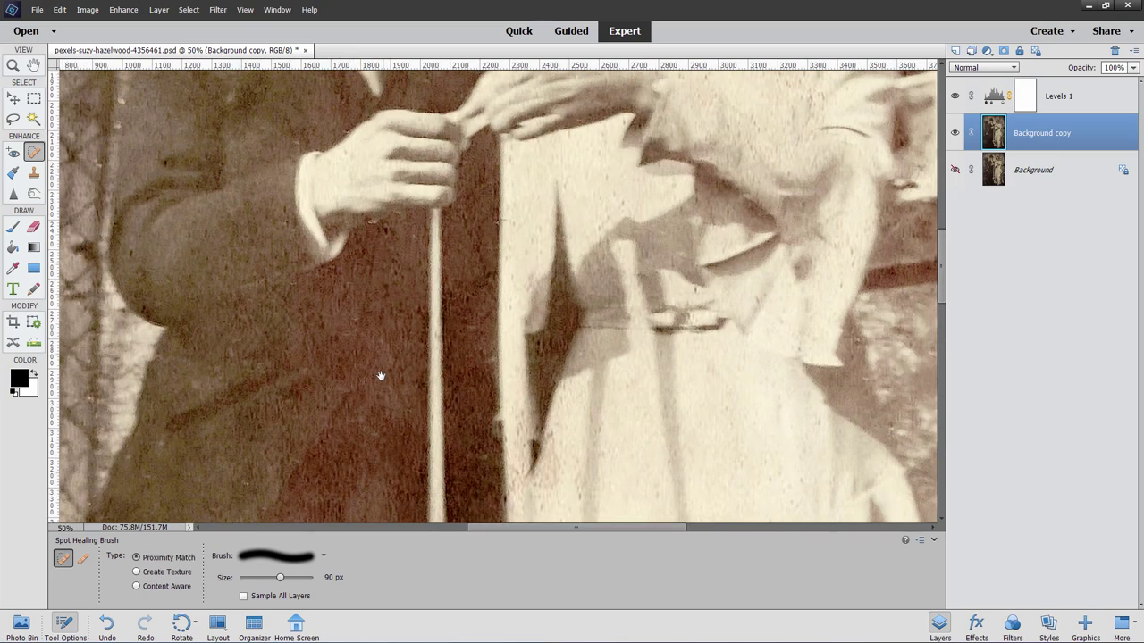
left_click_drag(345, 154, 362, 350)
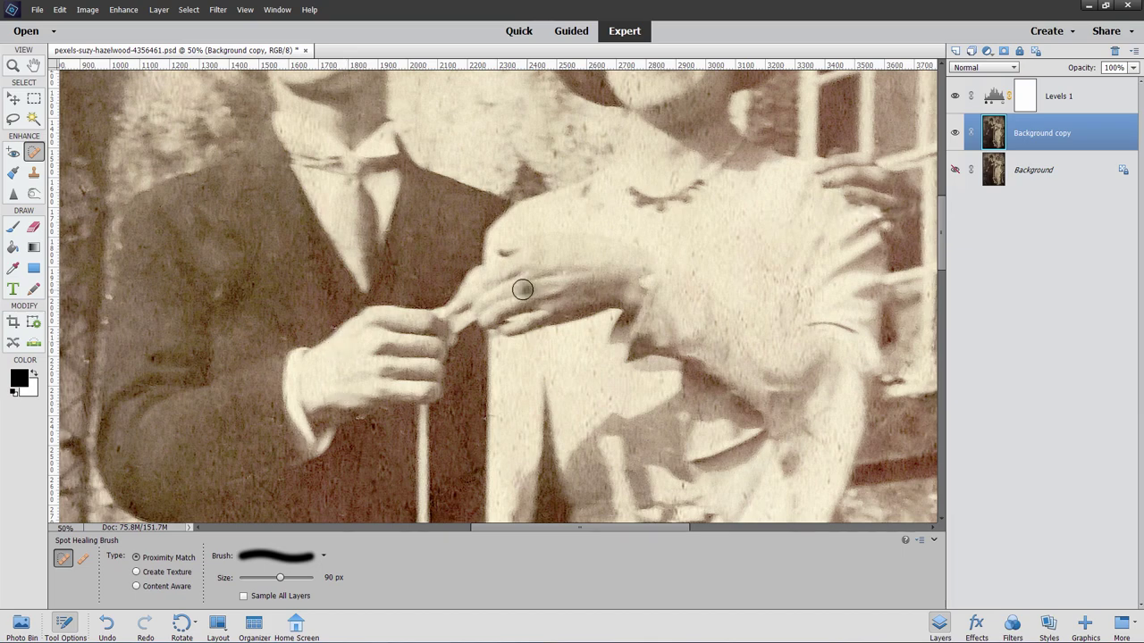
left_click_drag(425, 220, 474, 480)
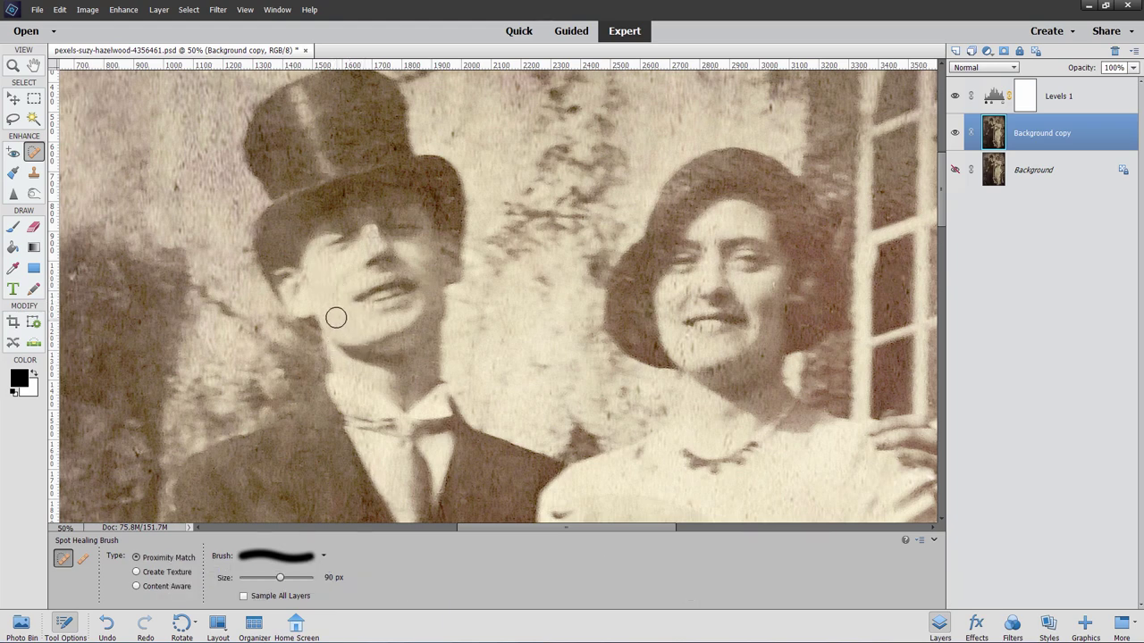
Step: Heal the spots on the man's cheek, under the hat brim and on his neck
left_click(336, 317)
left_click(377, 212)
left_click_drag(340, 390, 360, 391)
left_click(408, 384)
left_click(341, 194)
Step: Heal the spots along the top hat's right edge, crown and left edge
left_click(439, 172)
left_click(435, 198)
left_click(440, 177)
left_click(452, 192)
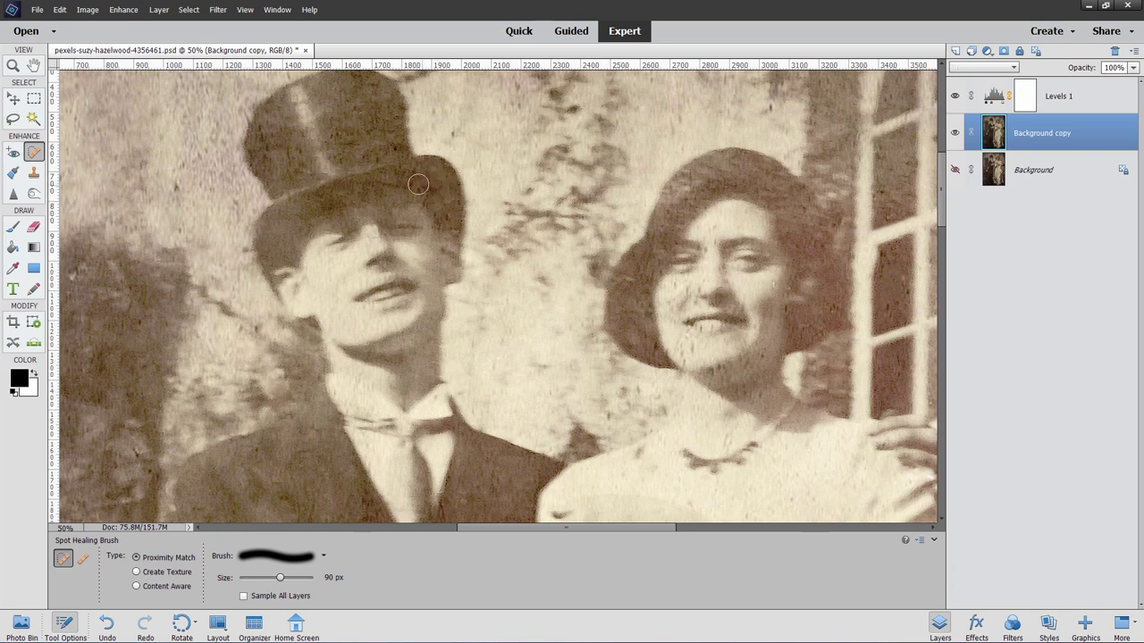
mouse_move(401, 150)
left_mouse_down()
mouse_move(377, 155)
mouse_move(365, 136)
left_mouse_up()
left_click(348, 116)
left_click(336, 136)
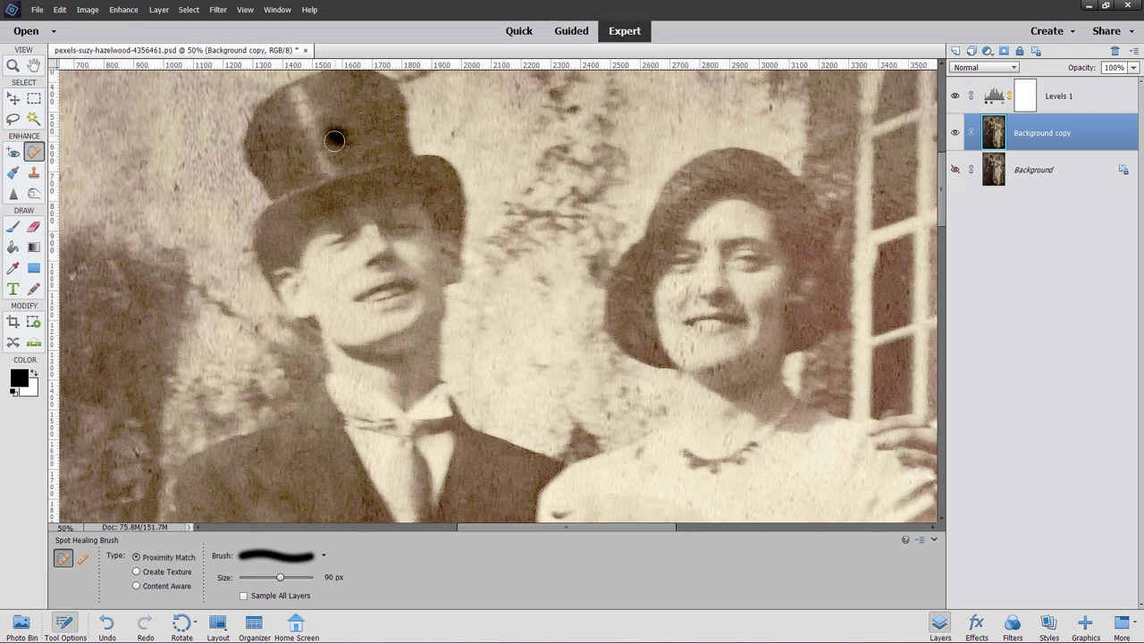
left_click(268, 128)
left_click(265, 134)
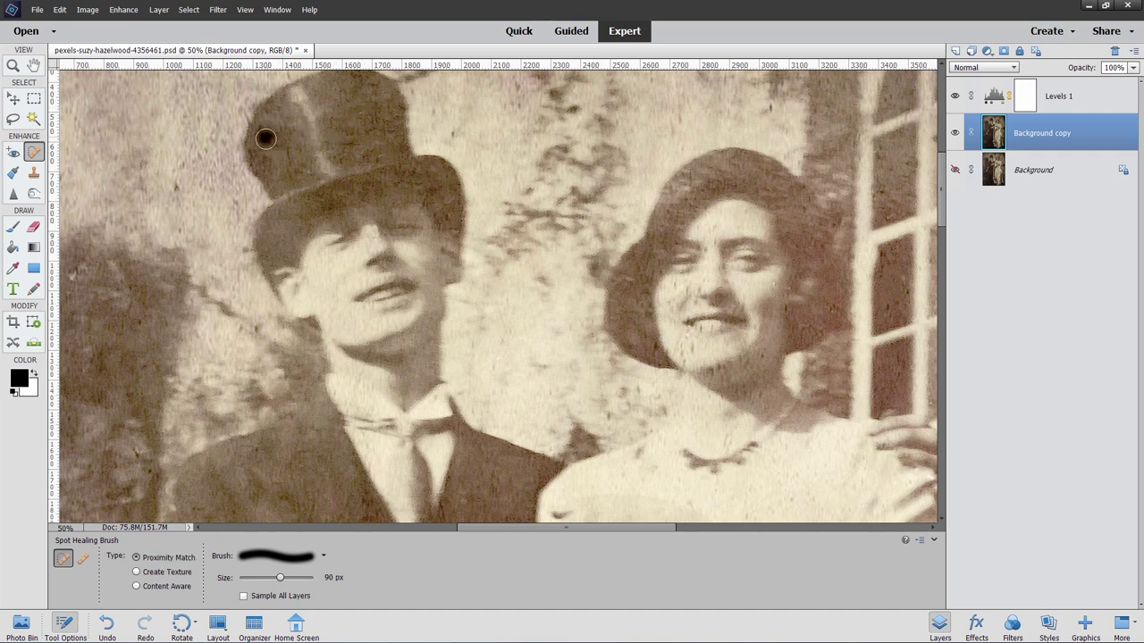
Step: Heal the spots on the woman's cheeks, chin and forehead
left_click_drag(464, 212, 286, 213)
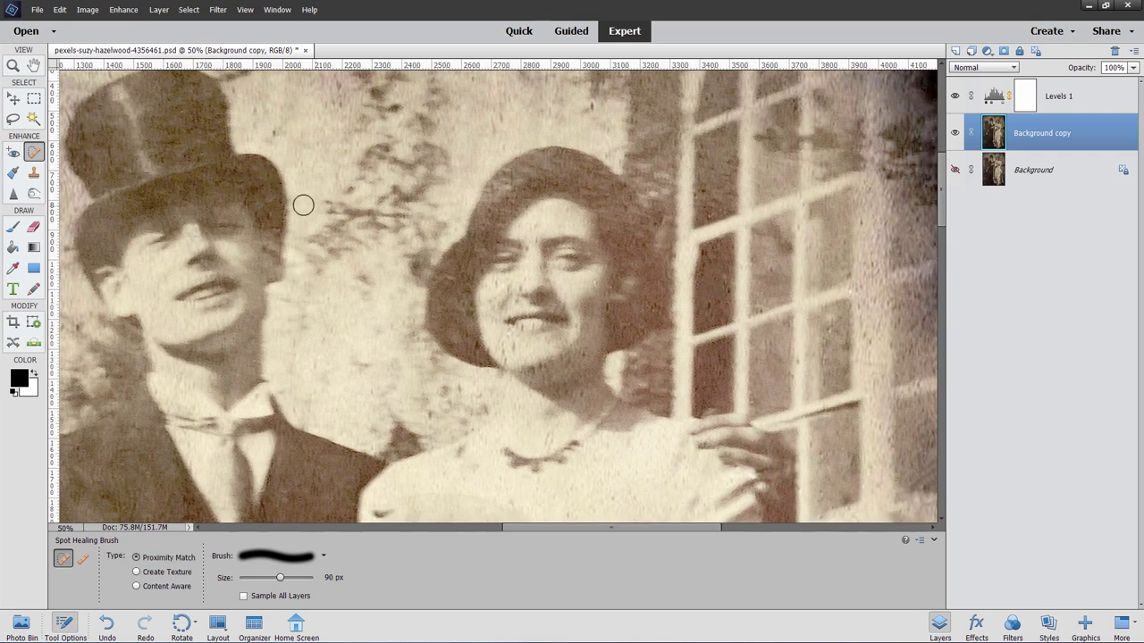
mouse_move(495, 286)
left_mouse_down()
mouse_move(491, 319)
mouse_move(521, 347)
mouse_move(498, 341)
mouse_move(501, 352)
mouse_move(523, 349)
mouse_move(507, 360)
mouse_move(516, 357)
mouse_move(490, 338)
mouse_move(502, 350)
mouse_move(497, 308)
left_mouse_up()
left_click_drag(568, 290, 579, 334)
mouse_move(596, 294)
left_mouse_down()
mouse_move(604, 308)
mouse_move(595, 285)
mouse_move(597, 302)
left_mouse_up()
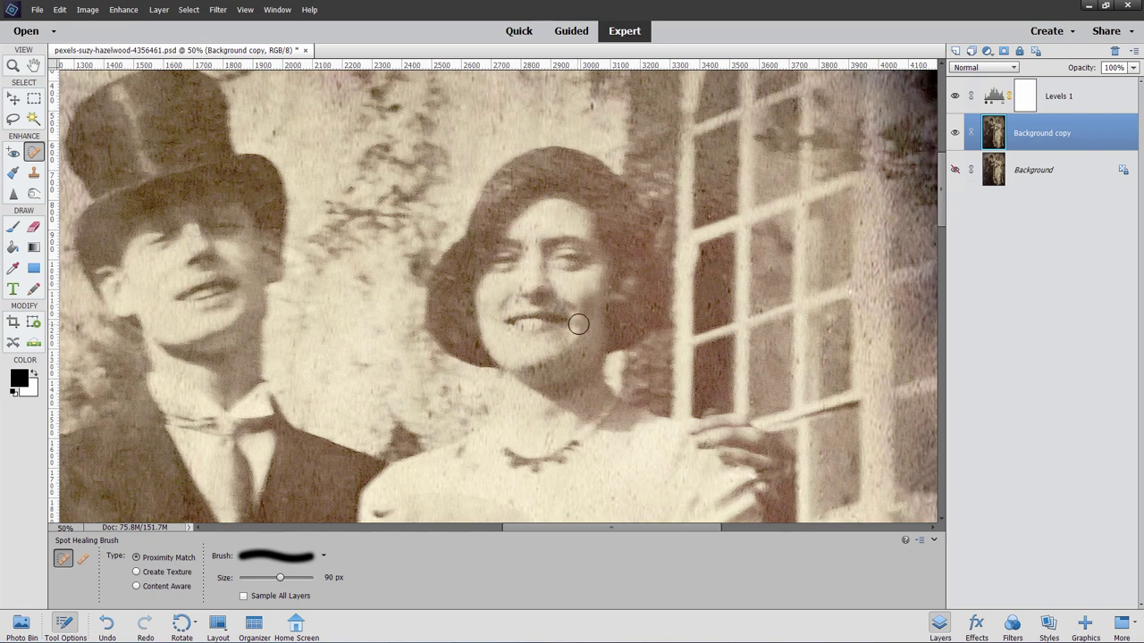
mouse_move(584, 355)
left_mouse_down()
mouse_move(527, 378)
mouse_move(563, 359)
left_mouse_up()
mouse_move(540, 248)
left_mouse_down()
mouse_move(526, 213)
mouse_move(544, 234)
left_mouse_up()
Step: Shrink the healing brush to 60 px and zoom to 100% on the woman's eye
key("bracketleft")
left_click(13, 65)
left_click(577, 241)
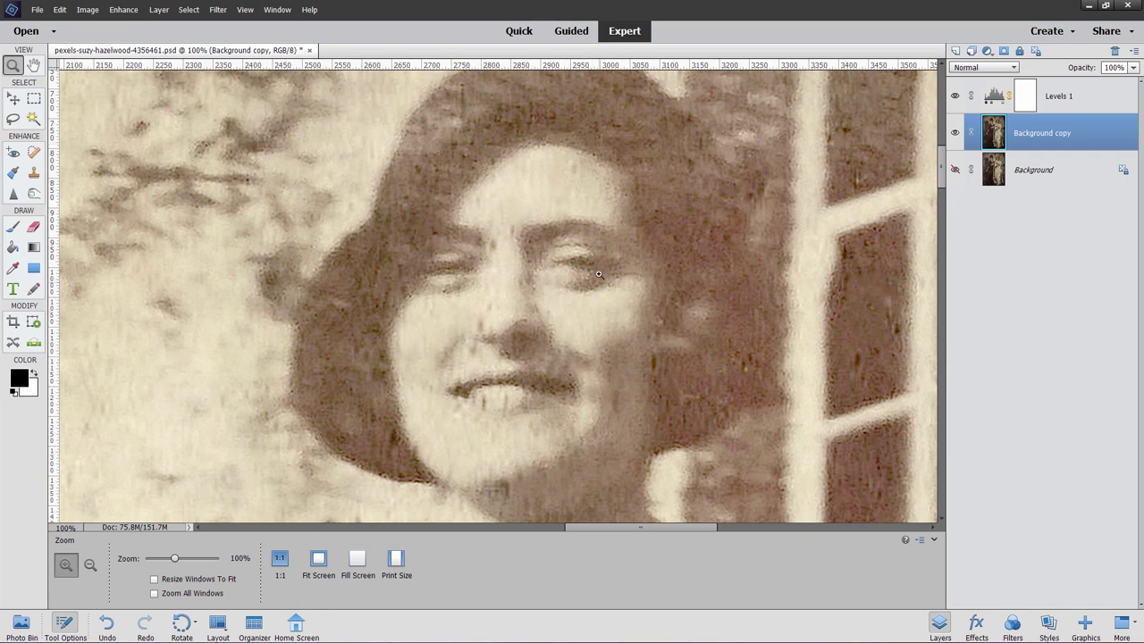
Step: Zoom out to 66.7%, shrink the Spot Healing Brush to 35 px, and heal spots by her lip and eyes
left_click(517, 245, "alt")
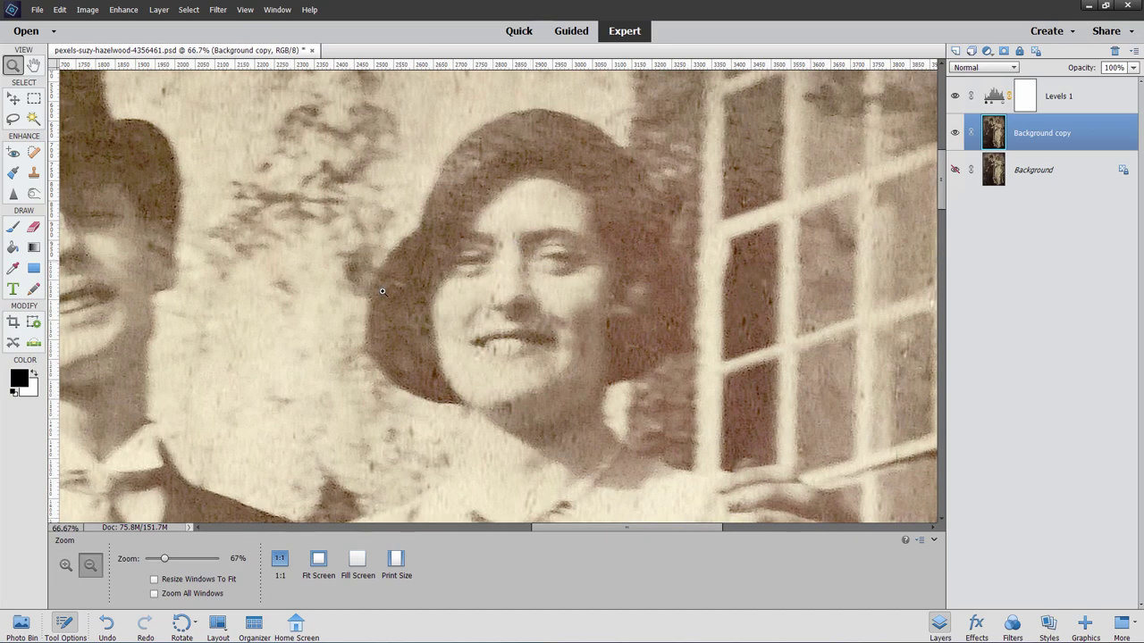
left_click(33, 154)
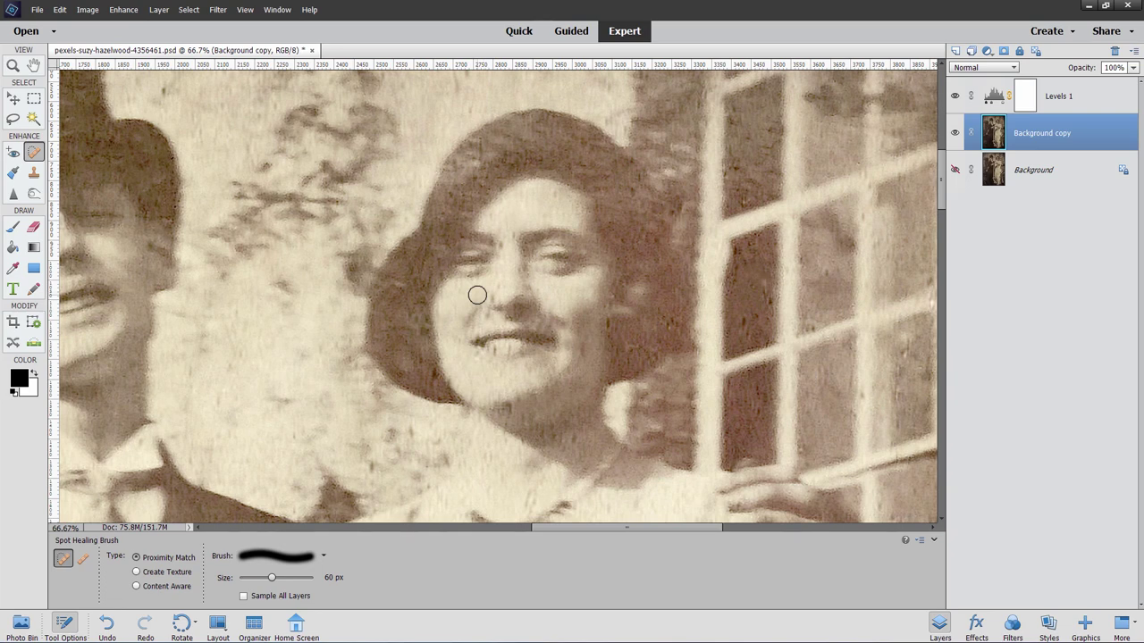
key("bracketleft")
key("bracketleft")
key("bracketleft")
left_click(486, 319)
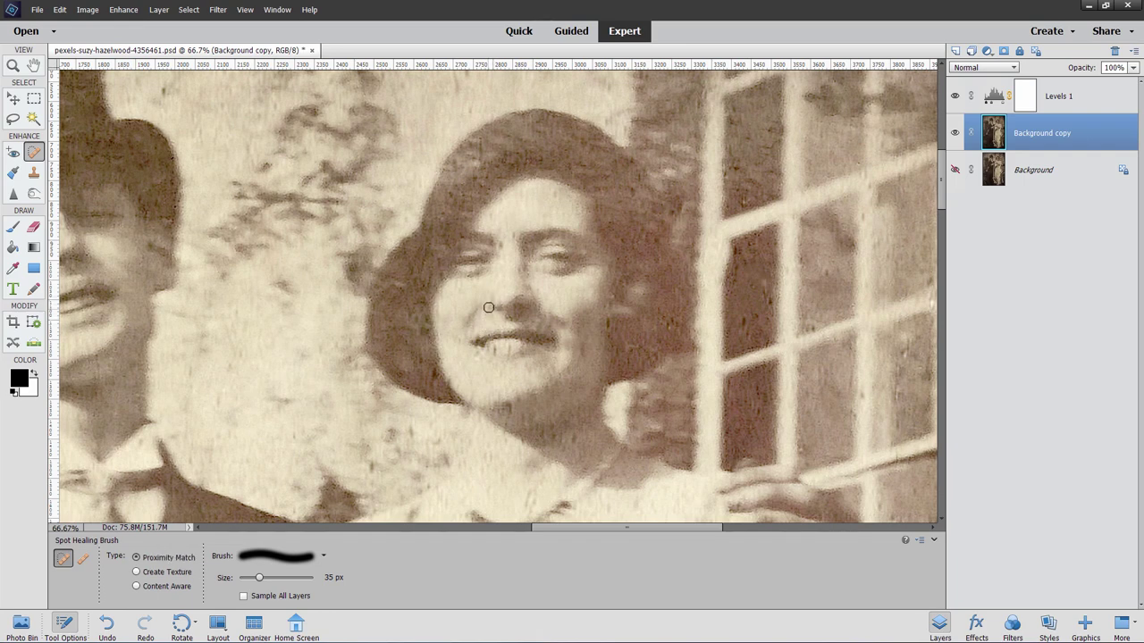
left_click(501, 248)
left_click(521, 274)
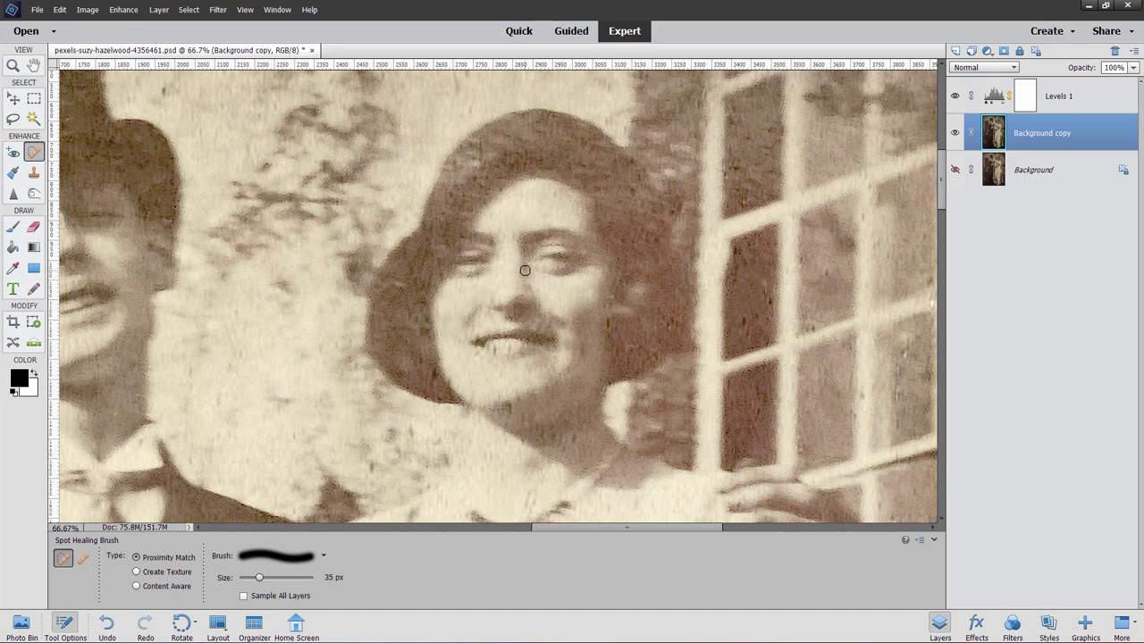
Step: Heal the small spots on her forehead, beside her mouth and on her cheek
left_click(525, 207)
left_click(547, 213)
left_click(567, 200)
left_click(583, 212)
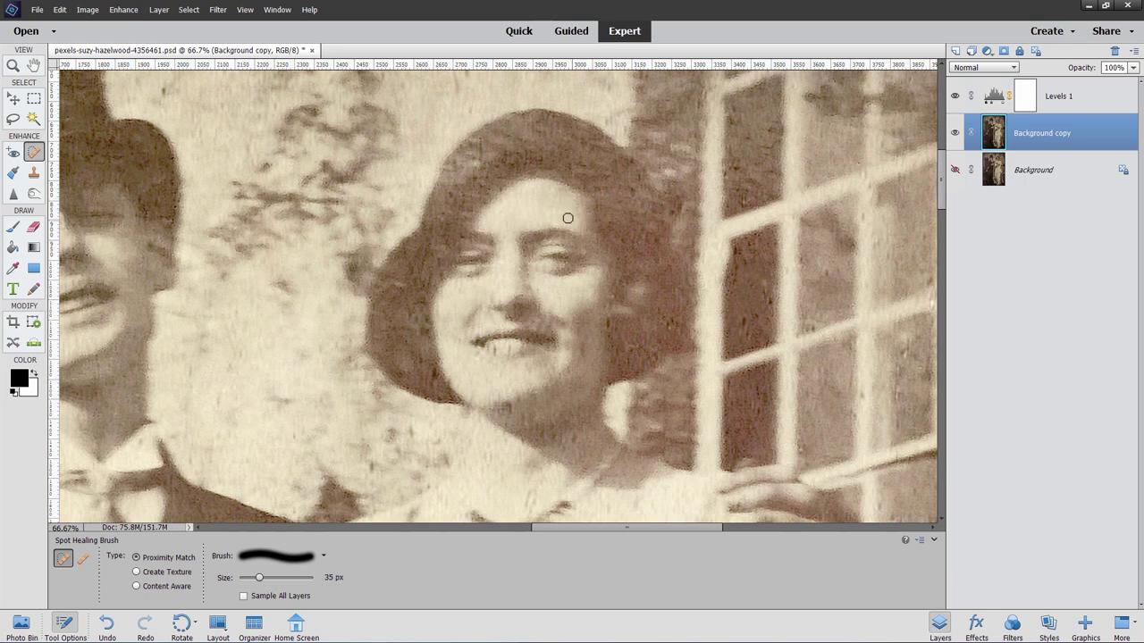
left_click(583, 344)
left_click_drag(611, 321, 609, 333)
Step: Heal the cluster of spots across her chin and lower chin
left_click(521, 407)
left_click(502, 408)
left_click(506, 412)
left_click(506, 416)
left_click(517, 415)
left_click(525, 422)
left_click(543, 432)
left_click(567, 443)
left_click(563, 447)
left_click(578, 440)
Step: Heal the spots under her lower lip, at the lip corners, left cheek and hair edge
left_click(497, 355)
left_click(487, 360)
left_click(478, 338)
left_click(454, 339)
left_click(436, 313)
left_click(404, 285)
Step: Heal the remaining marks on her hair top, cheeks and chin and a dark patch above
left_click_drag(481, 139, 480, 163)
left_click_drag(662, 310, 672, 329)
left_click(542, 294)
left_click(502, 373)
left_click(635, 179)
mouse_move(301, 260)
left_mouse_down()
mouse_move(402, 301)
mouse_move(505, 301)
mouse_move(505, 375)
left_mouse_up()
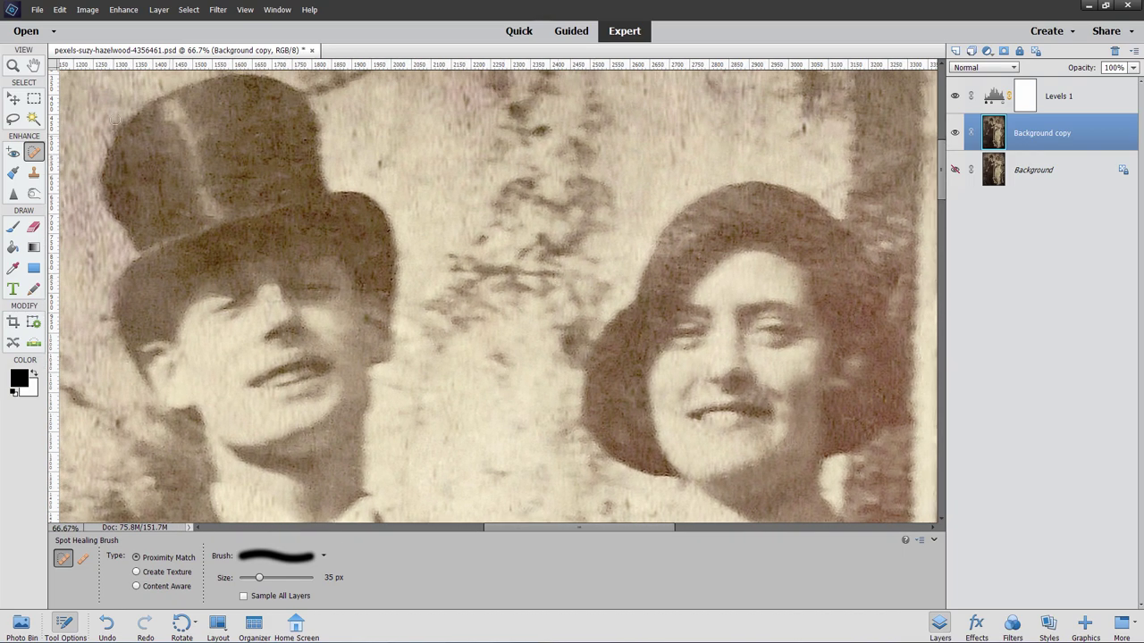
left_click(14, 67)
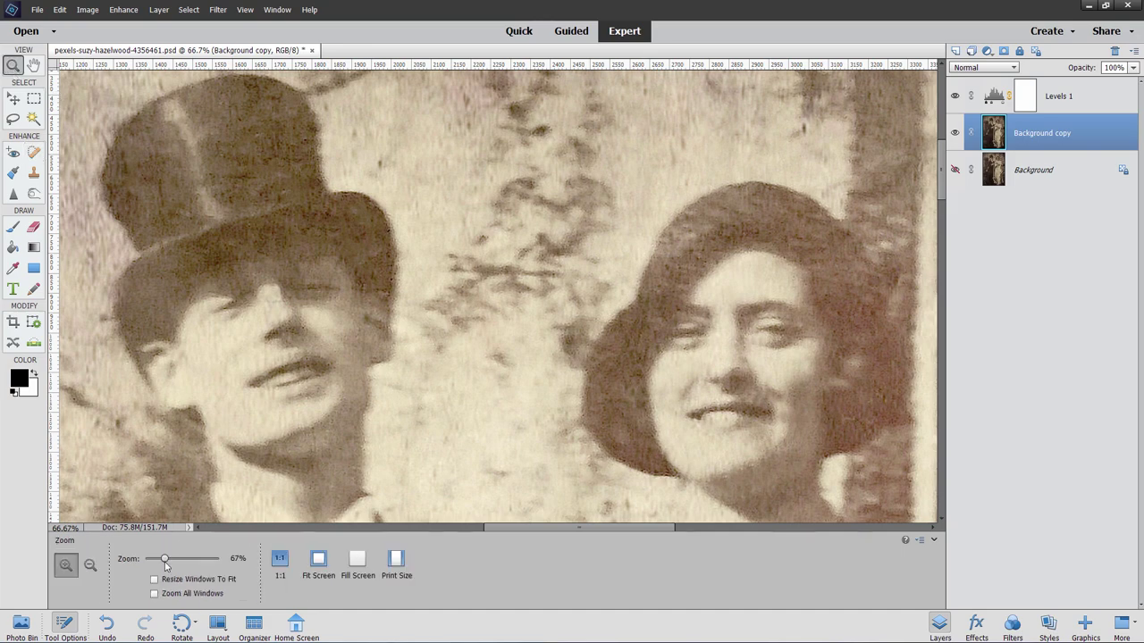
Step: Zoom out to 50% and set up the Burn tool on Shadows at 900 px, 18%
left_click_drag(165, 565, 160, 566)
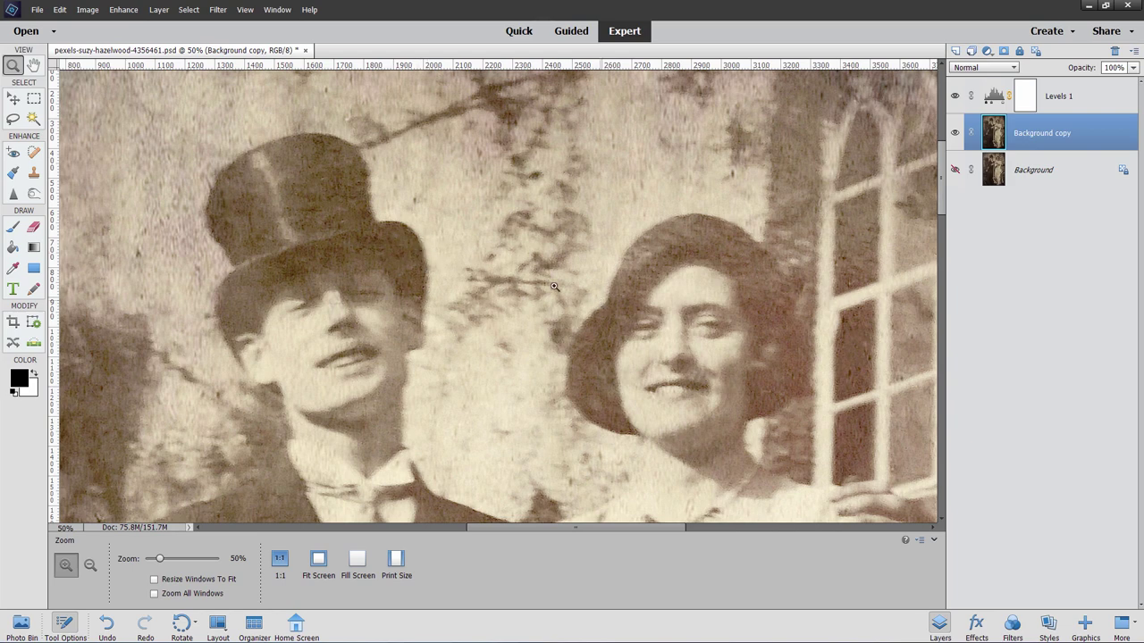
left_click(34, 193)
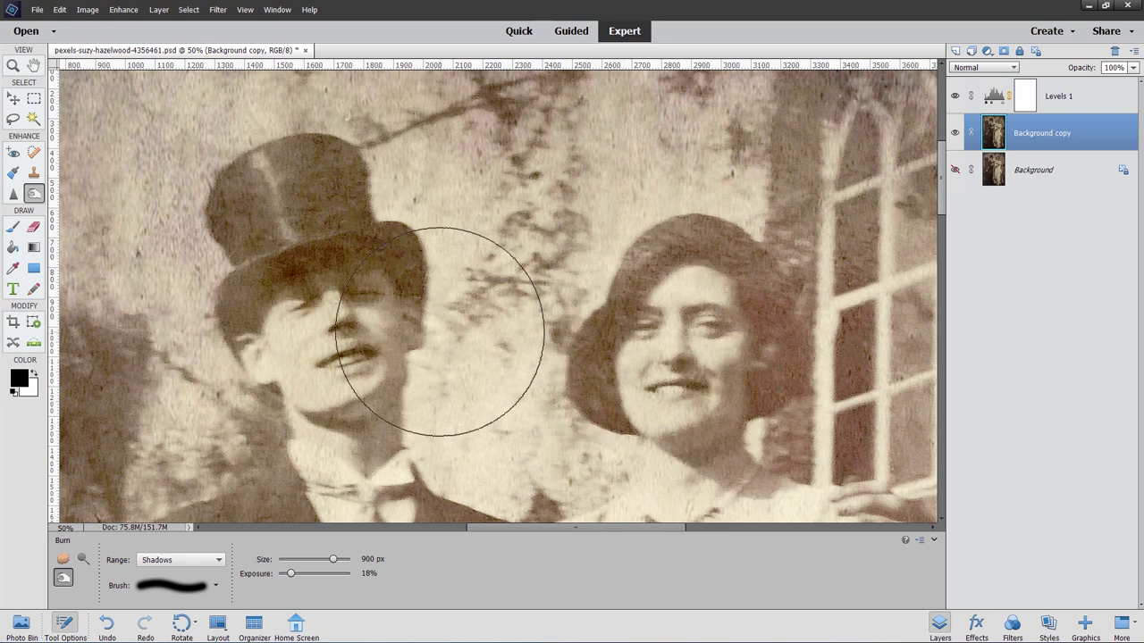
key("ctrl+z")
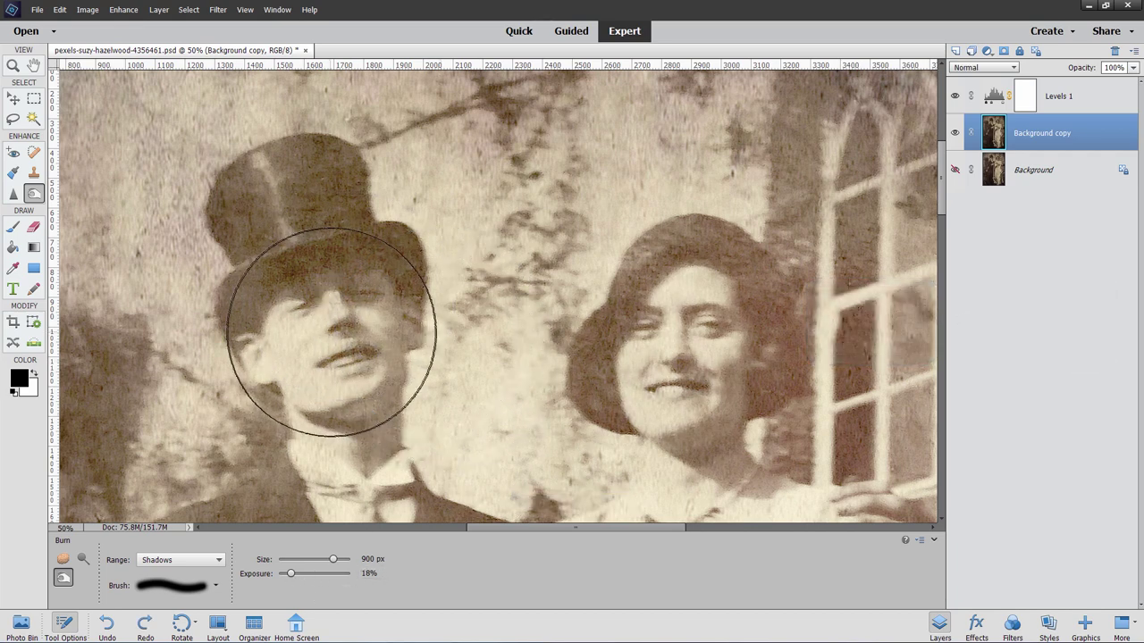
Step: Burn the shadows on both faces, undoing the stray strokes over the foliage and hat
left_click(333, 332)
mouse_move(682, 327)
left_mouse_down()
mouse_move(653, 433)
mouse_move(626, 396)
mouse_move(710, 398)
mouse_move(728, 361)
mouse_move(694, 314)
mouse_move(635, 332)
left_mouse_up()
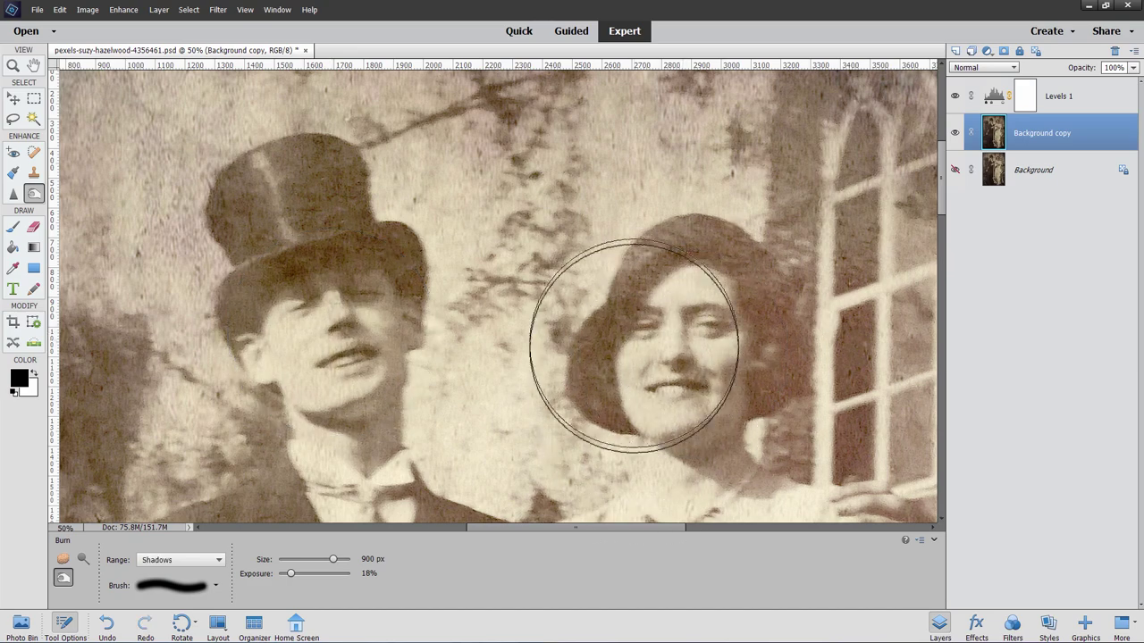
mouse_move(385, 361)
left_mouse_down()
mouse_move(745, 337)
mouse_move(441, 271)
mouse_move(344, 201)
mouse_move(280, 184)
mouse_move(295, 184)
mouse_move(274, 170)
mouse_move(456, 188)
left_mouse_up()
key("ctrl+z")
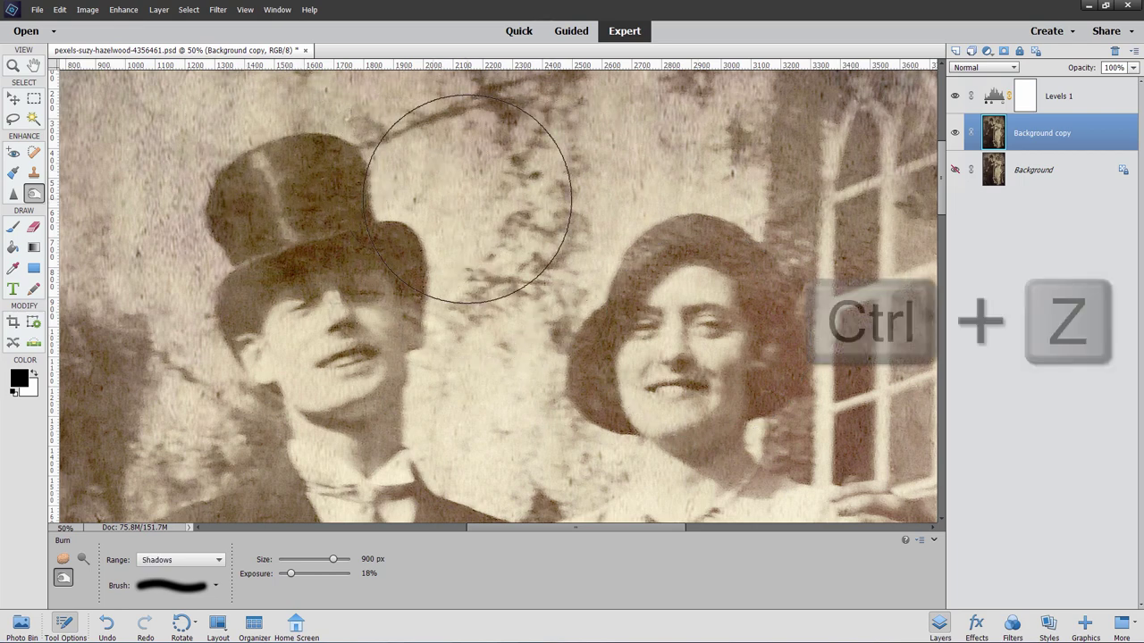
key("ctrl+z")
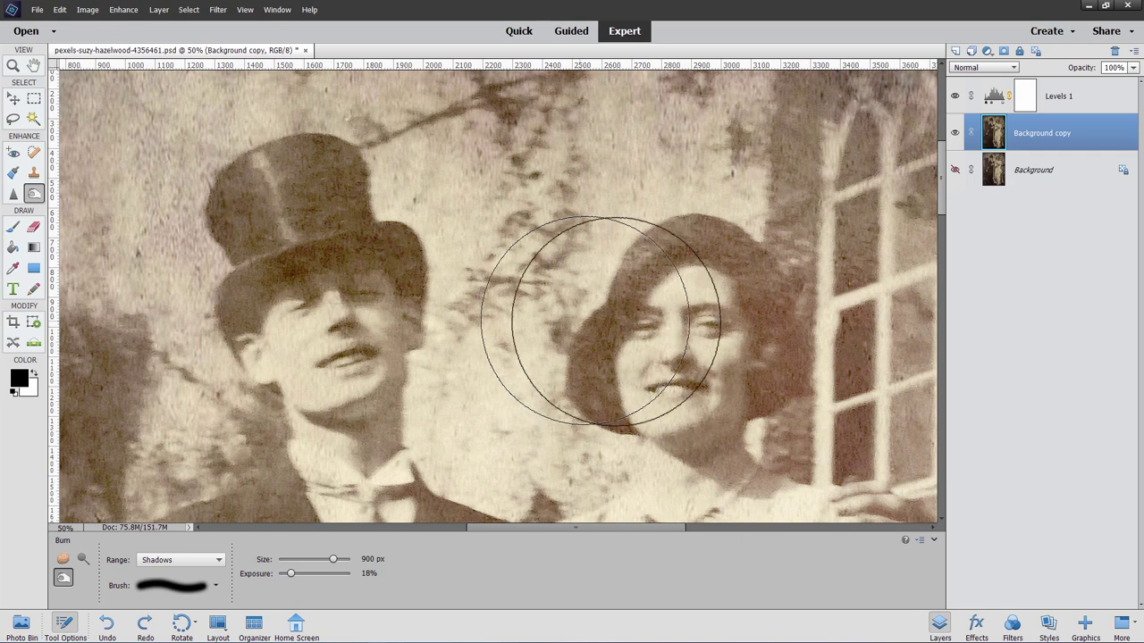
left_click(12, 194)
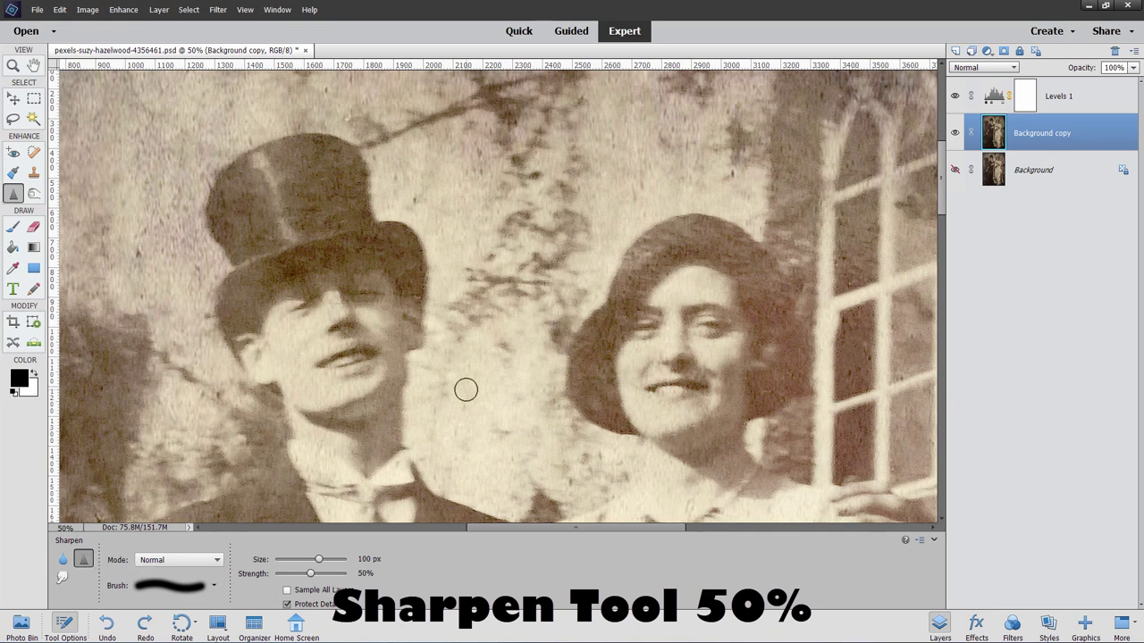
Step: Test-sharpen the woman's face with an 800 px Sharpen brush, undo it, and fit the photo on screen
key("bracketright")
key("bracketright")
key("bracketright")
key("bracketright")
key("bracketright")
key("bracketright")
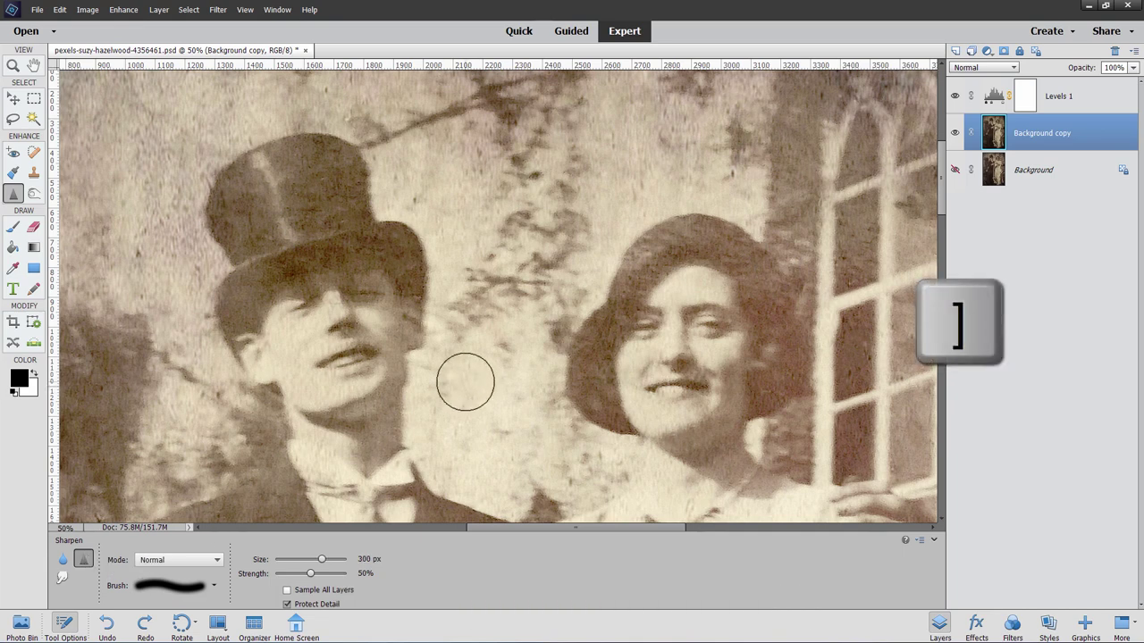
key("bracketright")
key("bracketright")
key("bracketright")
key("bracketright")
key("bracketright")
key("bracketright")
key("bracketright")
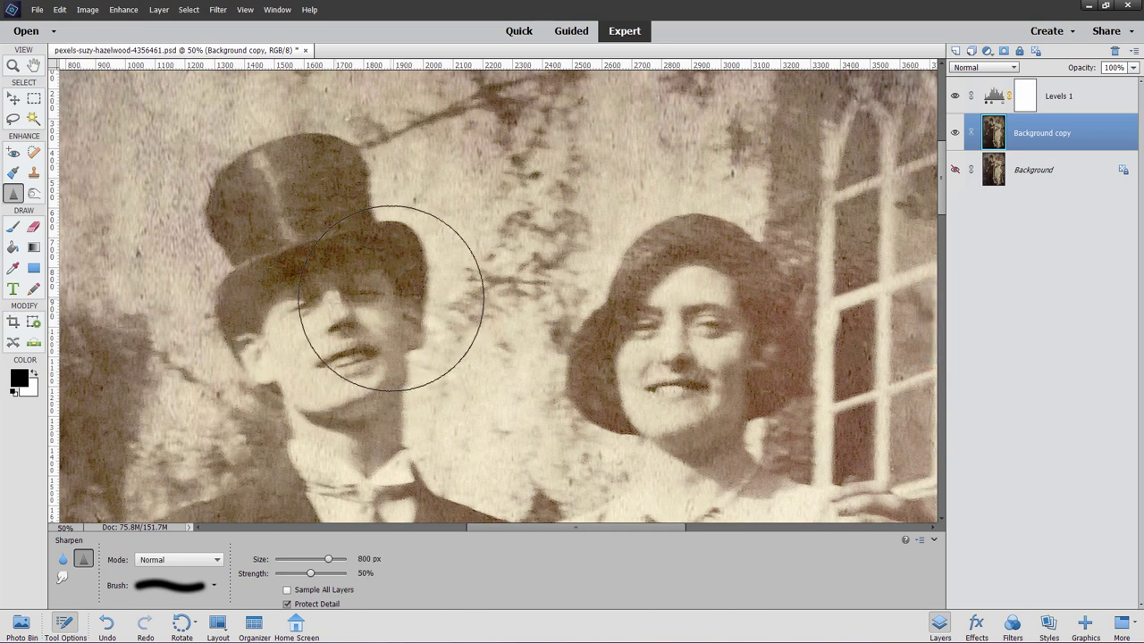
mouse_move(688, 355)
left_mouse_down()
mouse_move(825, 366)
mouse_move(574, 371)
left_mouse_up()
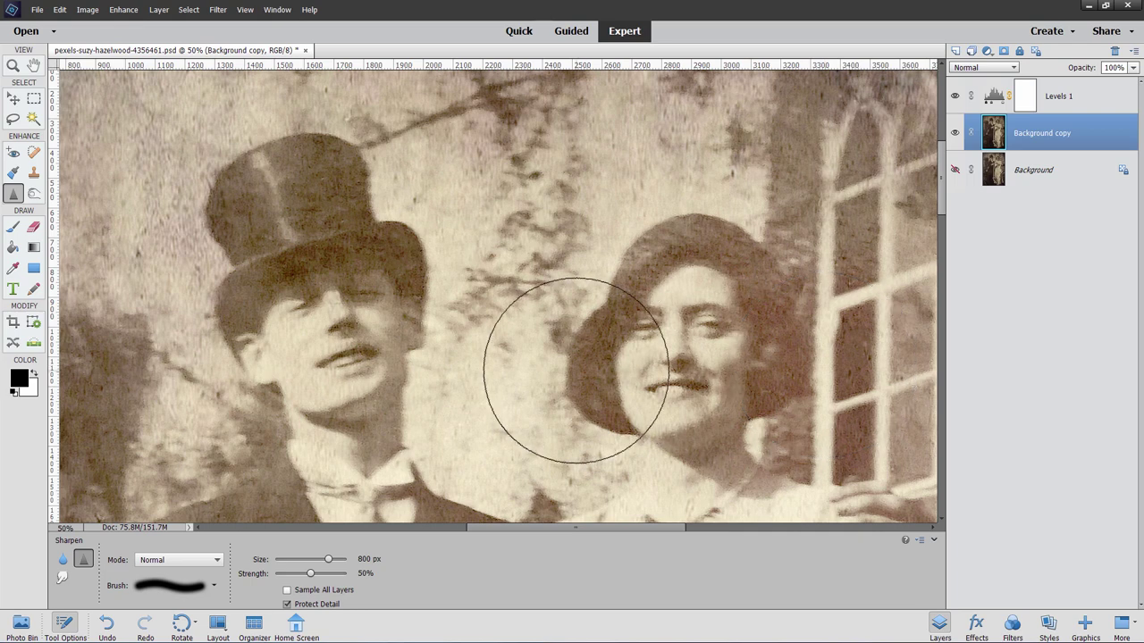
key("ctrl+z")
key("ctrl+z")
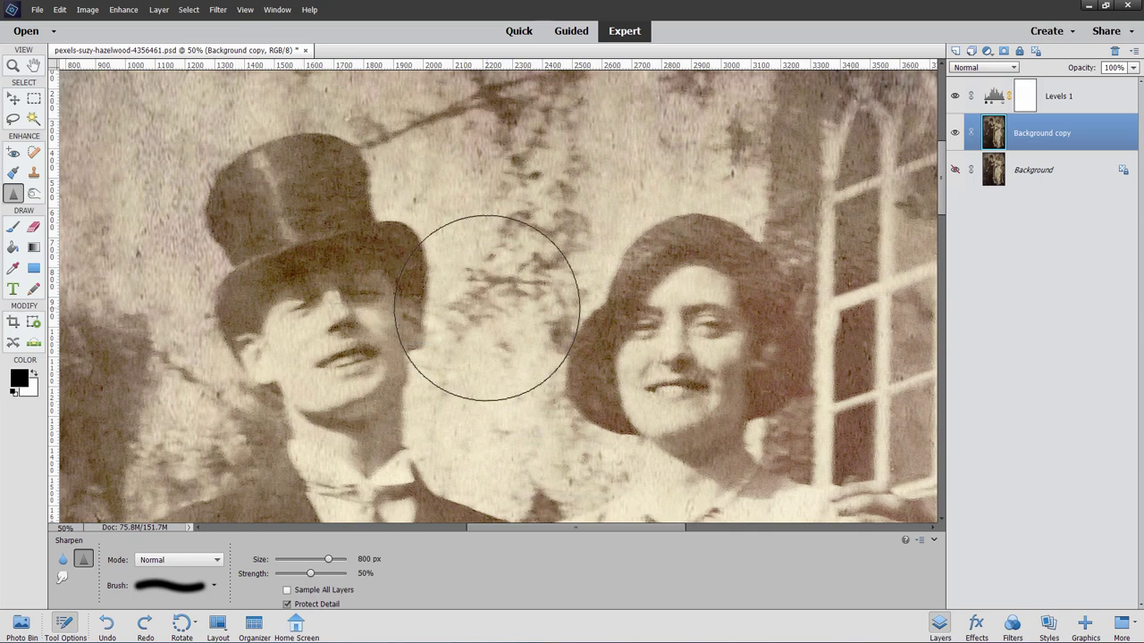
key("ctrl+0")
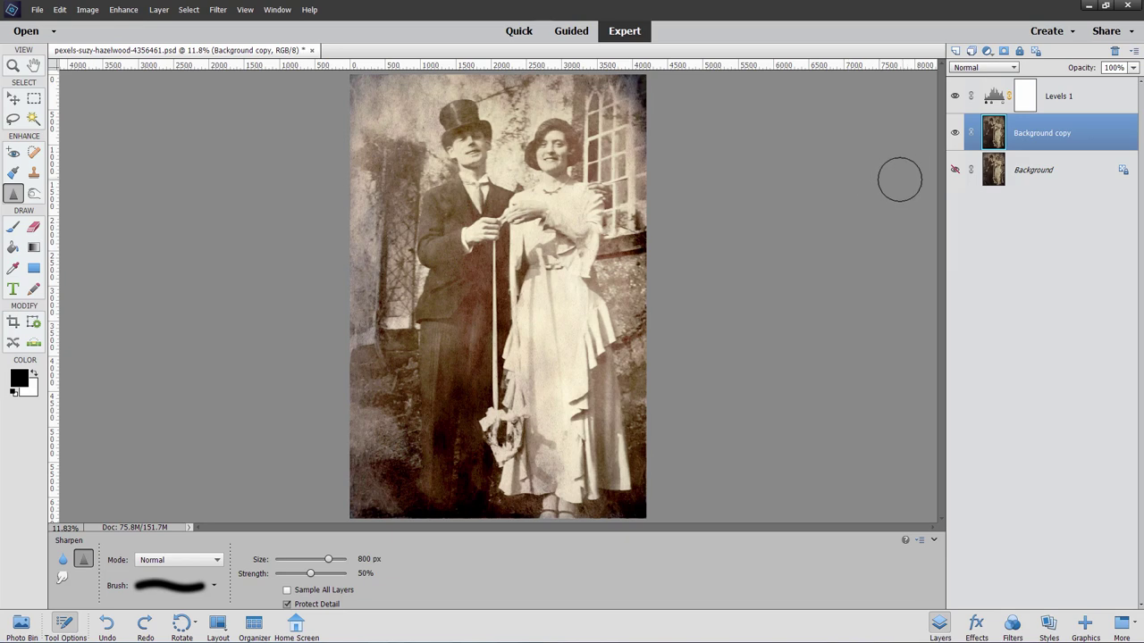
Step: Compare before and after by toggling the restored Background copy layer off and back on
left_click(954, 133)
left_click(955, 133)
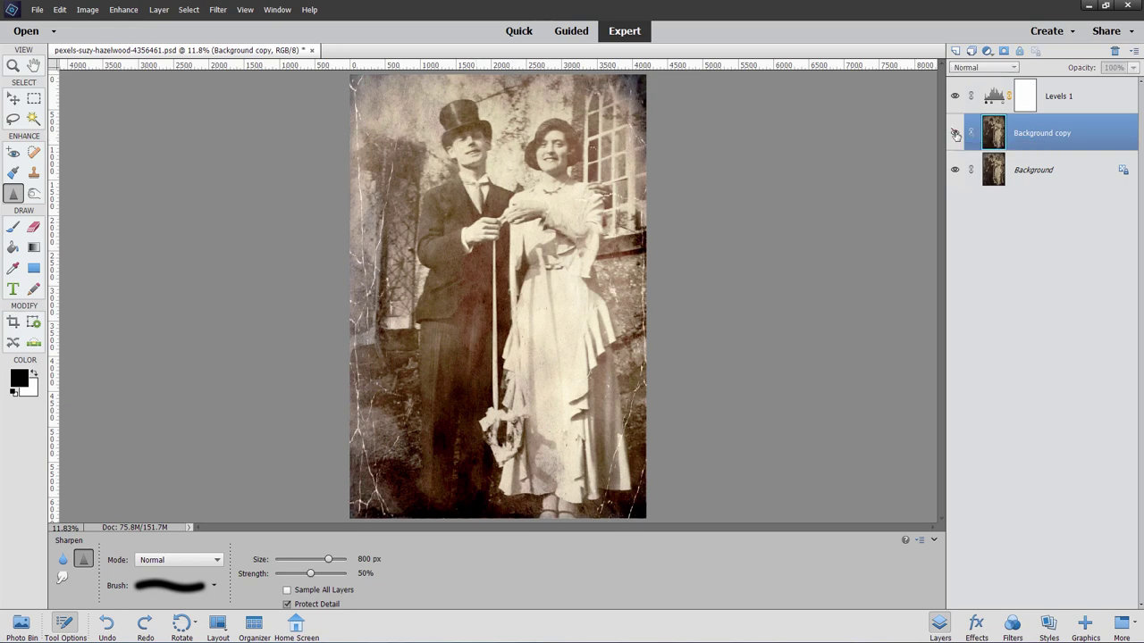
left_click(954, 134)
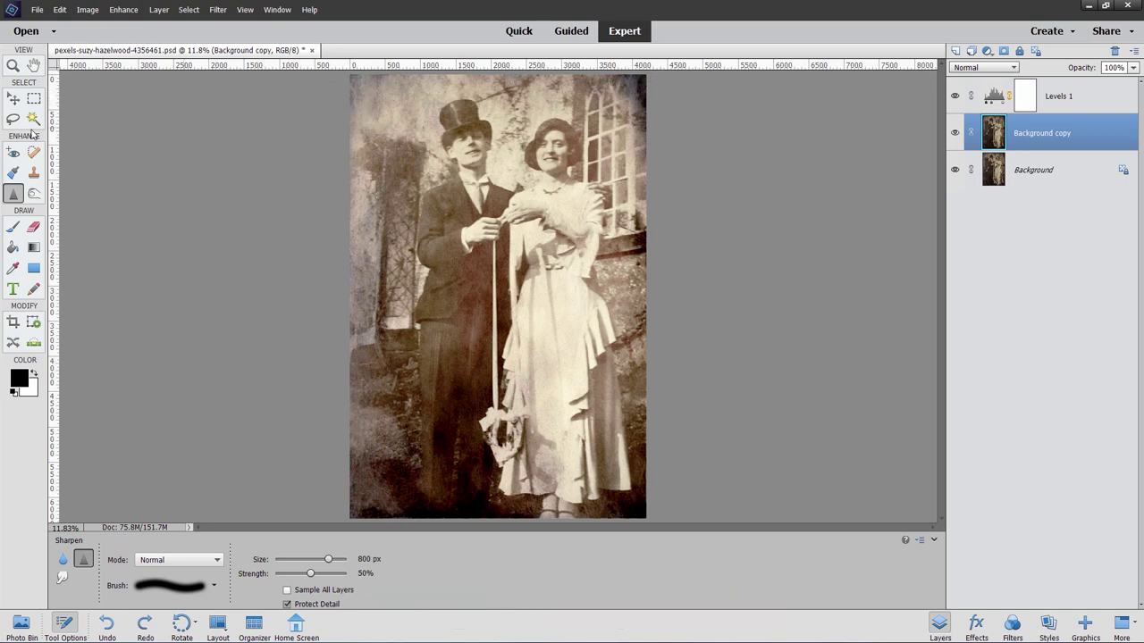
left_click(12, 99)
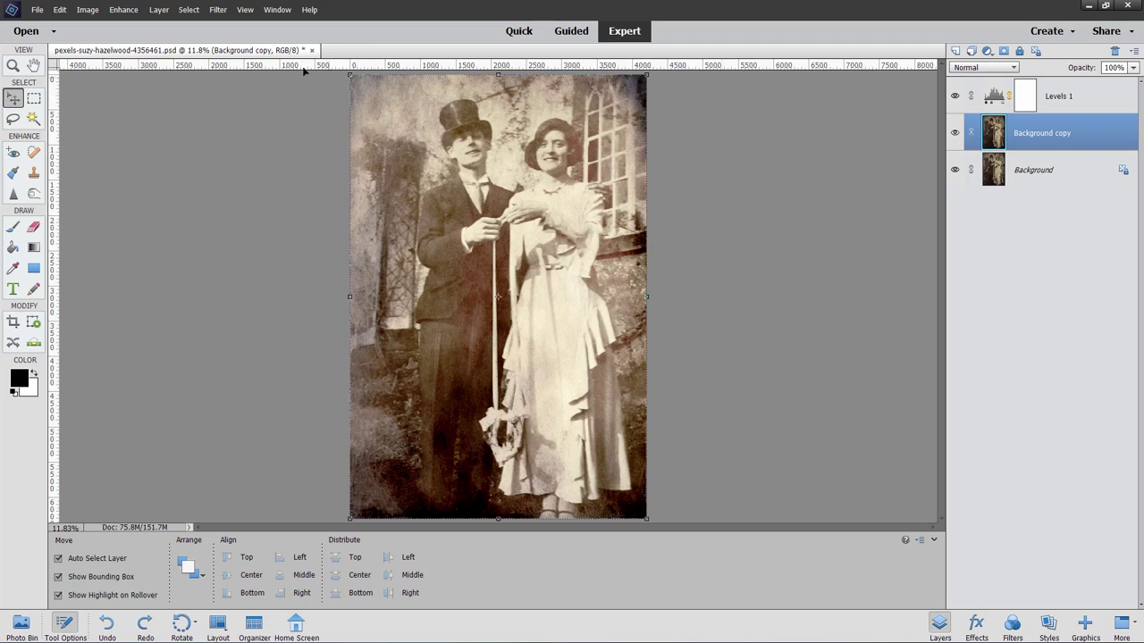
left_click(216, 11)
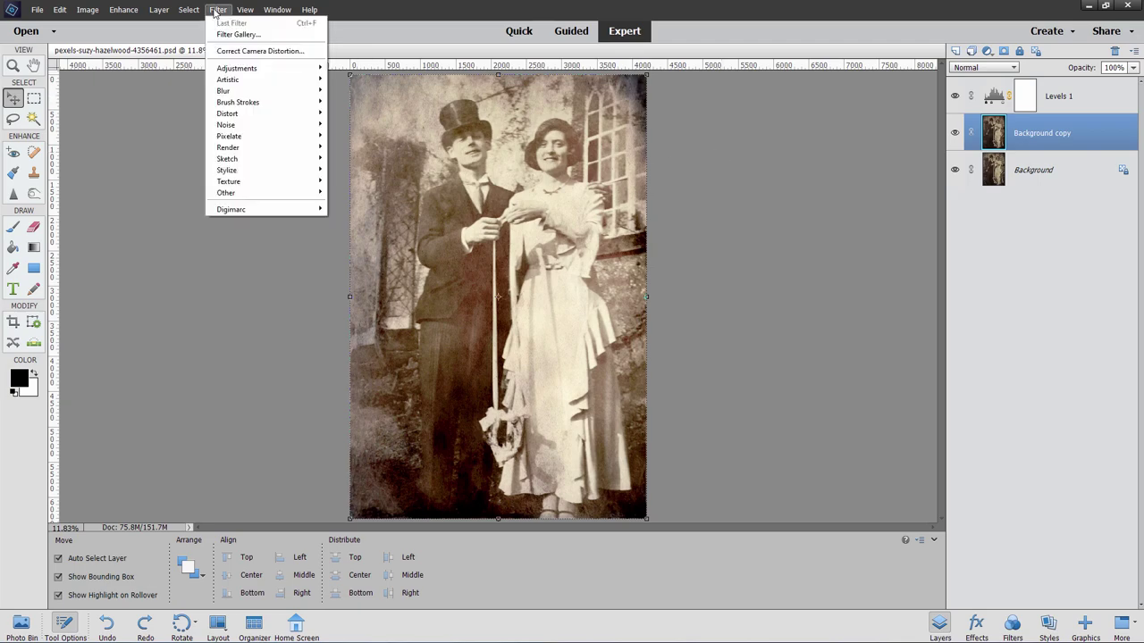
left_click(250, 51)
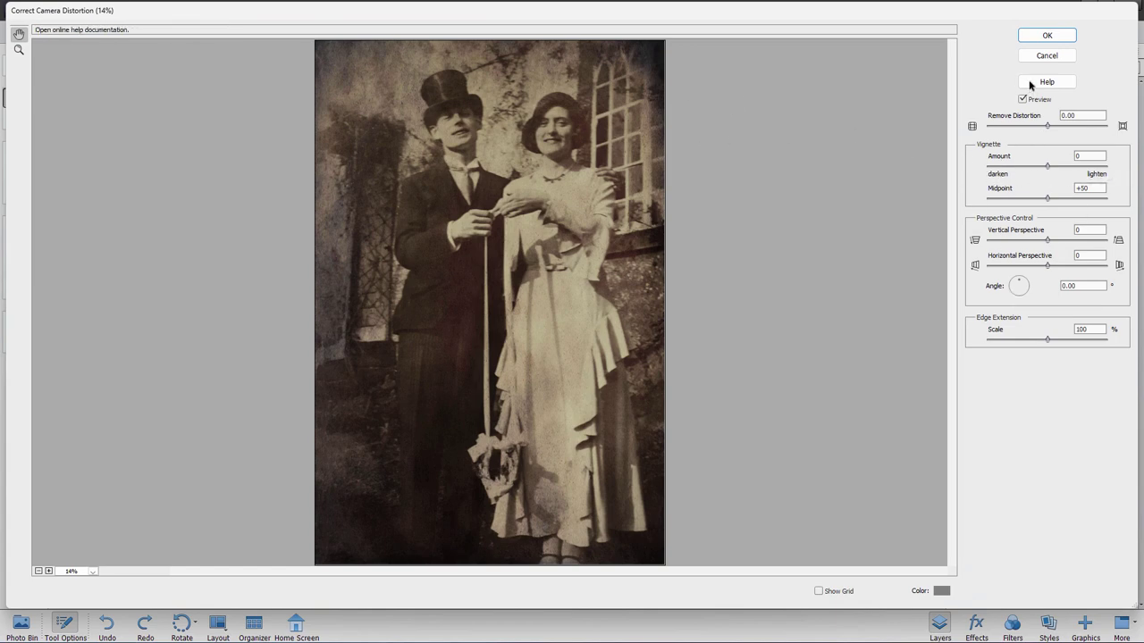
left_click(1020, 57)
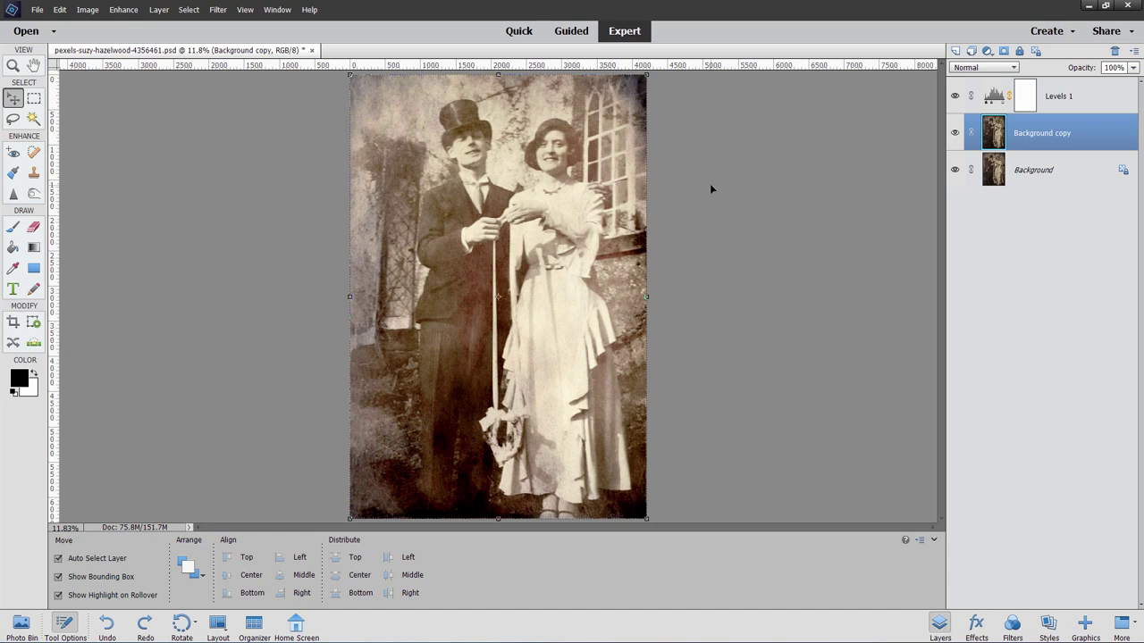
Step: Dodge shadows beside the man and the top-left and bottom-left corners at 1300 px, 18% exposure
left_click(33, 194)
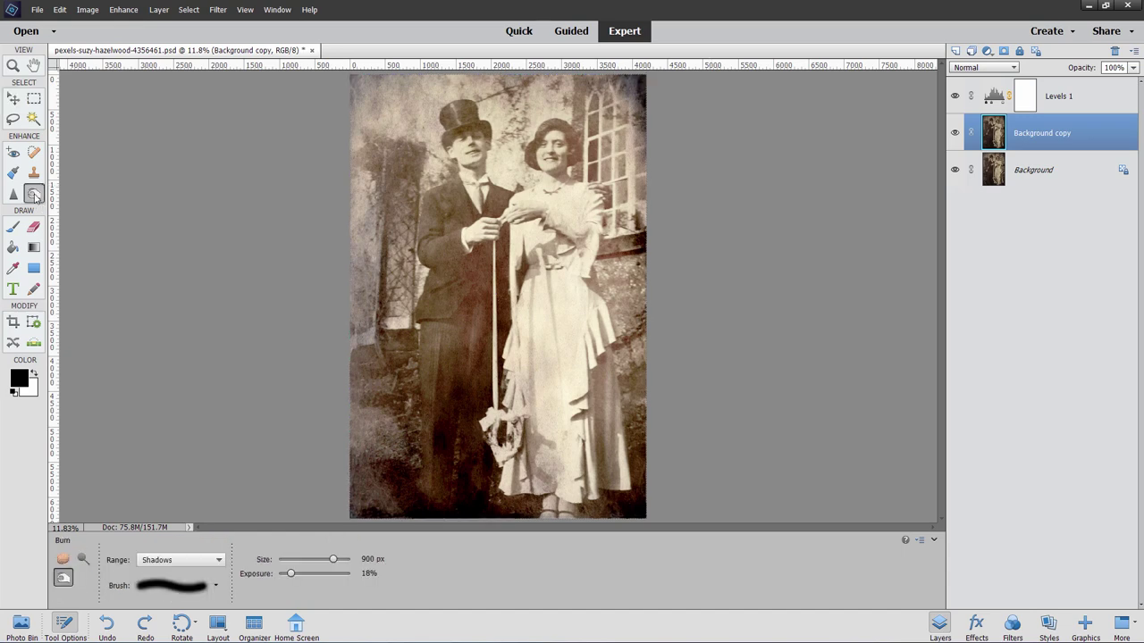
left_click(83, 560)
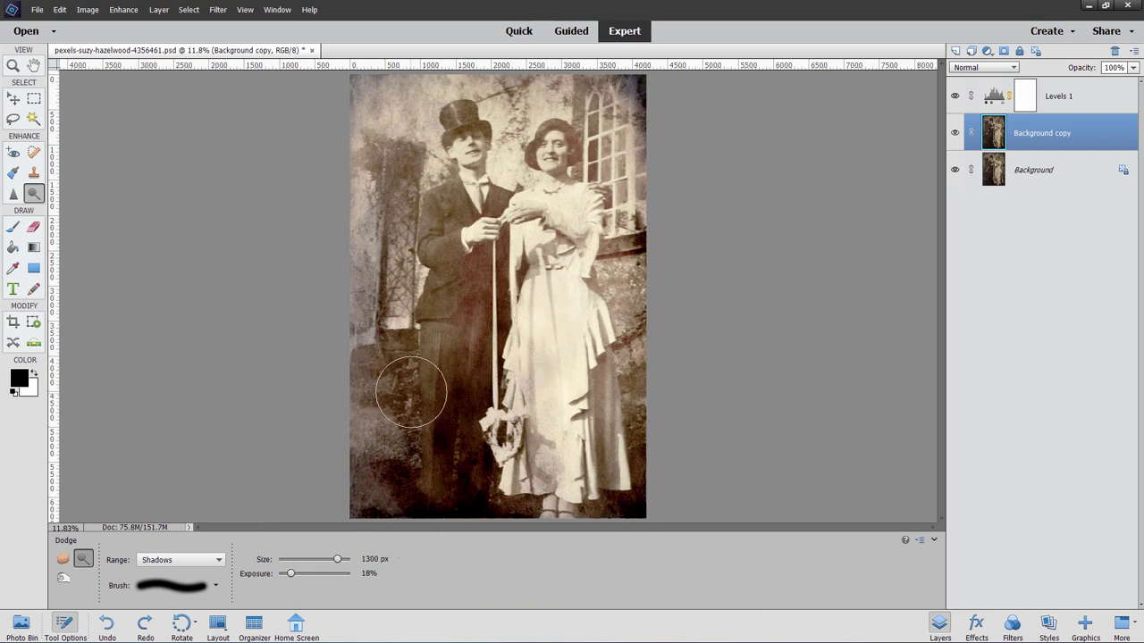
mouse_move(397, 314)
left_mouse_down()
mouse_move(426, 362)
mouse_move(408, 351)
mouse_move(434, 288)
left_mouse_up()
left_click_drag(346, 76, 352, 81)
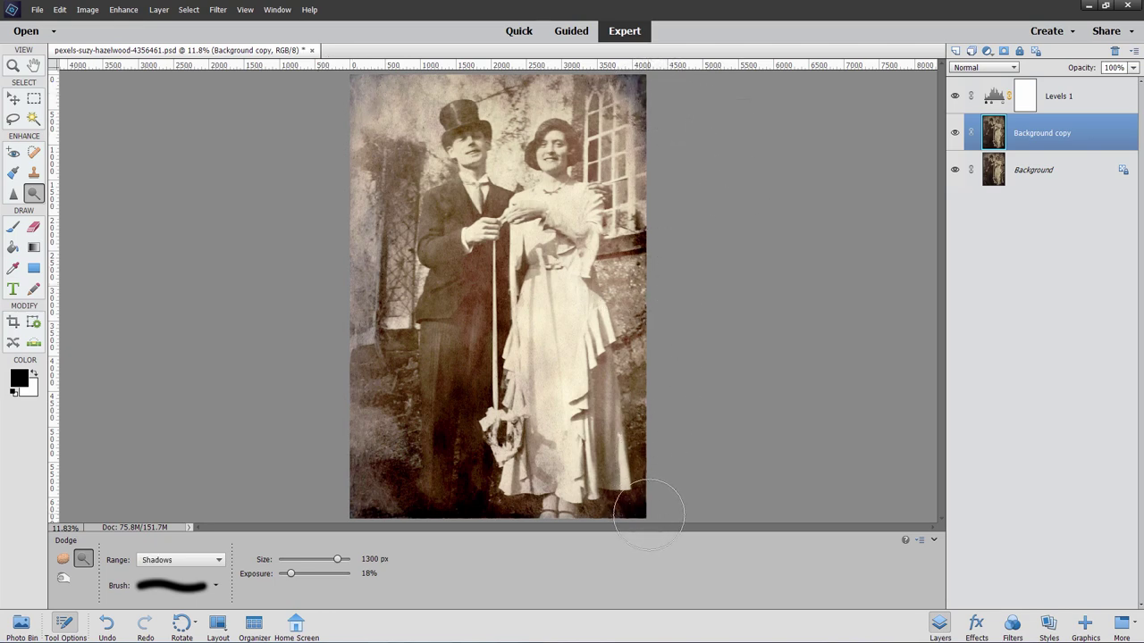
left_click_drag(362, 490, 369, 501)
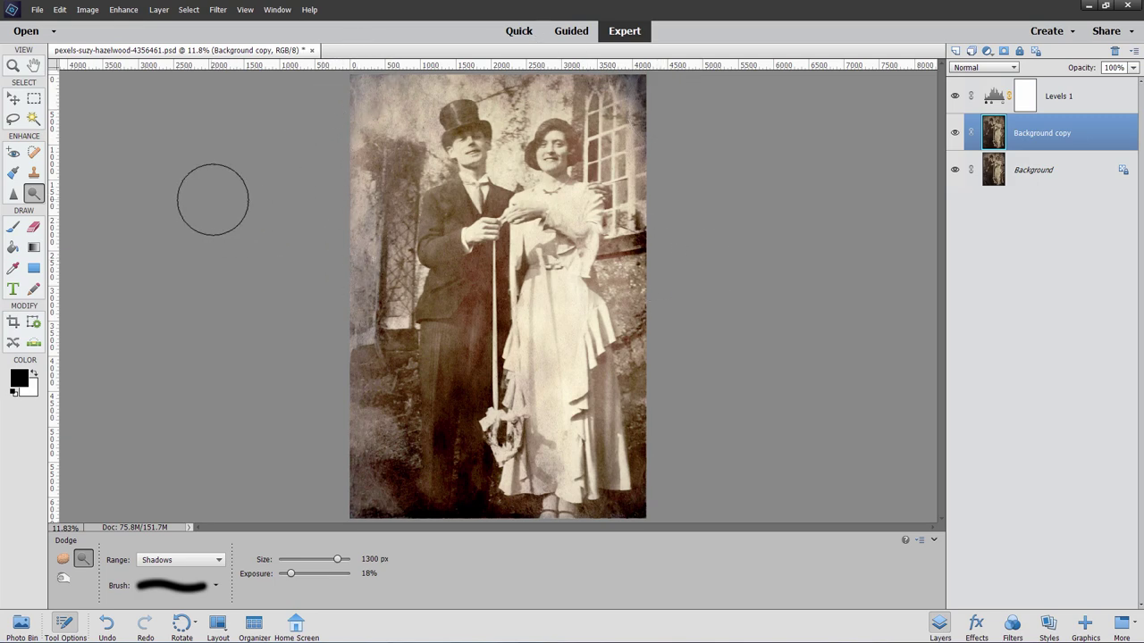
key("v")
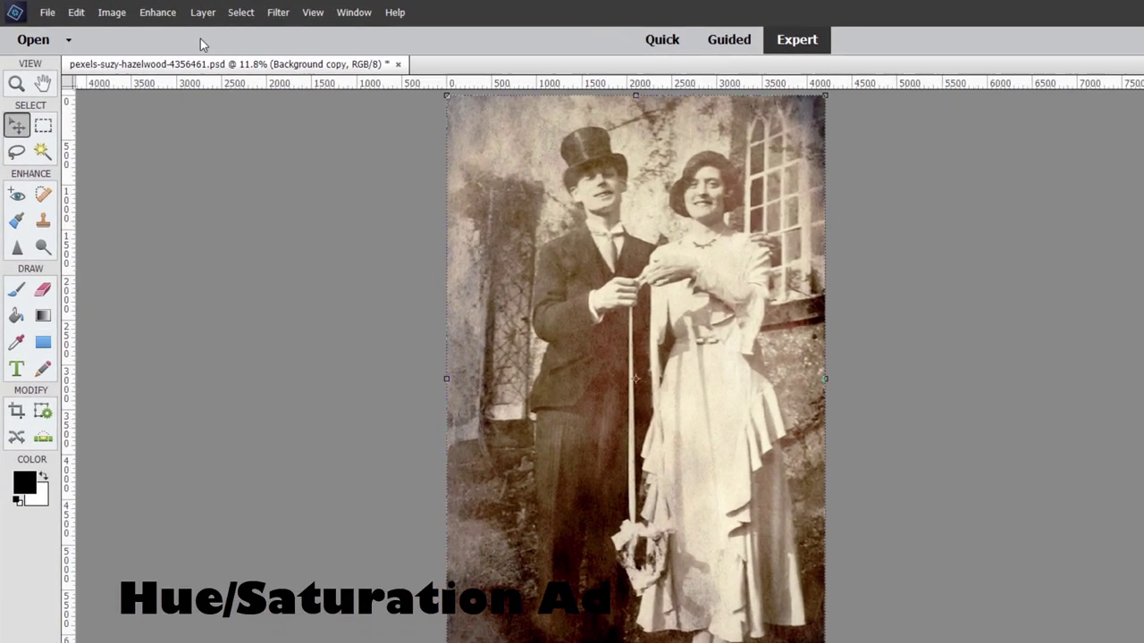
Step: Add a new Hue/Saturation 1 adjustment layer
left_click(158, 9)
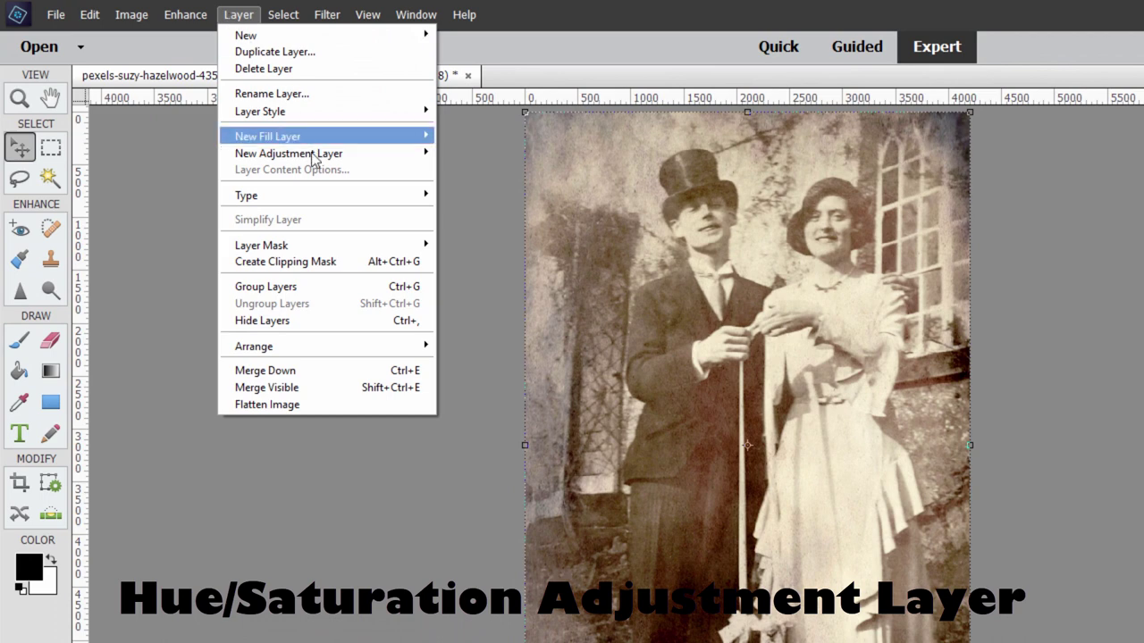
mouse_move(313, 154)
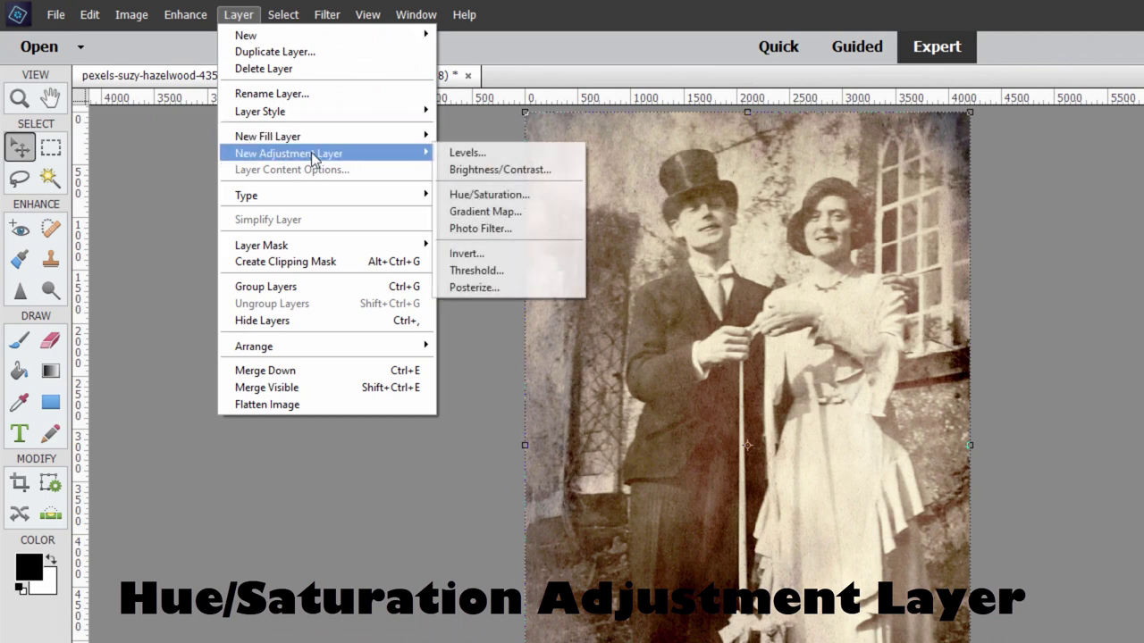
left_click(489, 195)
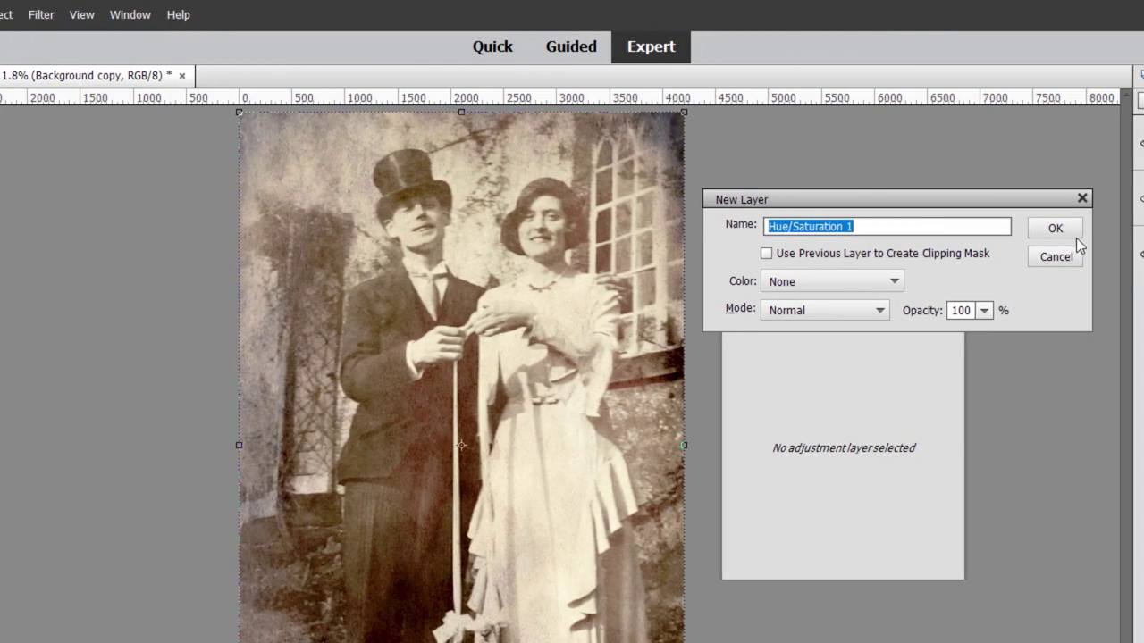
left_click(1074, 230)
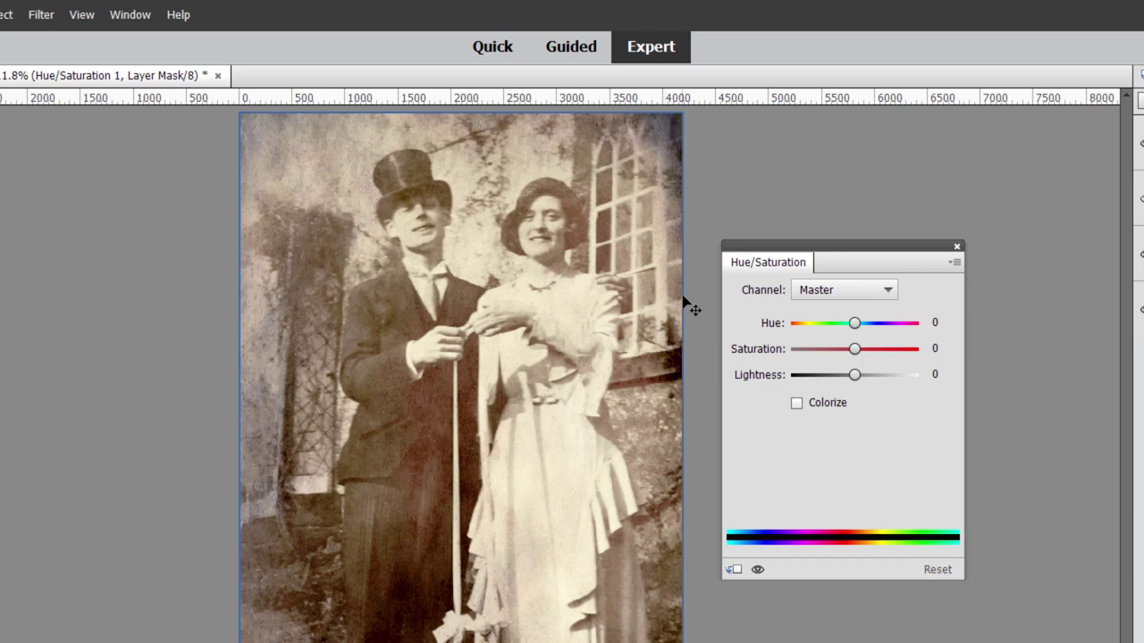
Step: Lower the Yellows saturation to −61 and the Reds saturation to −38
left_click(823, 289)
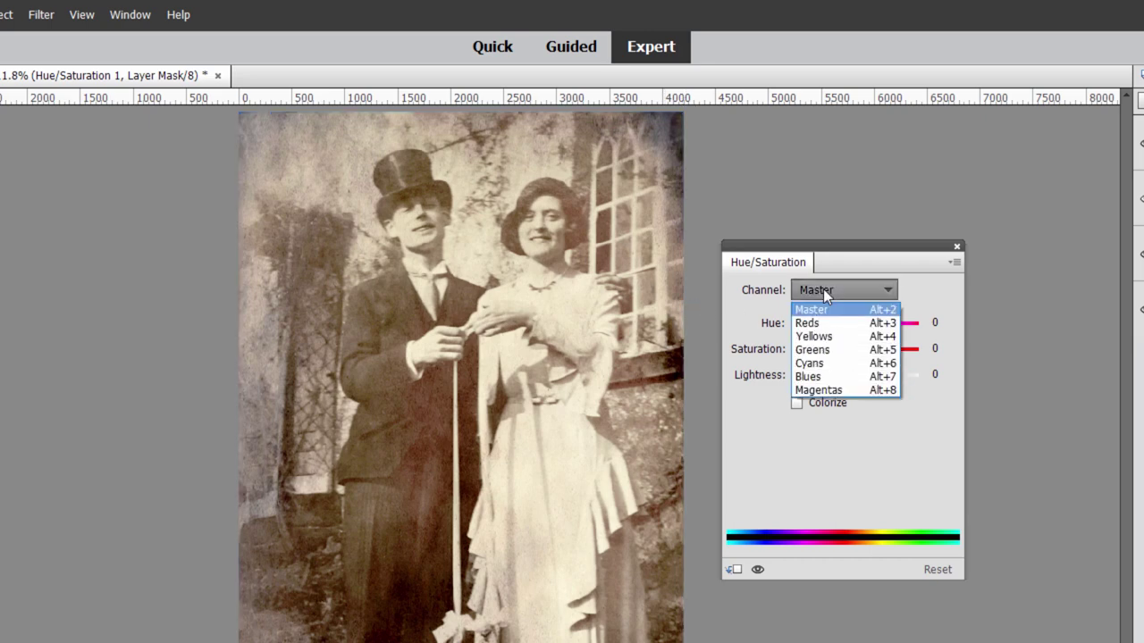
left_click(834, 338)
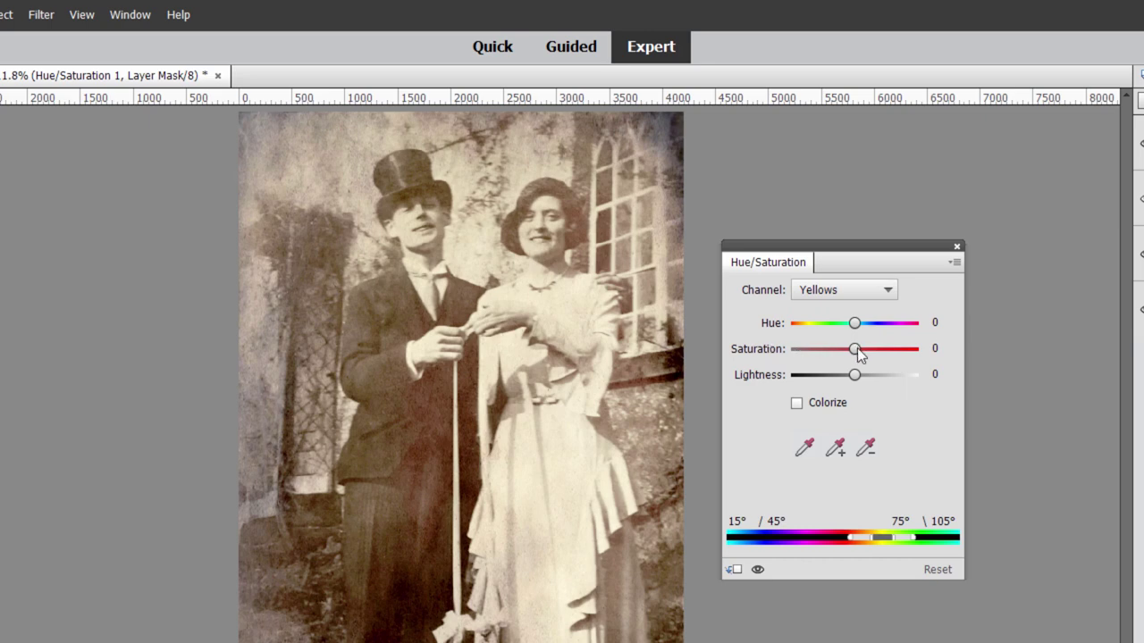
left_click_drag(854, 349, 820, 349)
mouse_move(816, 349)
left_mouse_down()
mouse_move(777, 349)
mouse_move(817, 349)
left_mouse_up()
left_click(855, 289)
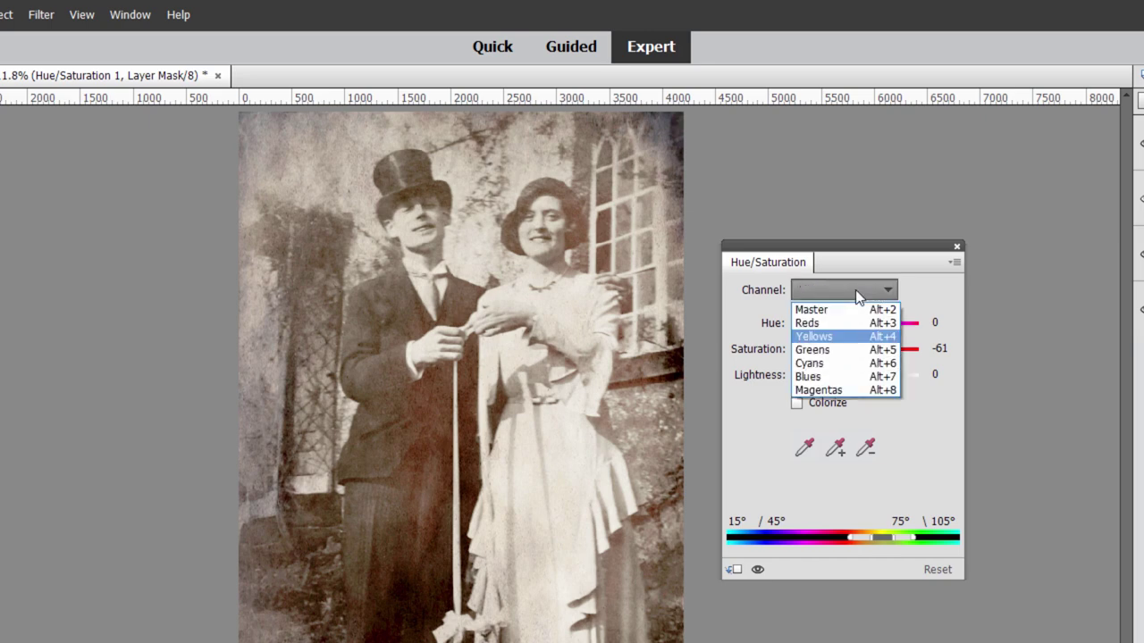
left_click(840, 322)
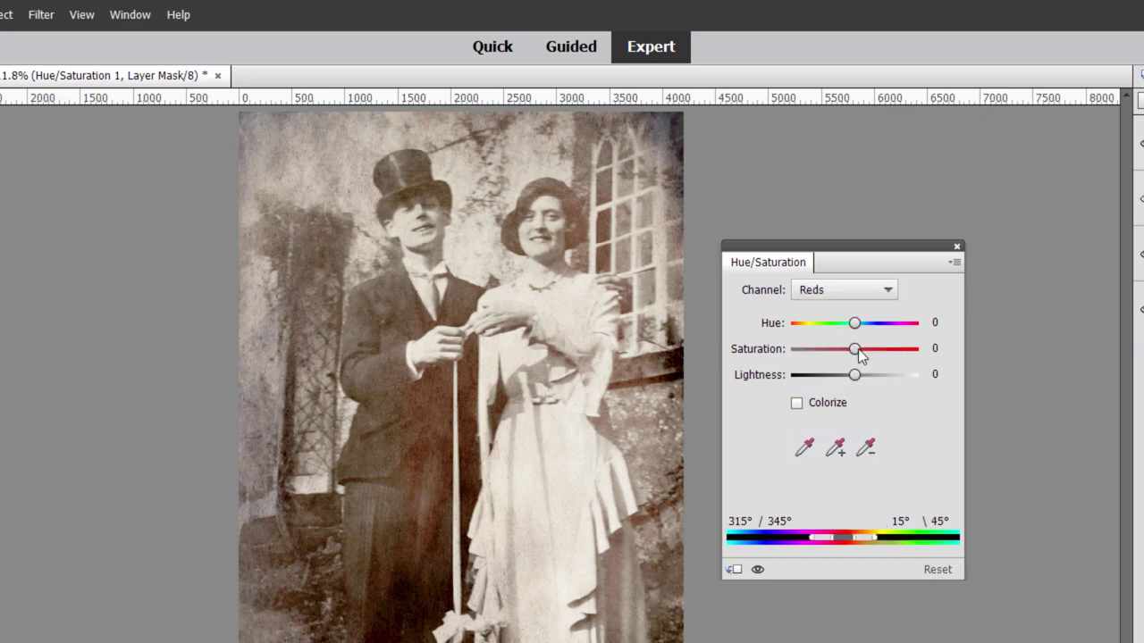
left_click_drag(856, 348, 827, 351)
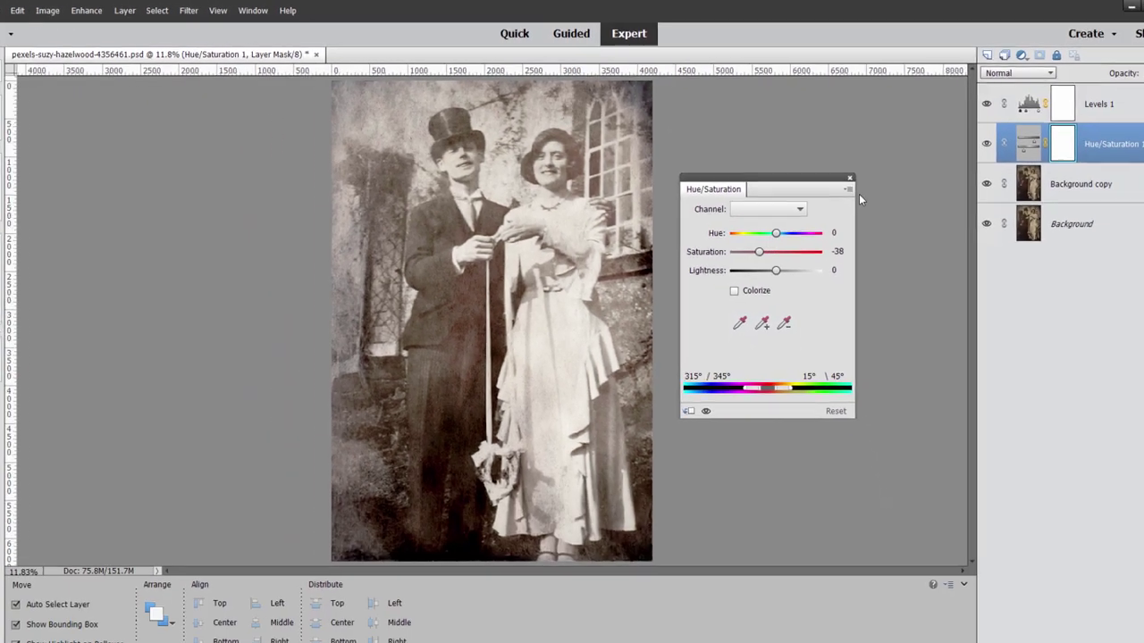
left_click(957, 246)
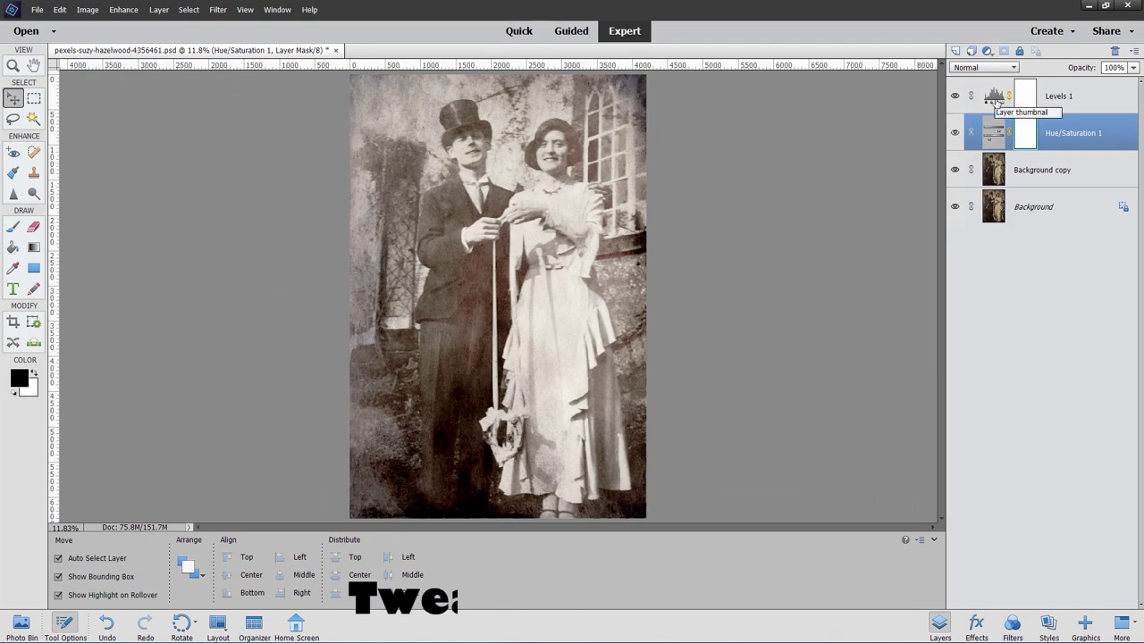
Step: Reopen Levels 1 and set its input levels to 20, 1.54 and 182
double_click(994, 99)
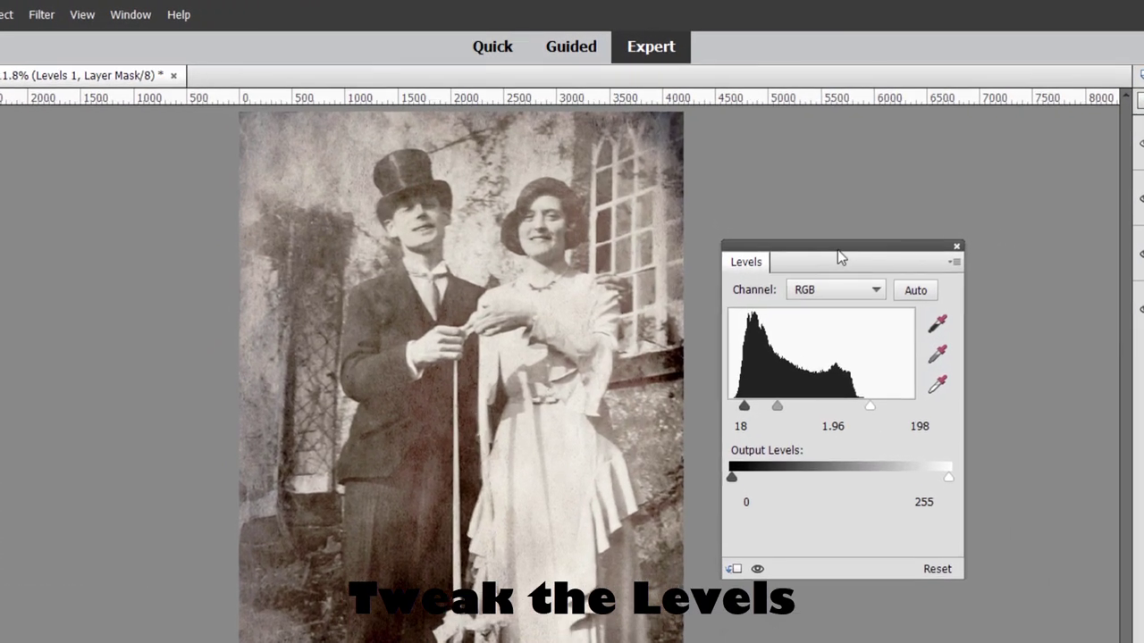
left_click_drag(748, 168, 758, 163)
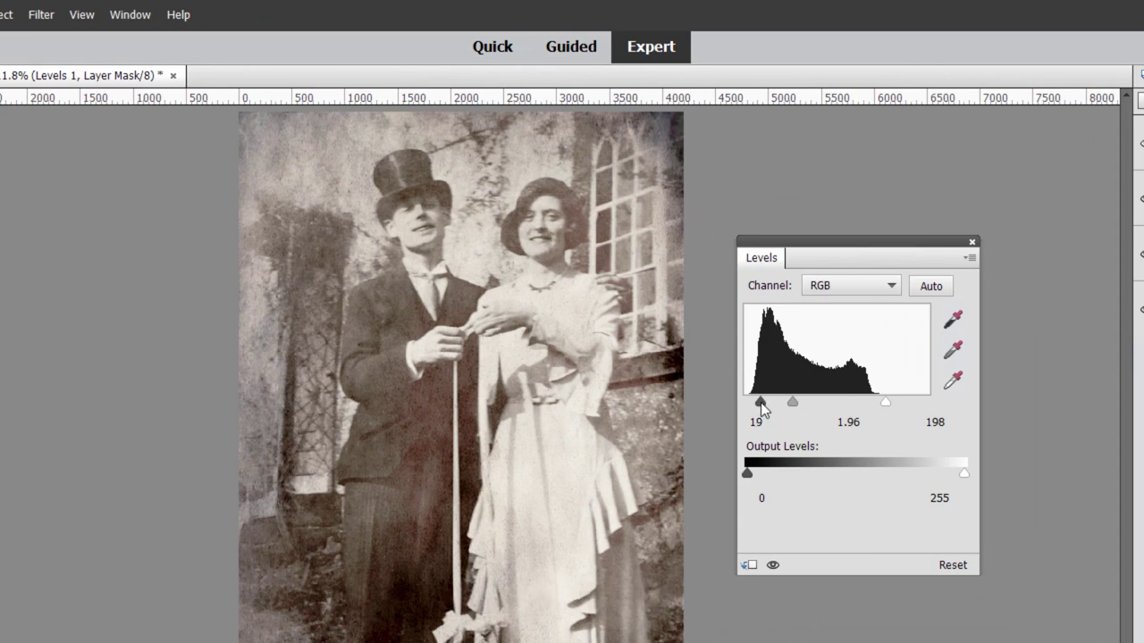
left_click_drag(761, 404, 805, 401)
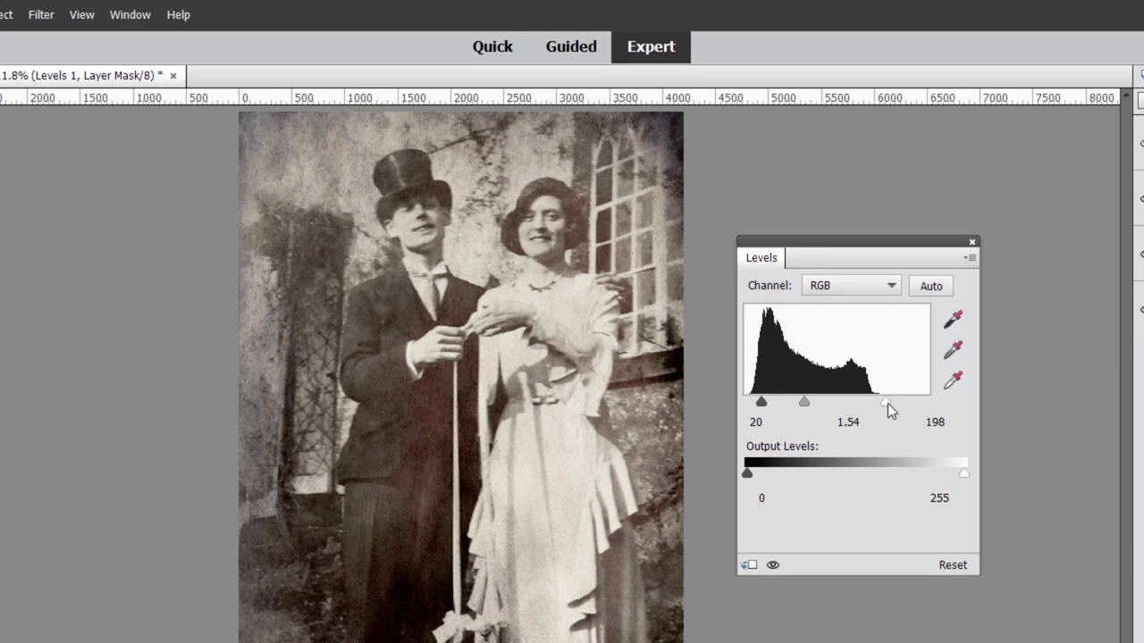
left_click_drag(887, 403, 875, 402)
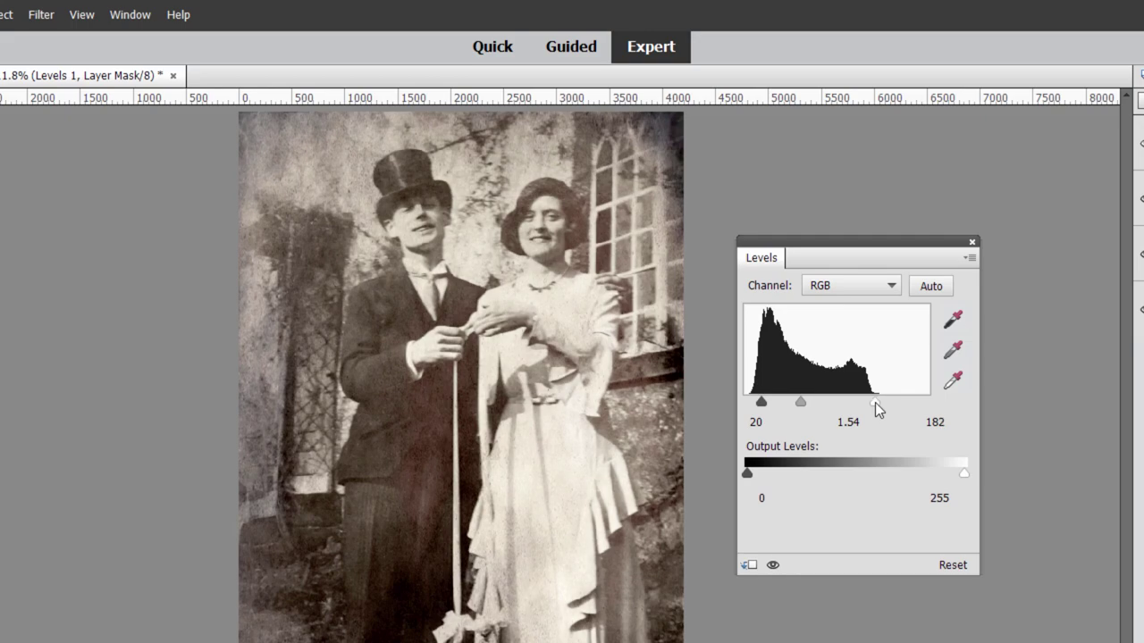
left_click(972, 241)
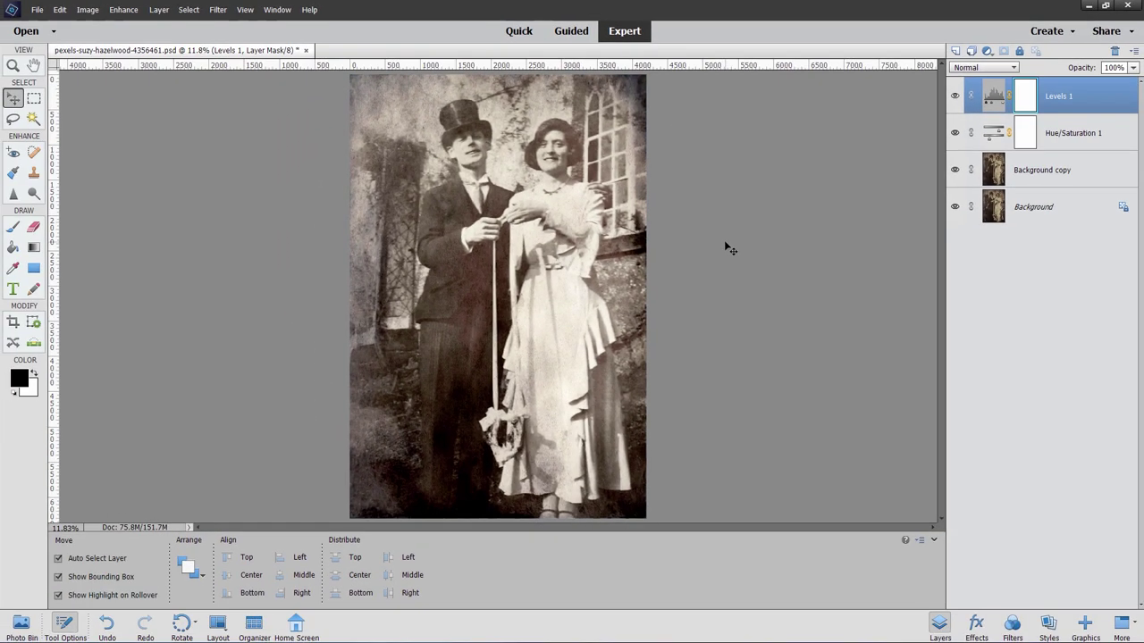
left_click(954, 132)
left_click(954, 95)
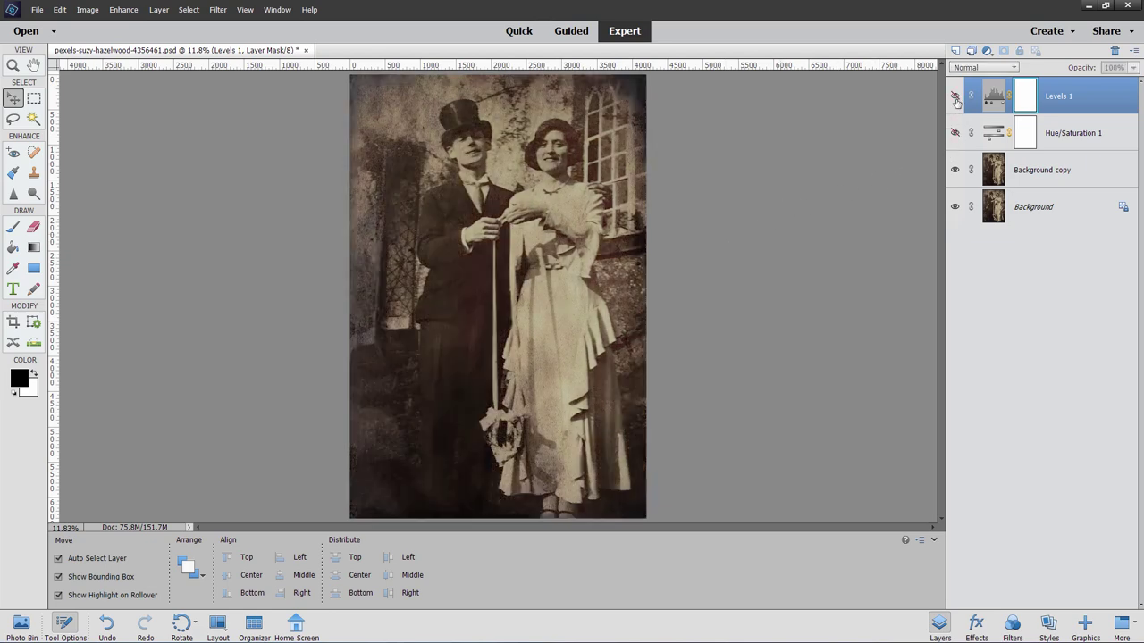
left_click(955, 170)
left_click(954, 169)
left_click(954, 133)
left_click(954, 95)
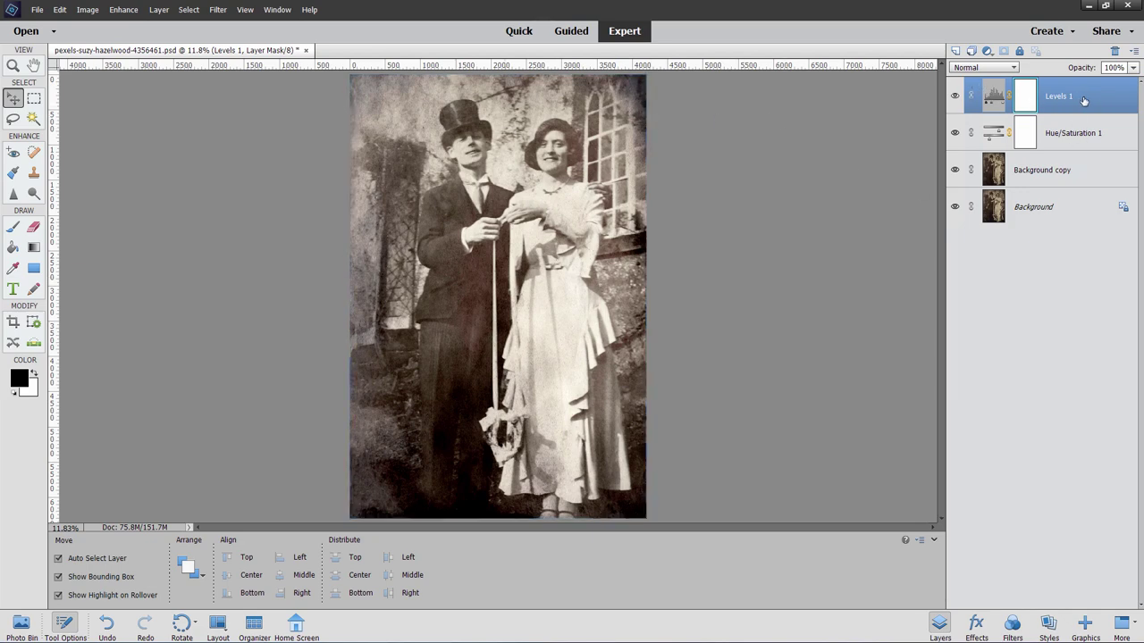
Step: Stamp visible layers into a merged Layer 1, hide the layers below, and toggle Layer 1 to compare
key("ctrl+shift+alt+e")
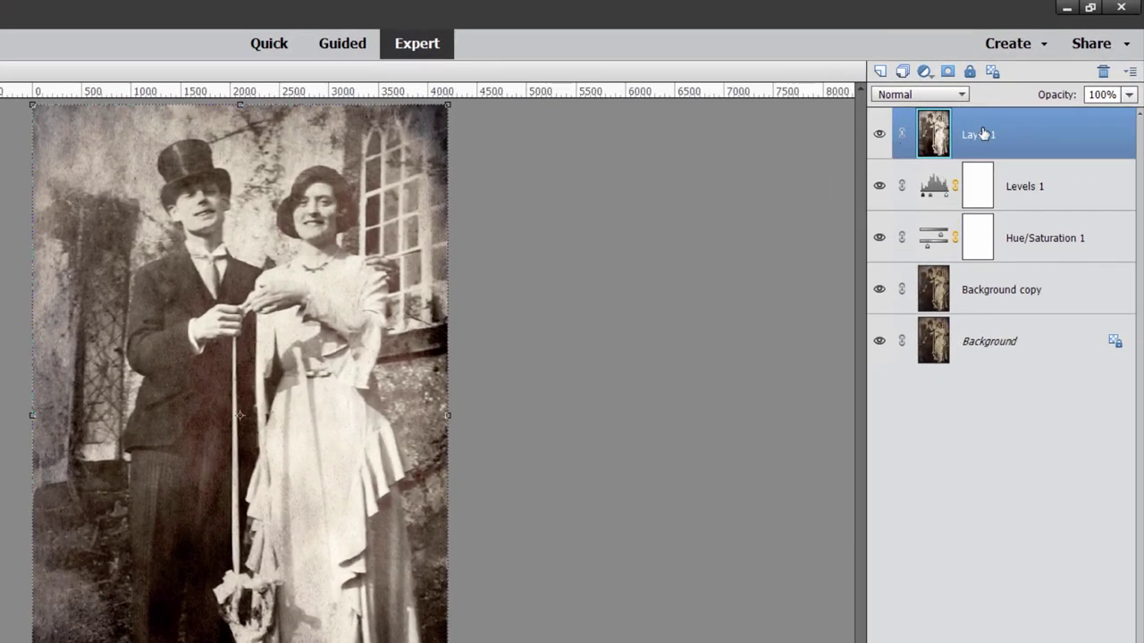
left_click_drag(879, 185, 880, 290)
left_click(879, 134)
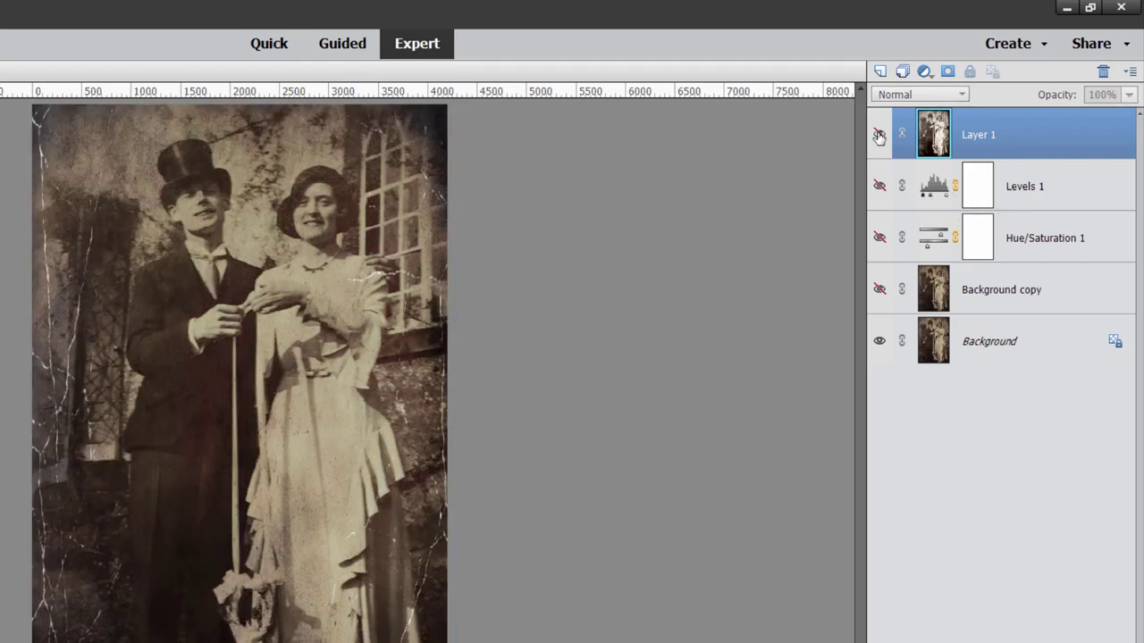
left_click(879, 134)
left_click(879, 135)
left_click(879, 135)
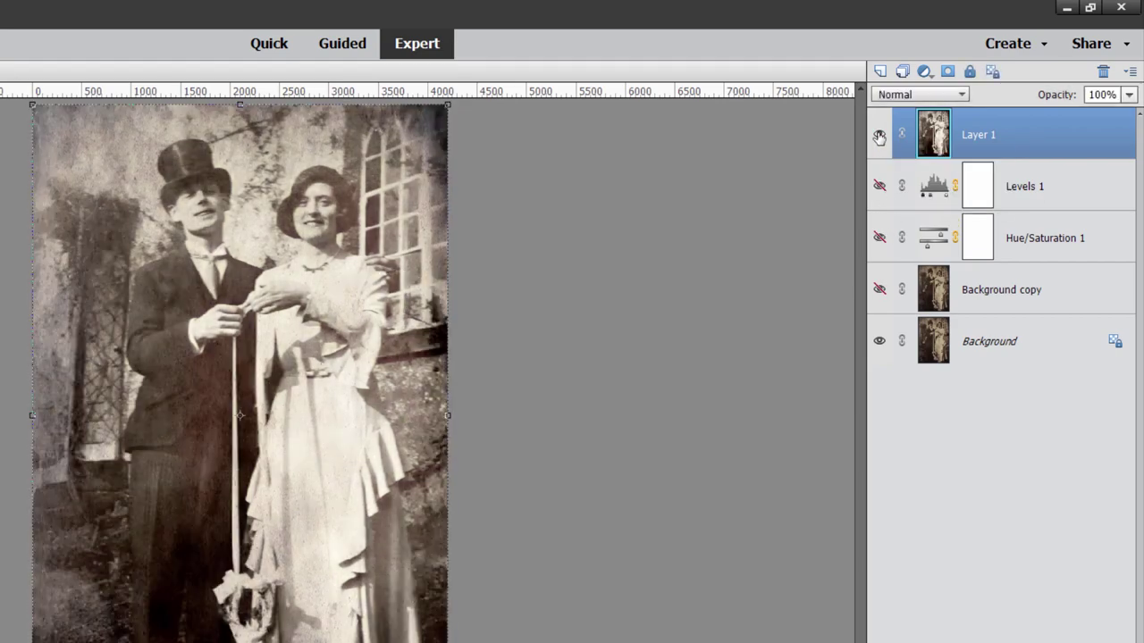
left_click(880, 135)
left_click(880, 135)
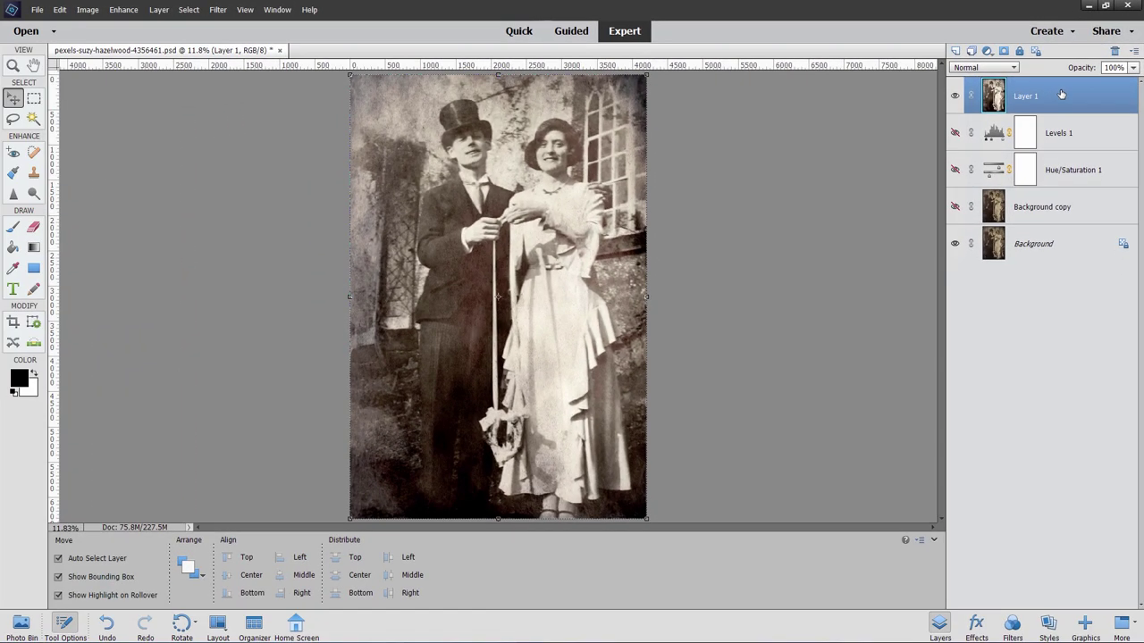
Step: Save the document as 'old wedding 8x10' in Photoshop PSD format in the Projects folder
left_click(38, 9)
left_click(62, 112)
left_click(37, 10)
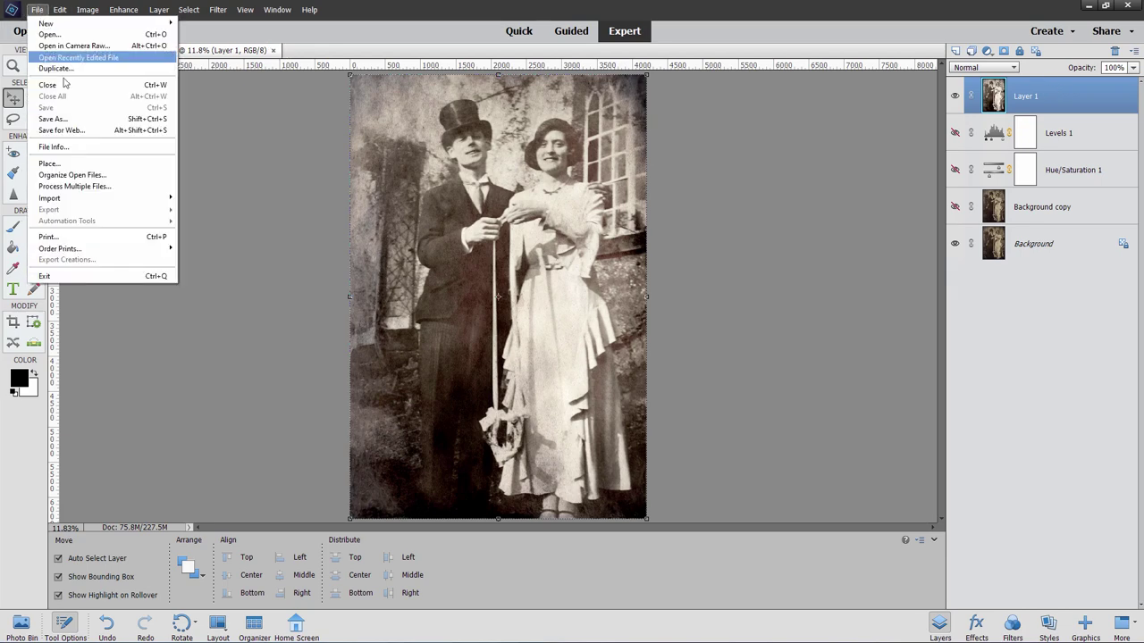
left_click(75, 119)
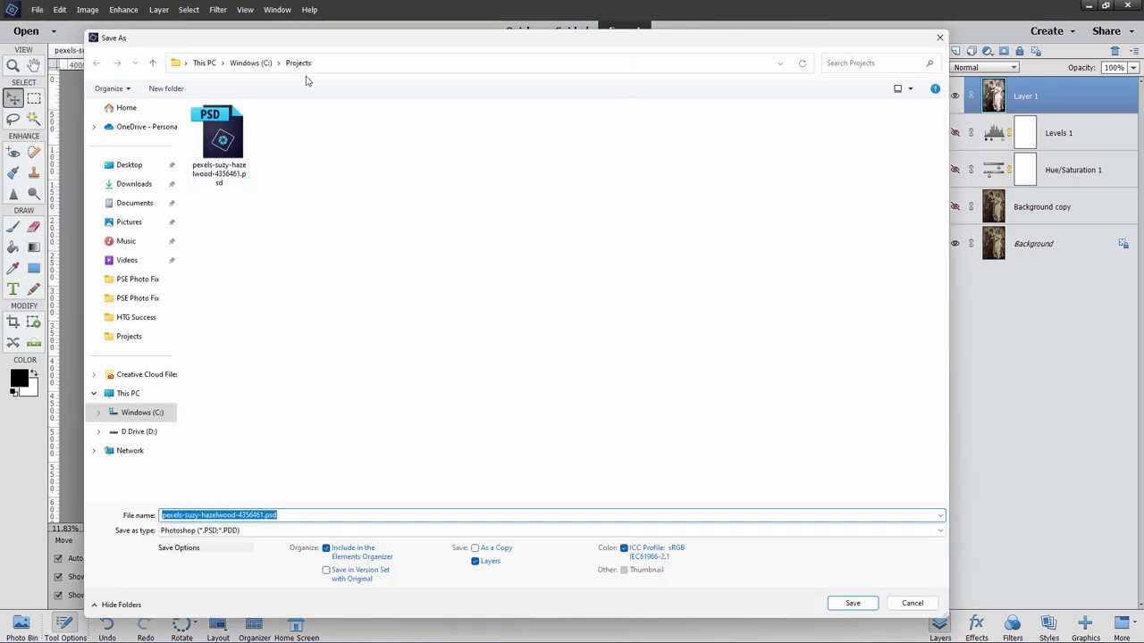
left_click(301, 516)
key("Left")
key("Left")
key("Left")
key("Left")
key("BackSpace")
key("BackSpace")
key("BackSpace")
key("BackSpace")
key("BackSpace")
key("BackSpace")
key("BackSpace")
key("BackSpace")
key("BackSpace")
key("BackSpace")
key("BackSpace")
key("BackSpace")
key("BackSpace")
key("BackSpace")
key("BackSpace")
key("BackSpace")
key("BackSpace")
key("BackSpace")
key("BackSpace")
key("BackSpace")
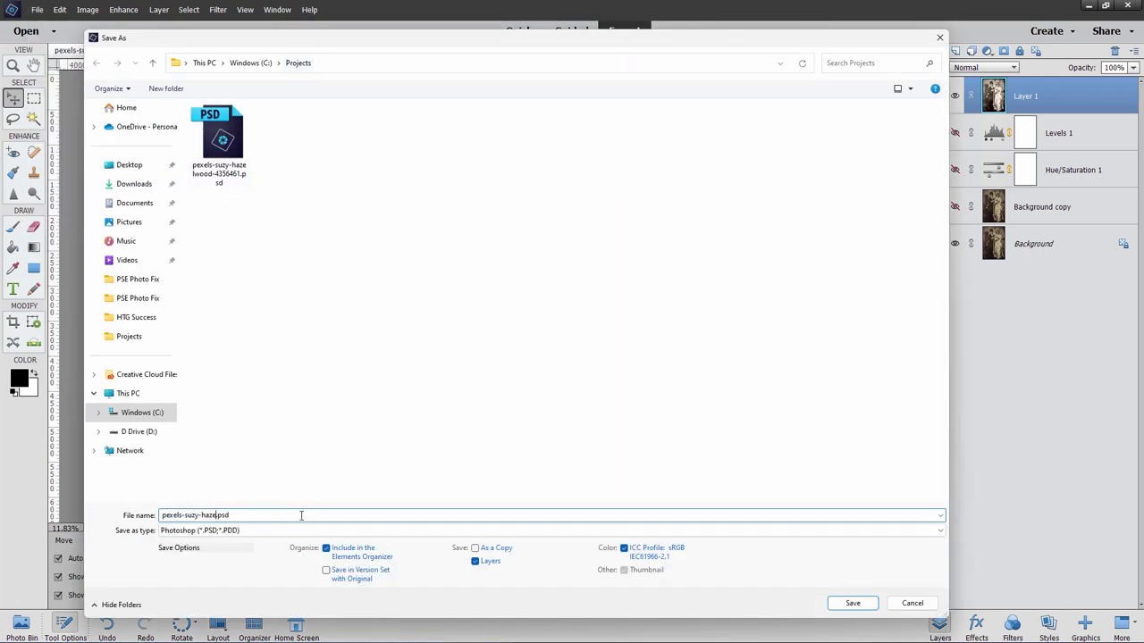
type("old wedding sx10")
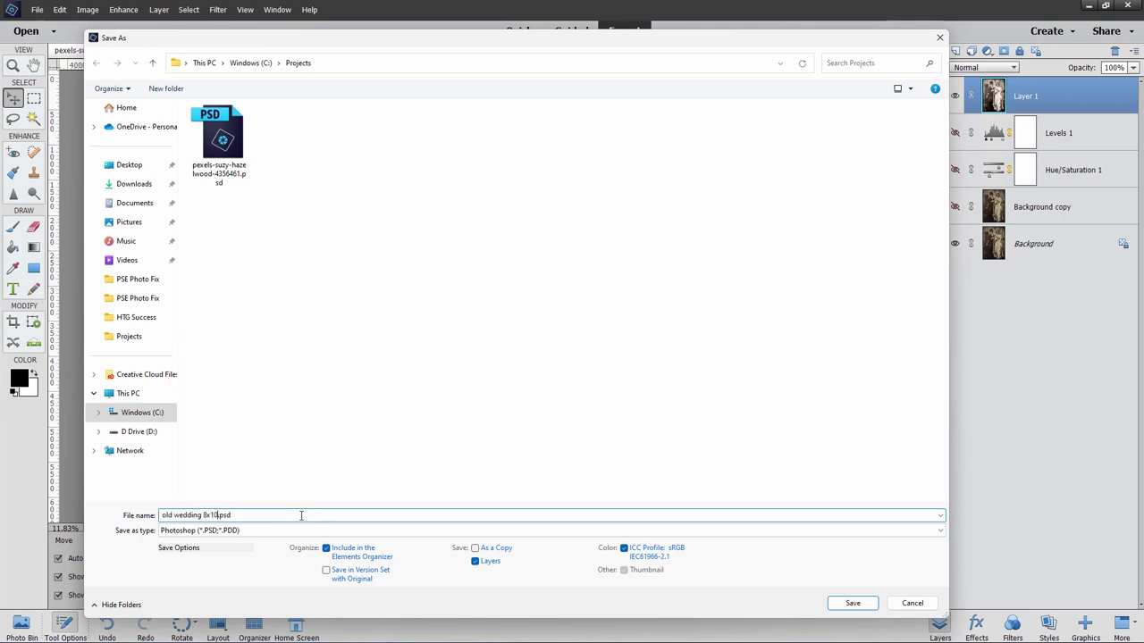
left_click(853, 604)
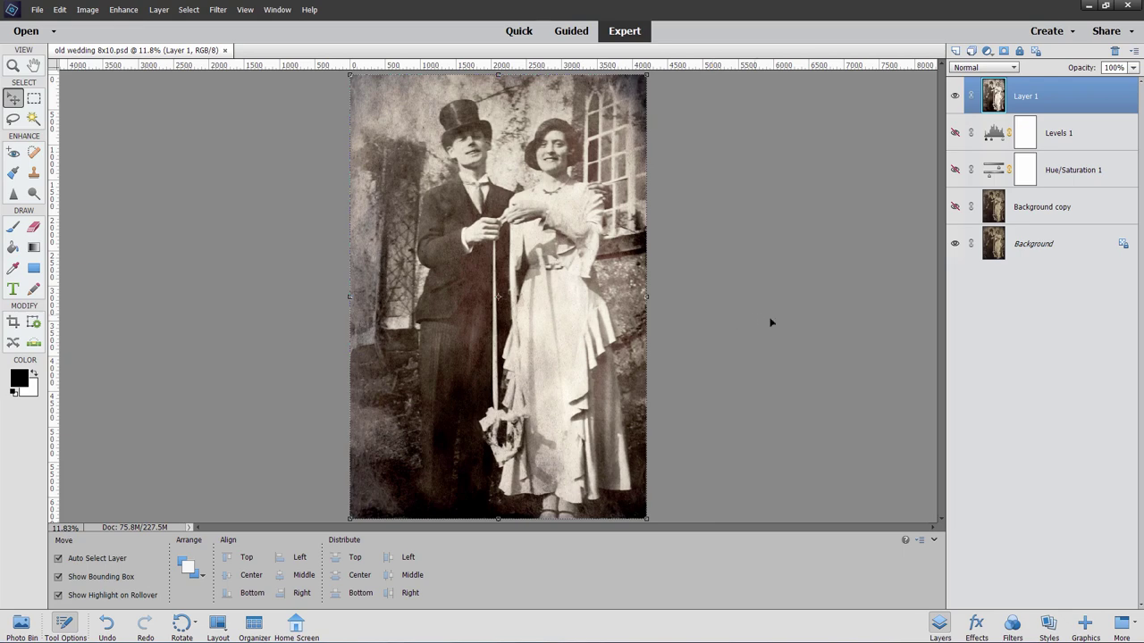
Step: Crop with the 8 x 10 in preset, extending the frame past the photo's sides and centring it
left_click(12, 321)
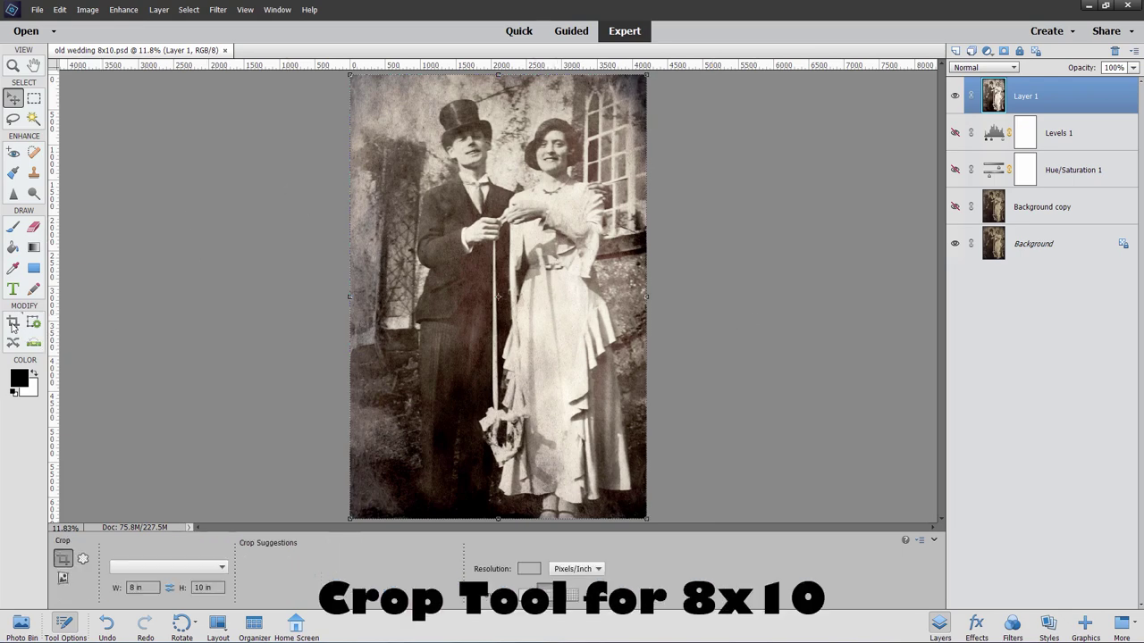
left_click(152, 567)
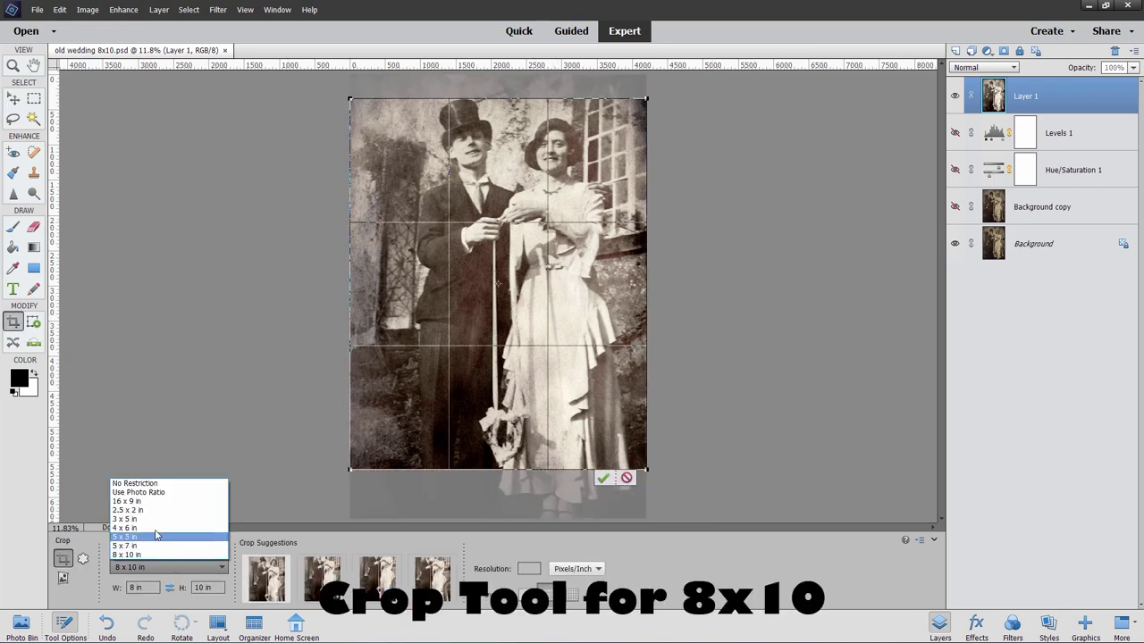
left_click(166, 555)
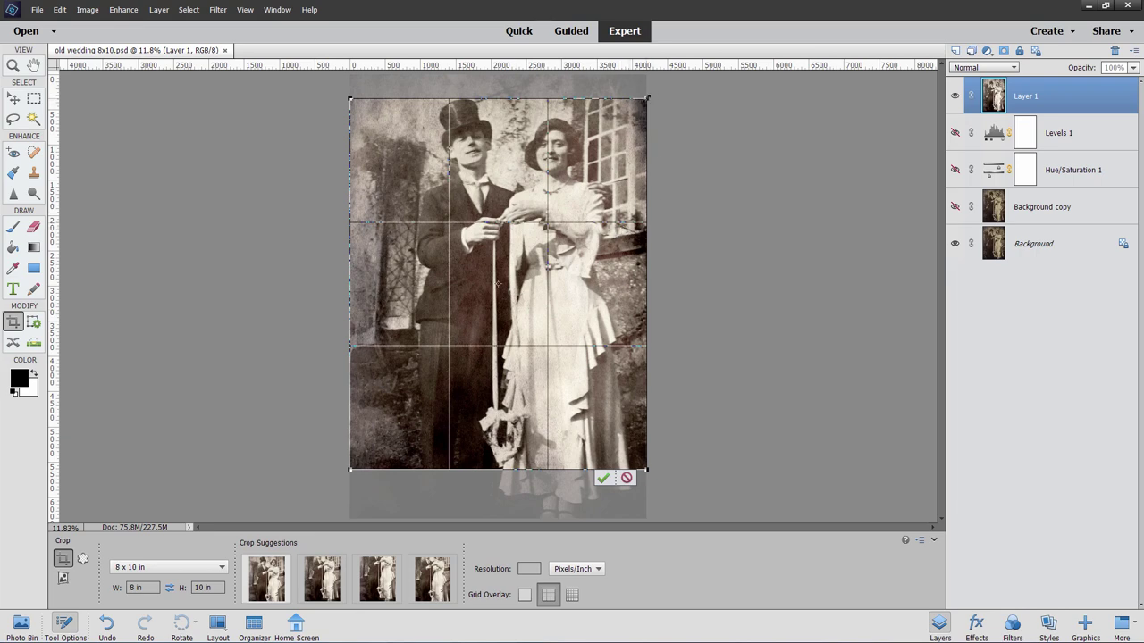
left_click_drag(647, 98, 666, 74)
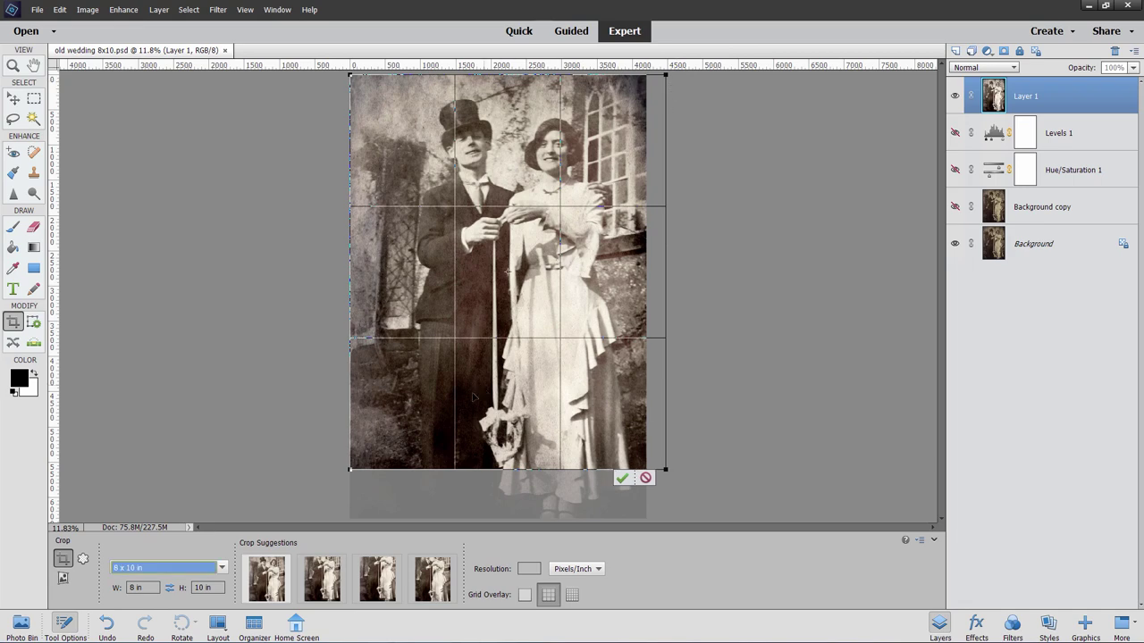
left_click_drag(350, 470, 291, 508)
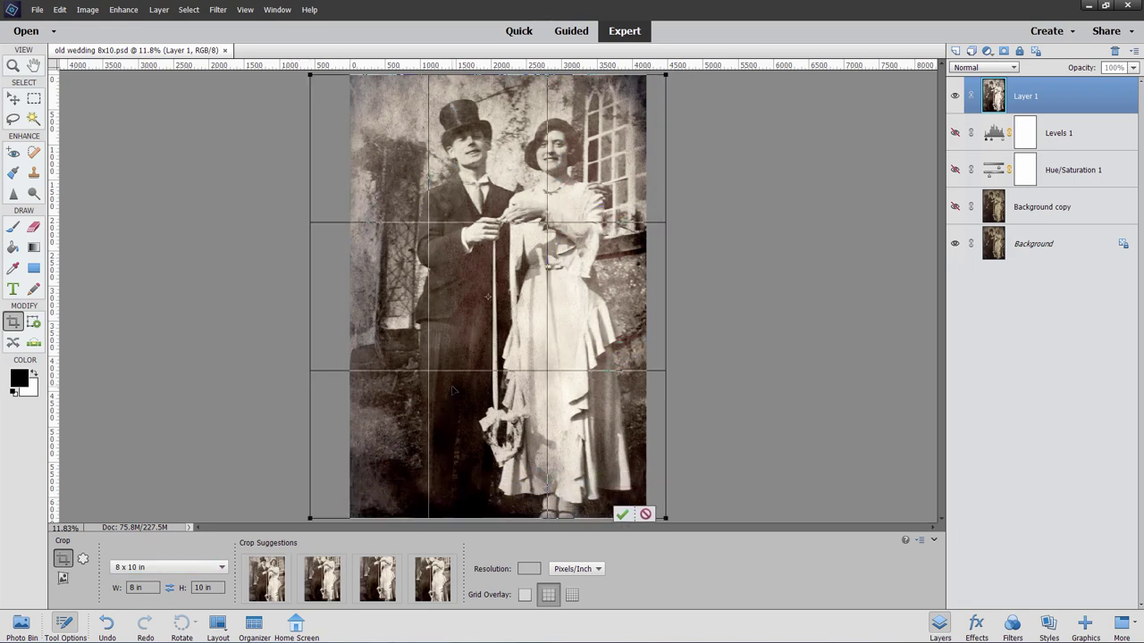
left_click_drag(453, 391, 463, 391)
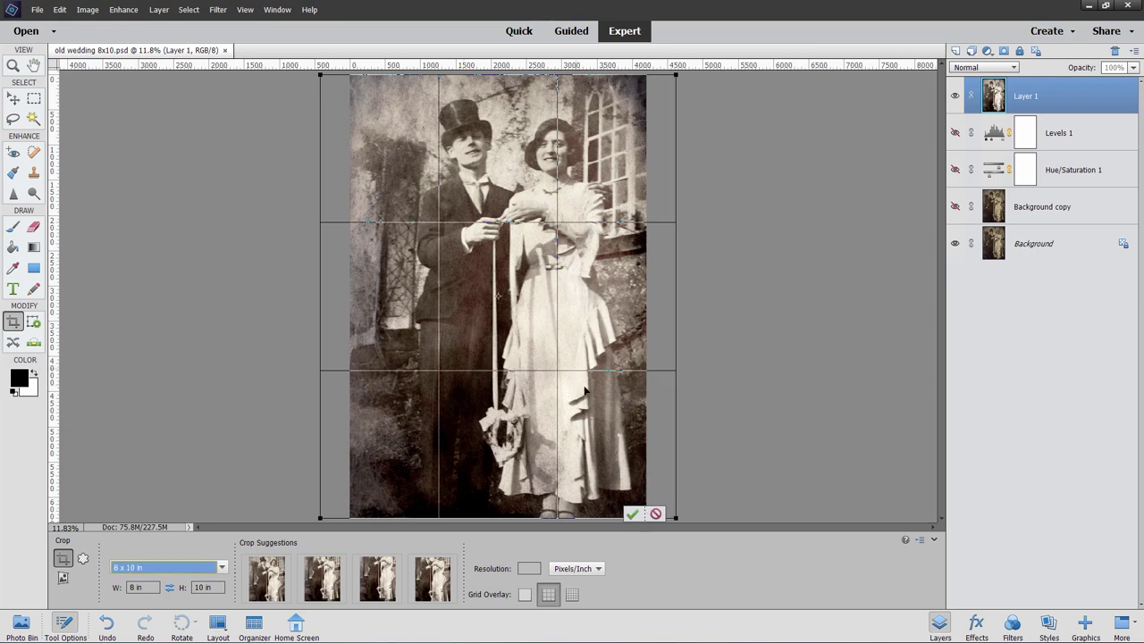
left_click(632, 514)
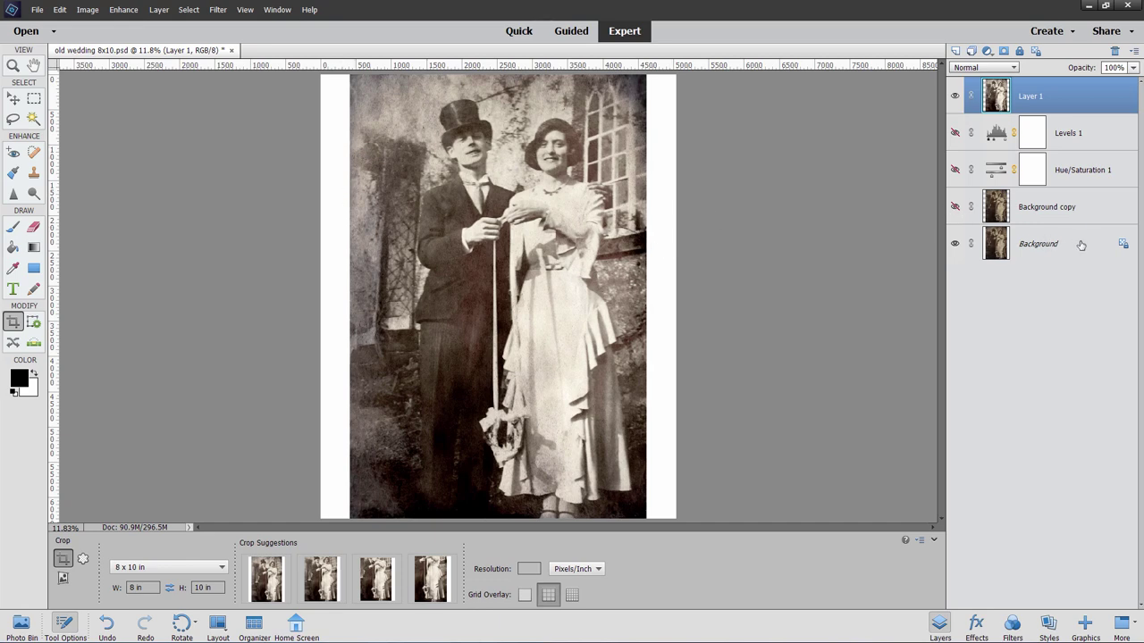
Step: Hide the Background layer so the 8x10 canvas's side margins show as transparent
left_click(954, 243)
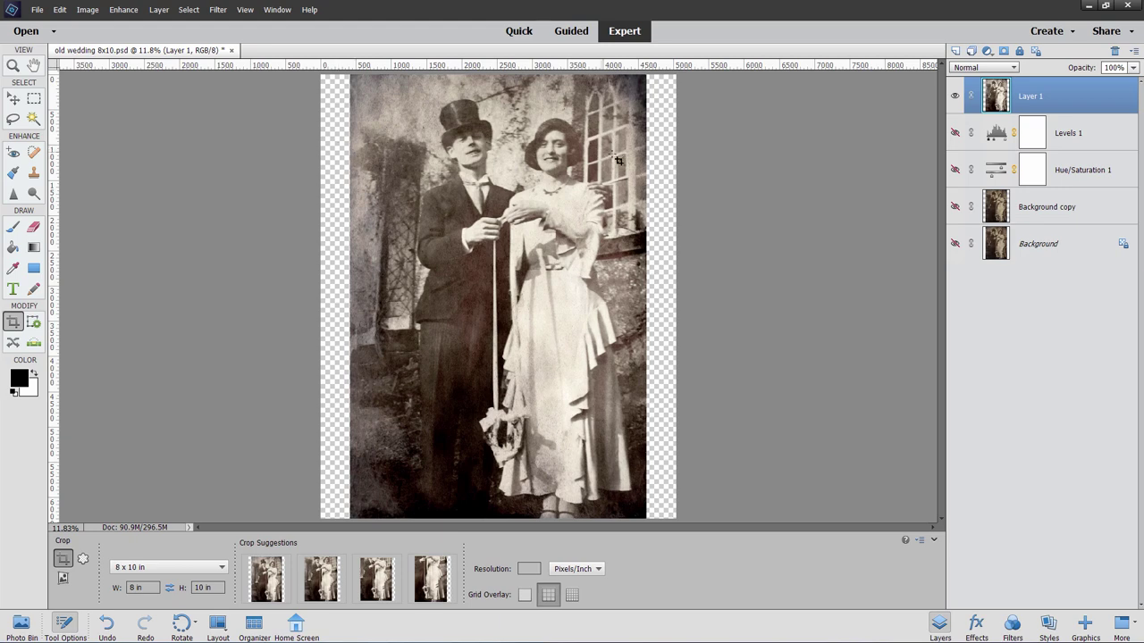
key("v")
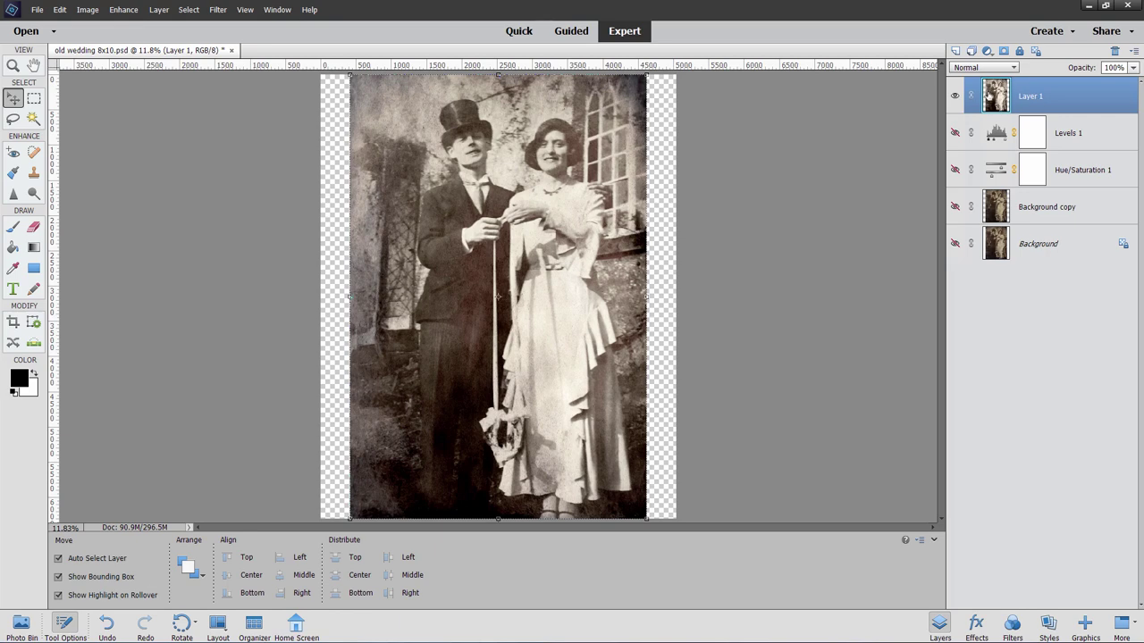
right_click(1032, 99)
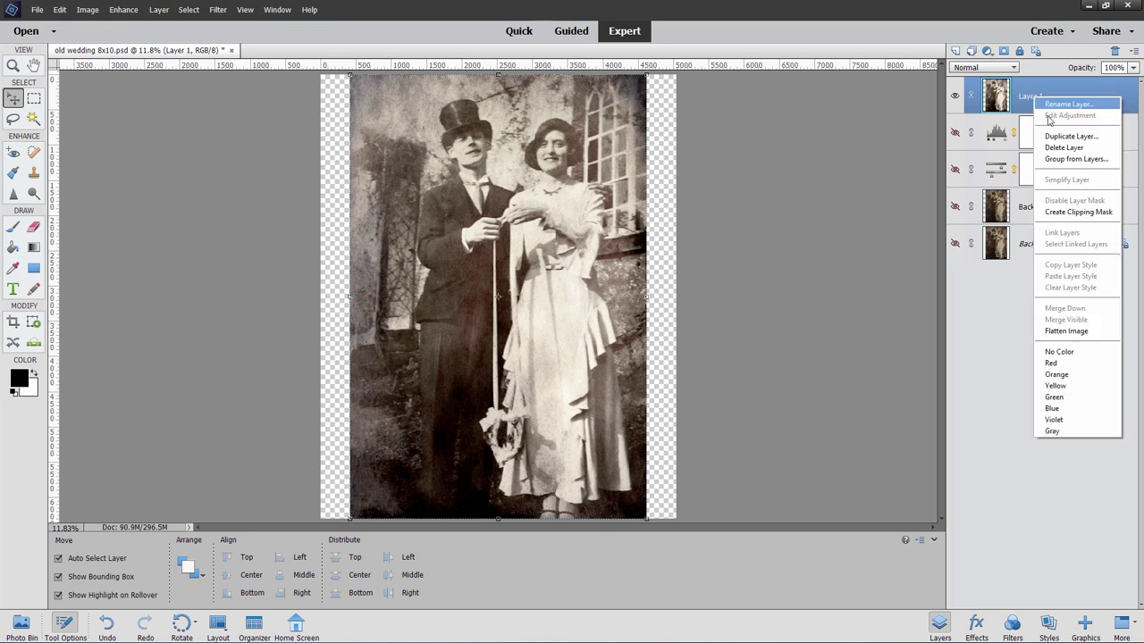
left_click(1070, 136)
left_click(701, 191)
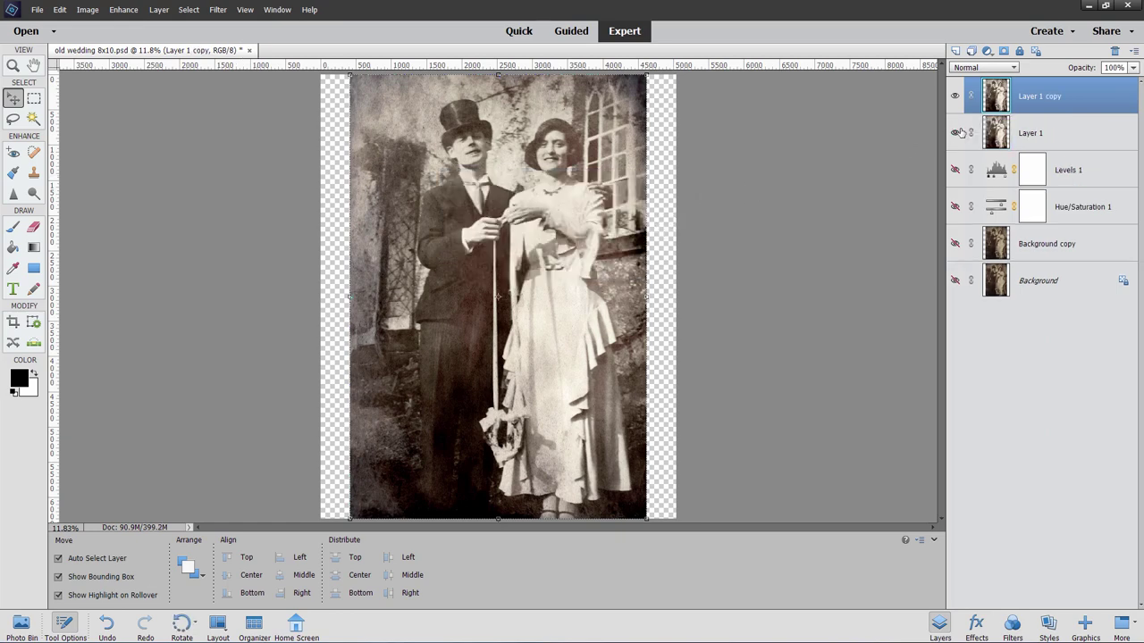
left_click(1054, 138)
left_click(1083, 101)
left_click(13, 66)
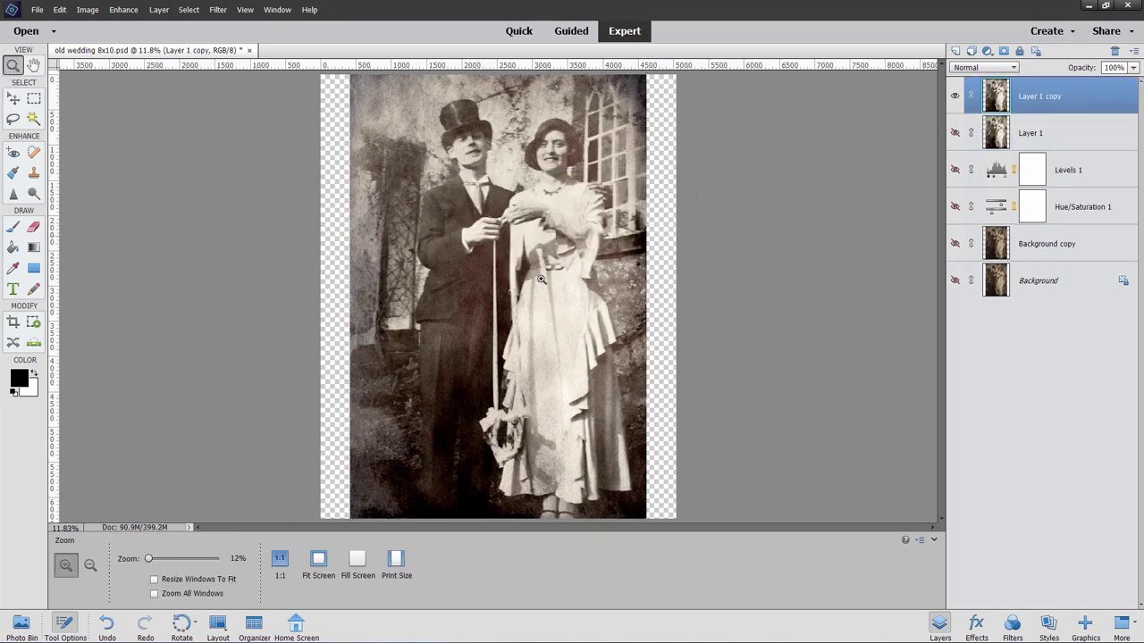
left_click(661, 290)
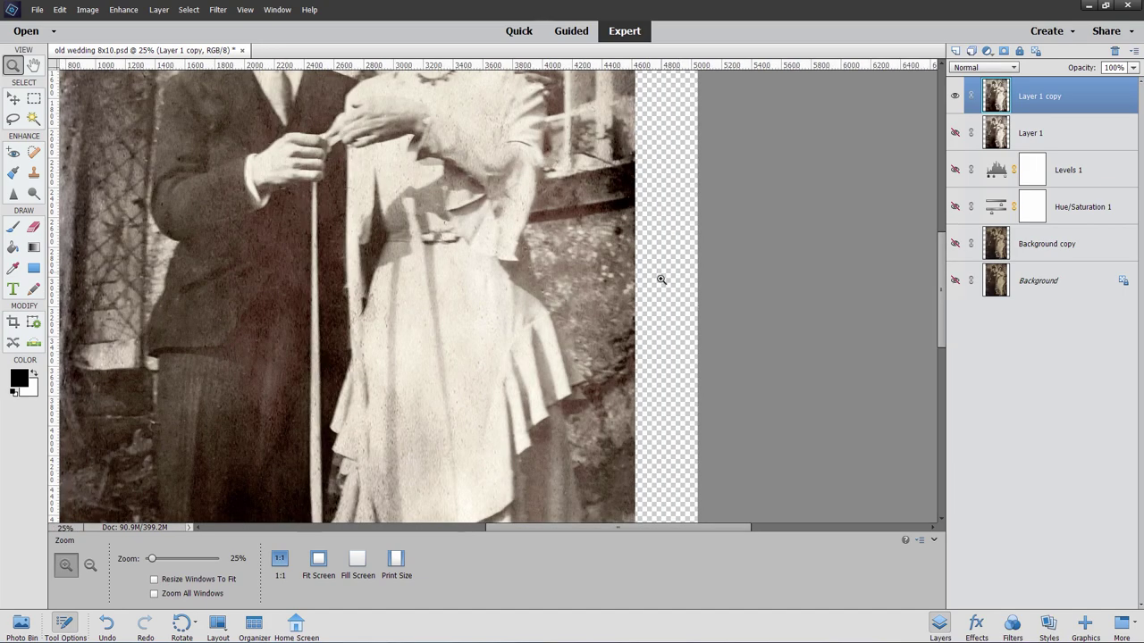
scroll(661, 280, "up", 5)
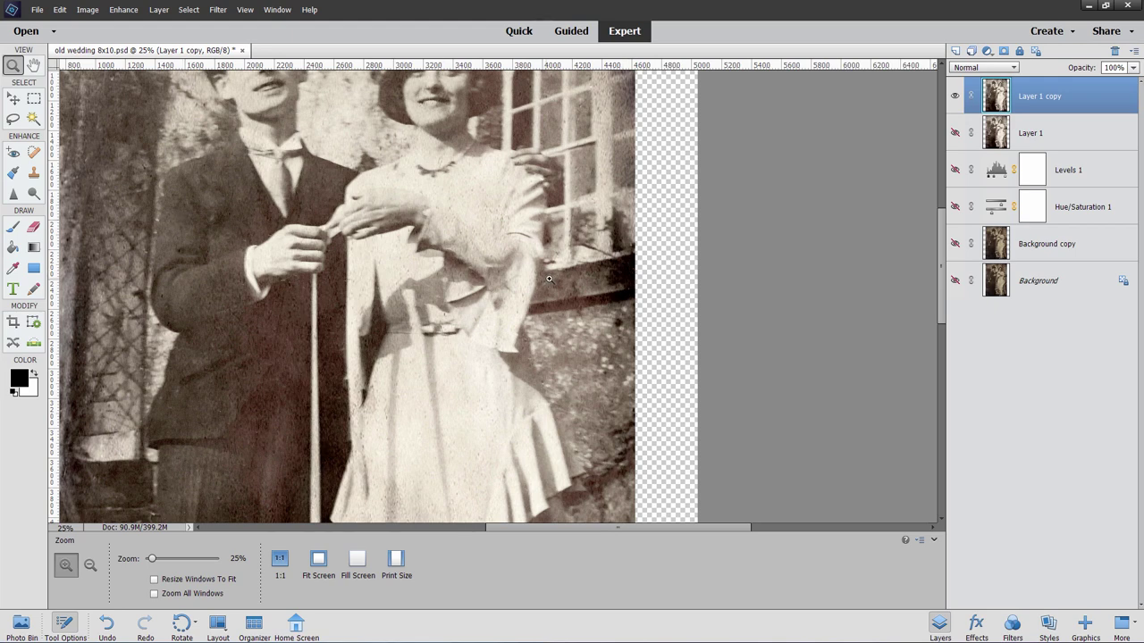
key("s")
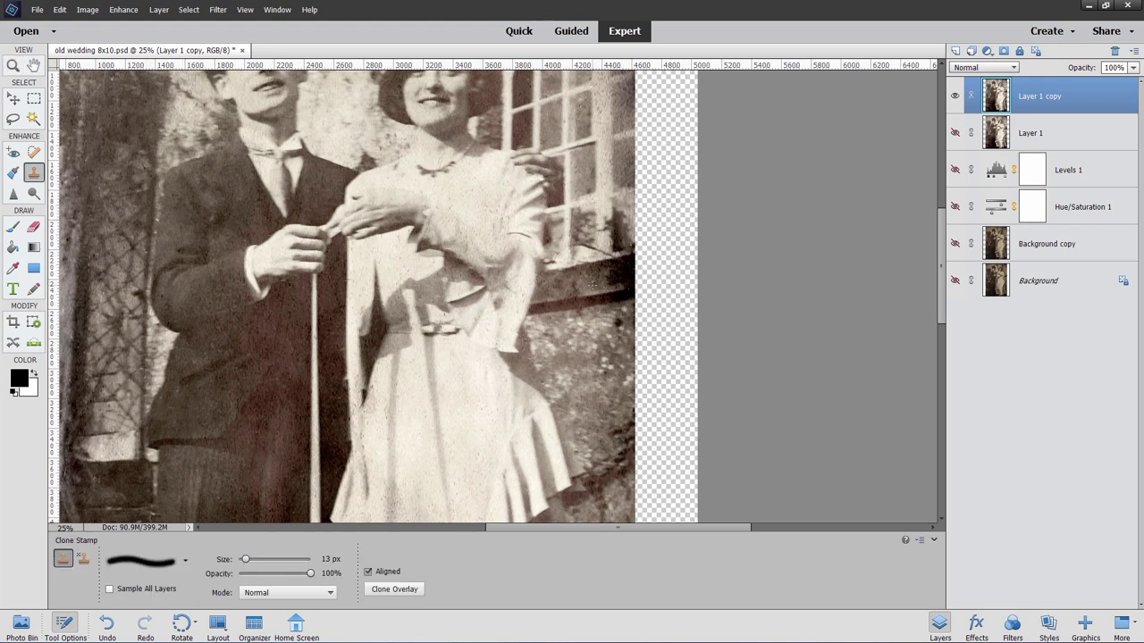
key("bracketright")
key("bracketright")
key("bracketright")
key("bracketright")
key("bracketright")
key("bracketright")
key("bracketright")
key("bracketright")
key("bracketright")
key("bracketright")
key("bracketright")
key("bracketright")
key("bracketright")
key("bracketright")
key("bracketright")
key("bracketright")
key("bracketright")
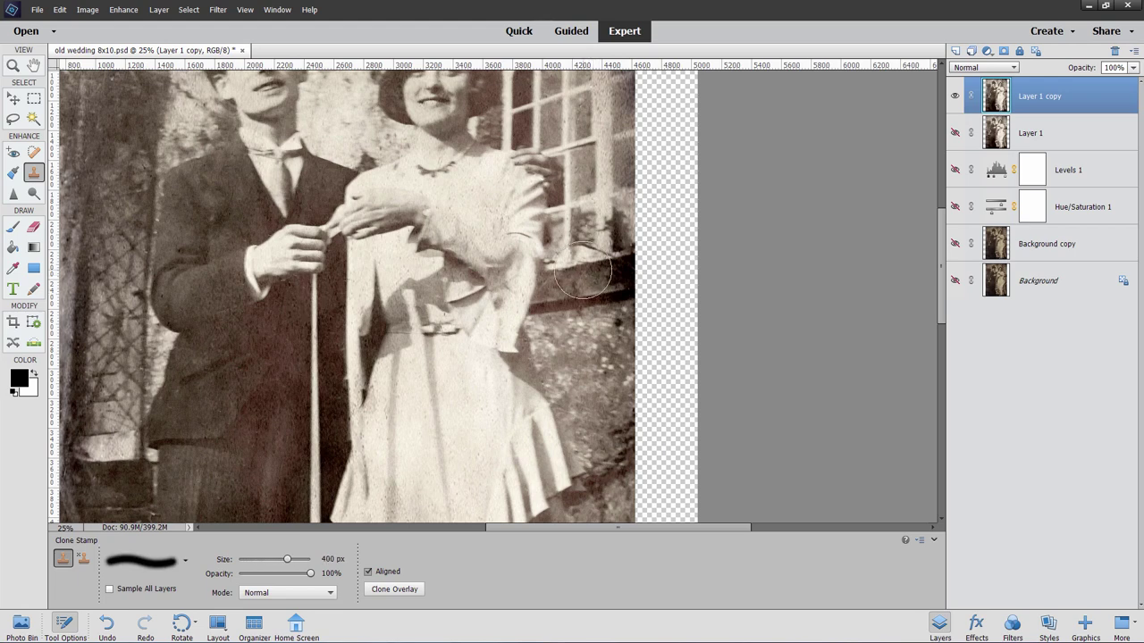
key("bracketleft")
left_click(594, 261, "alt")
left_click(645, 291)
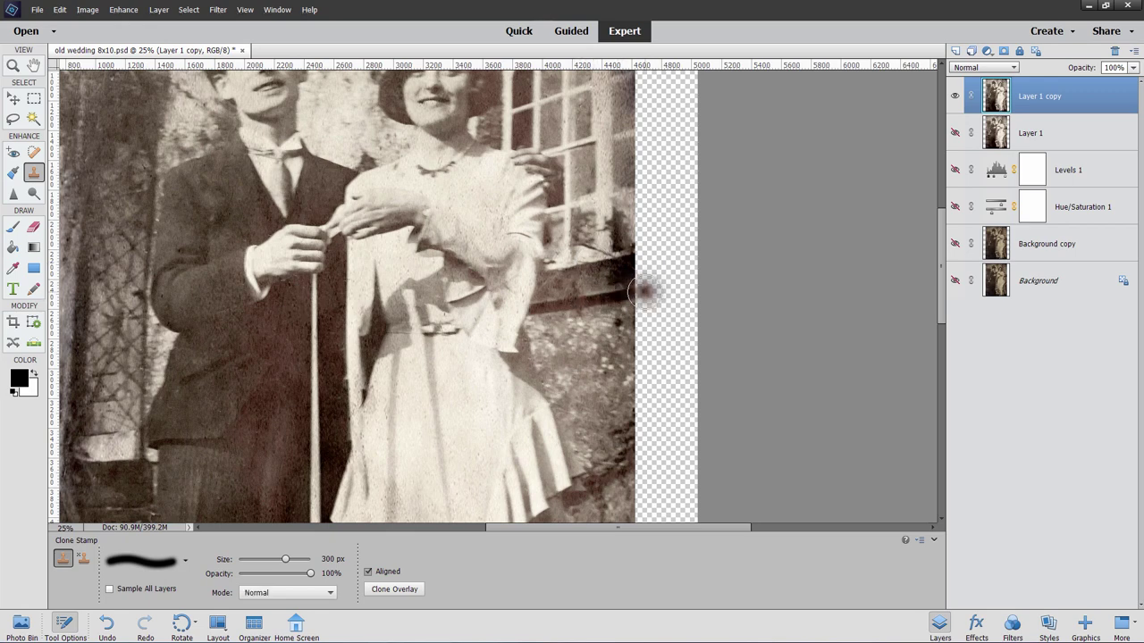
mouse_move(641, 290)
left_mouse_down()
mouse_move(668, 278)
mouse_move(645, 270)
mouse_move(661, 245)
mouse_move(651, 247)
mouse_move(622, 191)
mouse_move(646, 187)
mouse_move(635, 176)
mouse_move(645, 130)
mouse_move(639, 226)
left_mouse_up()
left_click(583, 143, "alt")
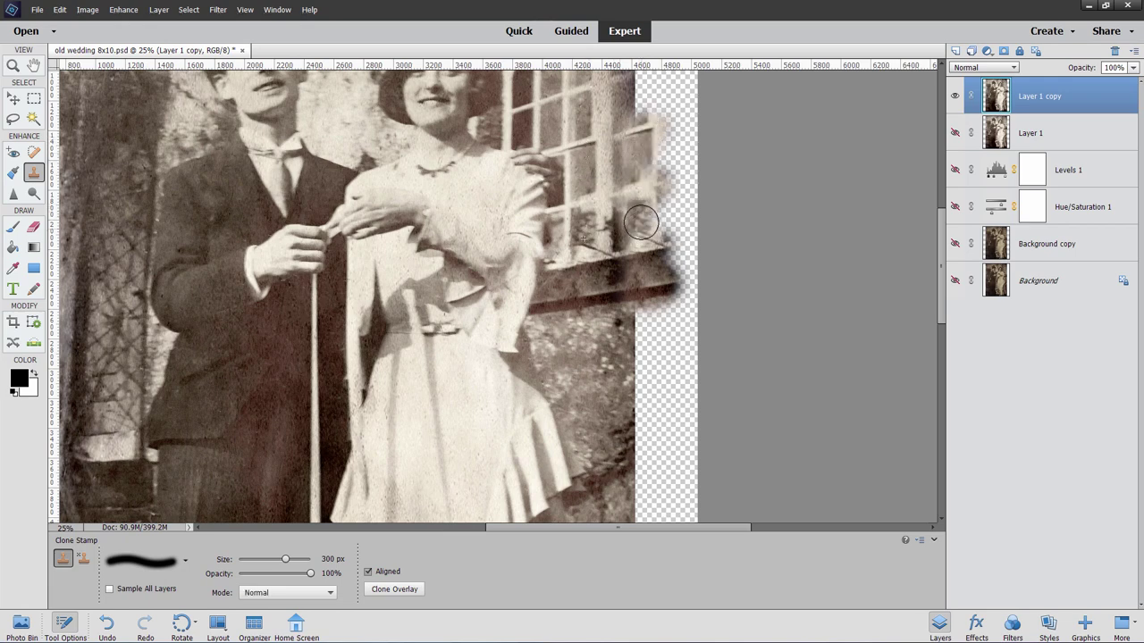
left_click(609, 473, "alt")
mouse_move(637, 447)
left_mouse_down()
mouse_move(640, 402)
mouse_move(636, 429)
mouse_move(668, 416)
mouse_move(648, 433)
mouse_move(656, 382)
mouse_move(669, 391)
mouse_move(685, 378)
mouse_move(685, 402)
mouse_move(651, 308)
mouse_move(672, 273)
mouse_move(672, 201)
left_mouse_up()
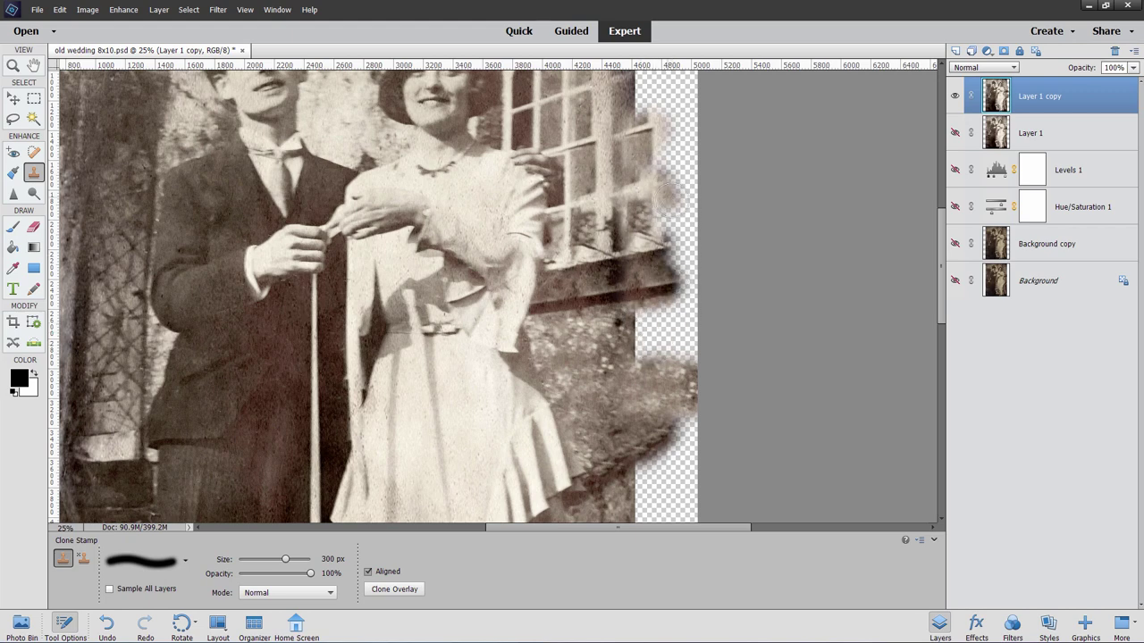
scroll(694, 253, "up", 3)
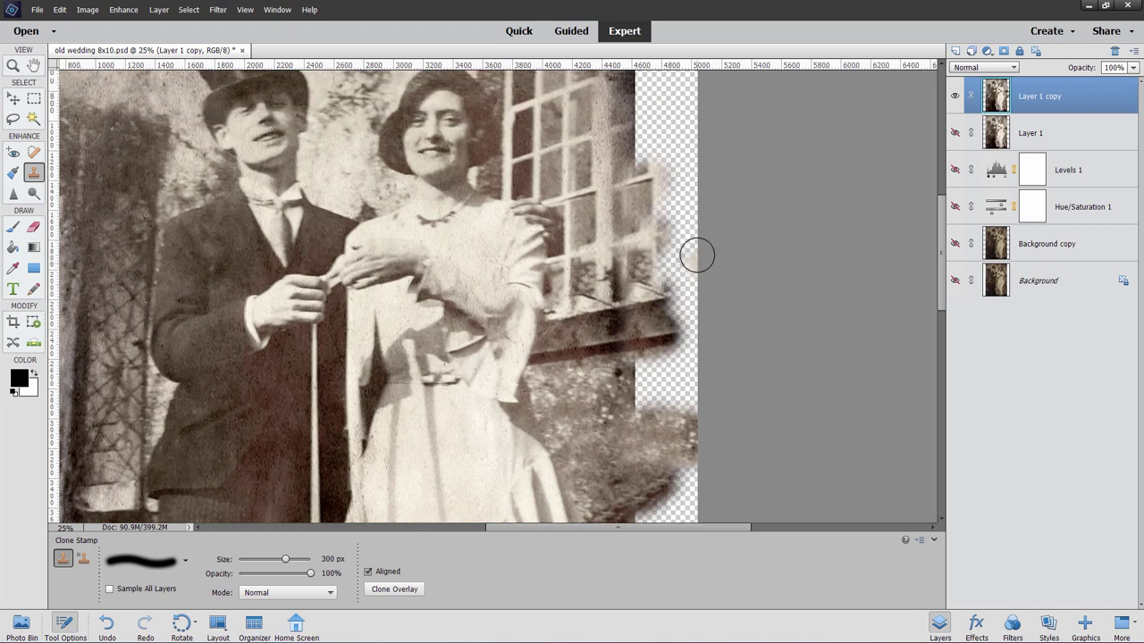
scroll(693, 256, "up", 2)
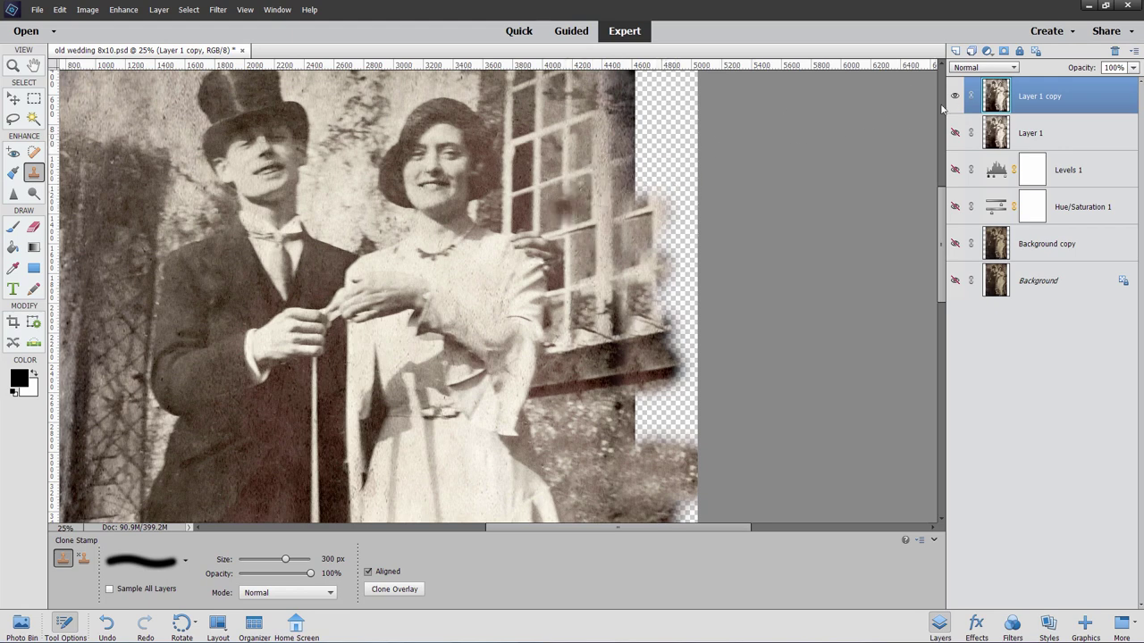
mouse_move(1014, 104)
left_mouse_down()
mouse_move(1101, 79)
mouse_move(1115, 51)
left_mouse_up()
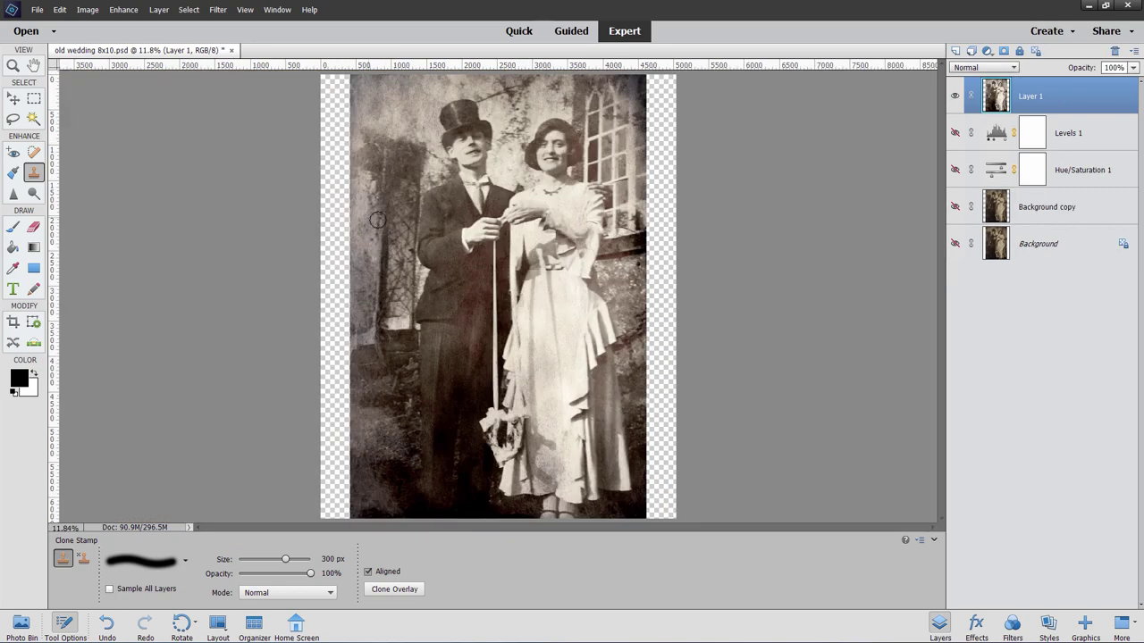
Step: Recrop with the 5 x 5 in preset, extending the square frame beyond the photo and centring it
key("v")
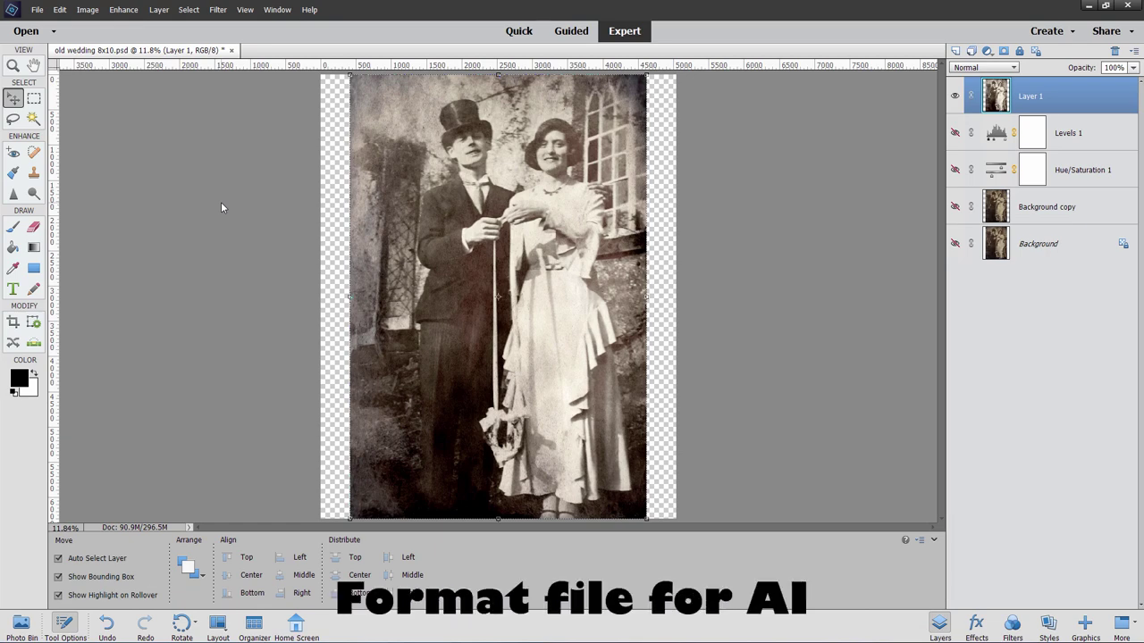
left_click(20, 325)
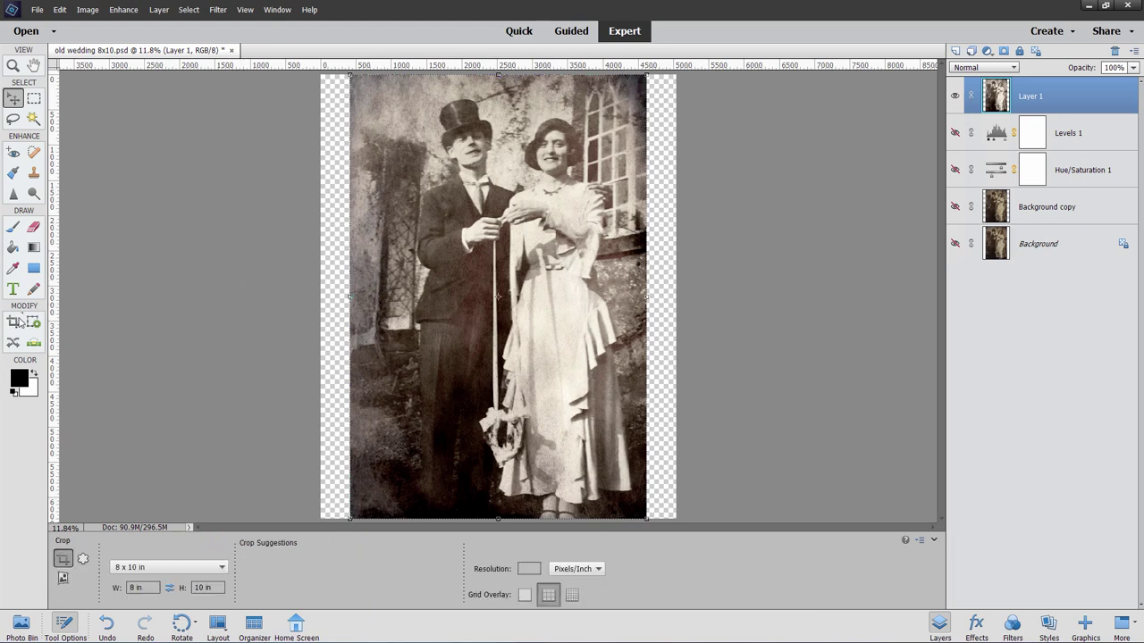
left_click(168, 566)
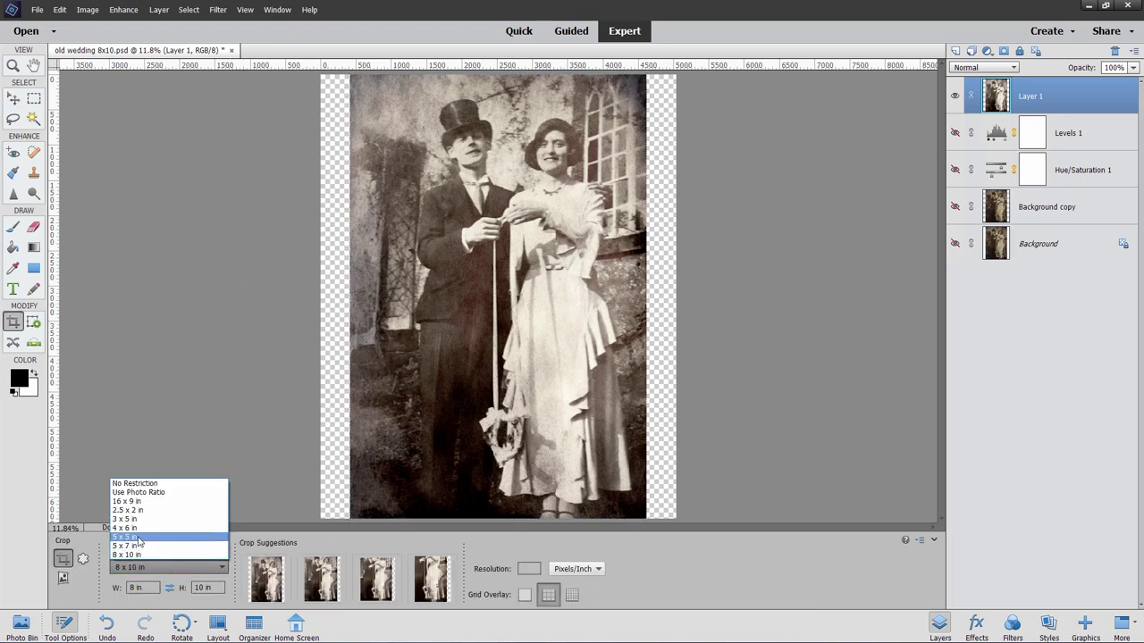
left_click(138, 541)
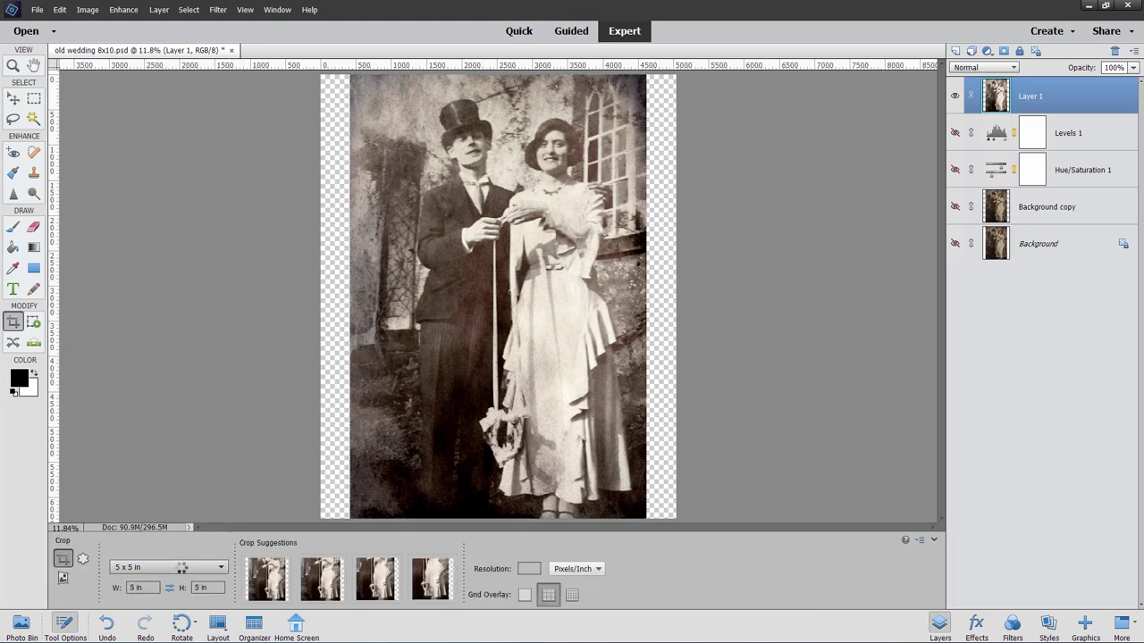
left_click(212, 423)
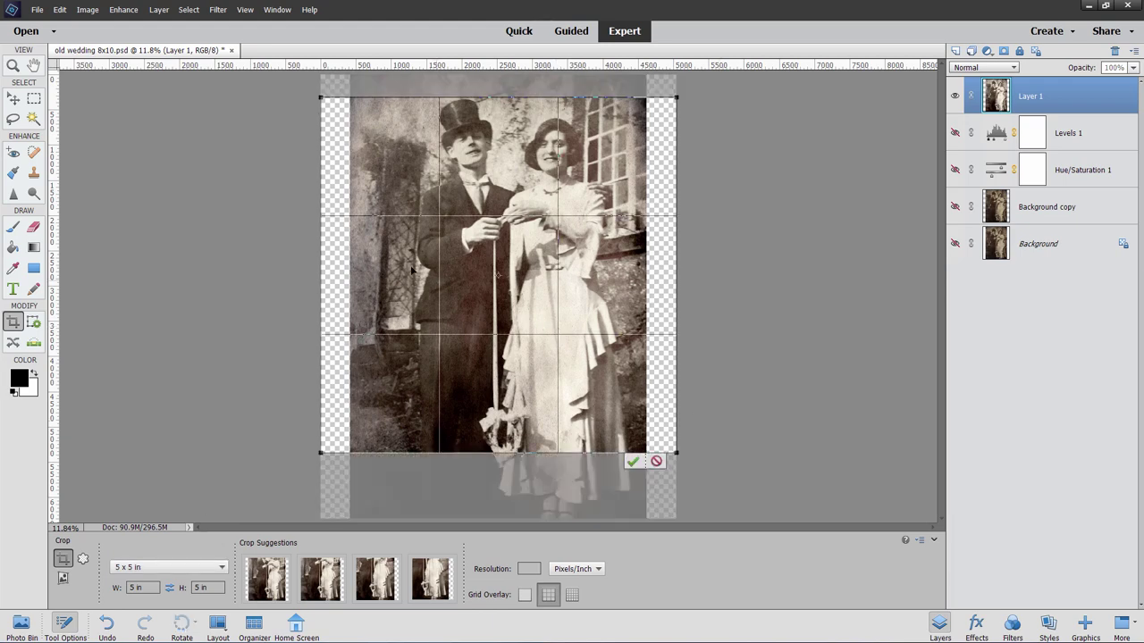
left_click_drag(319, 454, 253, 517)
left_click_drag(676, 97, 700, 74)
left_click_drag(552, 335, 571, 327)
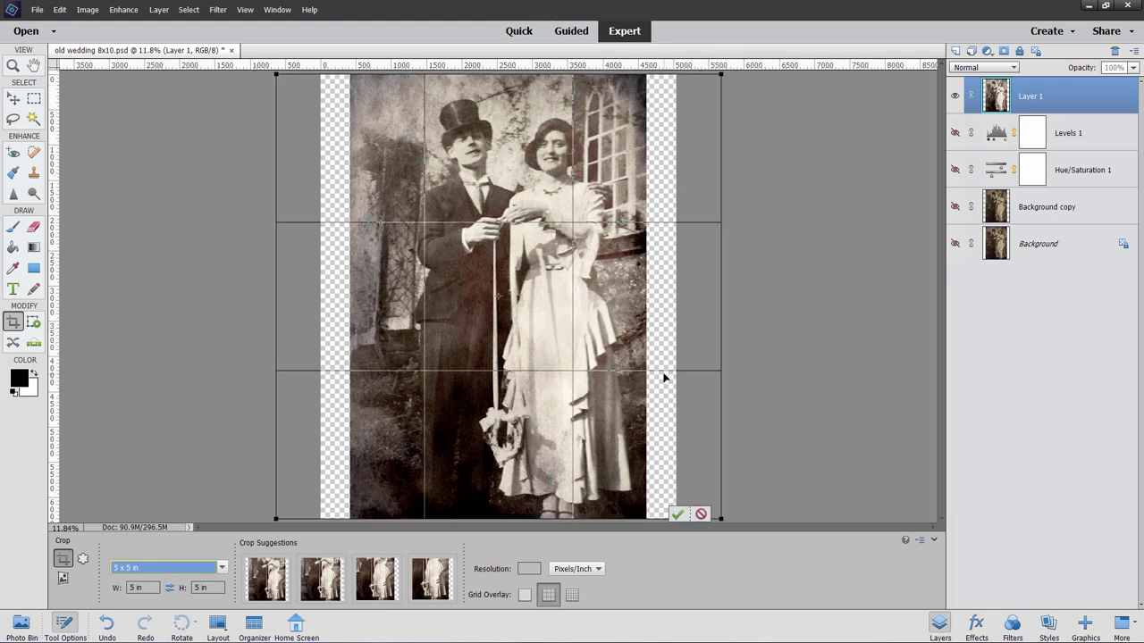
left_click(677, 515)
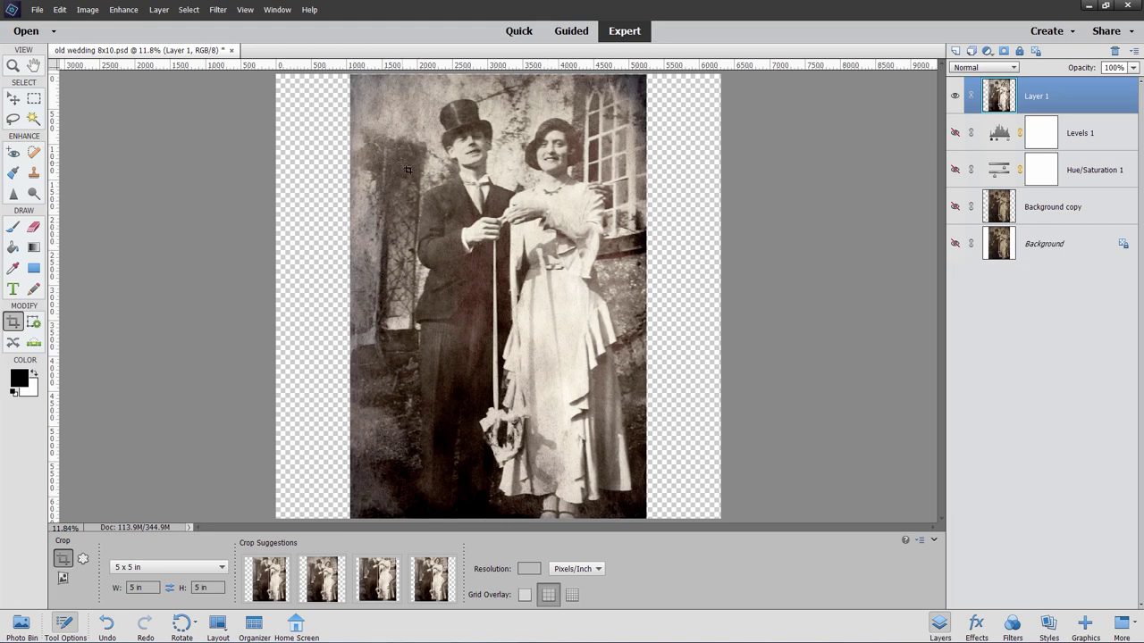
Step: Save the layered PSD, then save a PNG copy with the default PNG options
left_click(37, 9)
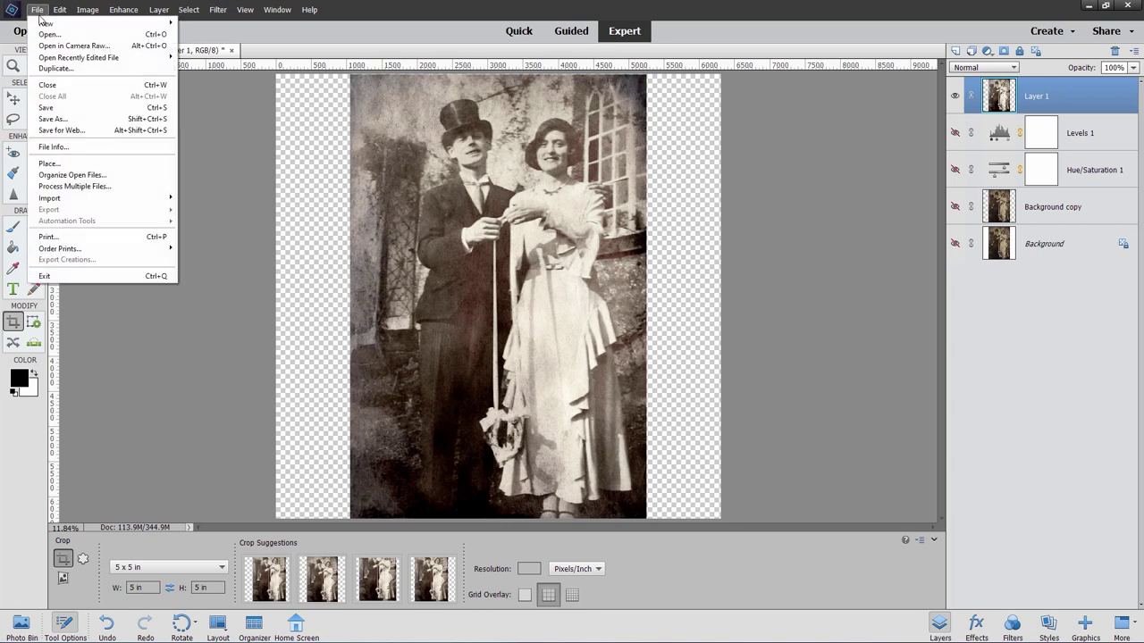
left_click(68, 107)
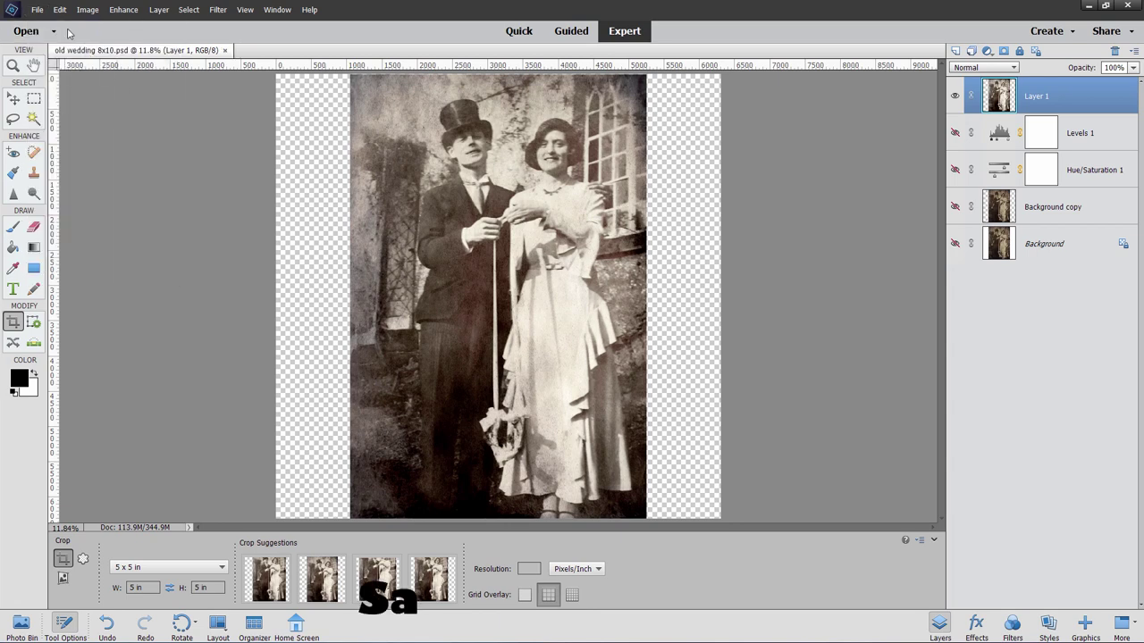
left_click(38, 10)
left_click(69, 116)
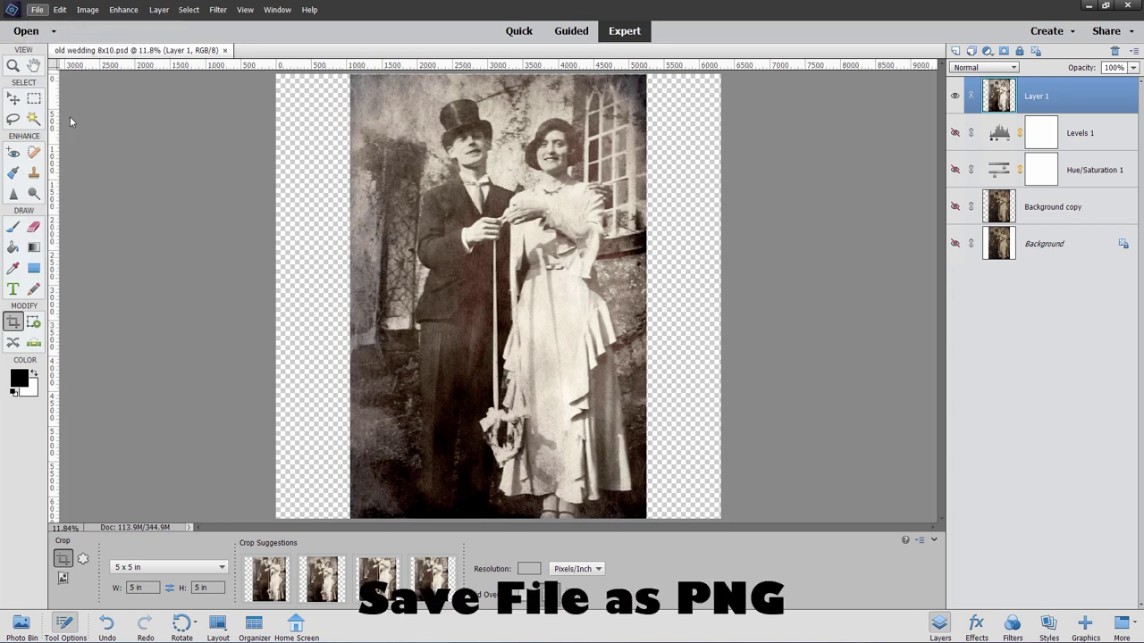
left_click(249, 531)
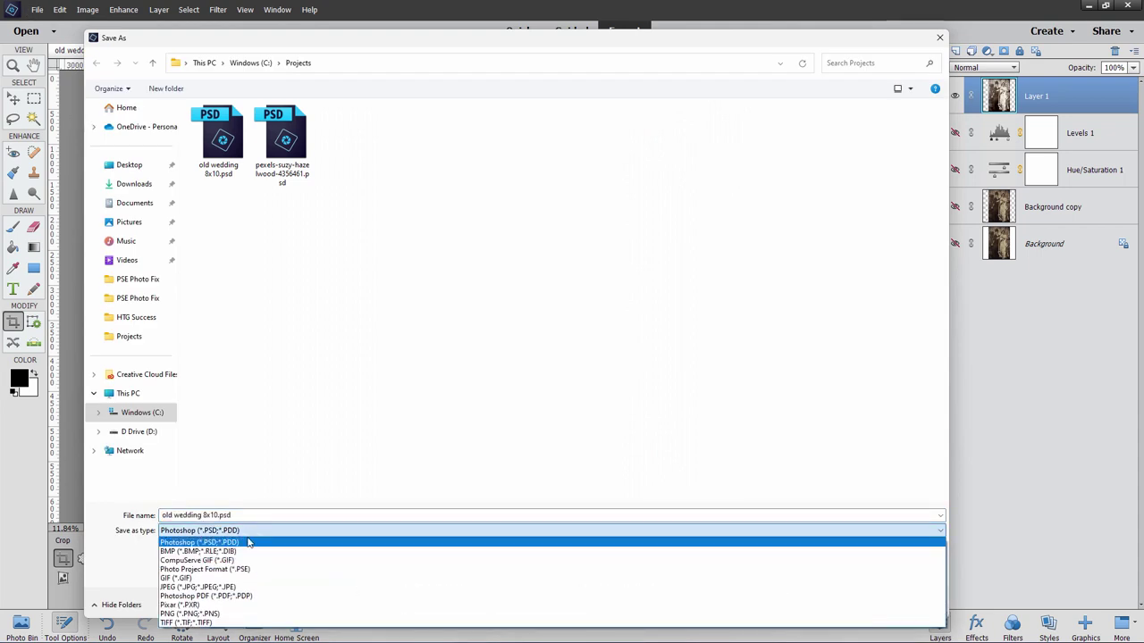
left_click(201, 614)
left_click(849, 607)
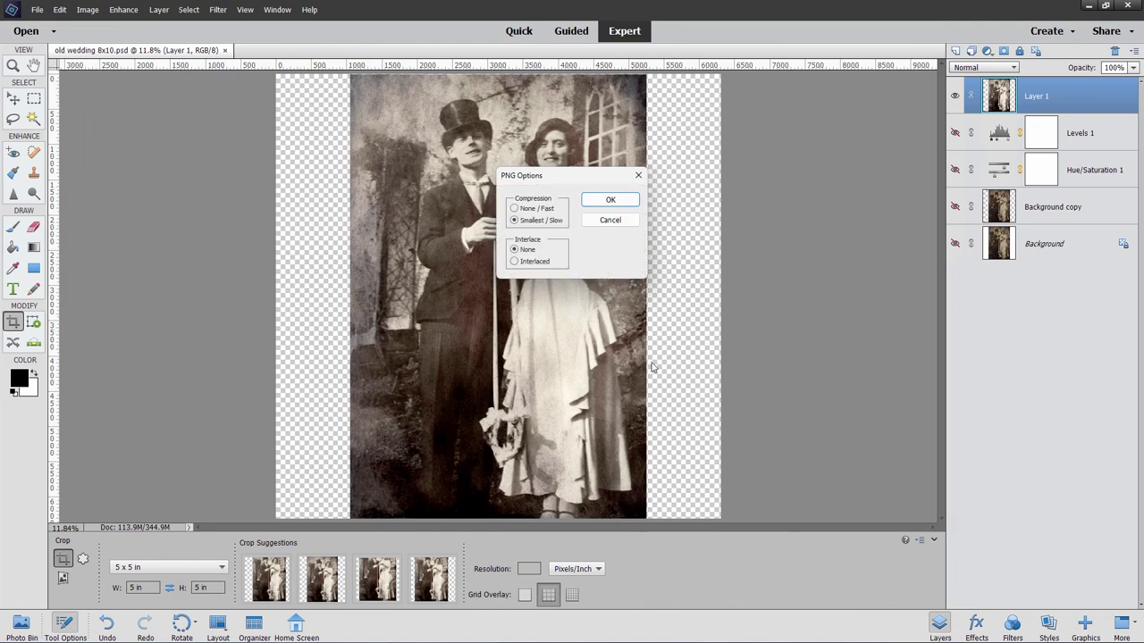
left_click(611, 200)
key("v")
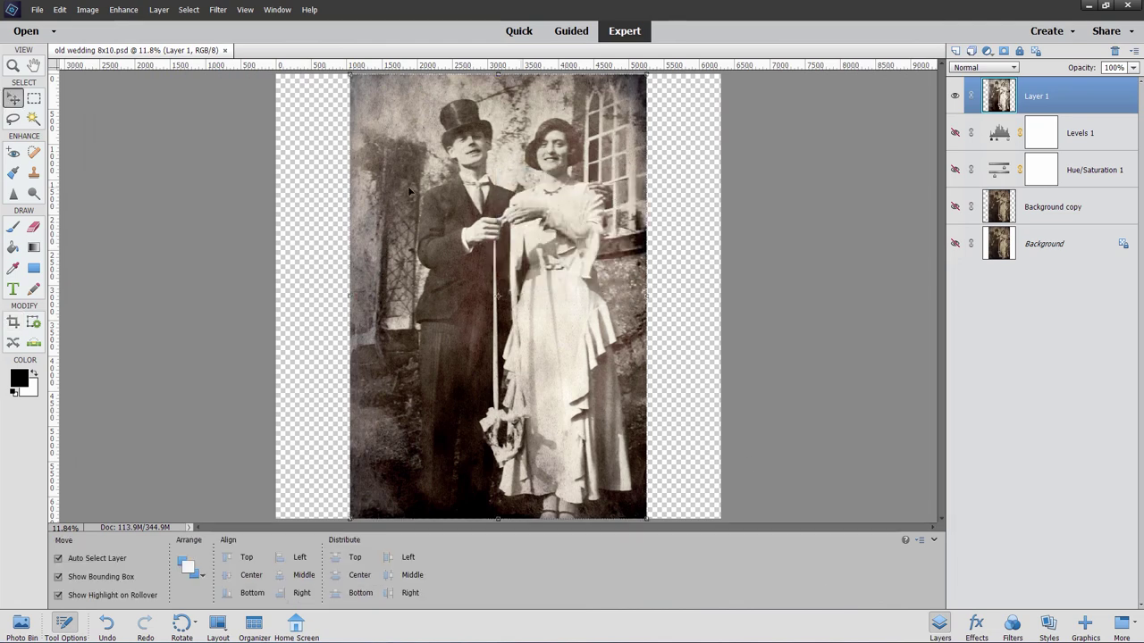
Step: Close the PSD and open old wedding 8x10.png, docking it as a tab
left_click(225, 50)
left_click(36, 9)
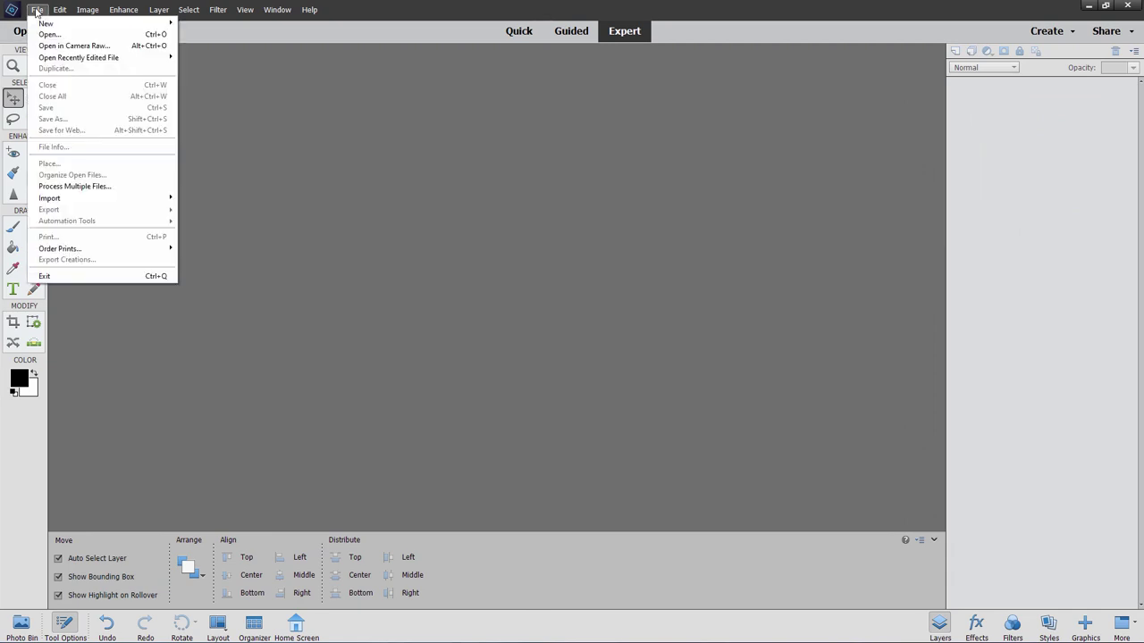
left_click(51, 36)
left_click(418, 138)
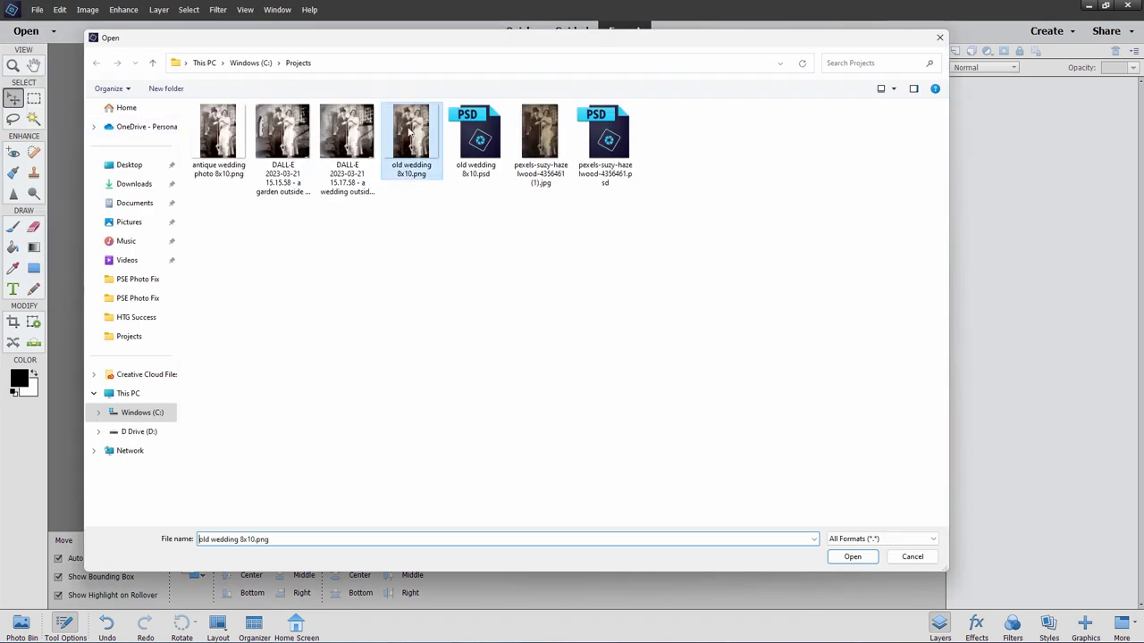
left_click(853, 557)
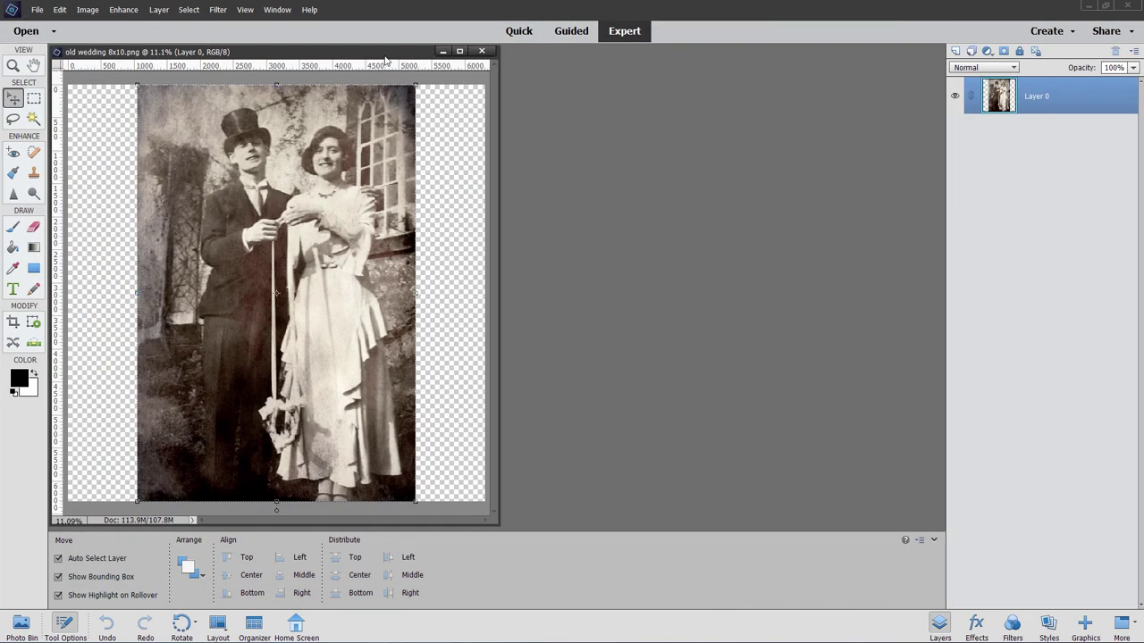
left_click_drag(357, 43, 559, 57)
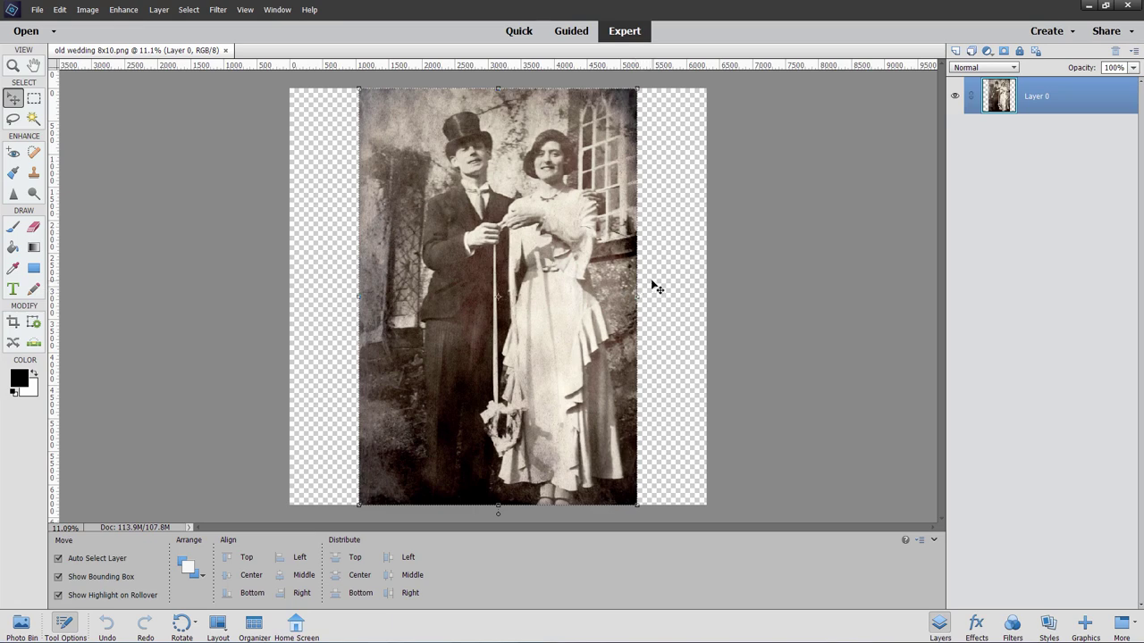
Step: Resize the image to 1024 px wide at 300 ppi using Bicubic Sharper
left_click(90, 59)
left_click(88, 10)
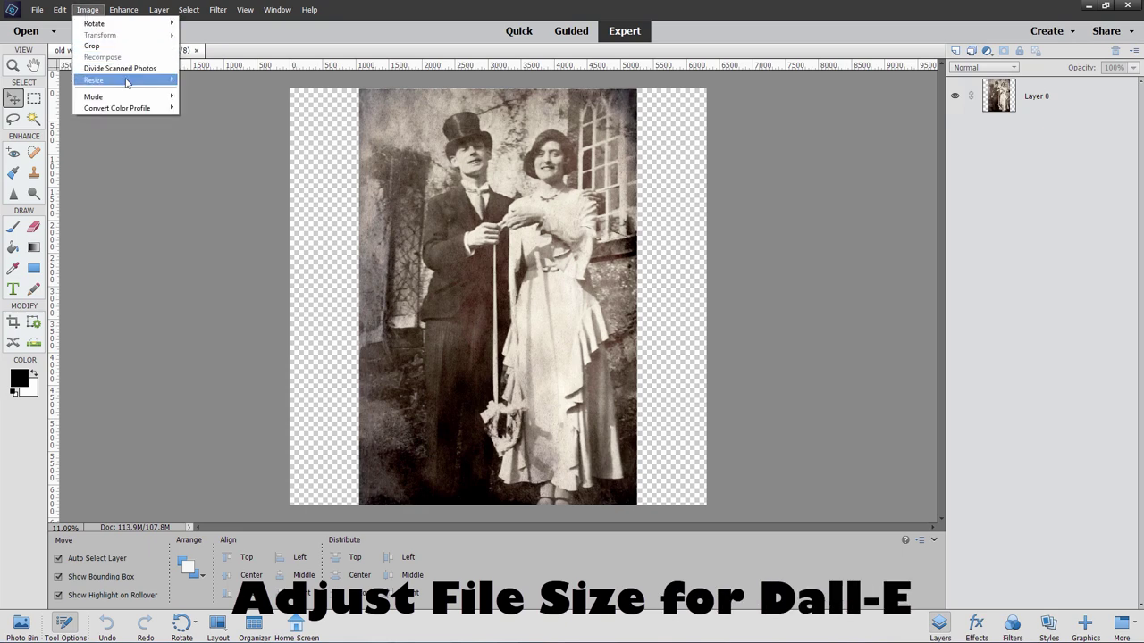
mouse_move(125, 80)
left_click(195, 84)
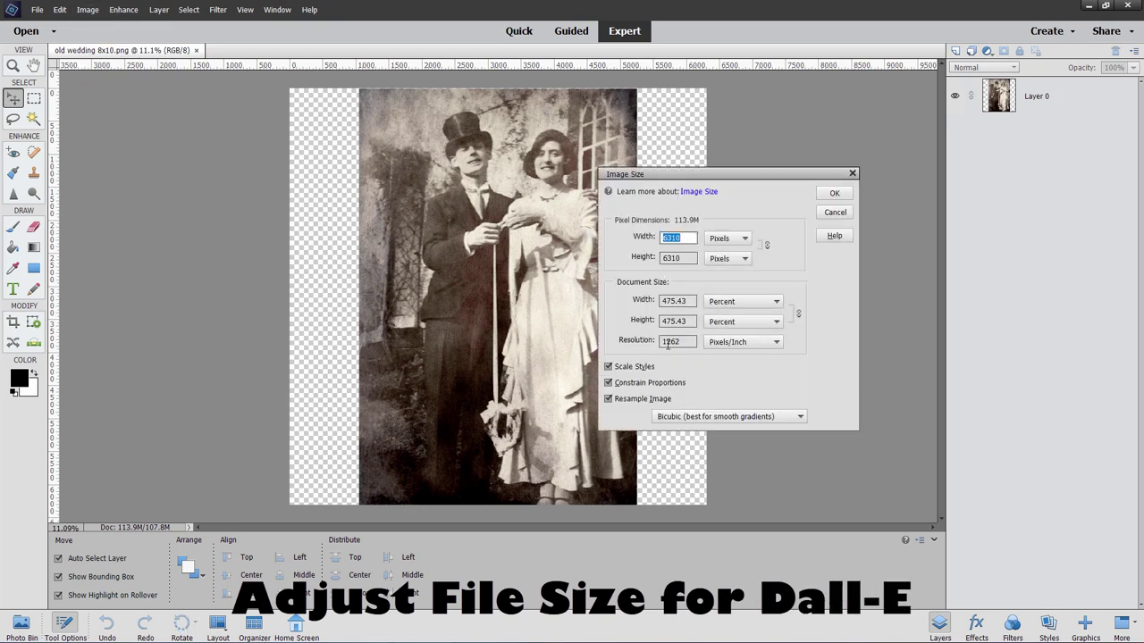
left_click_drag(684, 343, 638, 351)
type("300")
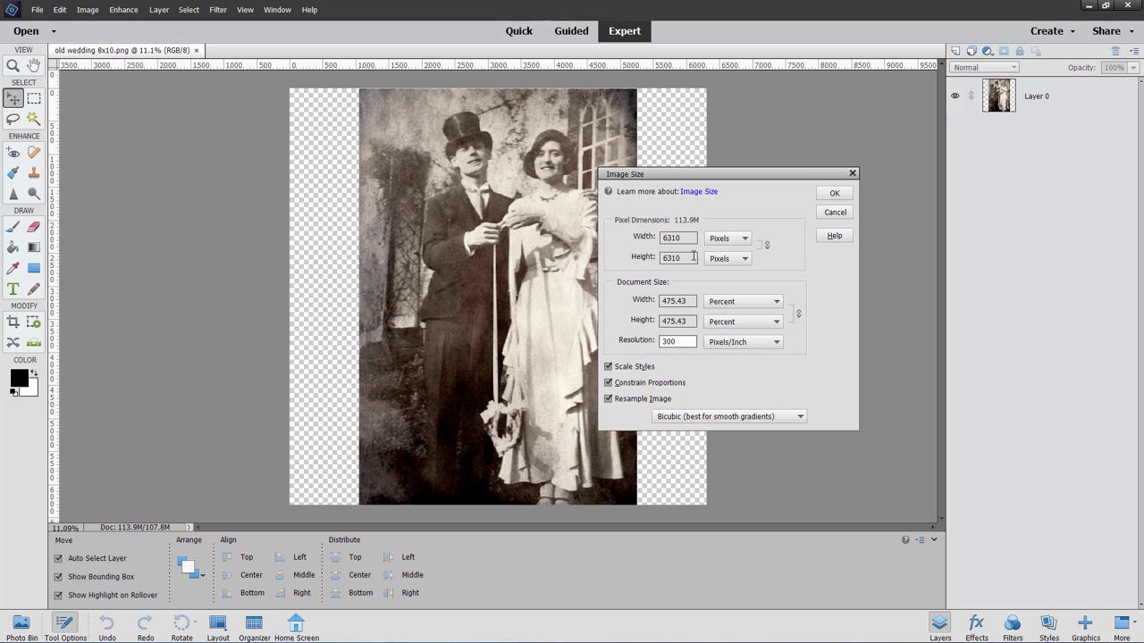
left_click_drag(695, 239, 631, 243)
type("1024")
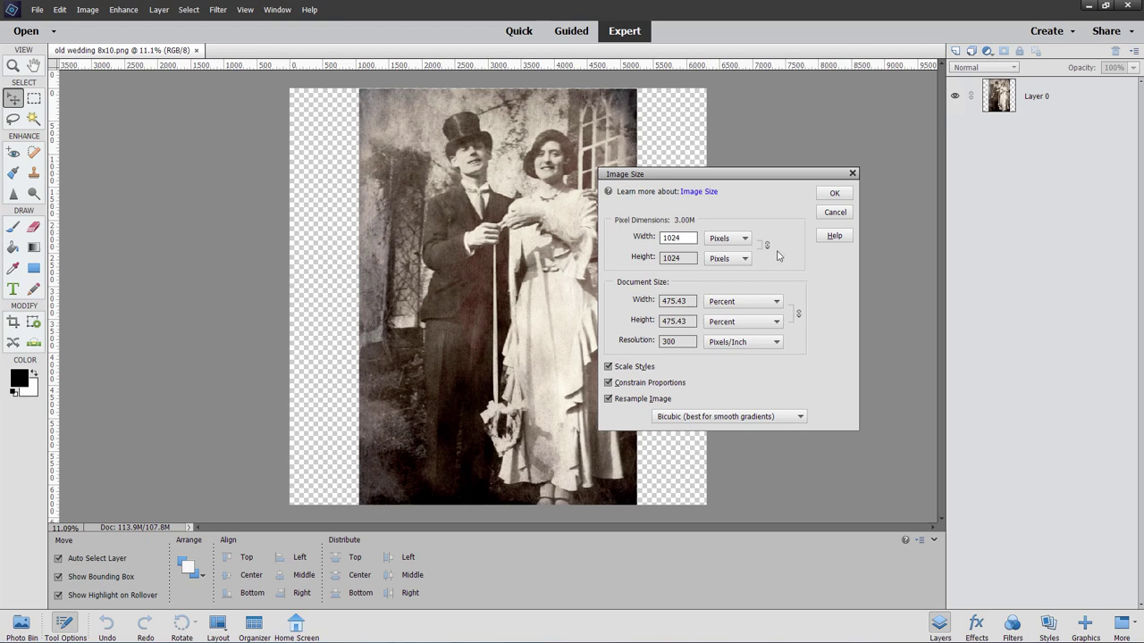
left_click(734, 418)
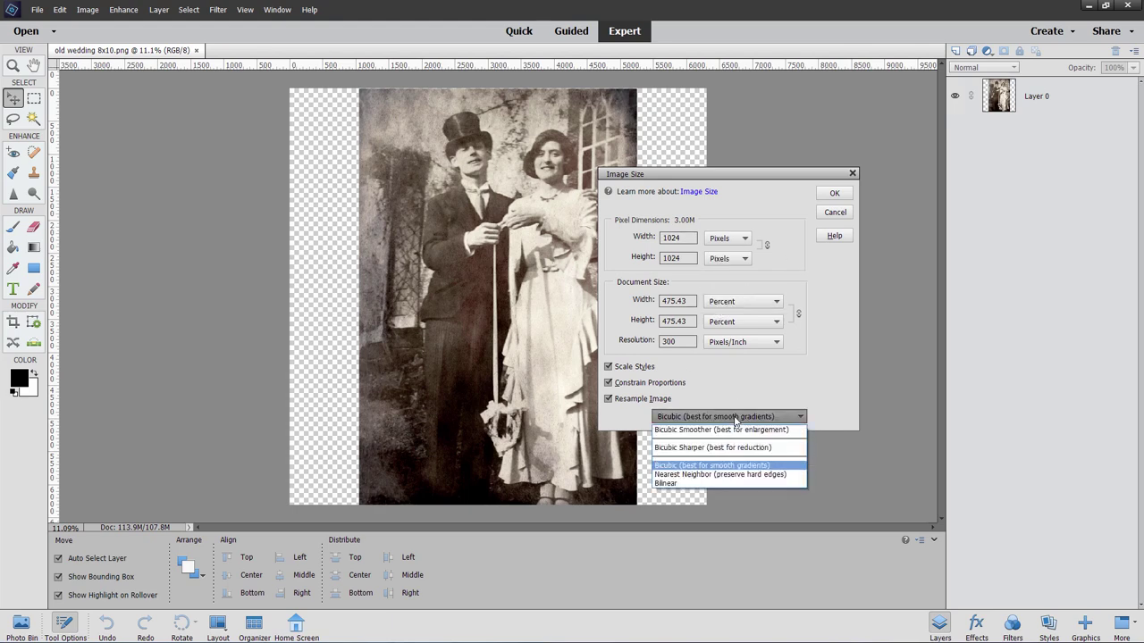
left_click(722, 445)
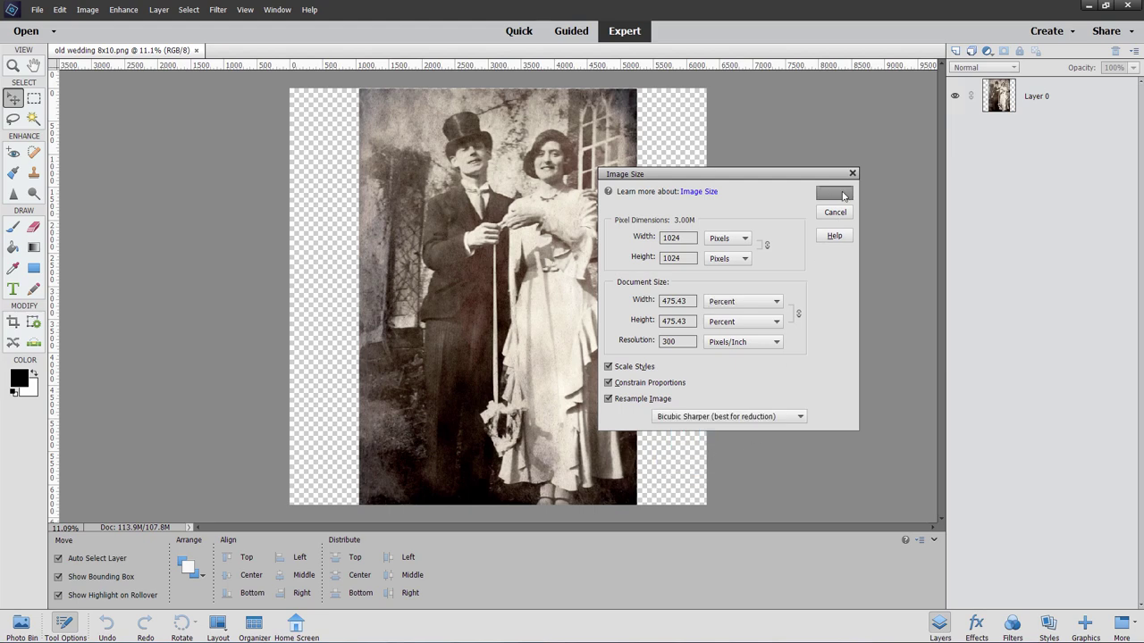
left_click(833, 193)
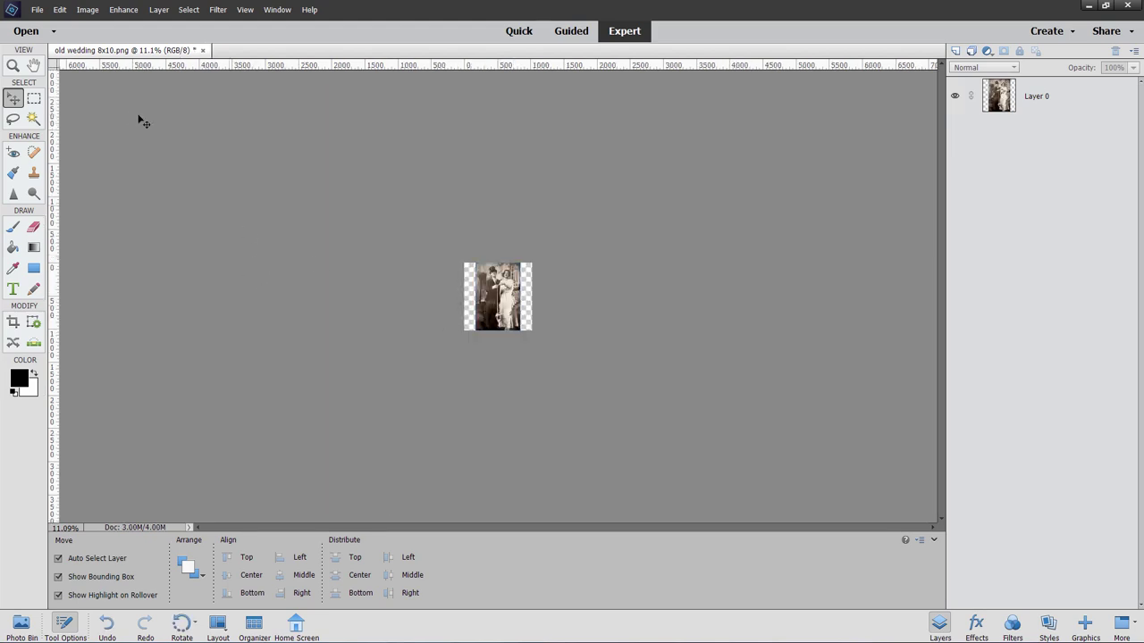
Step: Save over the existing old wedding 8x10.png, accepting the PNG options
left_click(36, 9)
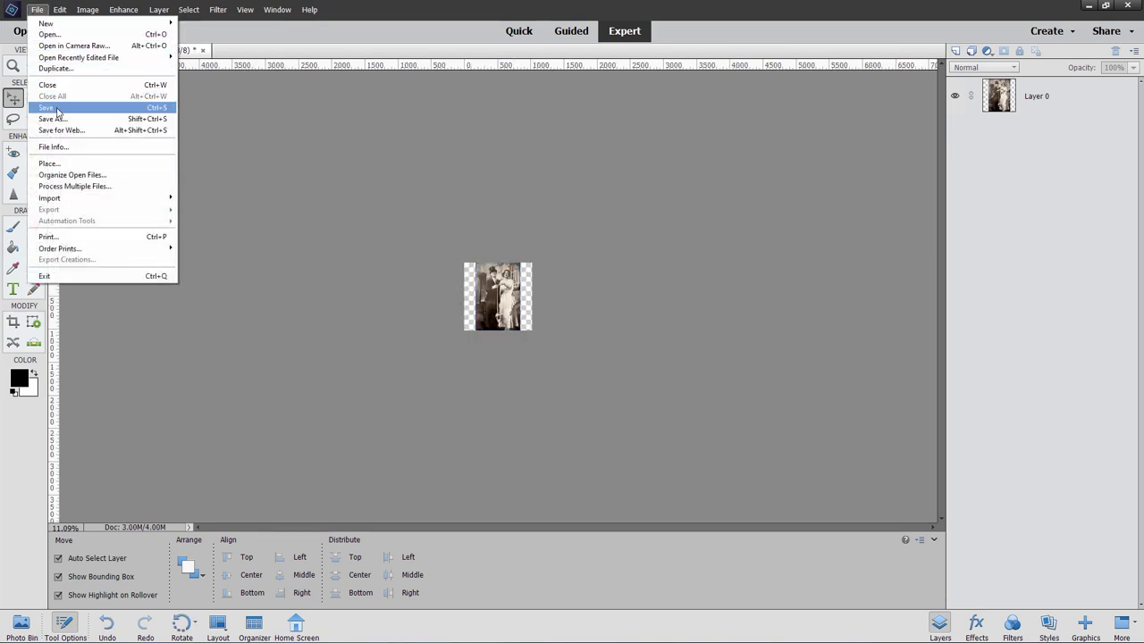
left_click(57, 108)
key("Return")
left_click(600, 328)
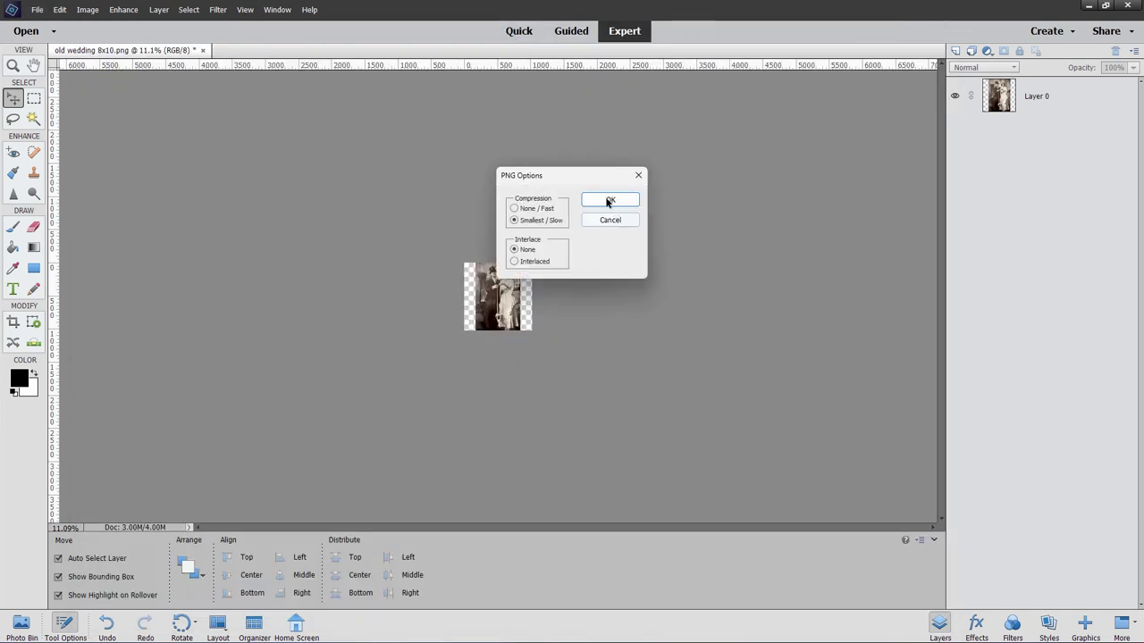
left_click(609, 201)
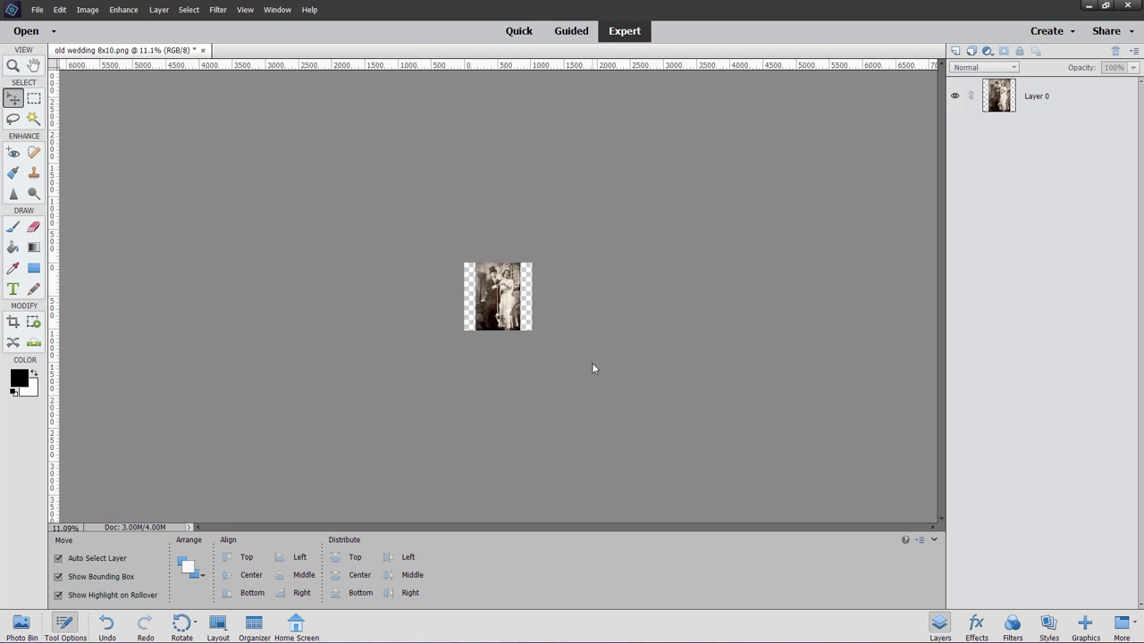
Step: Upload old wedding 8x10.png from the Projects folder to DALL-E, skipping cropping
key("ctrl+0")
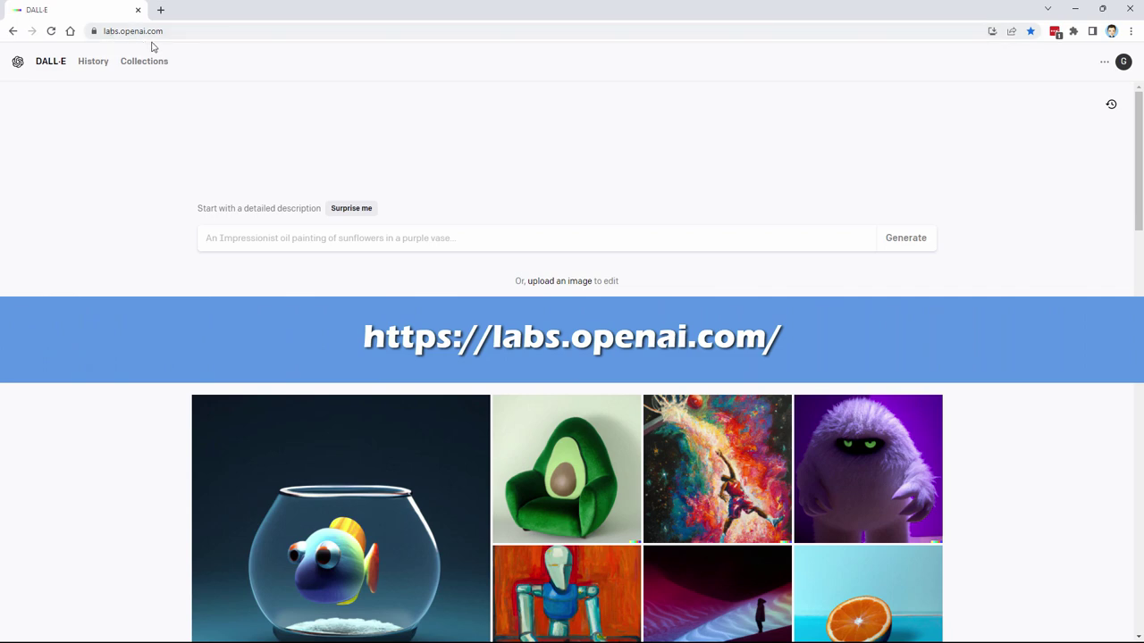
left_click_drag(166, 32, 103, 33)
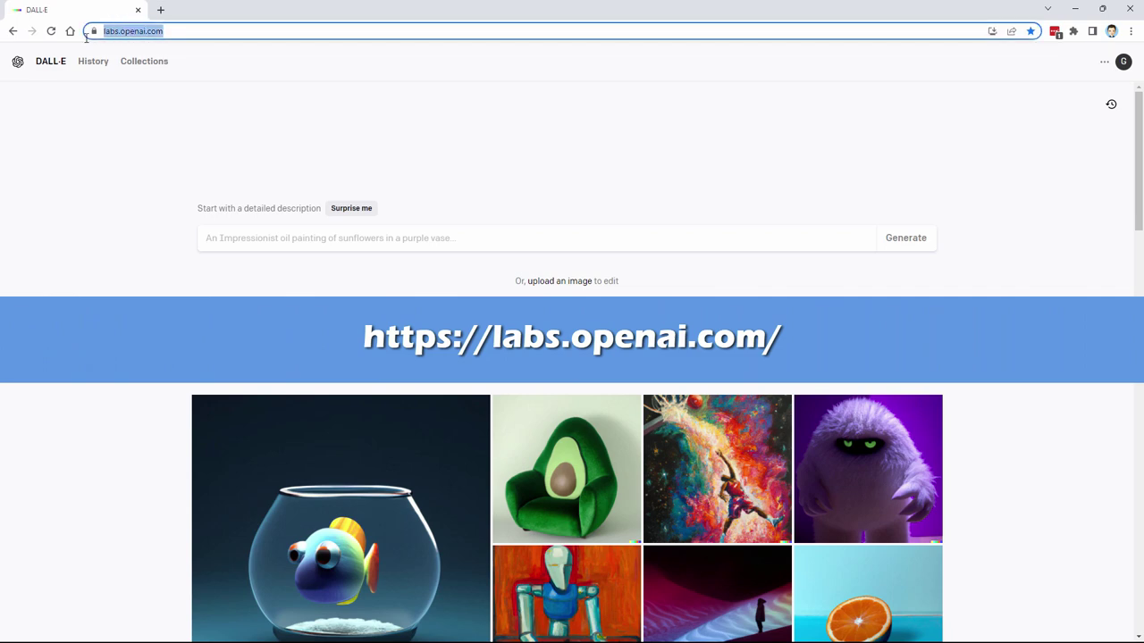
left_click(482, 124)
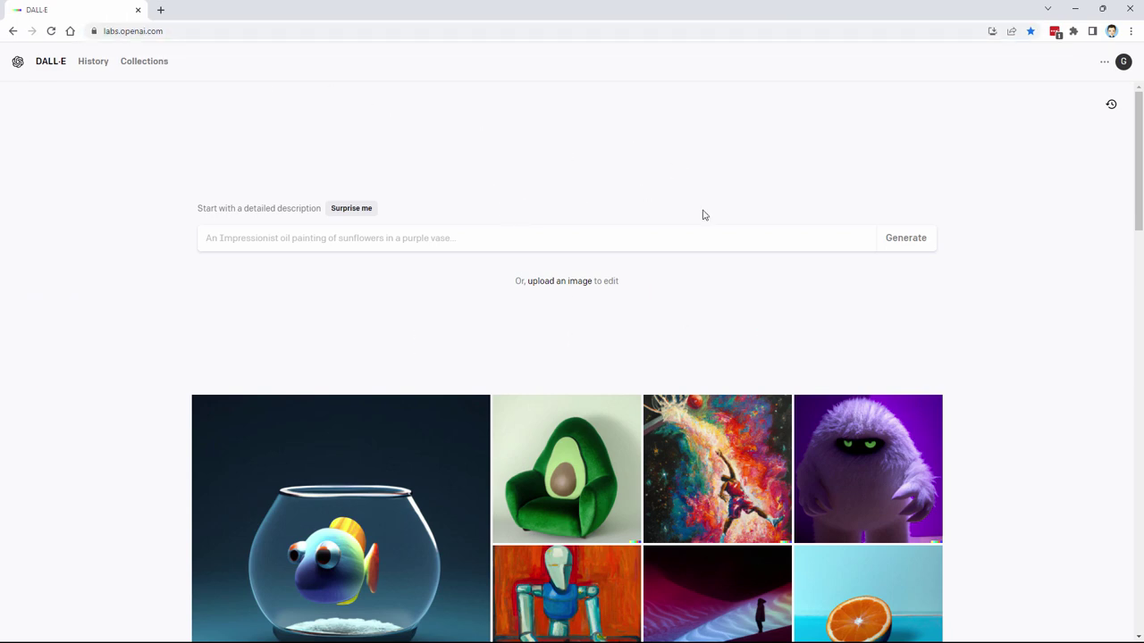
left_click(562, 284)
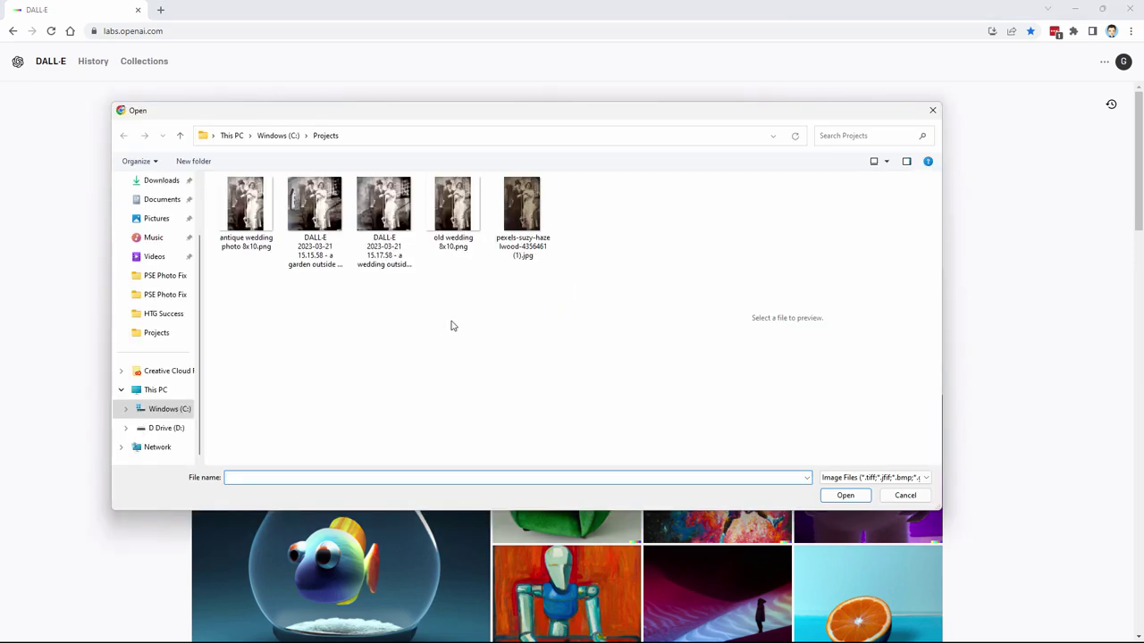
left_click(452, 208)
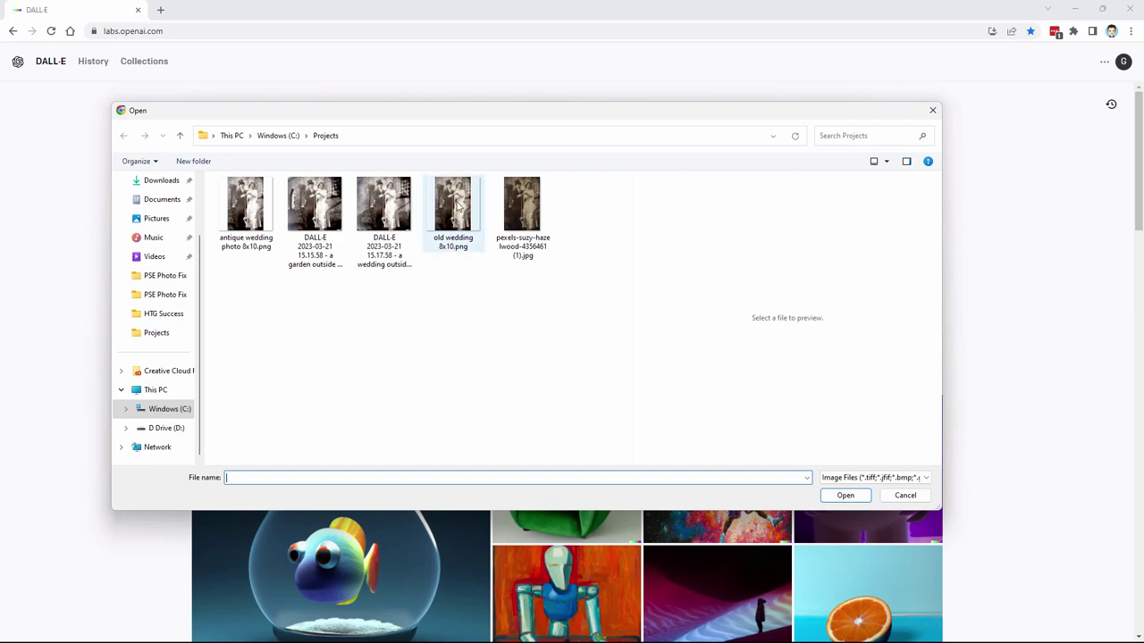
left_click(833, 495)
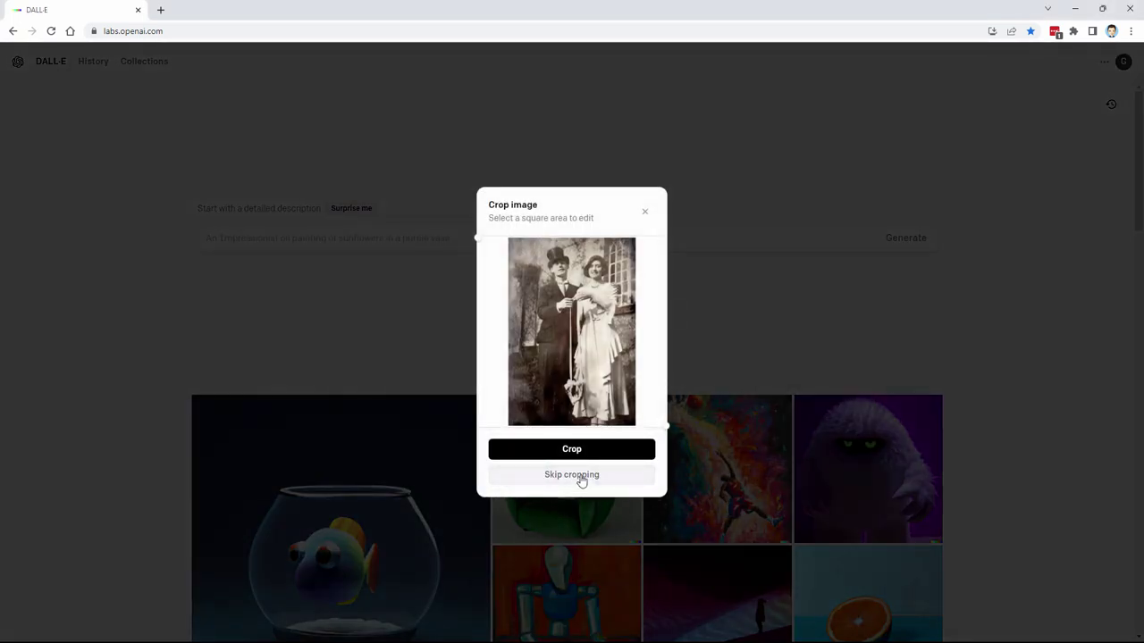
left_click(583, 476)
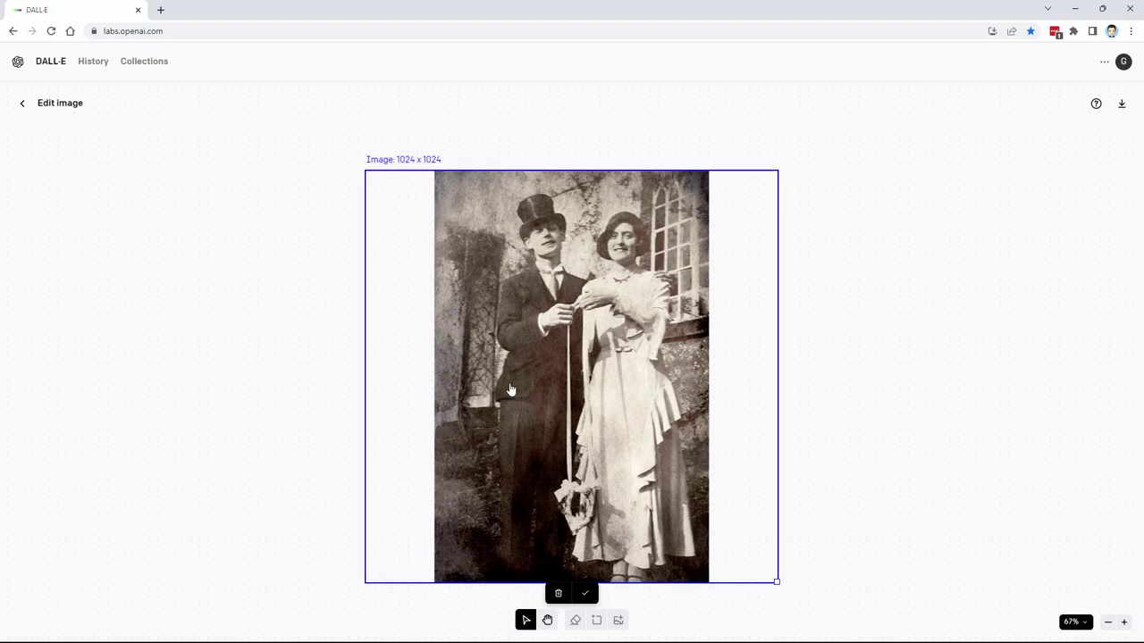
Step: Confirm the photo's placement in the 1024x1024 frame and focus the prompt field
left_click(585, 594)
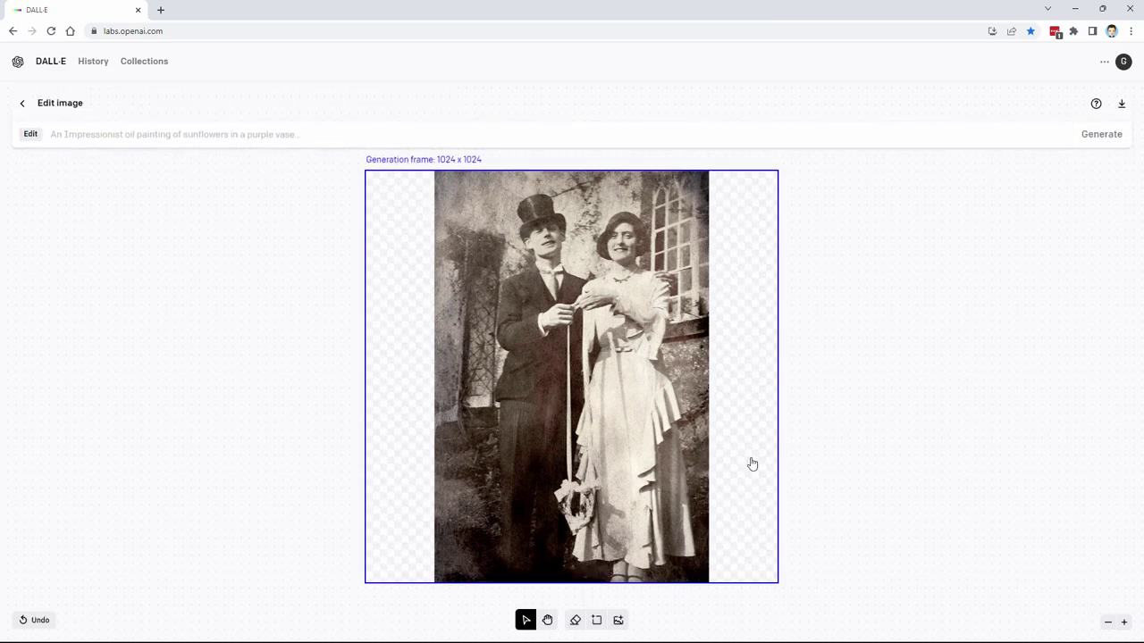
left_click(154, 136)
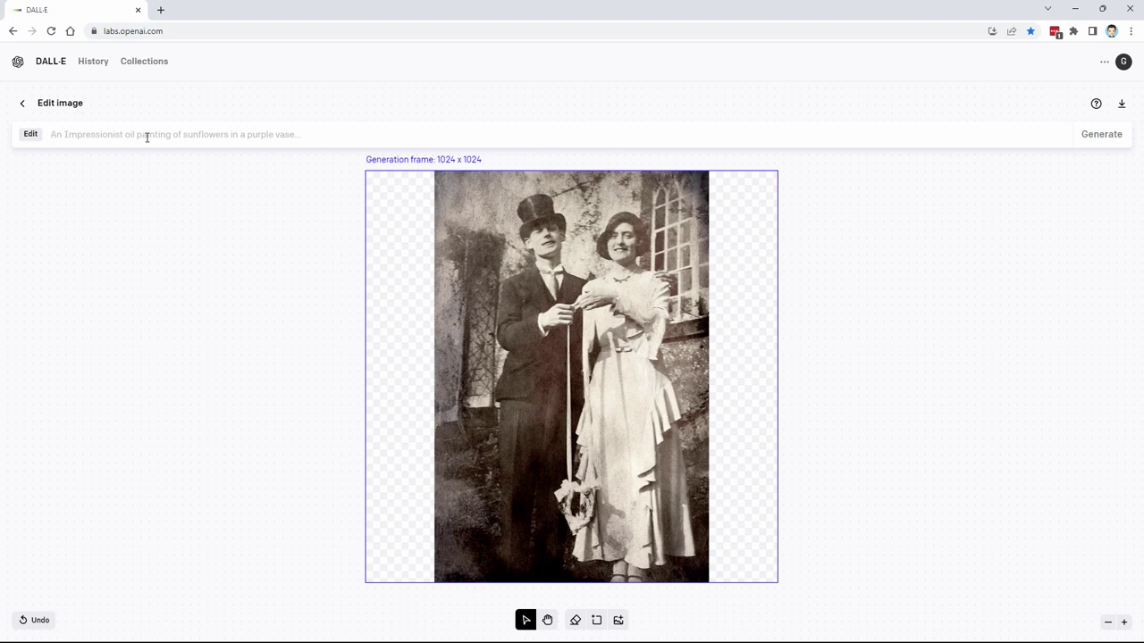
Step: Generate 'garden outside of a church' fill and accept the fourth variant
left_click(146, 137)
type("garde")
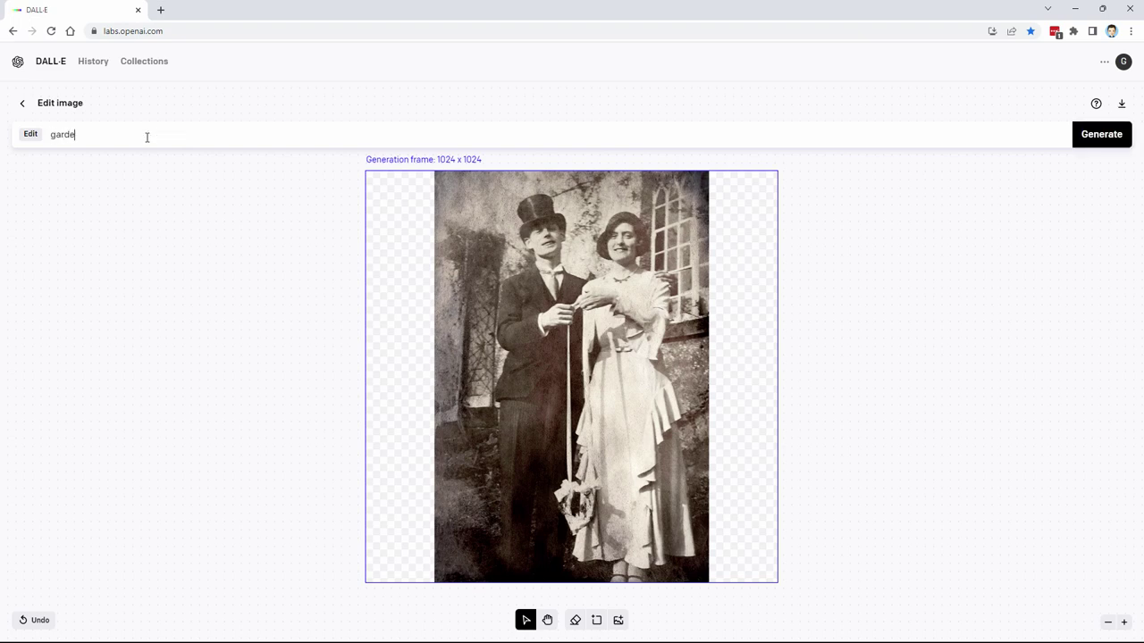
type("n outside of a church")
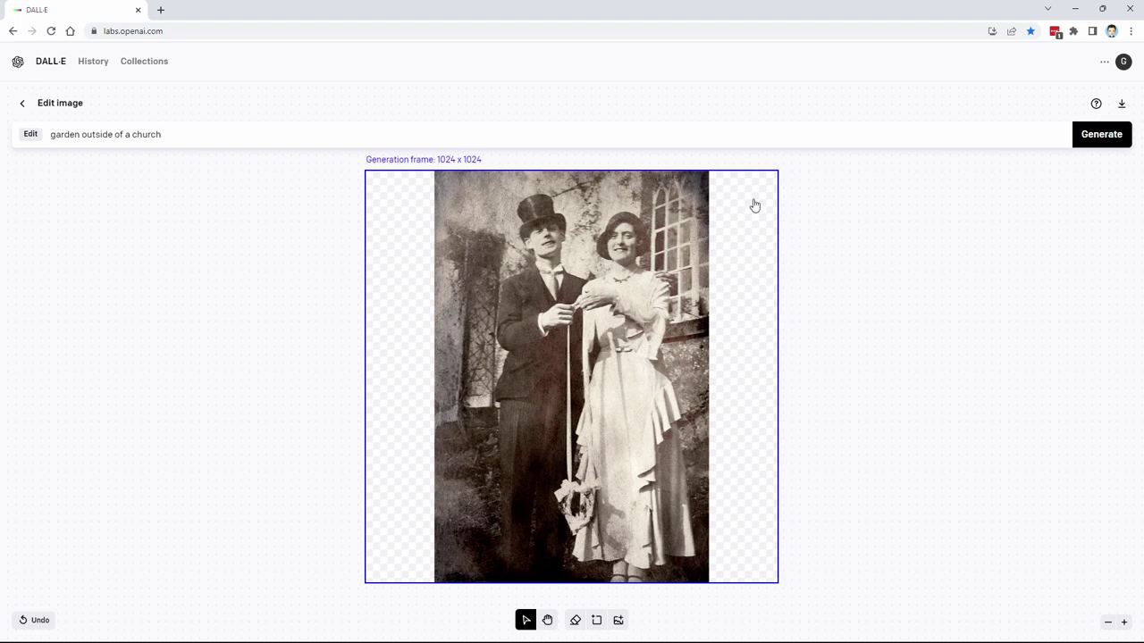
left_click(1108, 136)
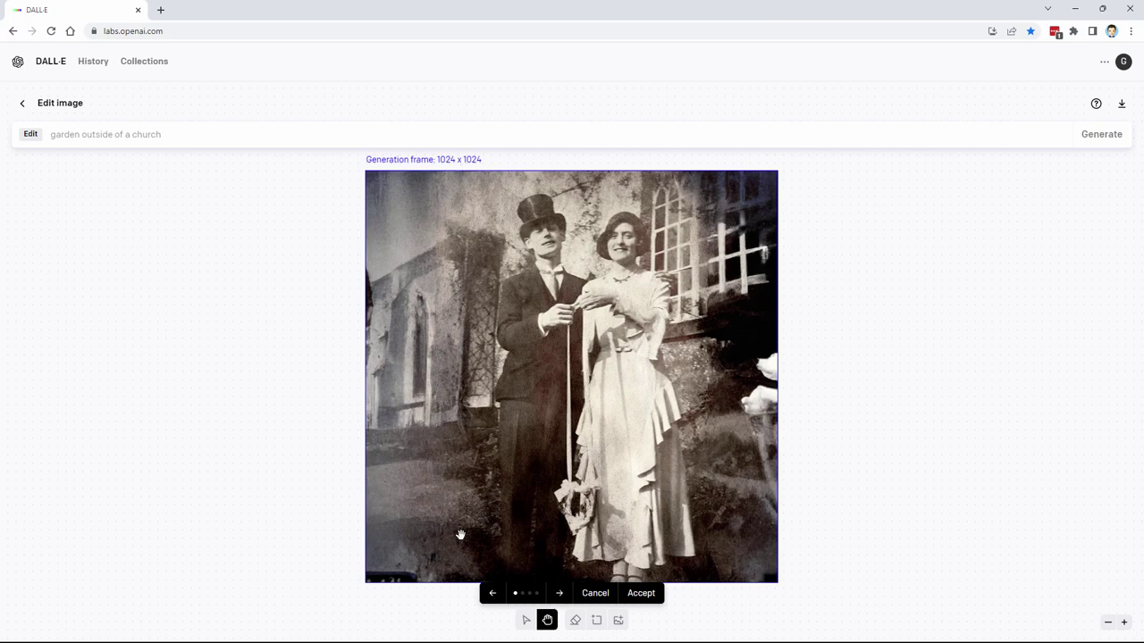
left_click(558, 594)
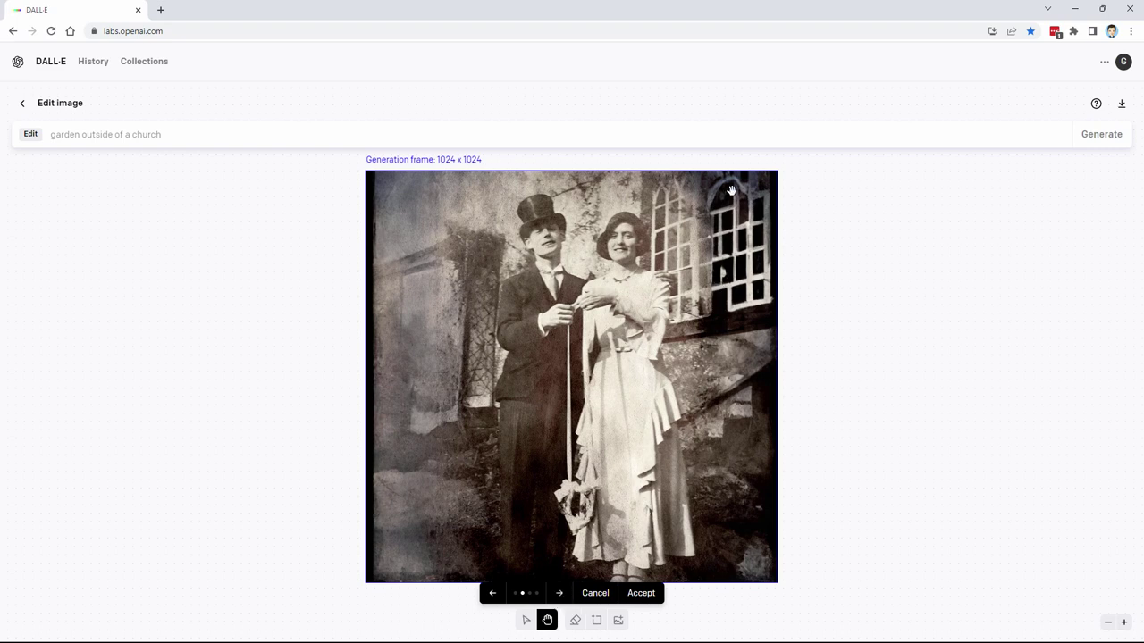
left_click(558, 593)
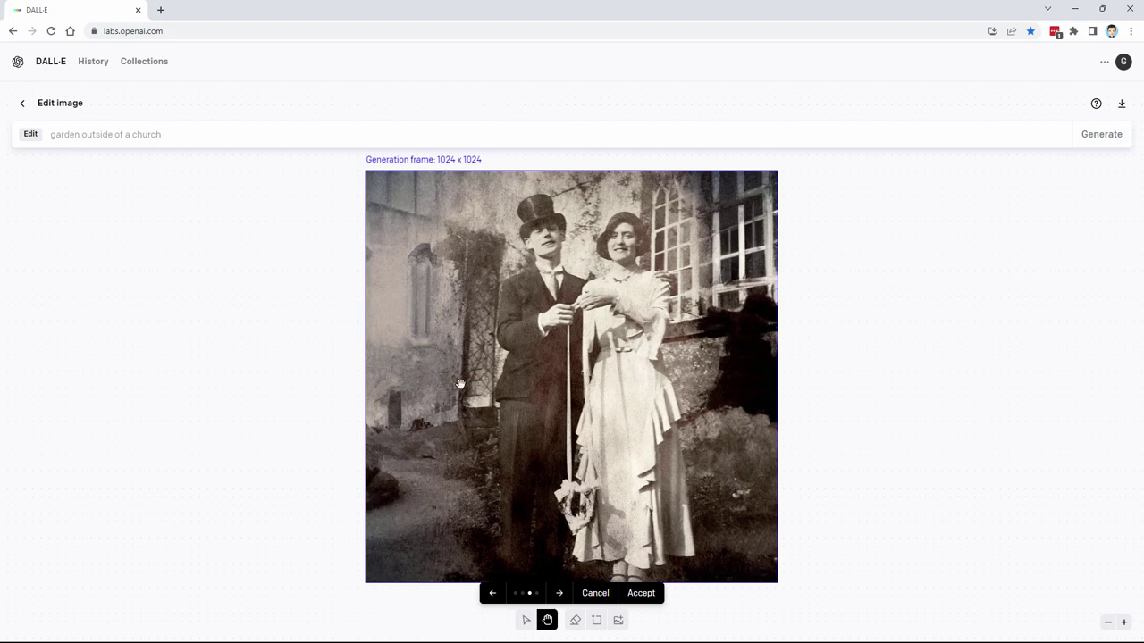
left_click(558, 594)
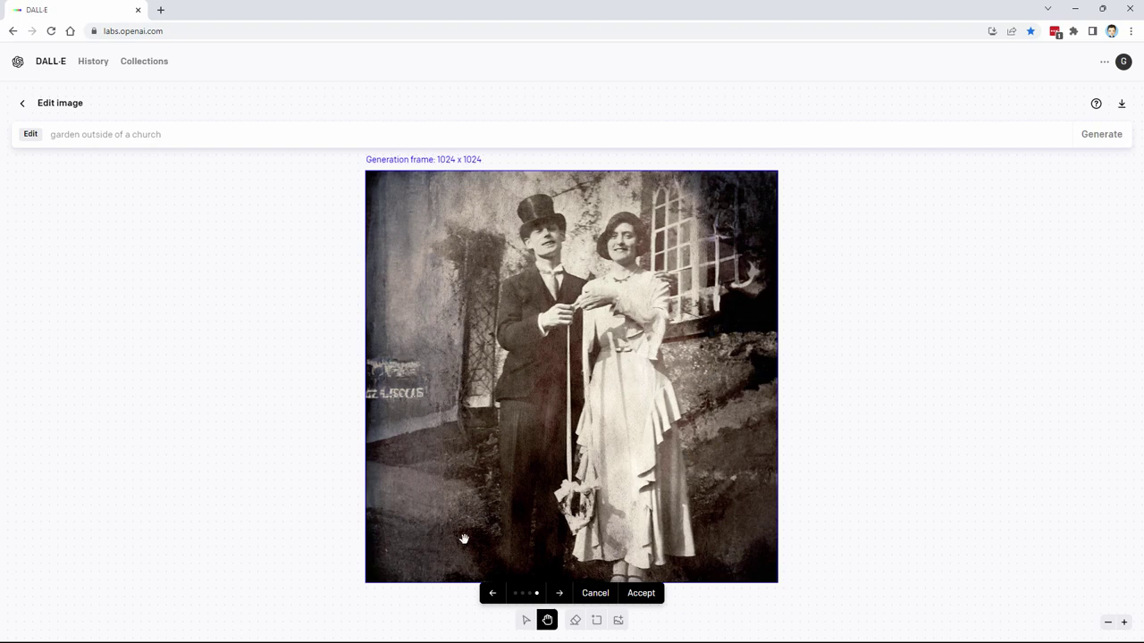
left_click(653, 593)
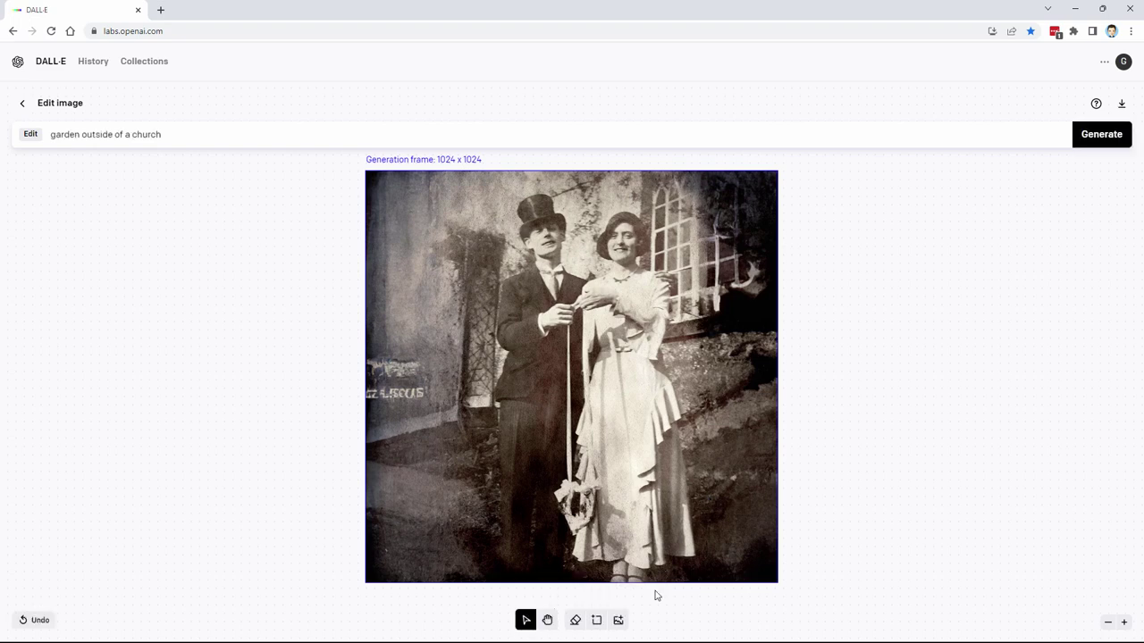
Step: Download the result as a PNG, adding '-use this' to the file name
left_click(1123, 108)
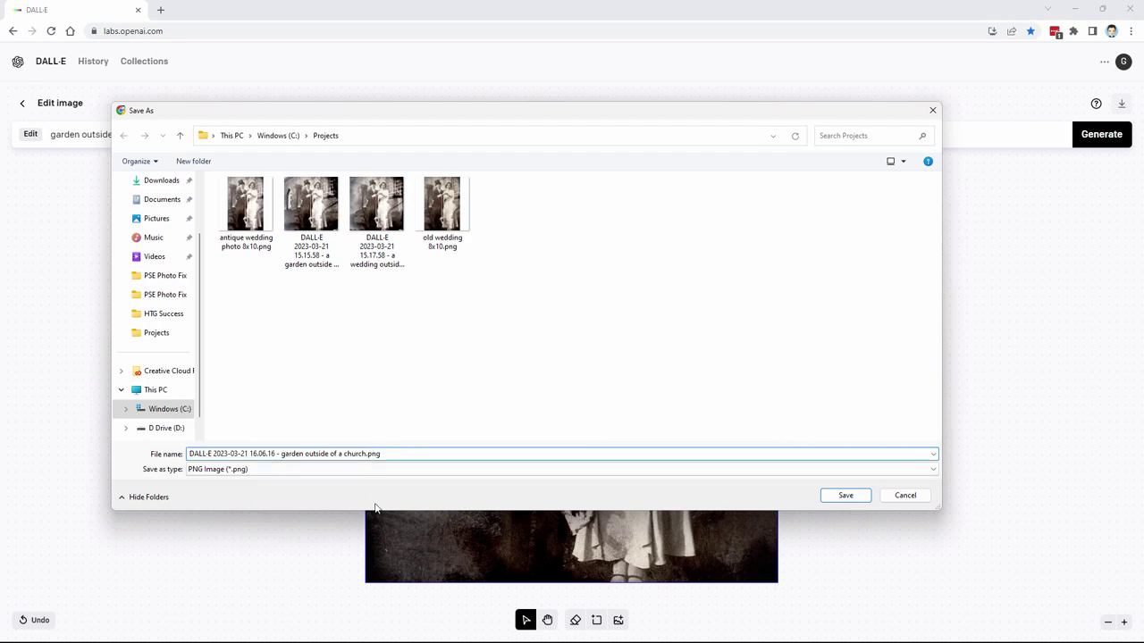
type("-use this")
left_click(843, 497)
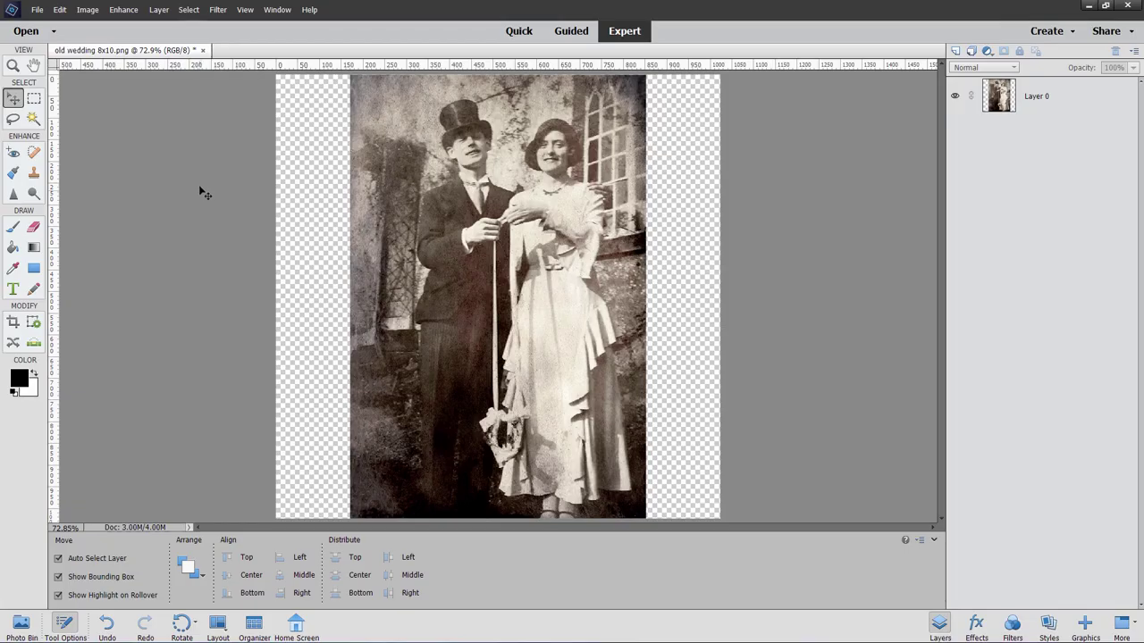
Step: Close the PNG without saving and reopen old wedding 8x10.psd from recent files
left_click(202, 51)
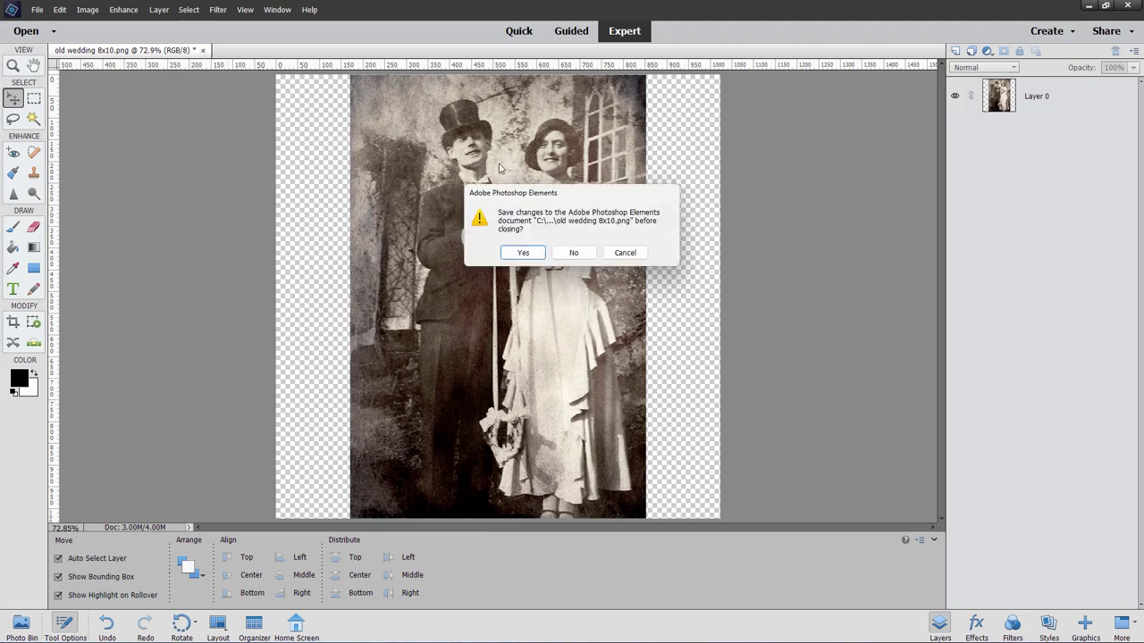
left_click(569, 253)
left_click(37, 9)
mouse_move(90, 57)
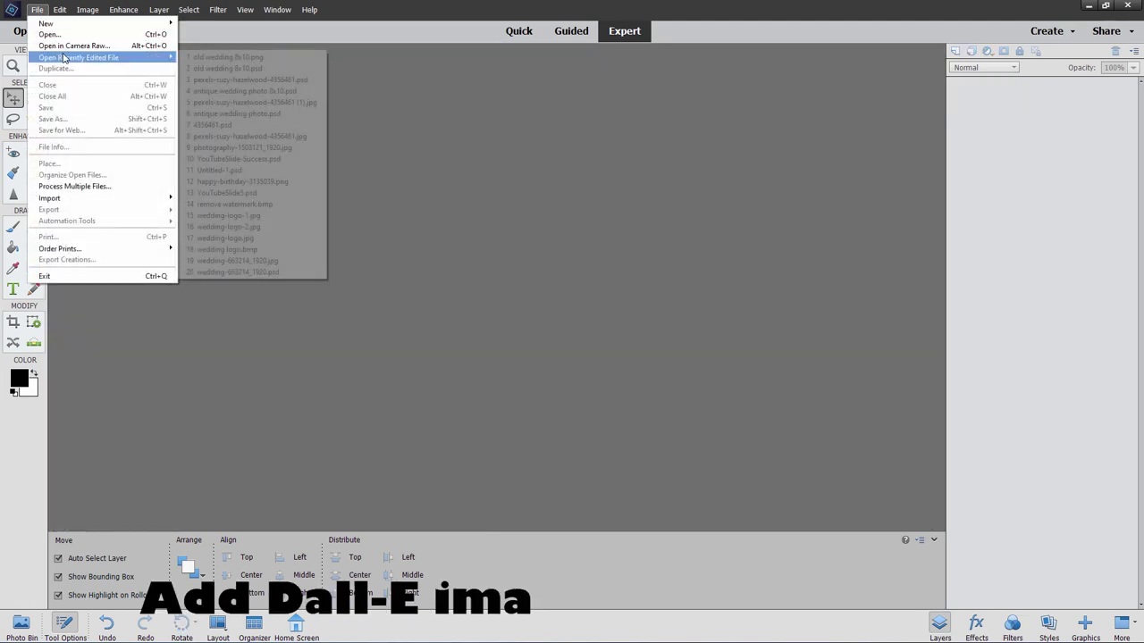
left_click(259, 69)
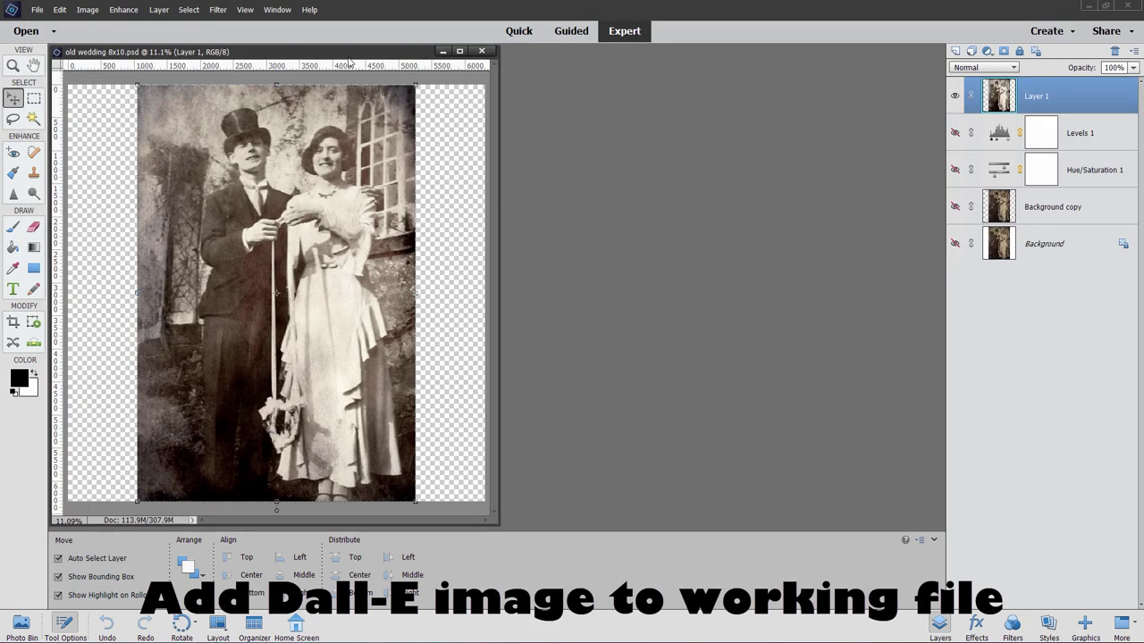
left_click_drag(350, 61, 572, 52)
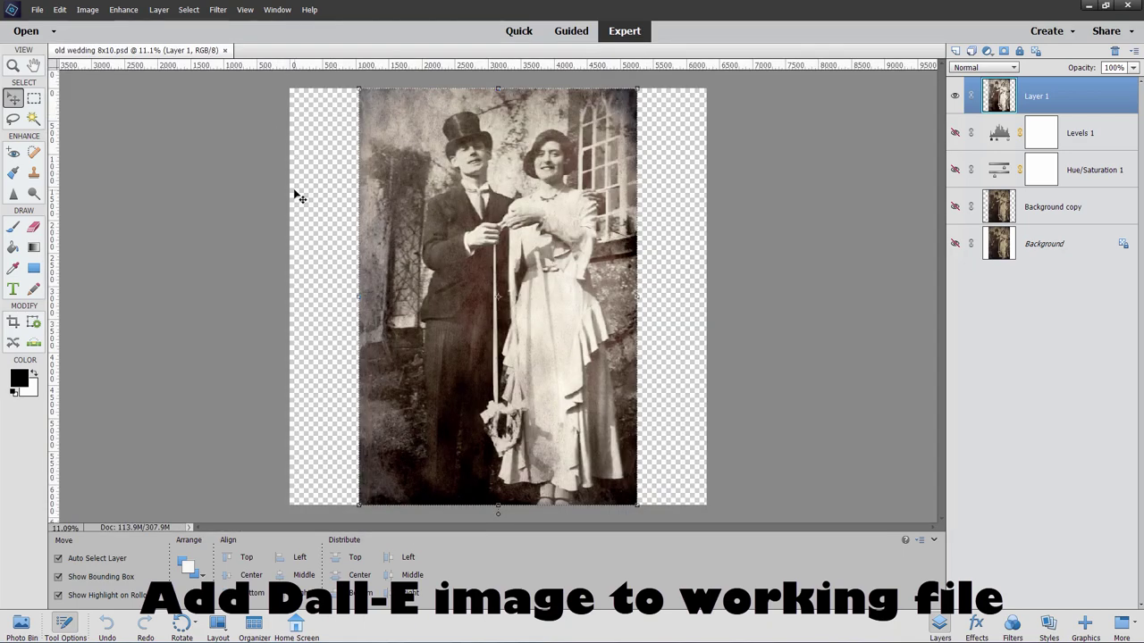
Step: Open the DALL-E church-garden image and drag it into the old wedding document
left_click(38, 9)
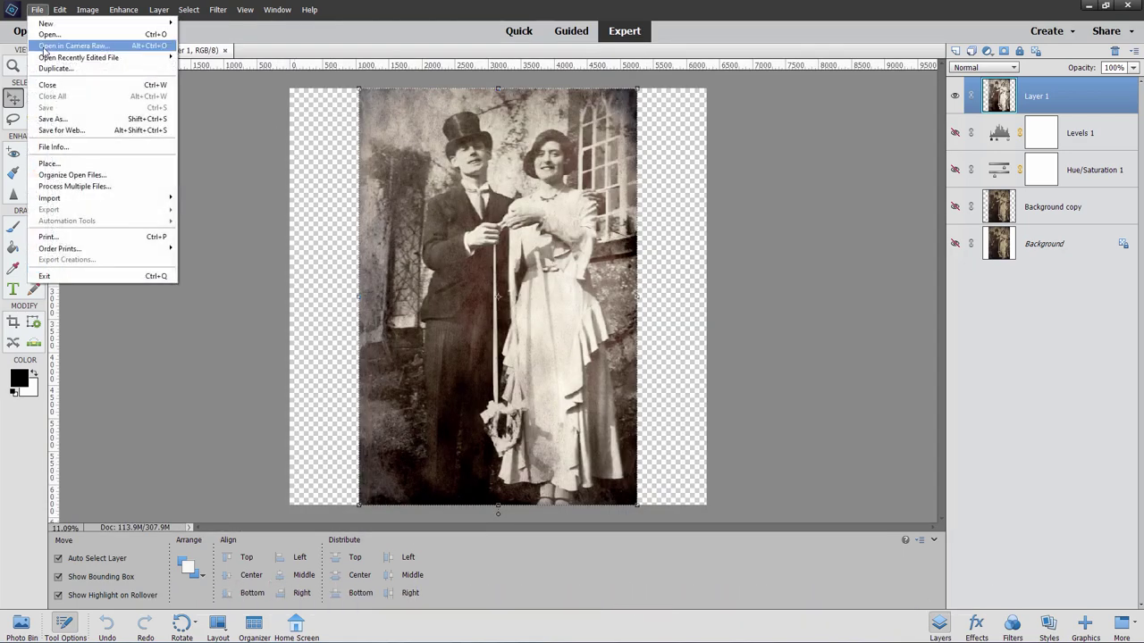
left_click(40, 38)
left_click(406, 134)
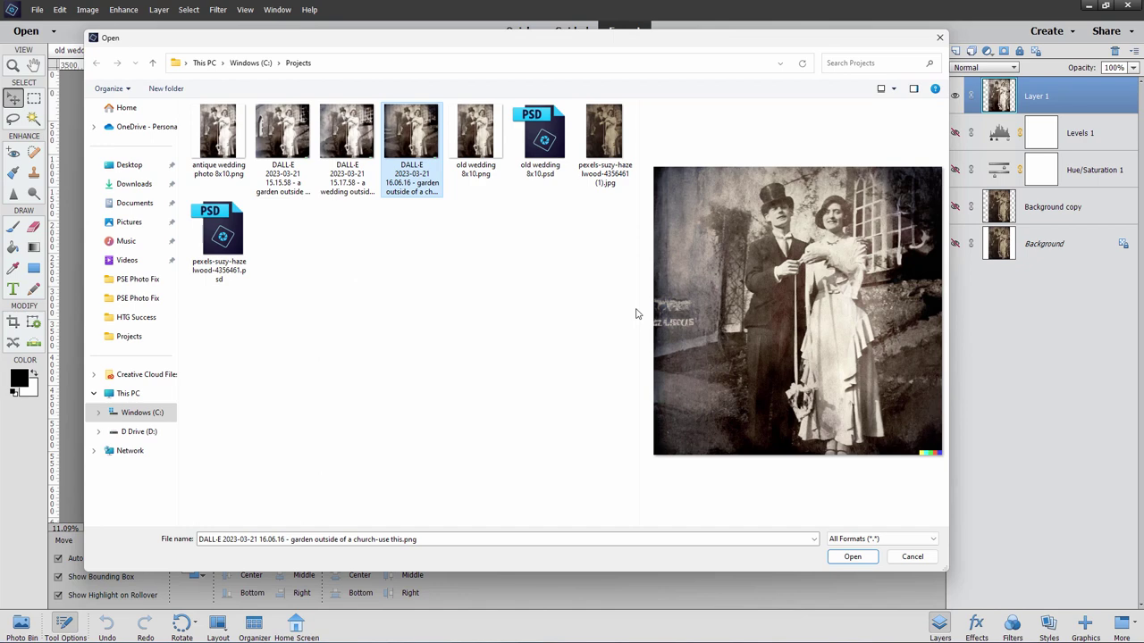
left_click(852, 556)
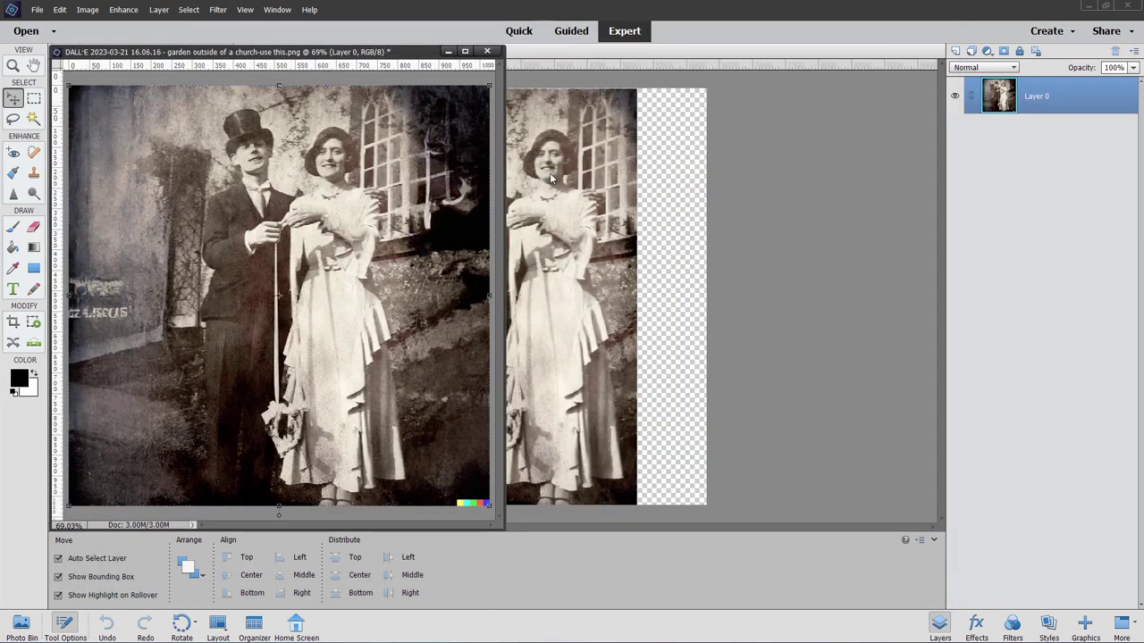
left_click_drag(997, 100, 640, 235)
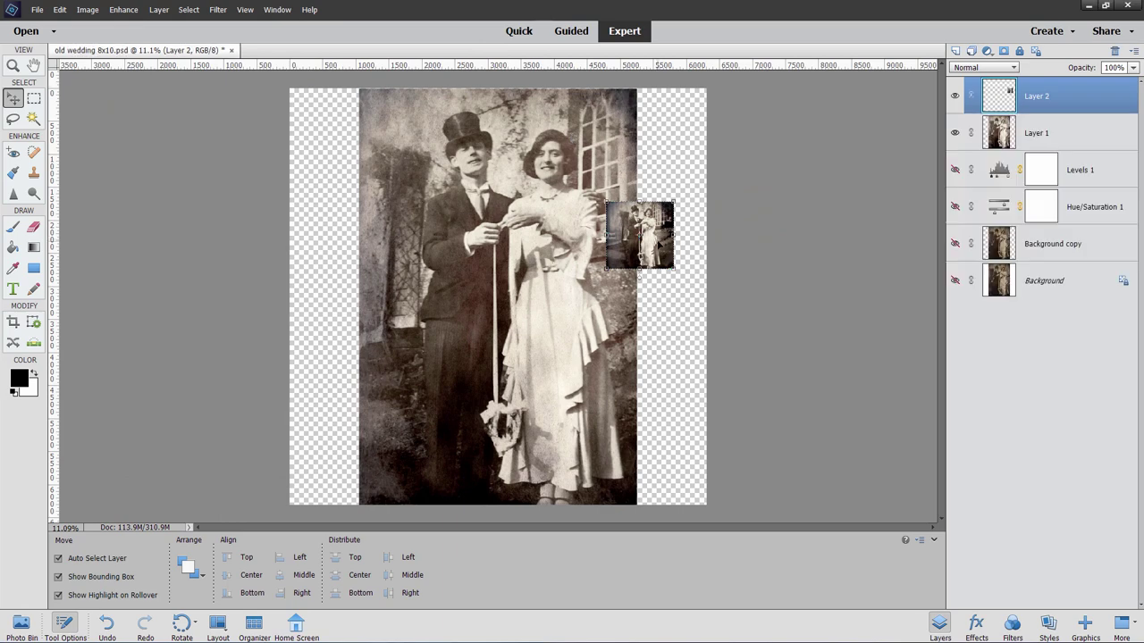
left_click_drag(663, 253, 343, 490)
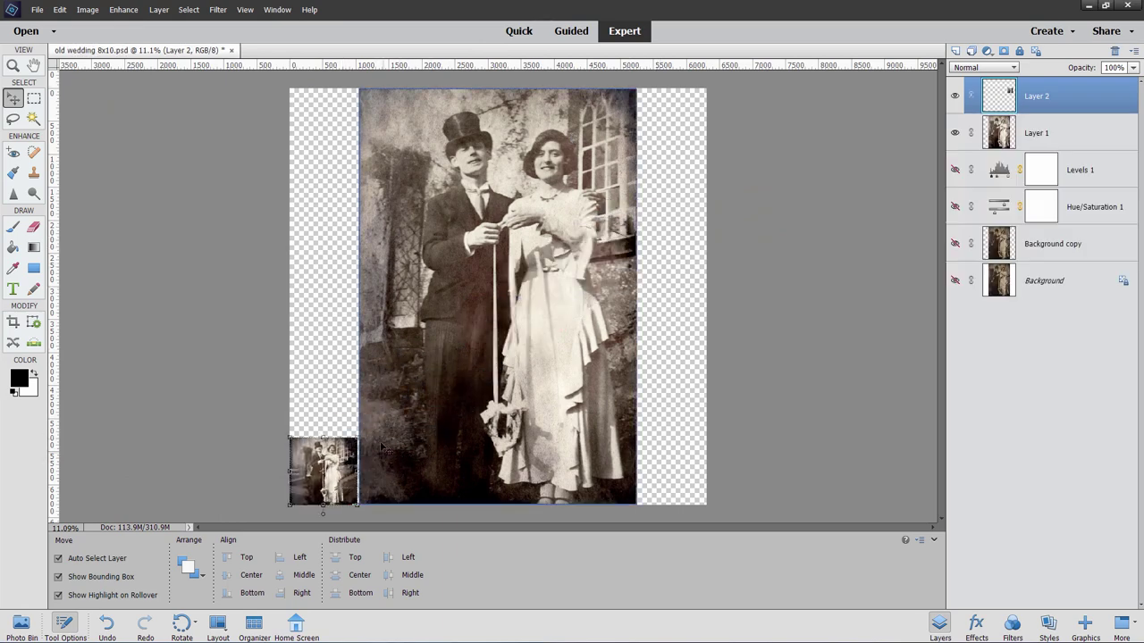
Step: Scale the background to fill the canvas and move it below Layer 1
left_click_drag(358, 437, 748, 126)
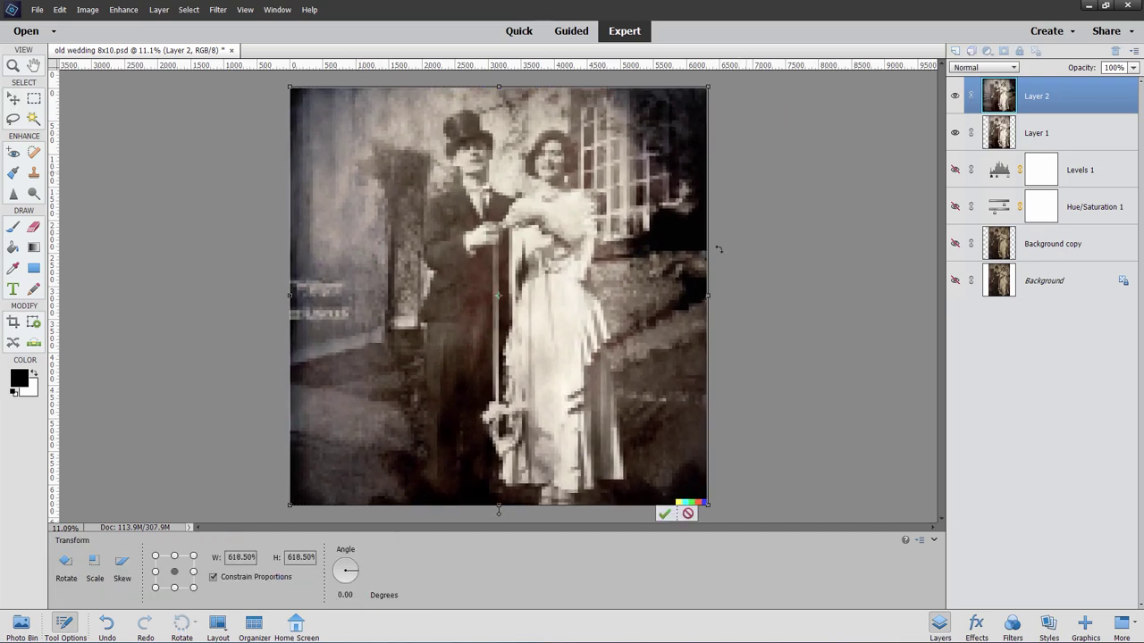
key("Return")
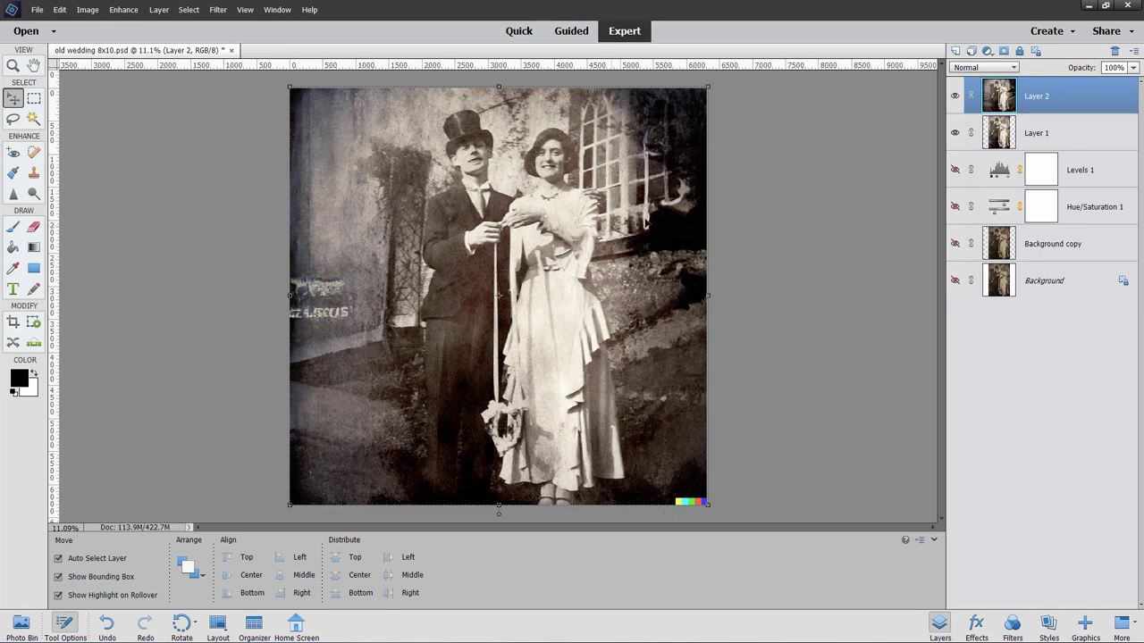
left_click_drag(1054, 101, 1060, 154)
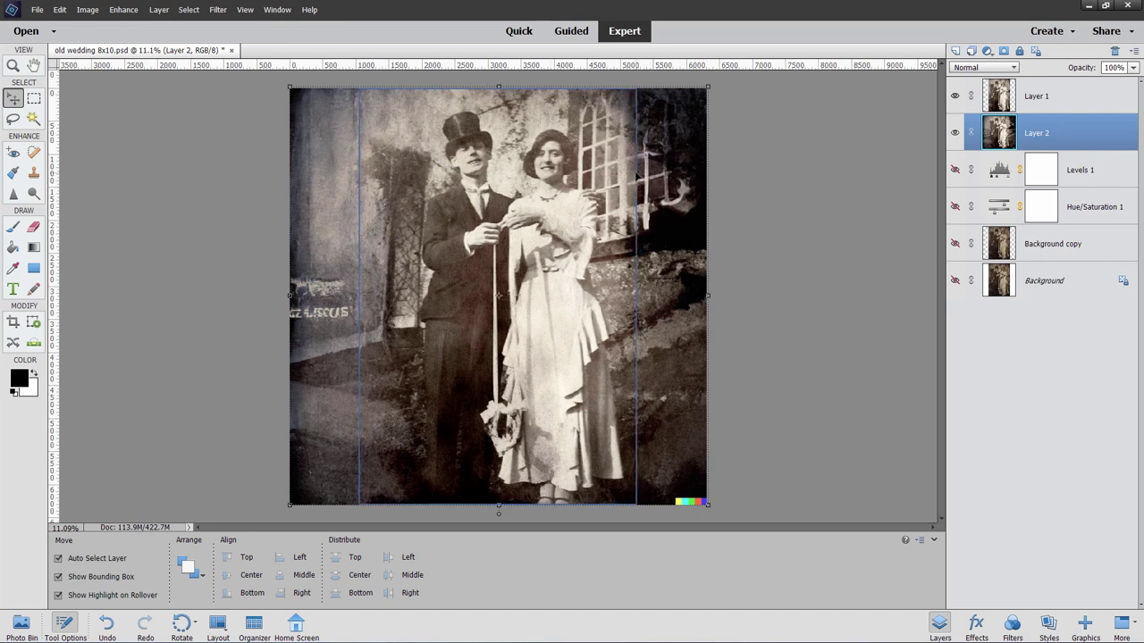
Step: Select Layer 1 and Layer 2 together and merge them
left_click(1052, 99)
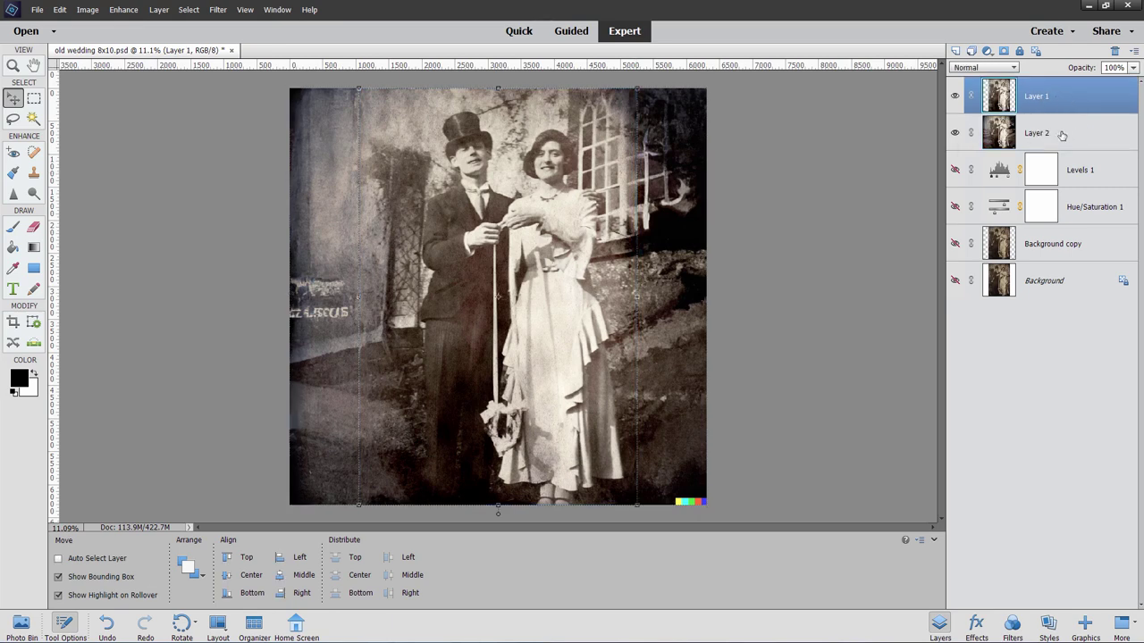
left_click(1064, 134, "ctrl")
right_click(1035, 134)
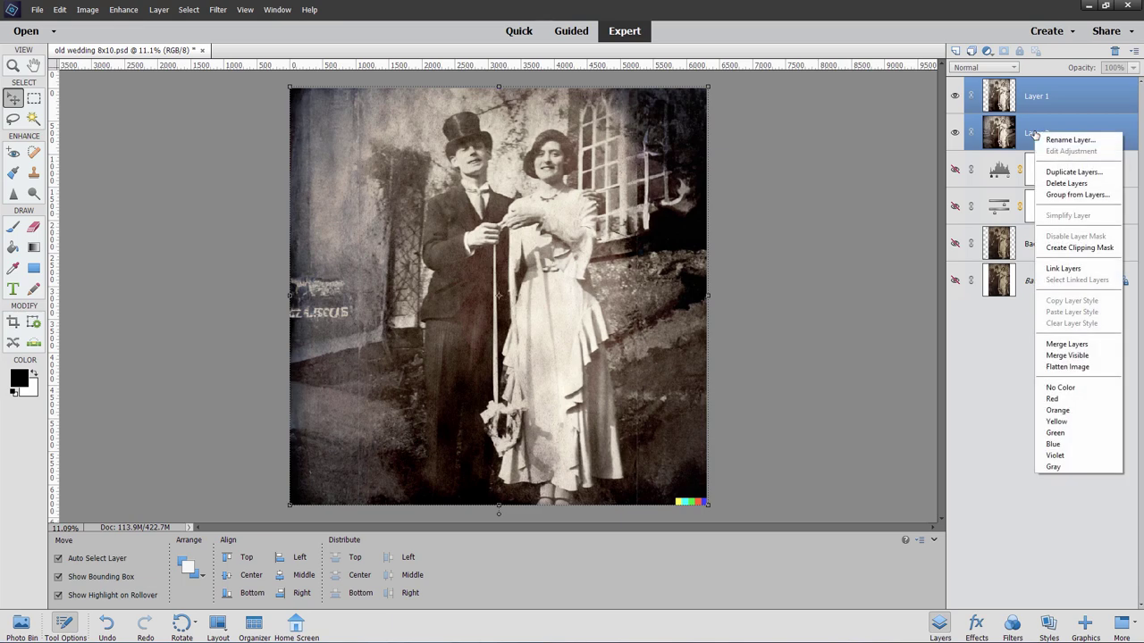
left_click(1066, 345)
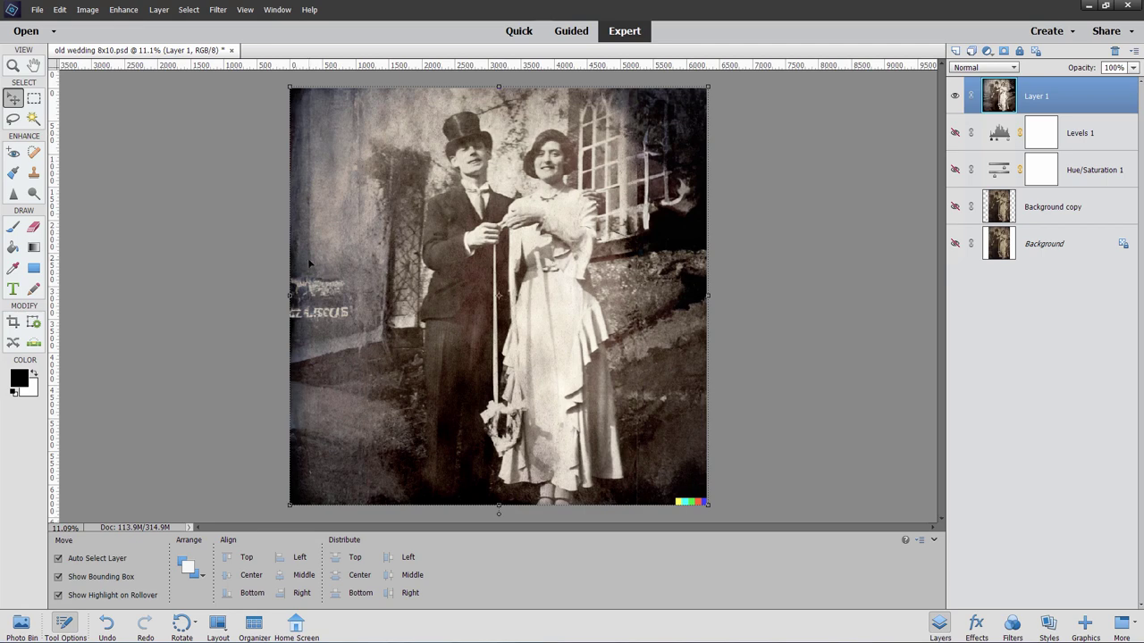
Step: Crop to an 8 x 10 in ratio with the couple centred
left_click(13, 323)
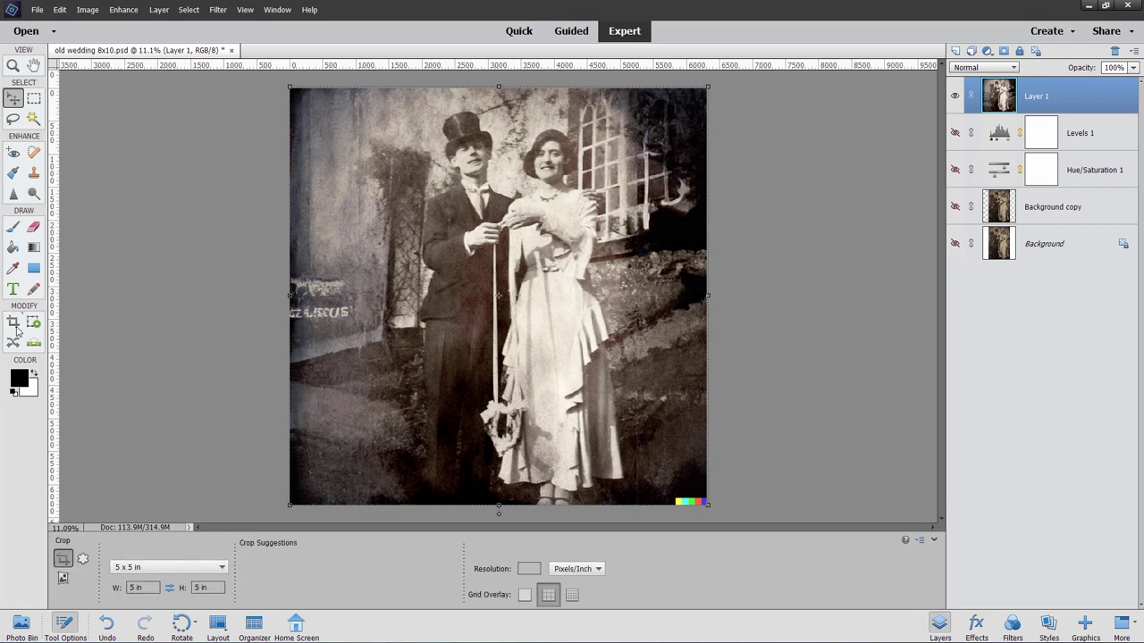
left_click(159, 568)
left_click(129, 555)
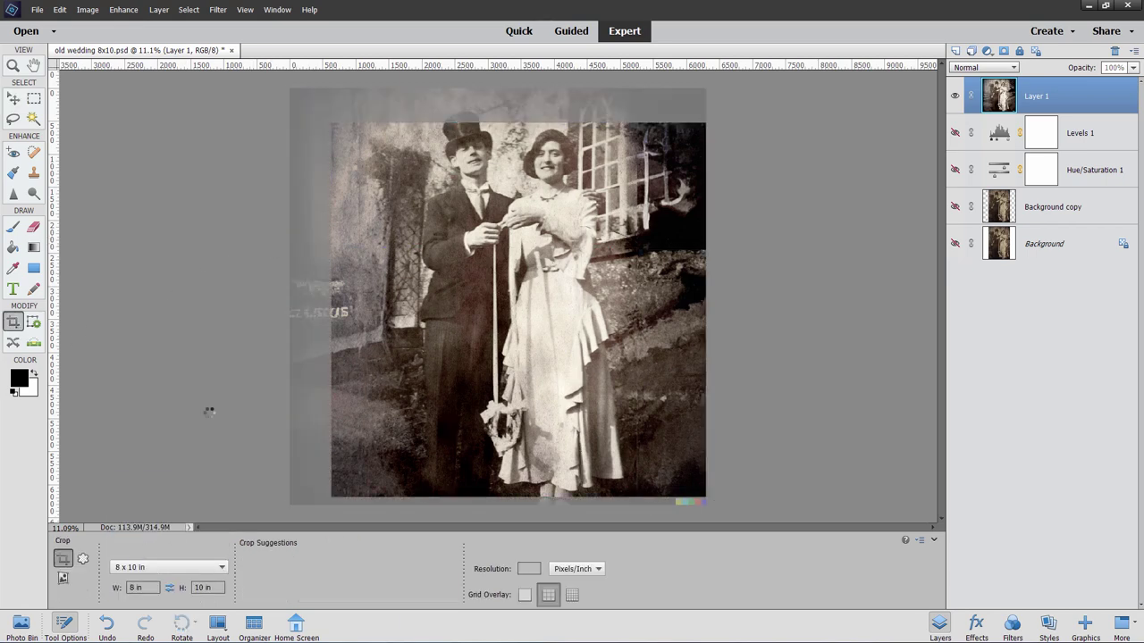
left_click_drag(657, 430, 656, 499)
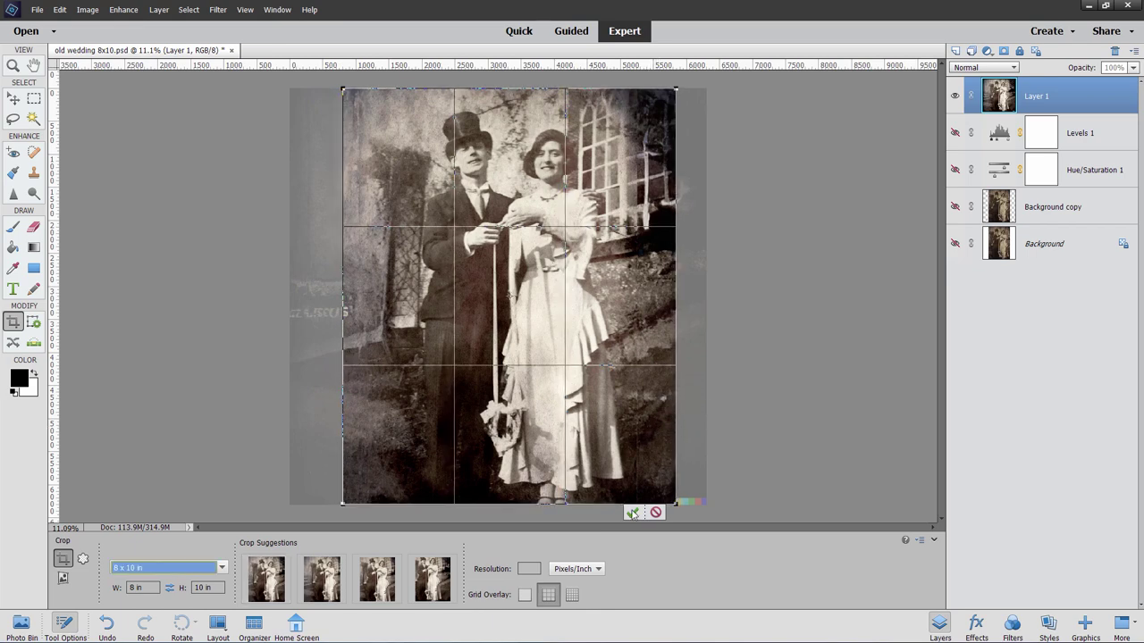
left_click(633, 511)
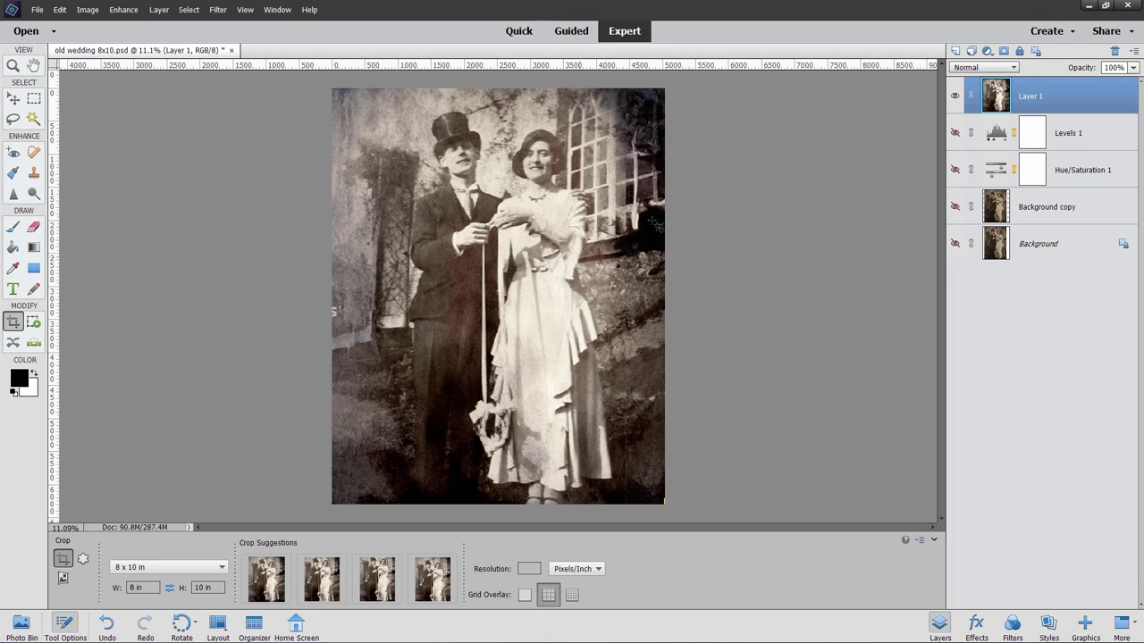
Step: Zoom to 33% and clone wall texture over the white S lettering at the left edge
key("z")
left_click(341, 317)
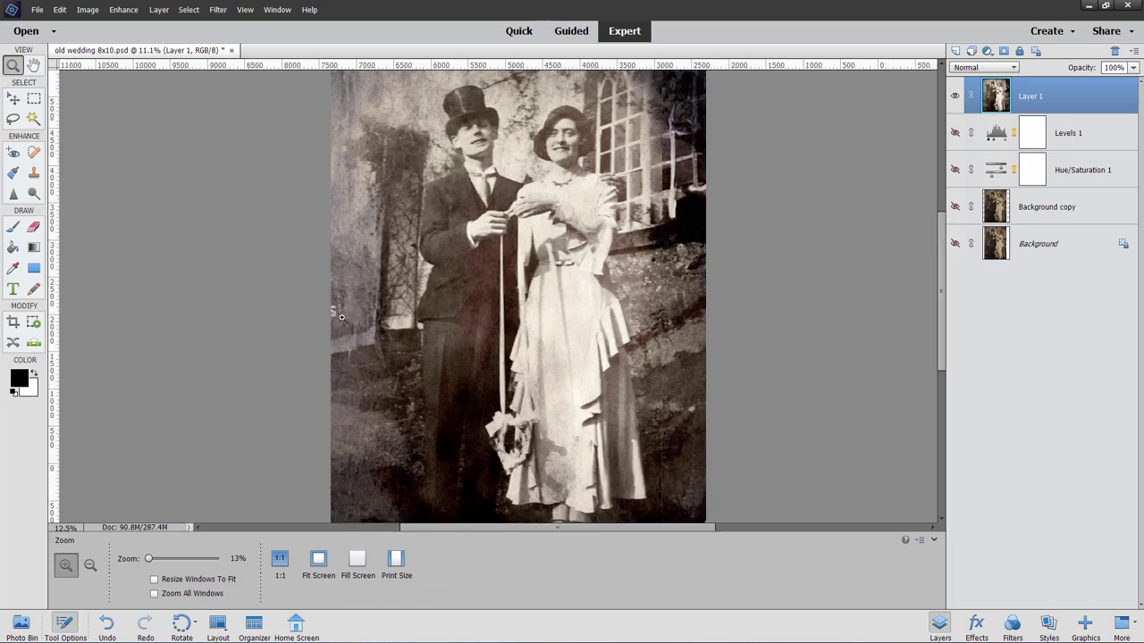
left_click(340, 317)
left_click(340, 317)
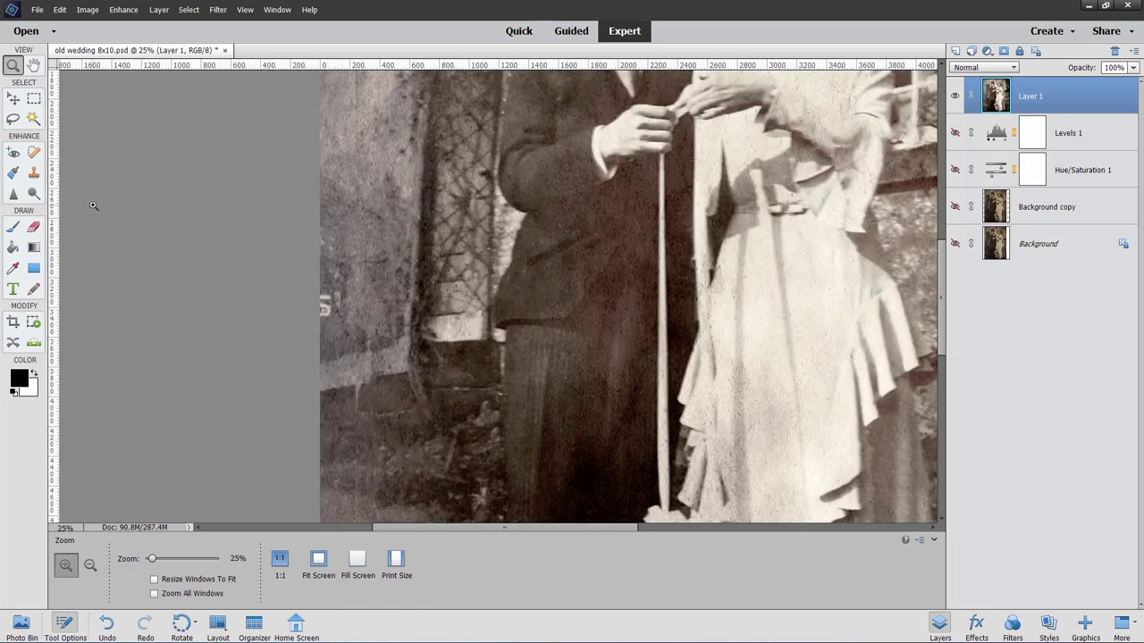
left_click(328, 313)
left_click(34, 173)
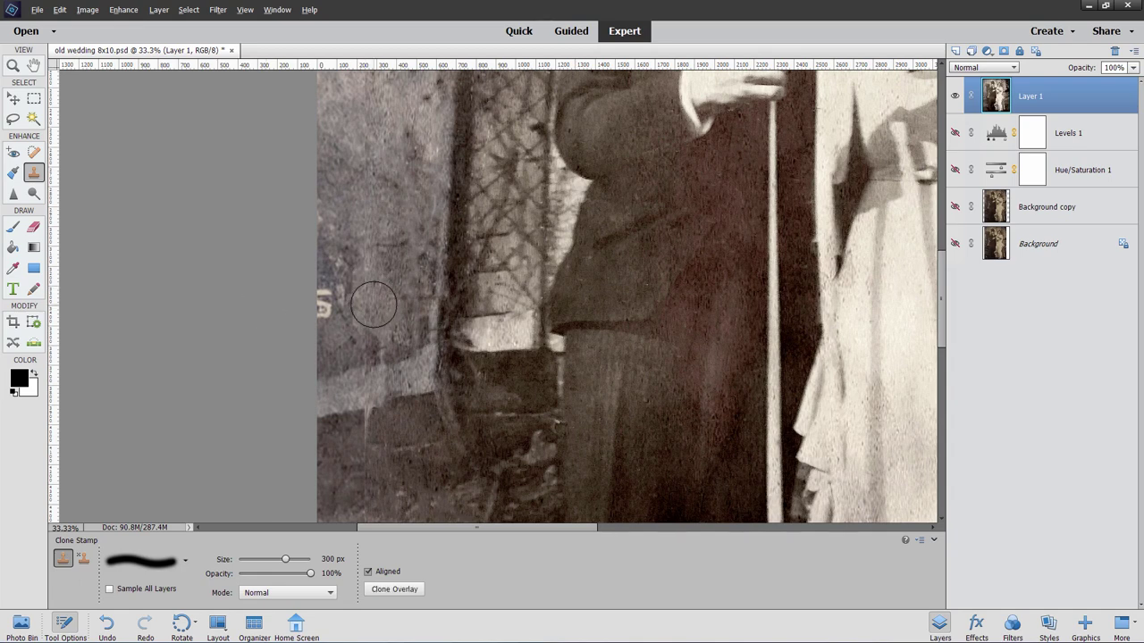
left_click(374, 304, "alt")
left_click(319, 304)
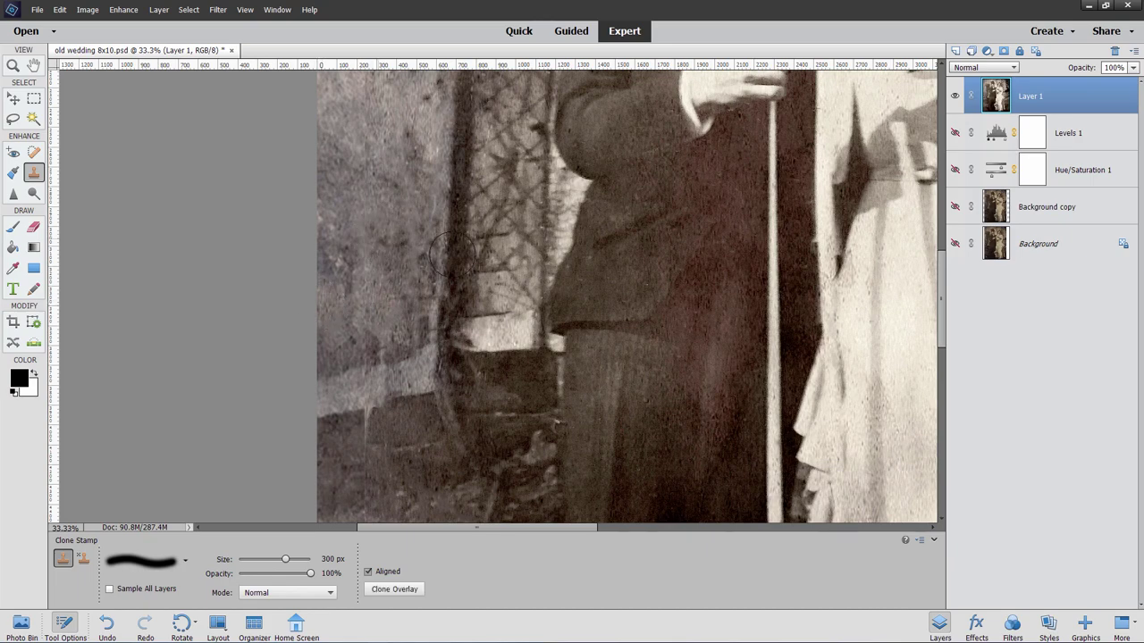
left_click_drag(481, 260, 179, 294)
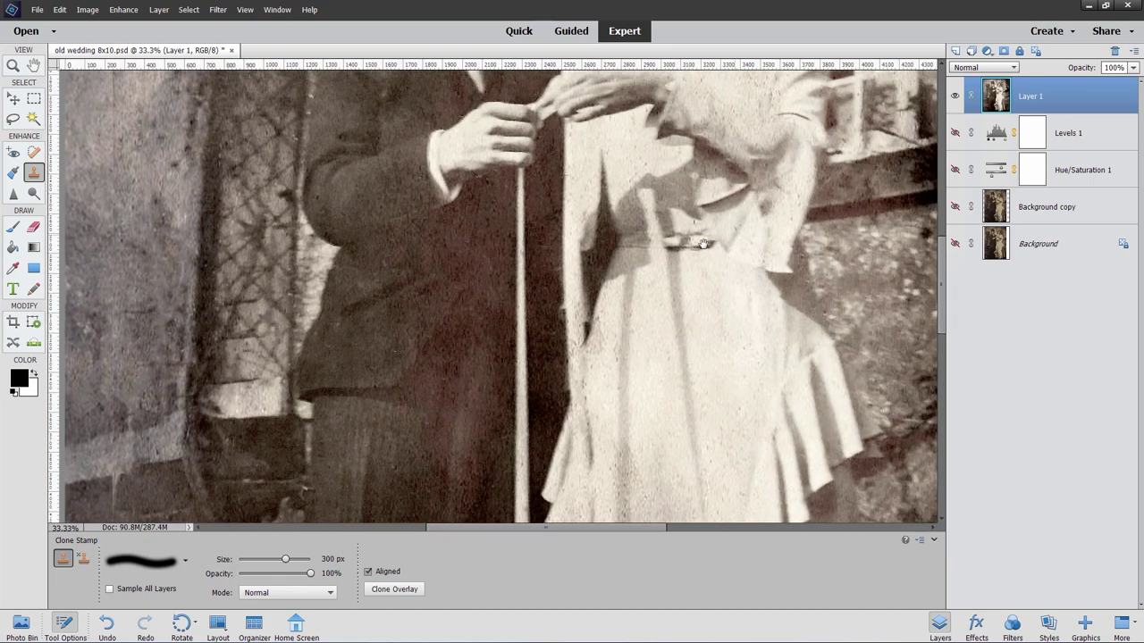
left_click_drag(625, 268, 402, 303)
mouse_move(626, 295)
left_mouse_down()
mouse_move(440, 332)
mouse_move(350, 413)
left_mouse_up()
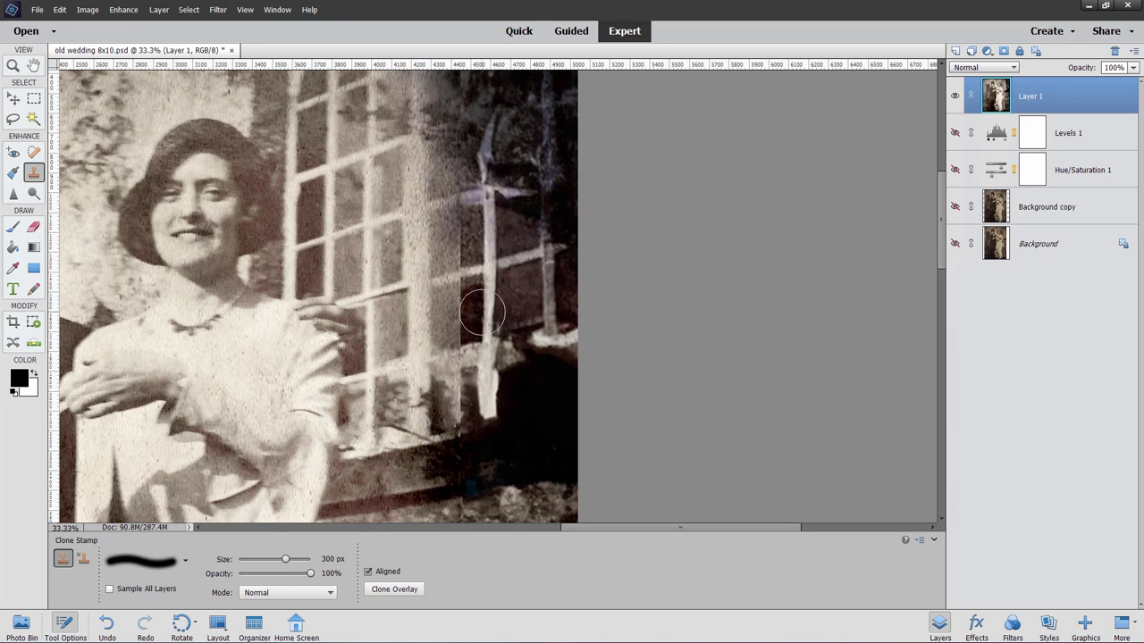
Step: Clone over the patches by the window post and the blotchy garden with a 175 px brush
mouse_move(456, 228)
left_mouse_down()
mouse_move(460, 321)
mouse_move(459, 236)
mouse_move(449, 244)
mouse_move(460, 239)
mouse_move(458, 253)
mouse_move(471, 228)
left_mouse_up()
key("bracketleft")
key("bracketleft")
key("bracketleft")
left_click(442, 246, "alt")
left_click(450, 307, "alt")
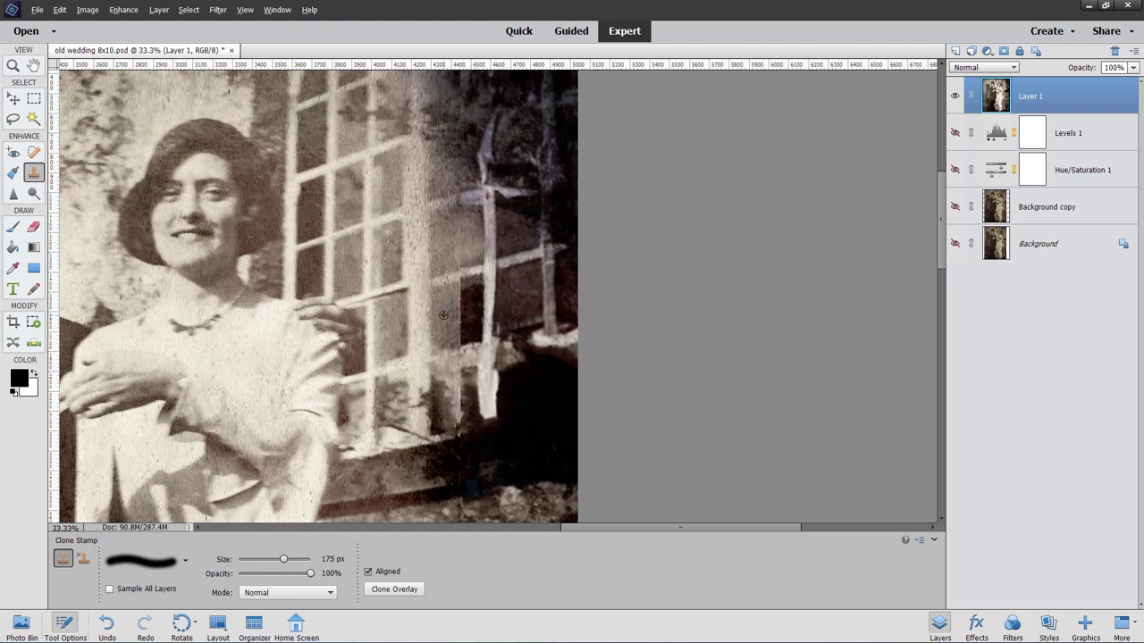
mouse_move(442, 314)
left_mouse_down()
mouse_move(460, 291)
mouse_move(456, 333)
mouse_move(471, 332)
mouse_move(472, 296)
mouse_move(443, 326)
mouse_move(470, 288)
mouse_move(459, 290)
mouse_move(462, 305)
mouse_move(480, 207)
mouse_move(455, 390)
mouse_move(460, 409)
mouse_move(463, 377)
mouse_move(466, 409)
mouse_move(506, 368)
mouse_move(550, 145)
left_mouse_up()
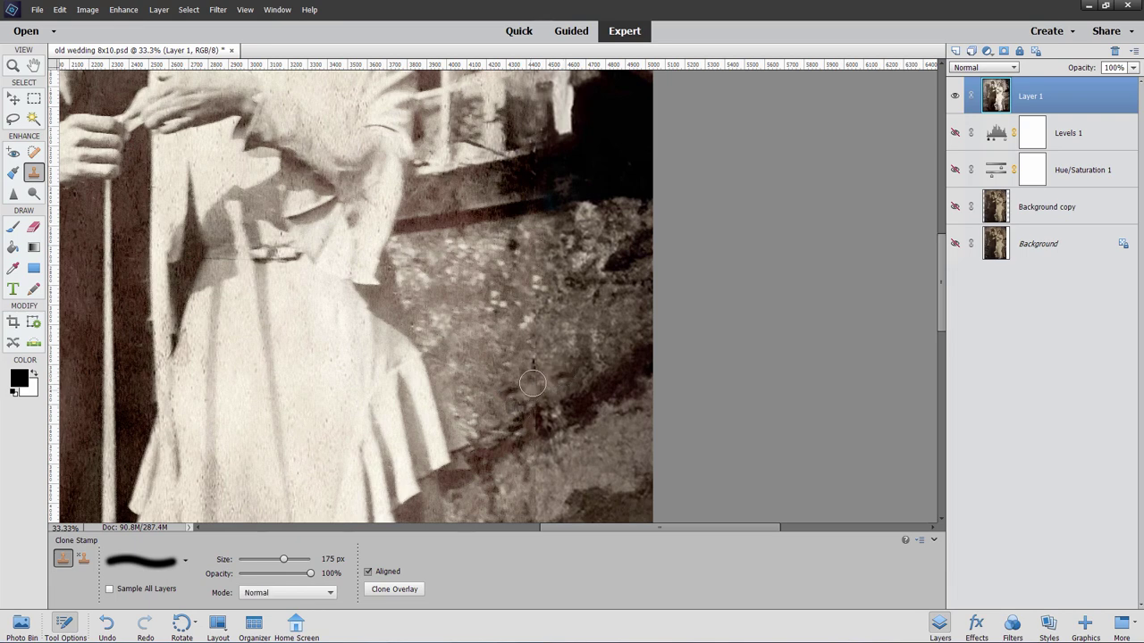
mouse_move(532, 383)
left_mouse_down()
mouse_move(520, 367)
mouse_move(539, 358)
left_mouse_up()
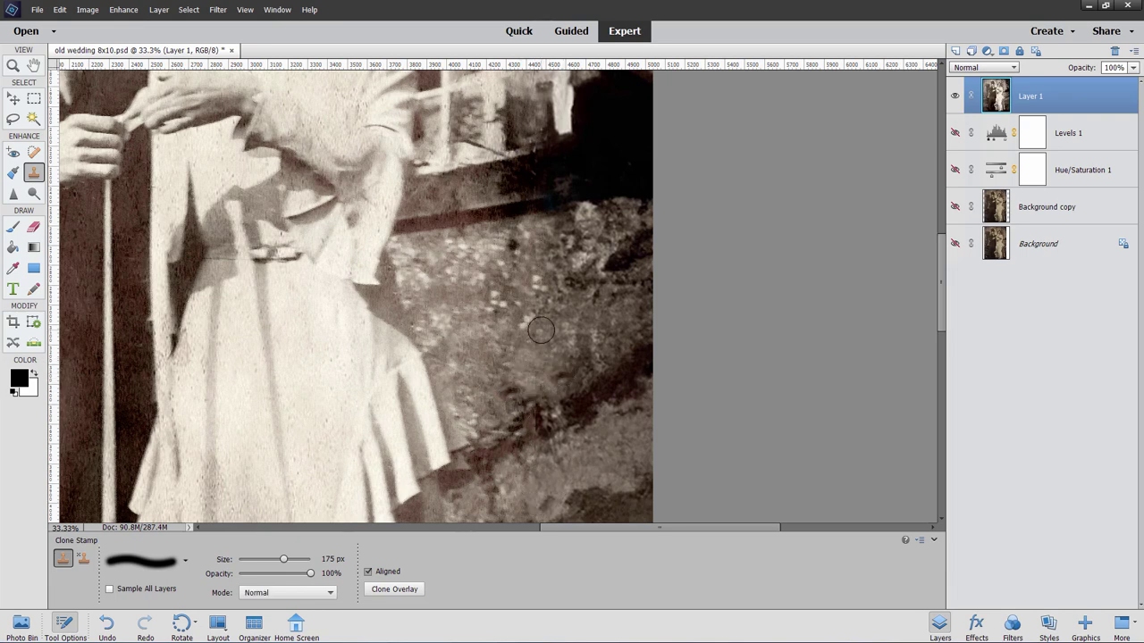
Step: Fit the photo in view and hide Layer 1 to compare with the original
key("ctrl+0")
left_click(13, 99)
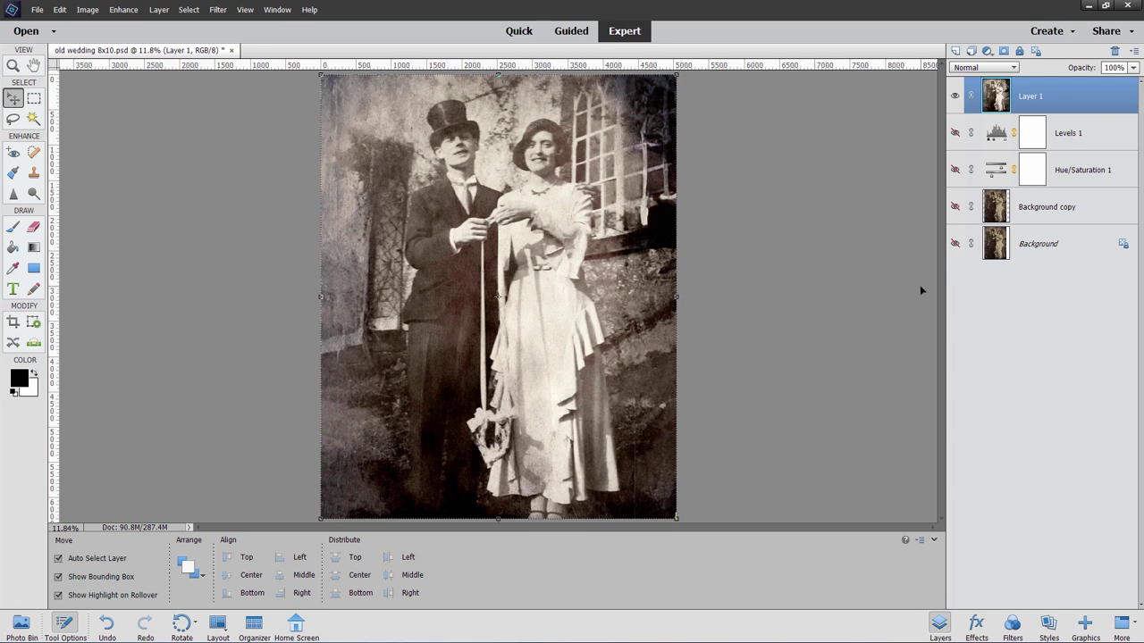
left_click(955, 95)
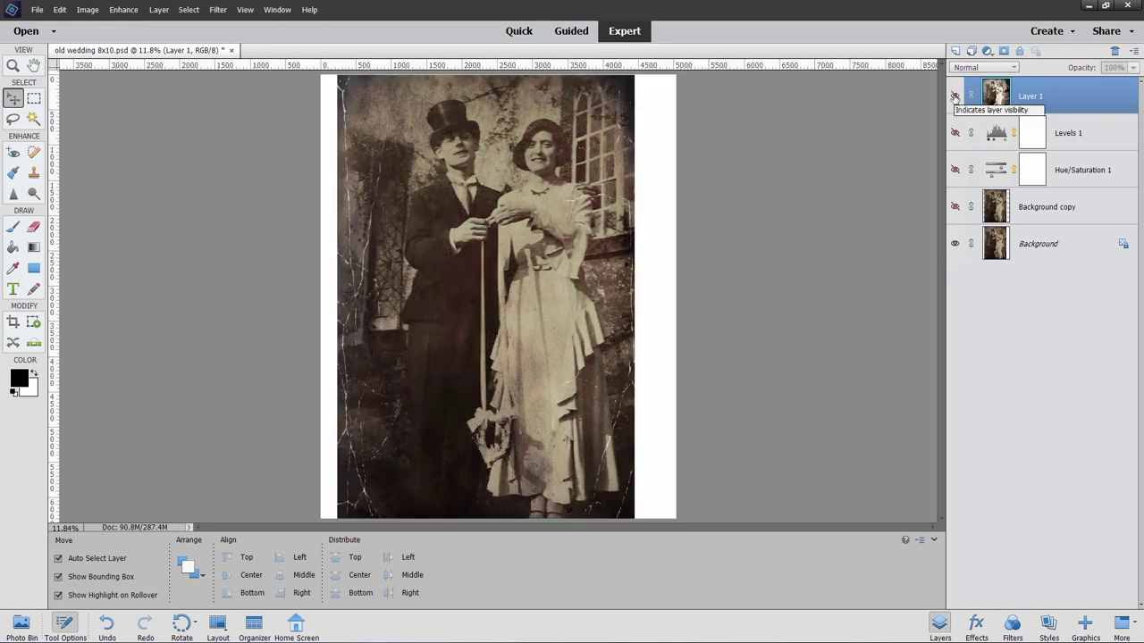